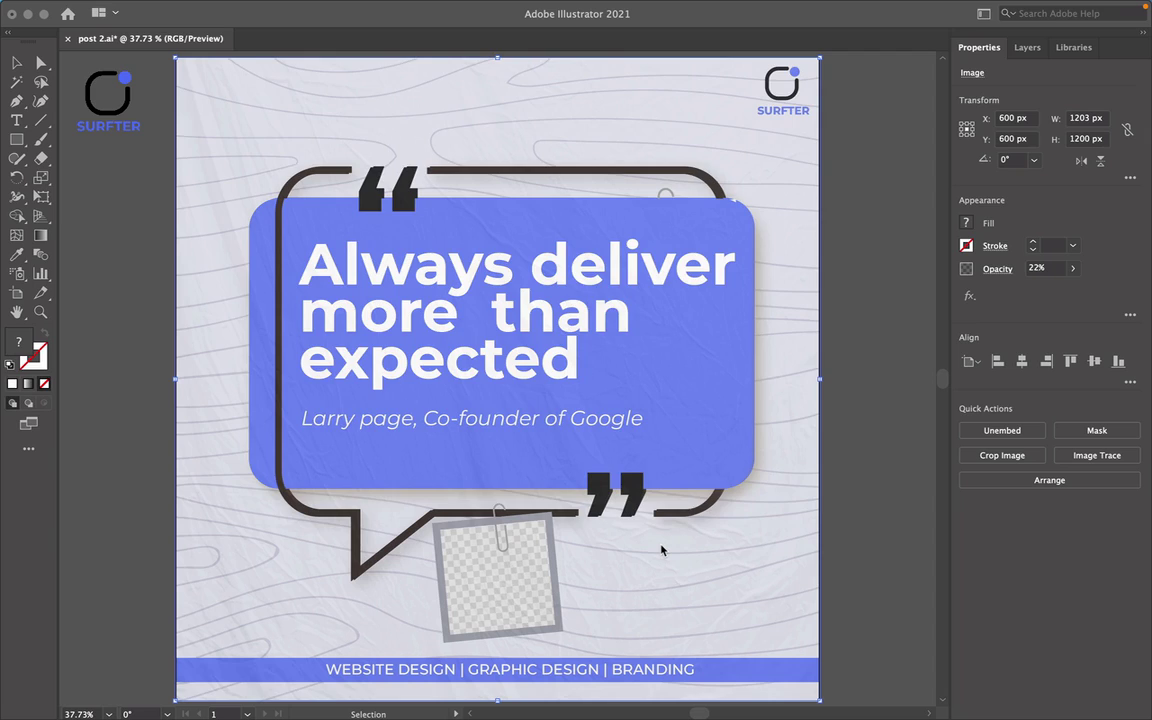
Open a new document using the 1080 × 1080 px Custom pixel preset.
key("super+shift+2")
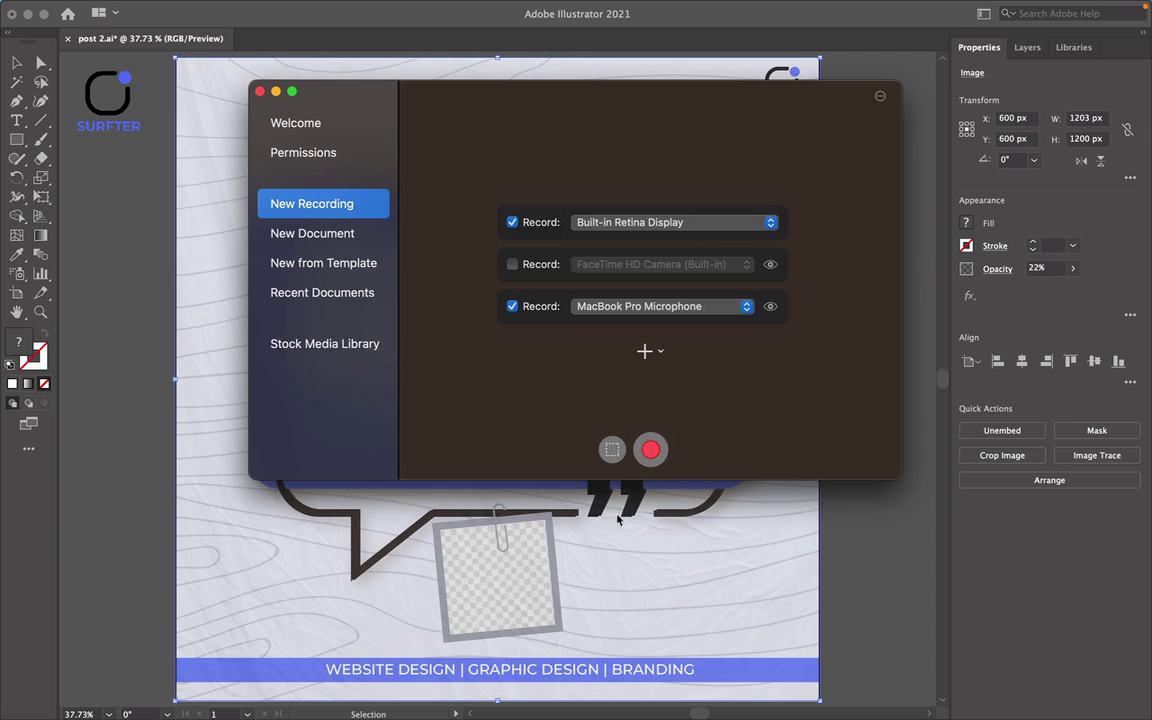
left_click(514, 488)
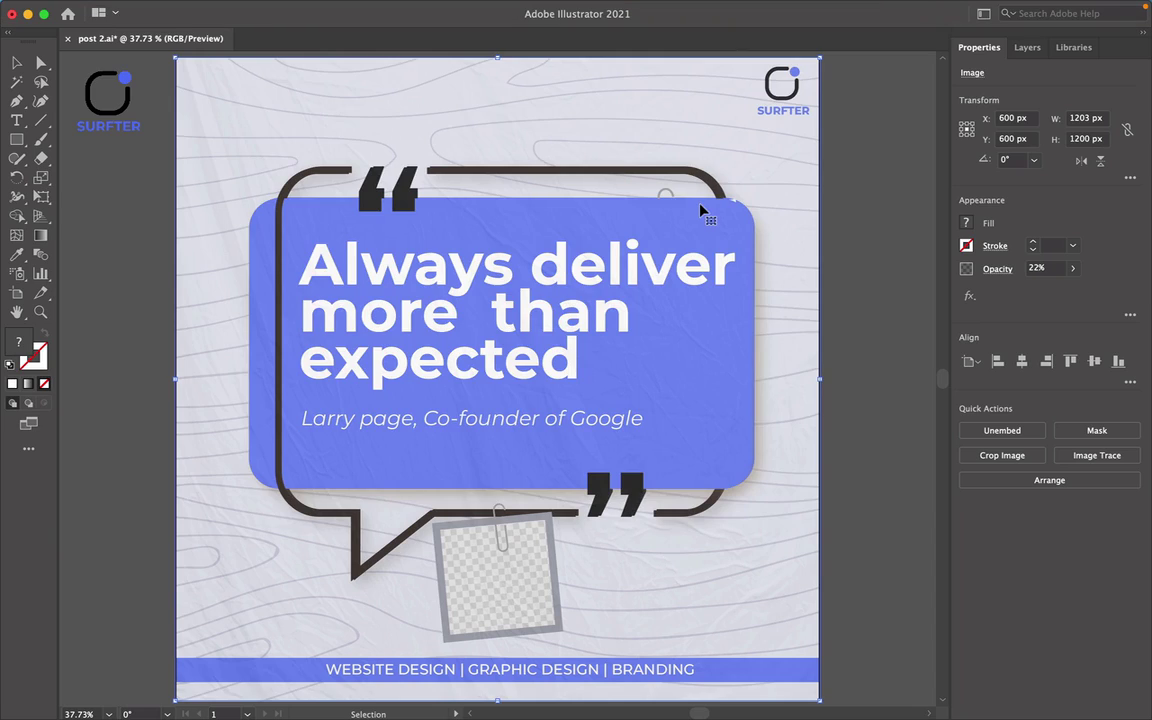
key("a")
key("super+n")
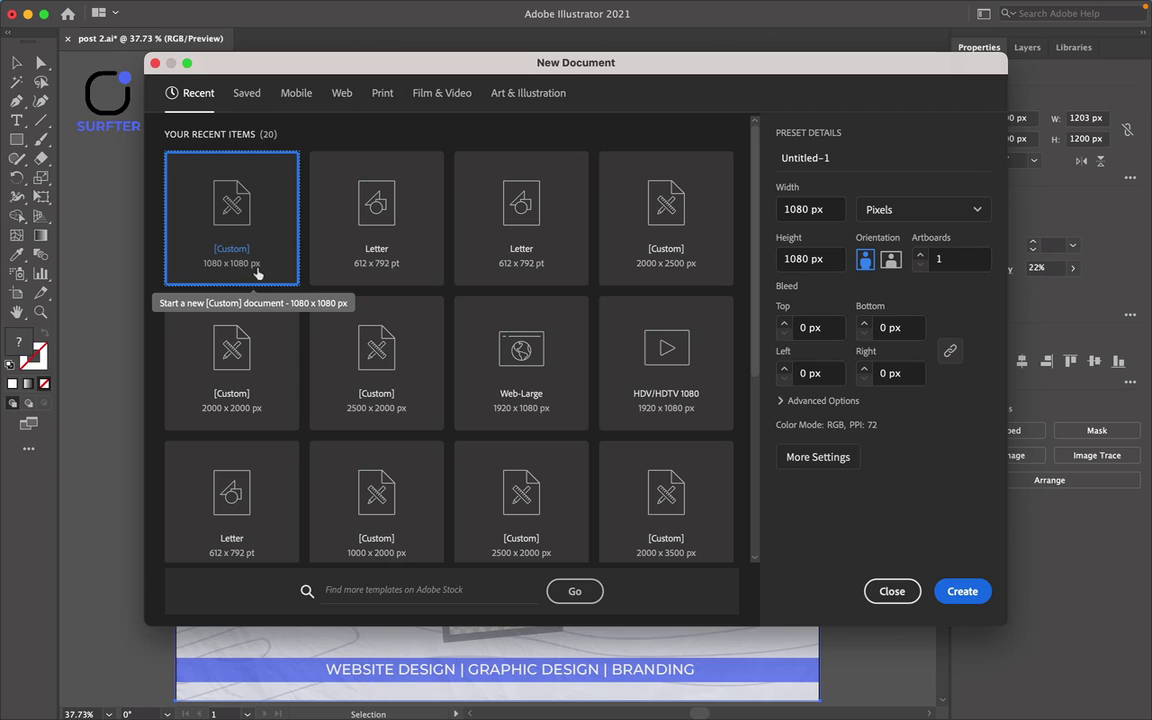
Create the 1080 × 1080 px document, then select the SURFTER logo group in post 2.ai.
left_click(956, 591)
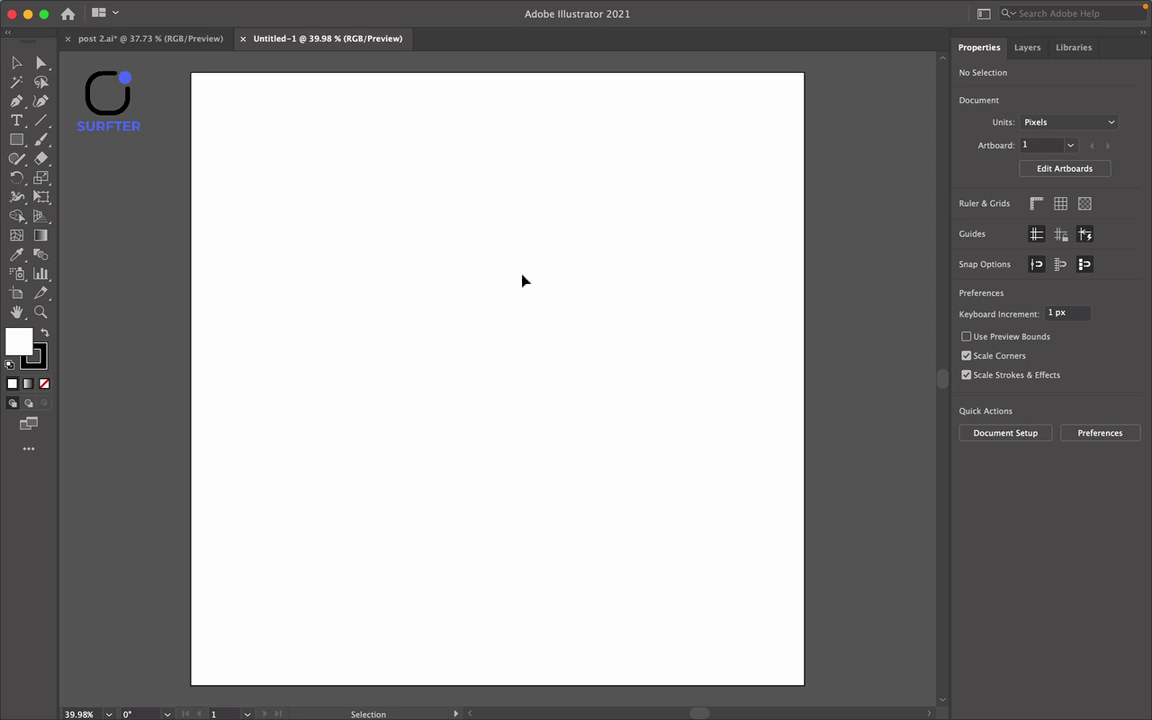
left_click(158, 39)
left_click(827, 158)
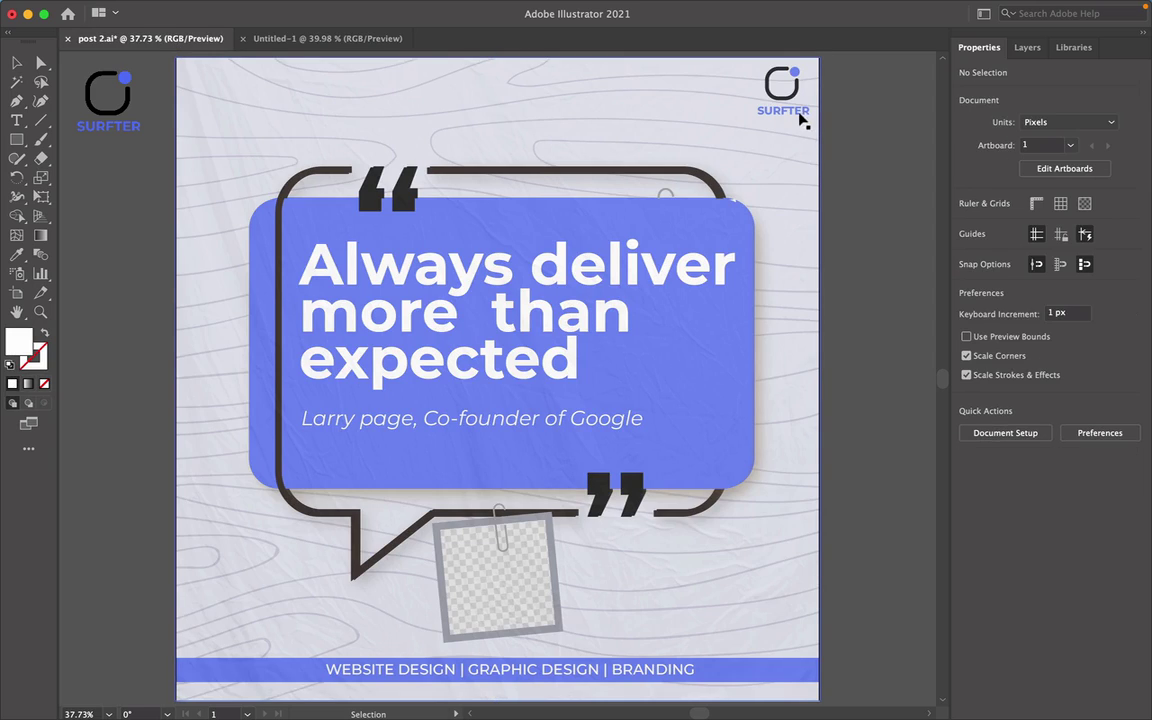
left_click(800, 112)
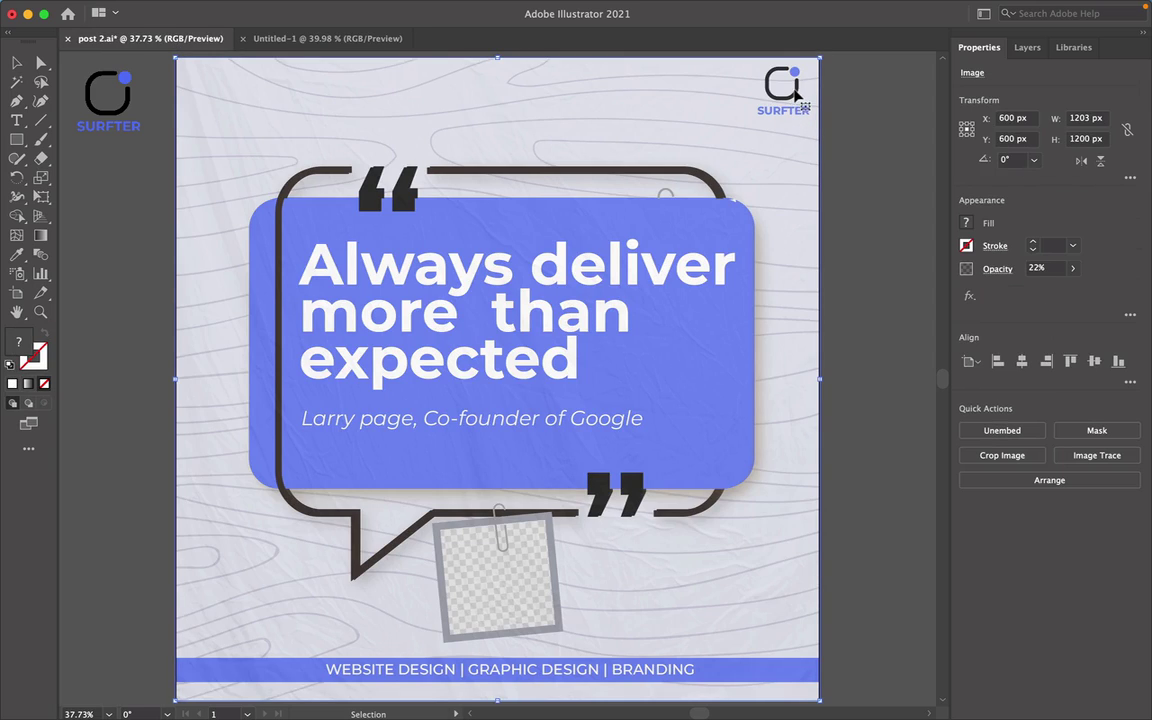
left_click_drag(651, 159, 465, 150)
left_click_drag(781, 103, 673, 203)
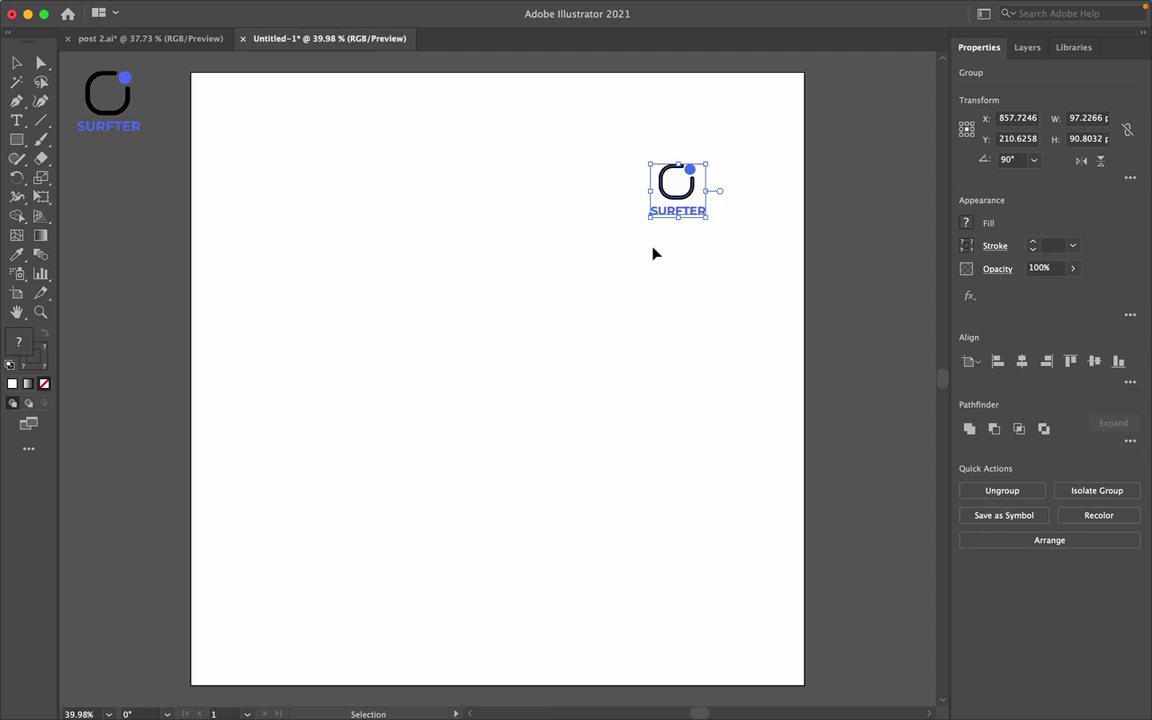
Paste the SURFTER logo into Untitled-1 and move it to the top-right corner.
left_click(684, 226)
left_click_drag(675, 203, 756, 137)
left_click(702, 262)
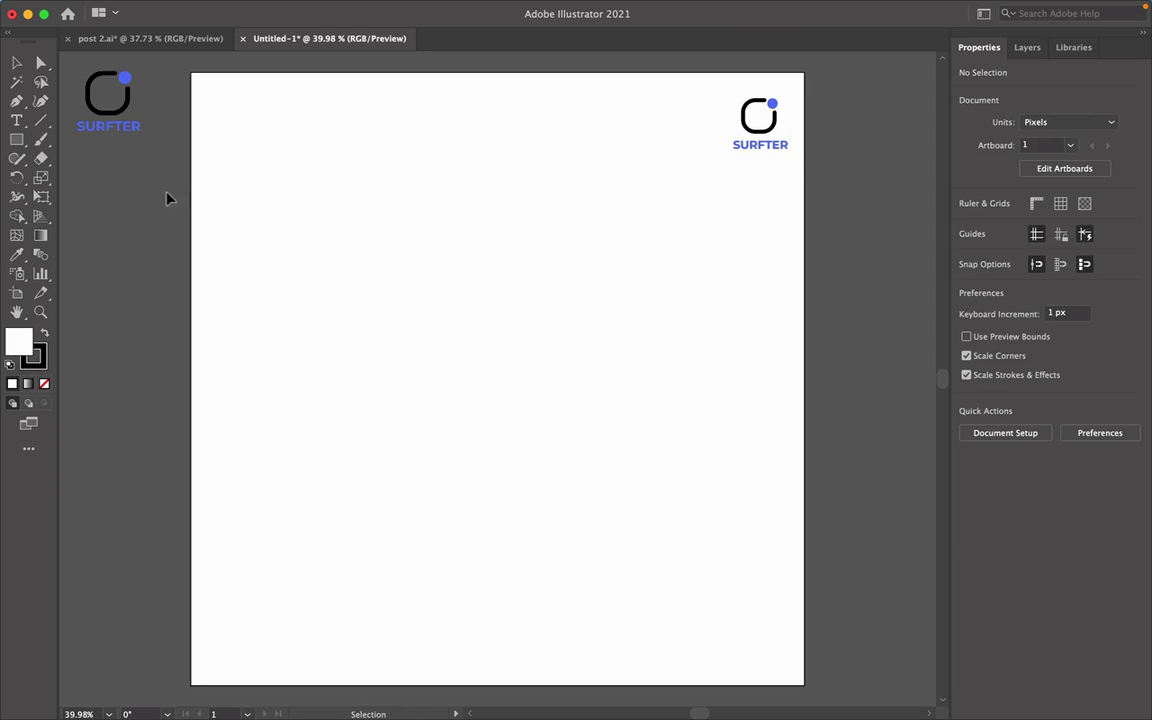
Draw a wide rectangle, fill it with the logo's blue, and move it onto the artboard's left edge.
left_click(17, 143)
left_click_drag(329, 262, 558, 357)
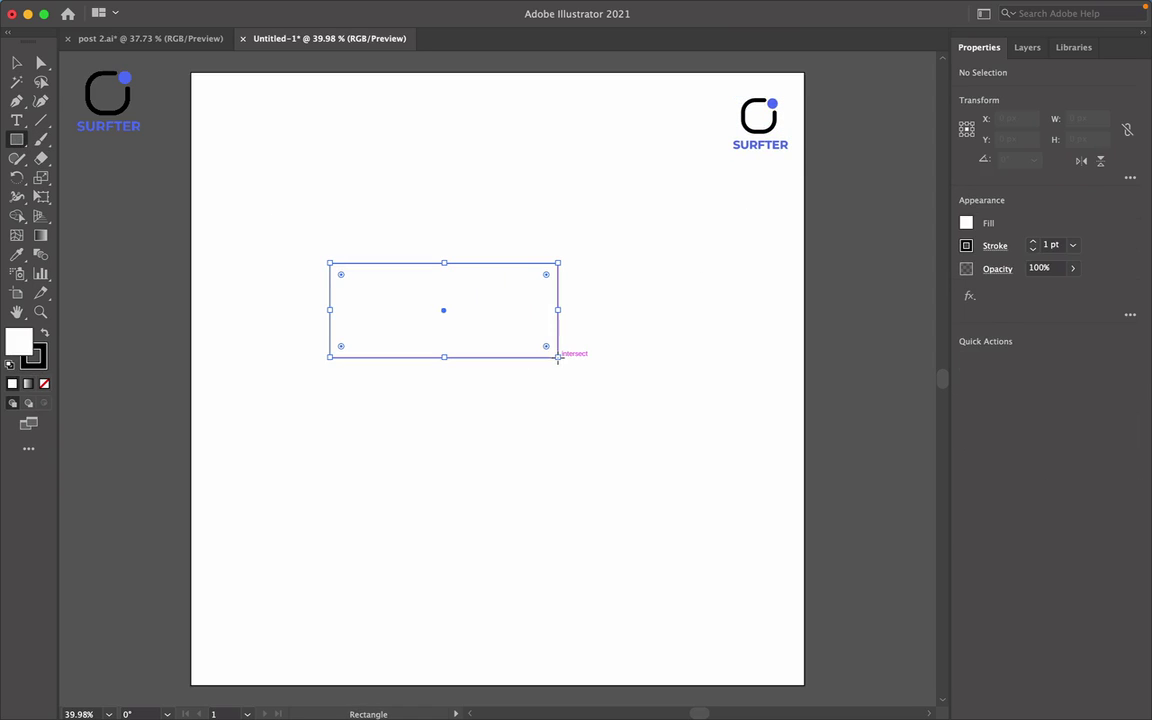
key("i")
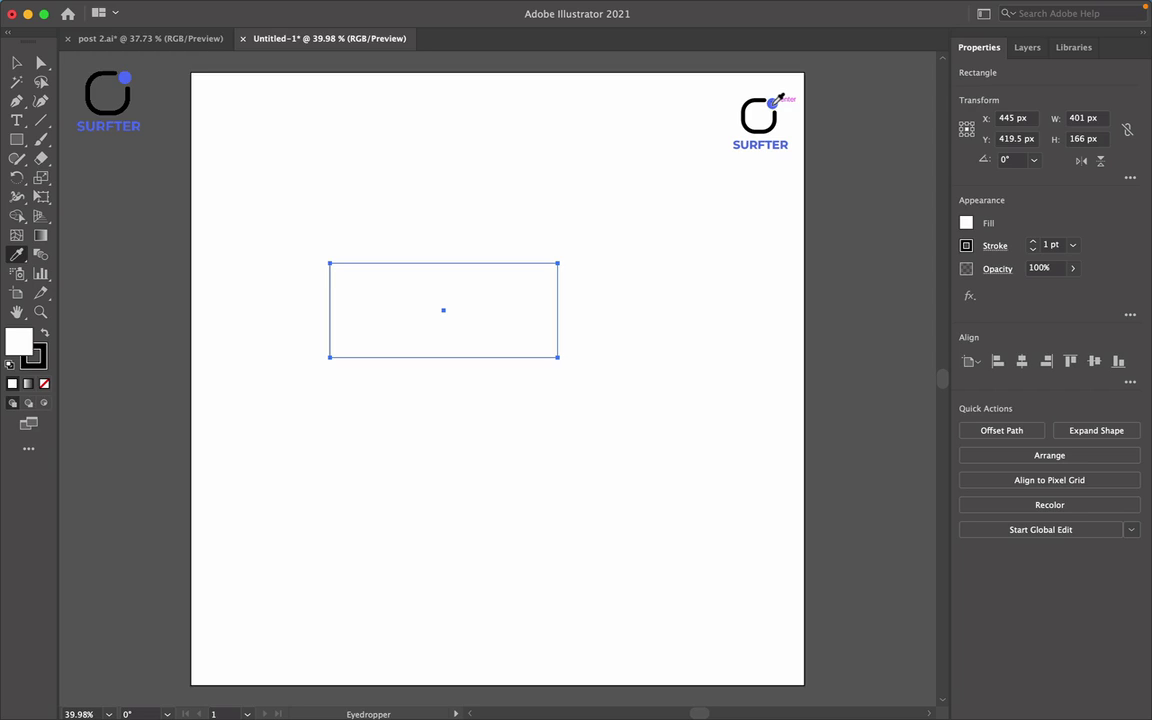
left_click(772, 103)
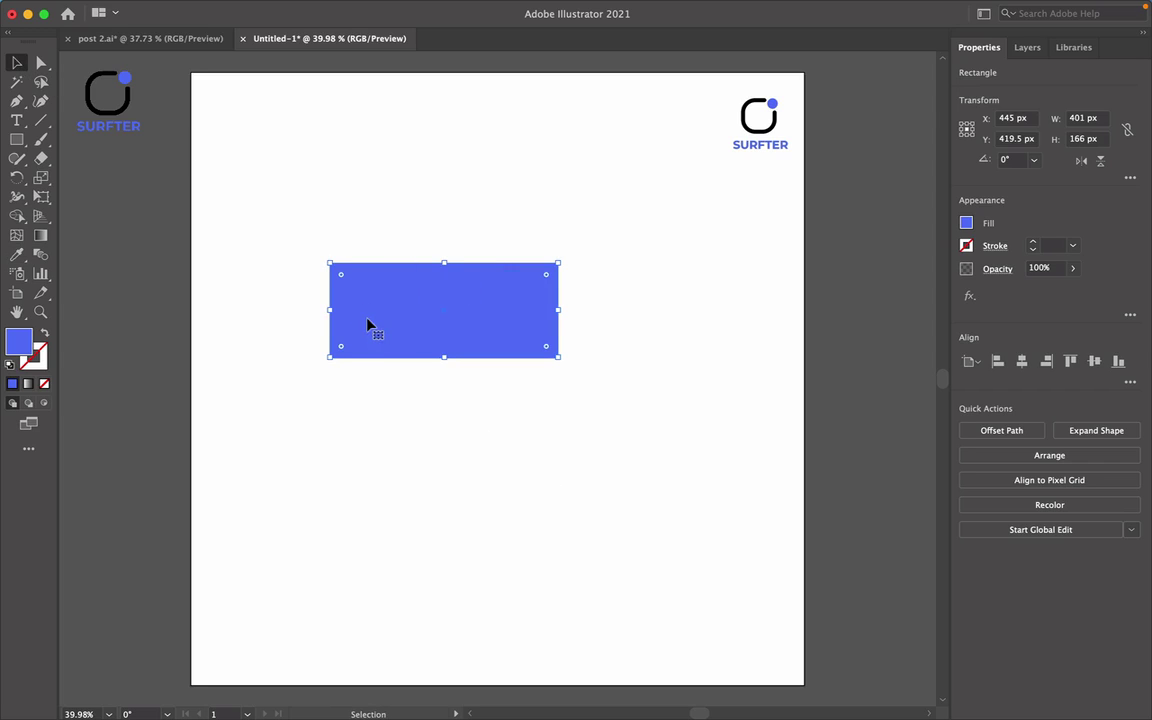
left_click_drag(538, 326, 185, 238)
left_click(412, 304)
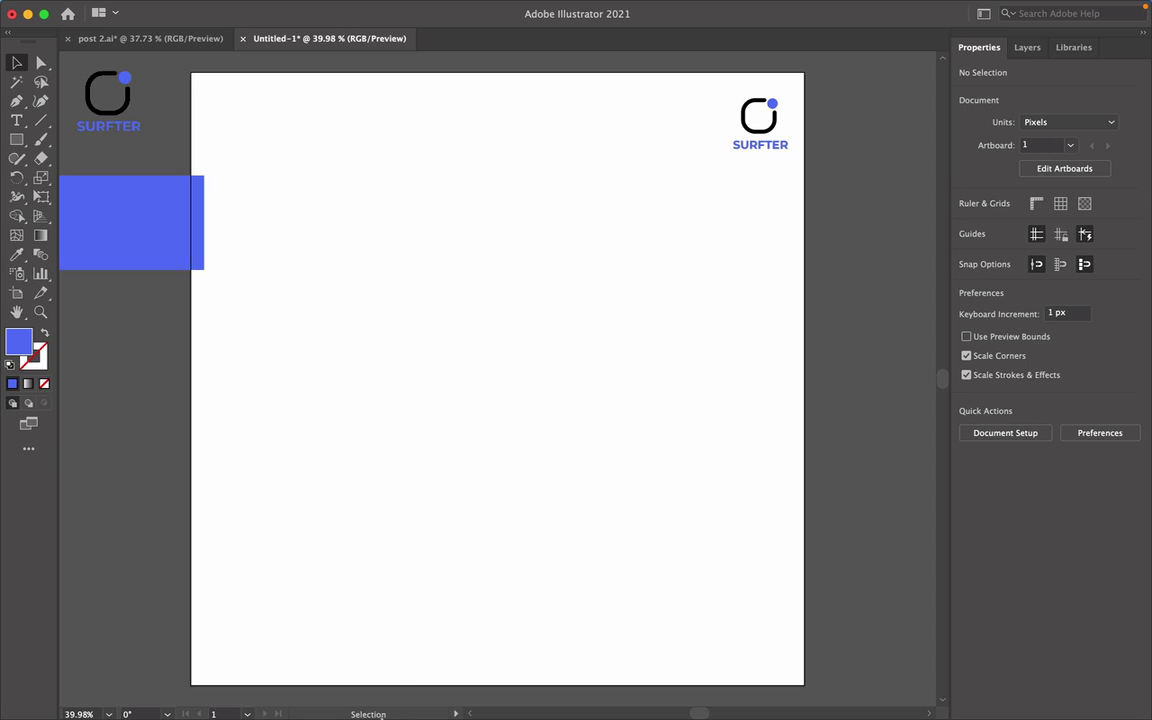
Drag the laptop image 324.png from Finder's Documents folder onto the artboard.
mouse_move(398, 700)
left_click(249, 694)
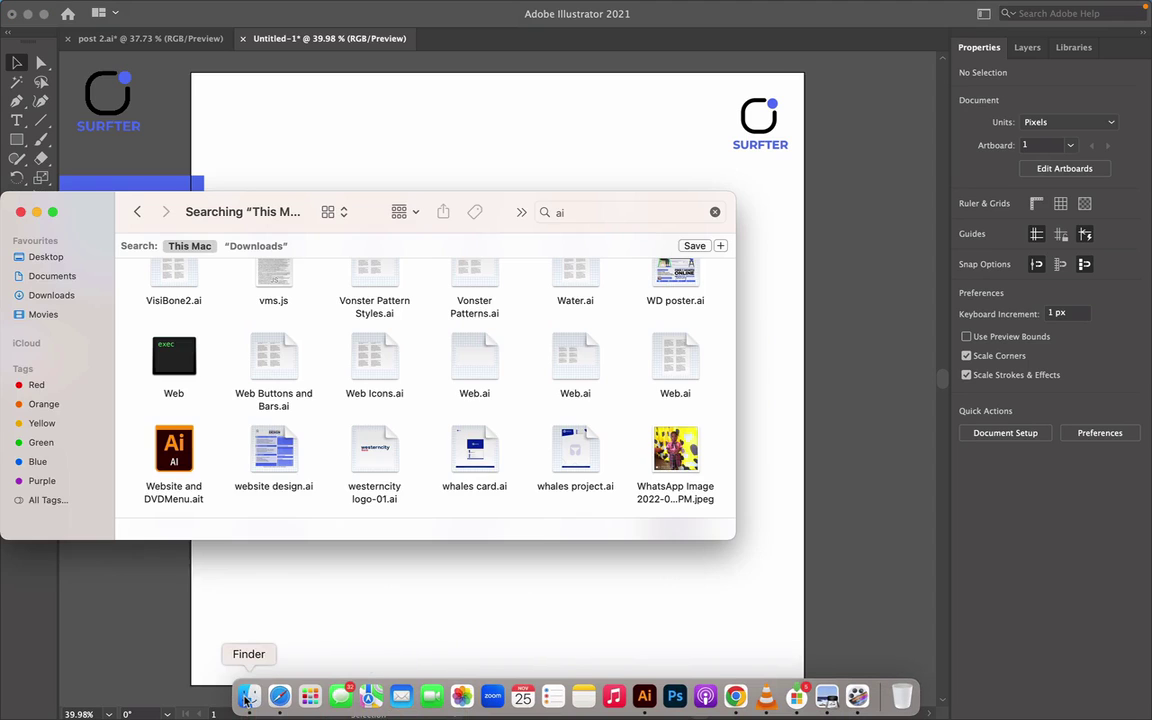
left_click(82, 292)
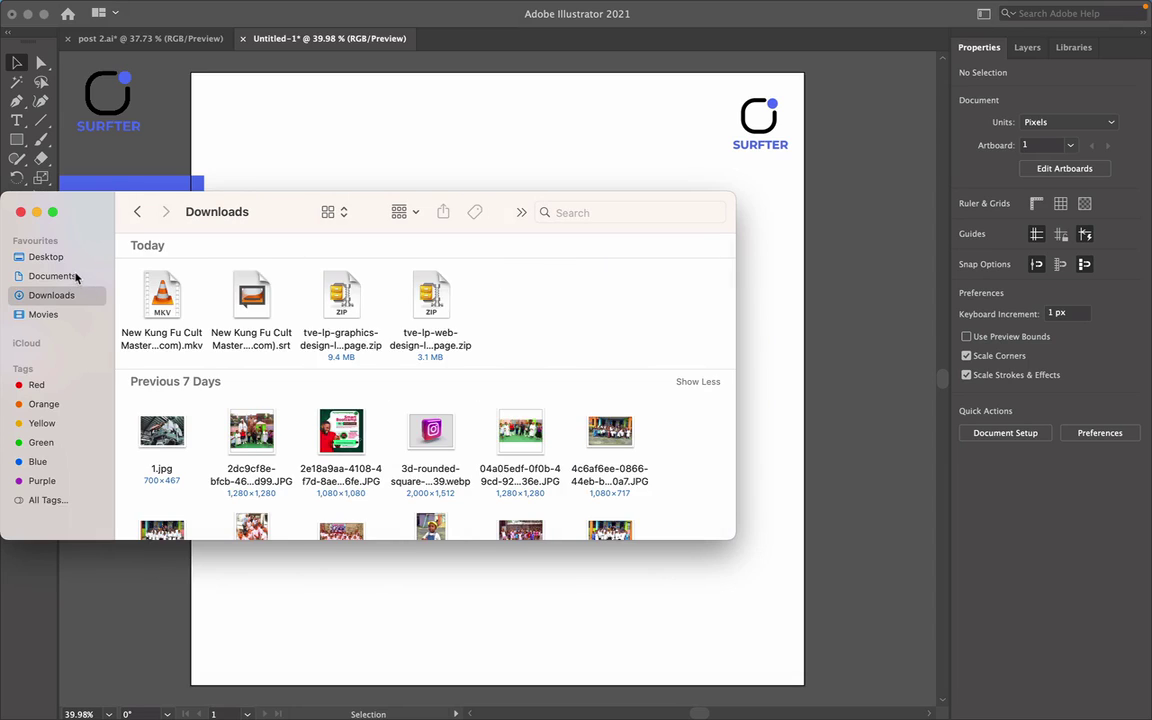
left_click(76, 278)
left_click_drag(251, 295, 518, 370)
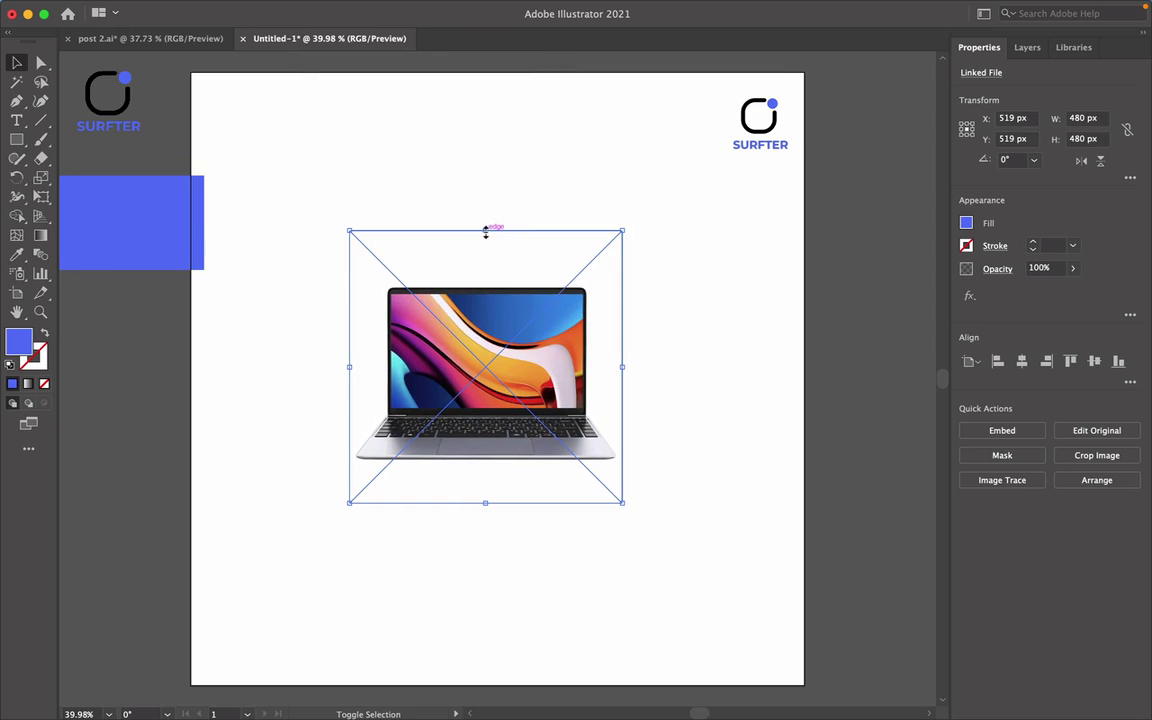
Enlarge the laptop image to about 740 px wide and nudge it to the artboard's centre.
left_click_drag(486, 229, 486, 122)
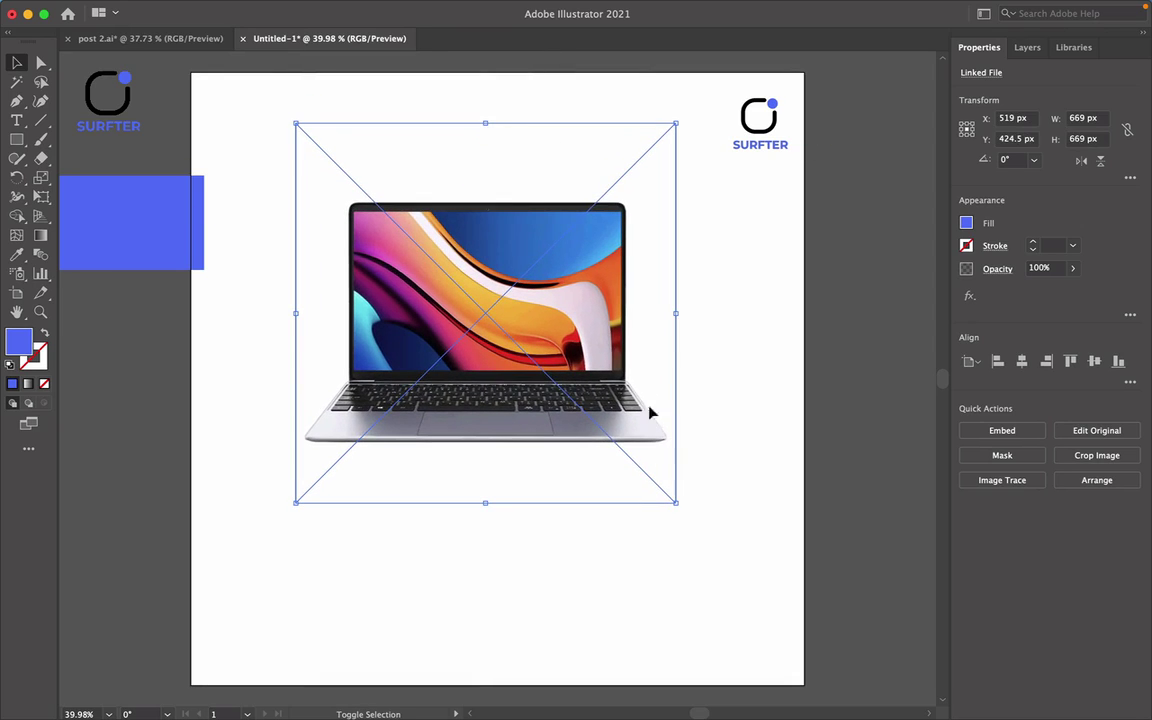
left_click_drag(679, 505, 713, 543)
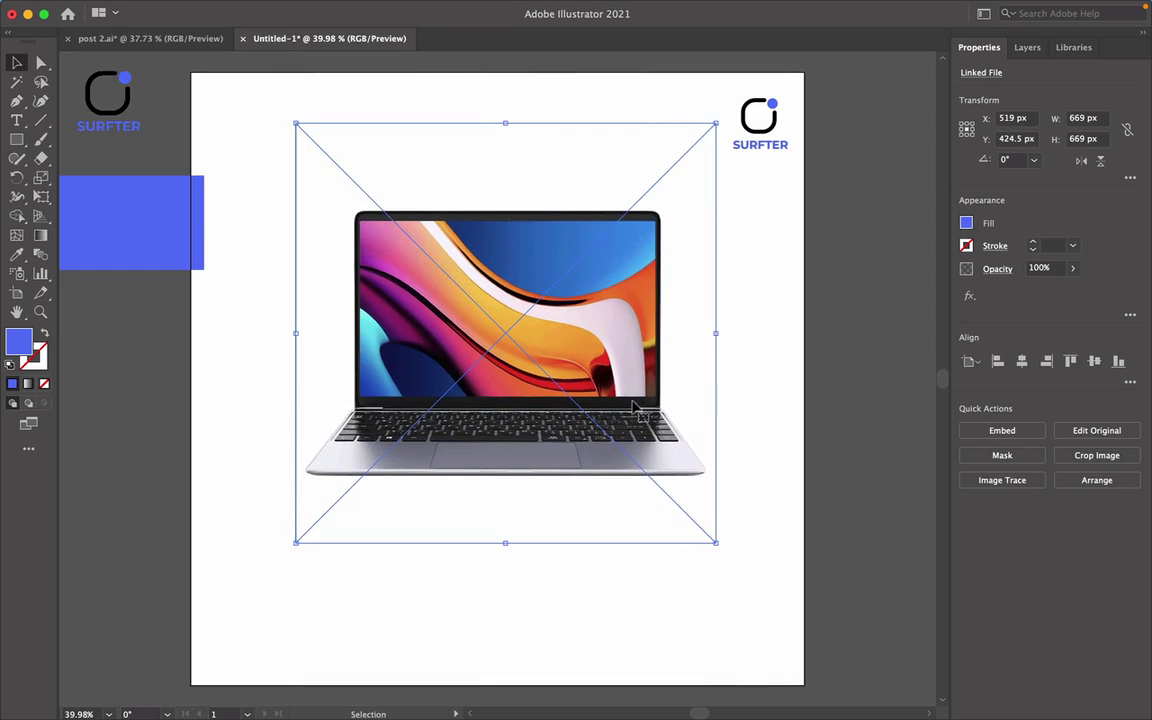
left_click_drag(622, 368, 614, 388)
left_click(790, 500)
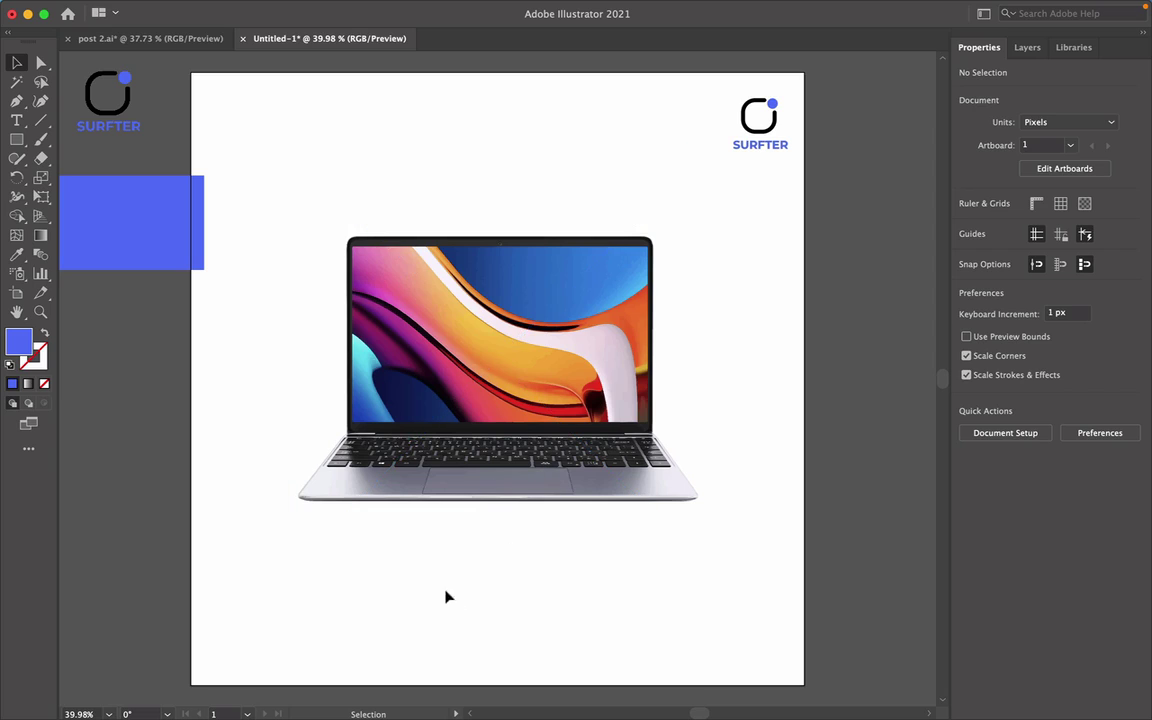
left_click(553, 483)
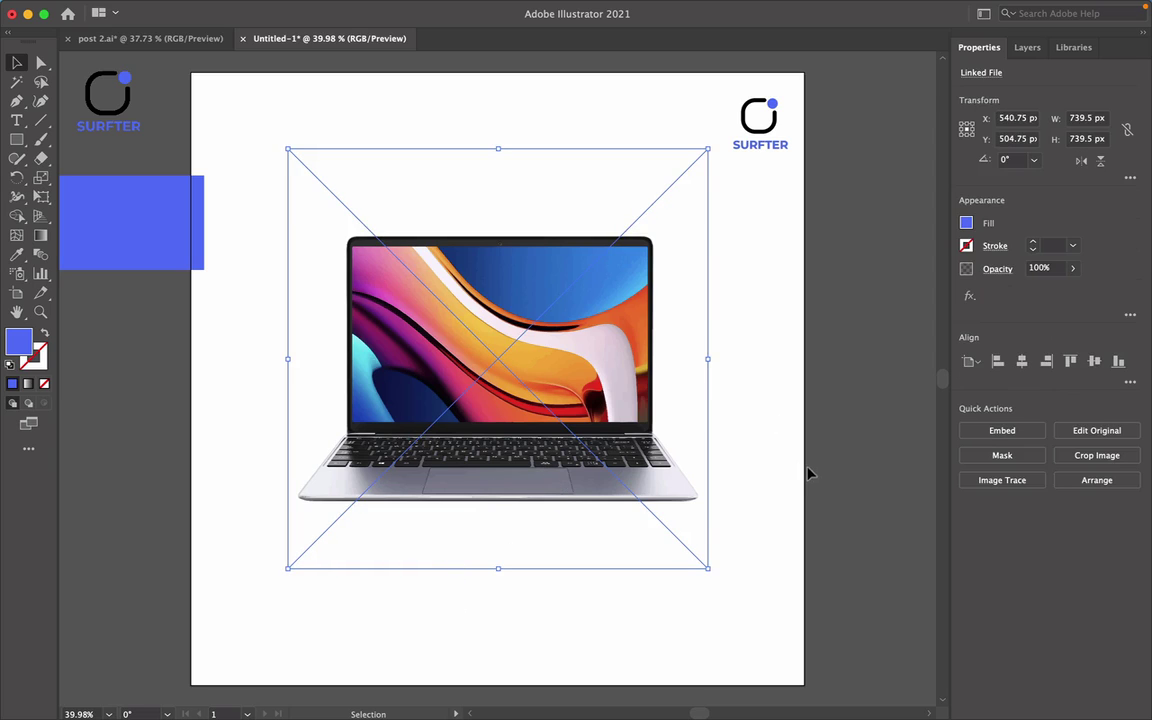
left_click(731, 428)
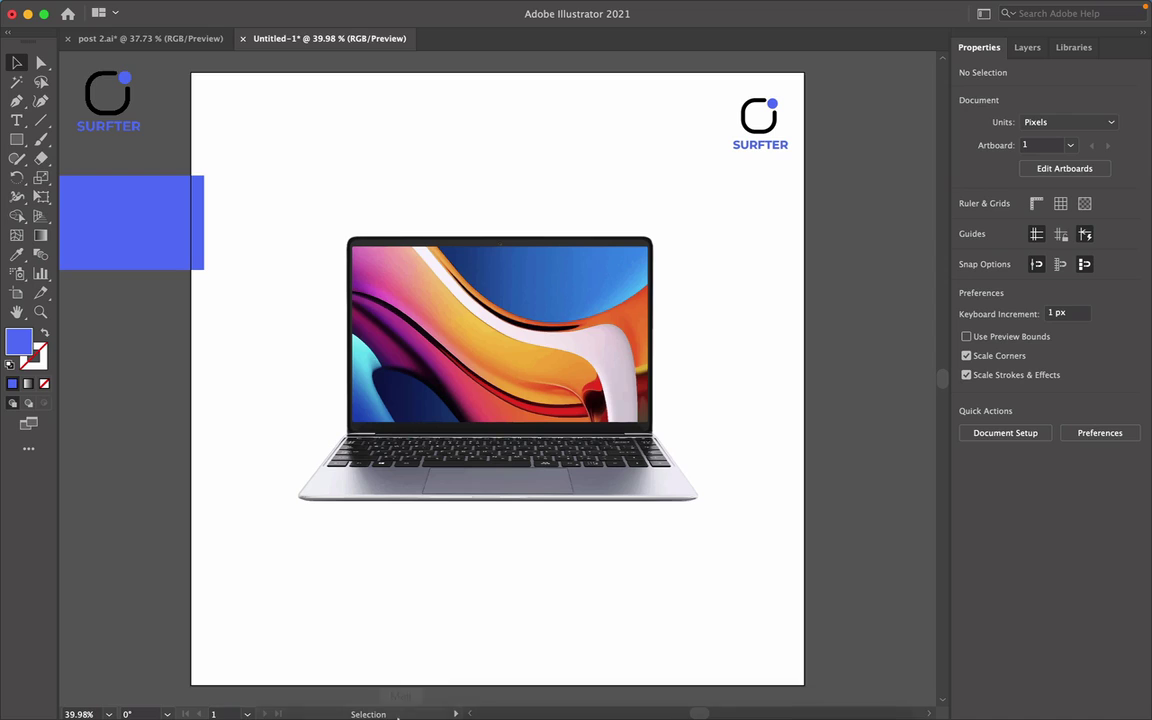
Drag 321.png onto the artboard and scale it to 1080 × 1080 px to cover everything.
left_click(243, 695)
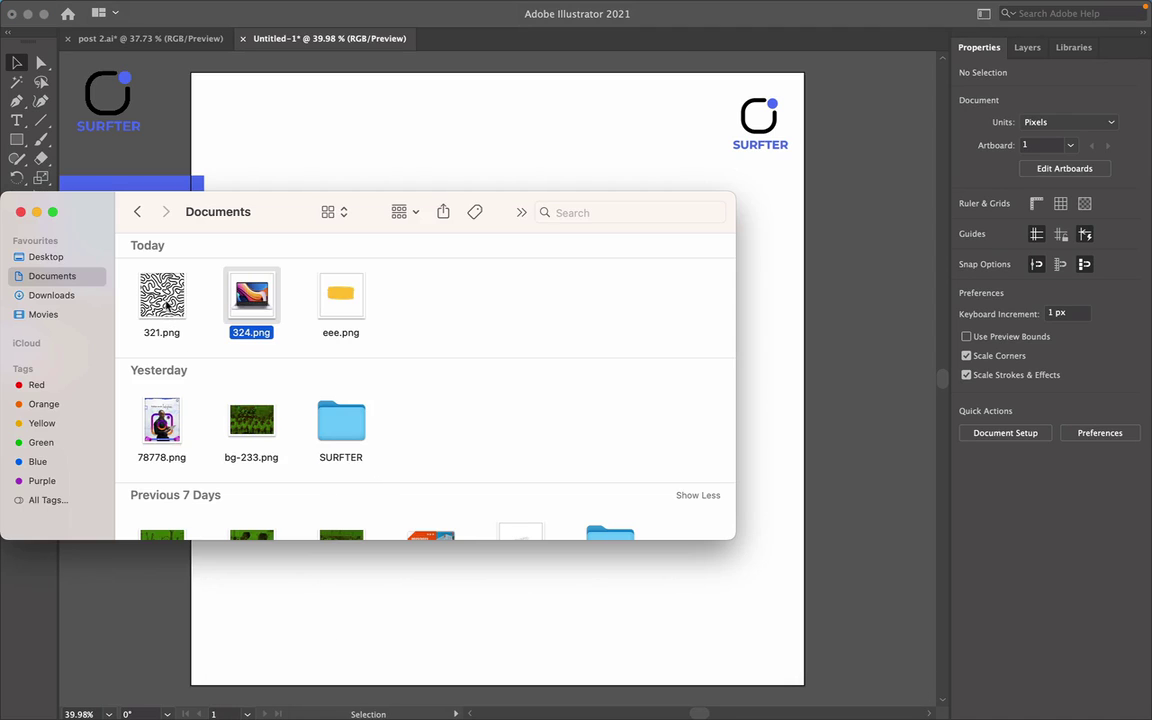
left_click_drag(154, 300, 414, 241)
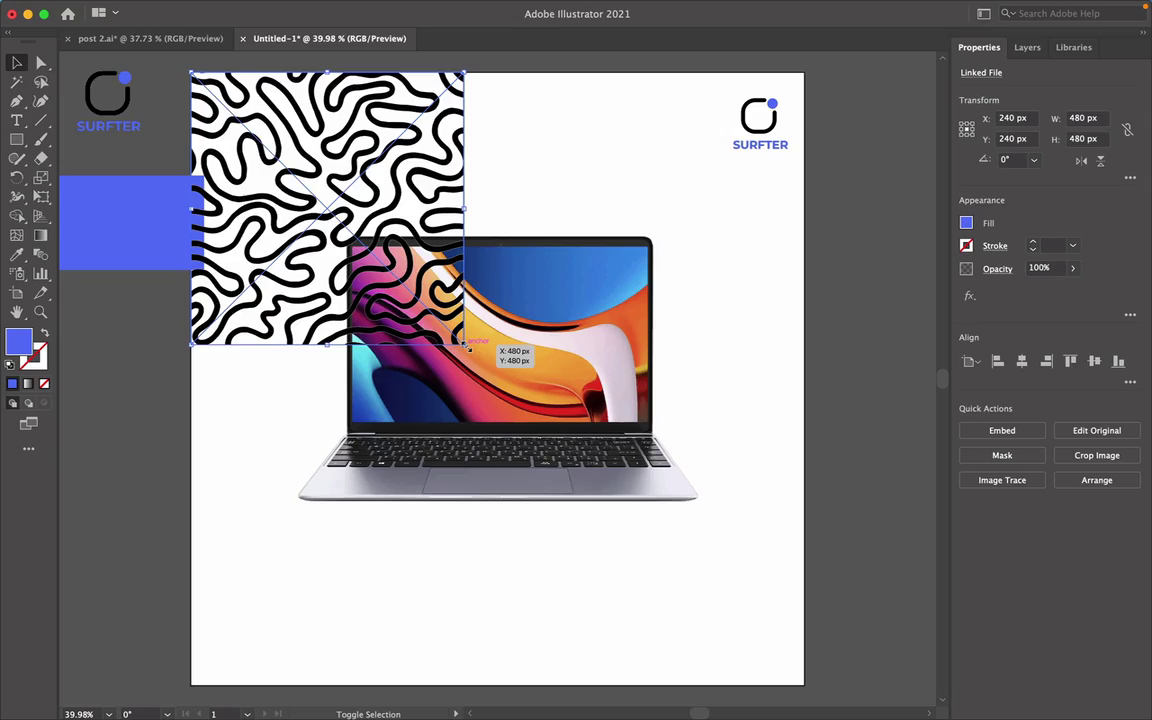
left_click_drag(467, 345, 905, 687)
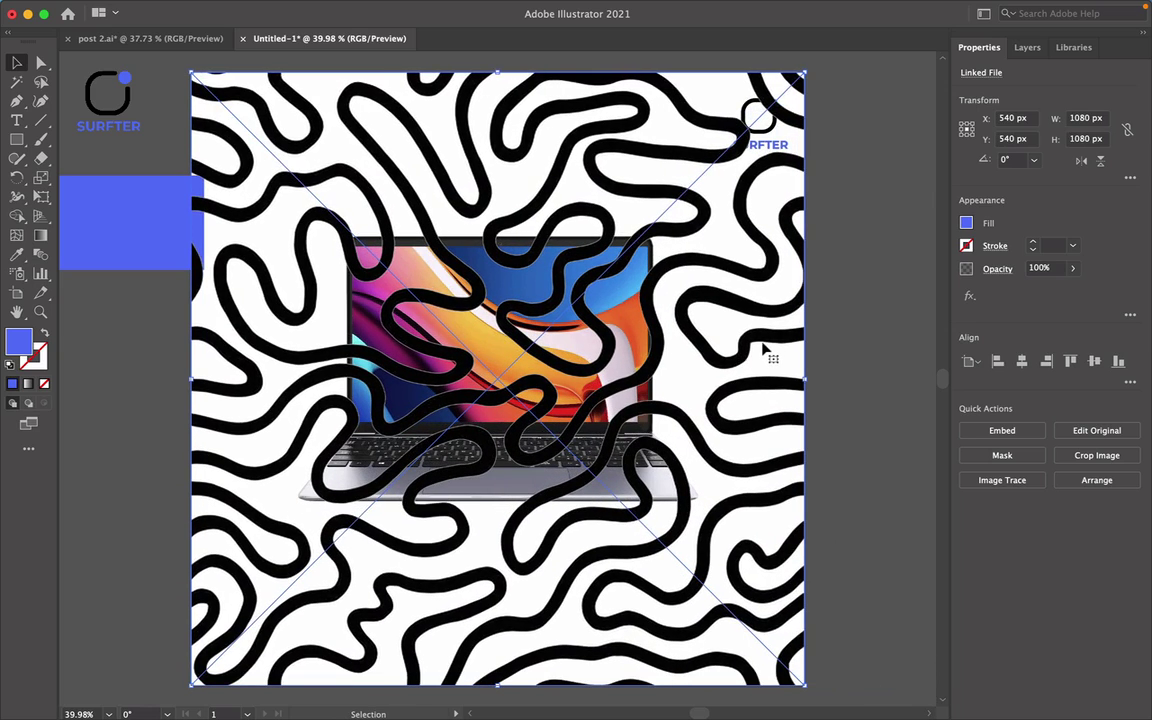
key("super+shift+a")
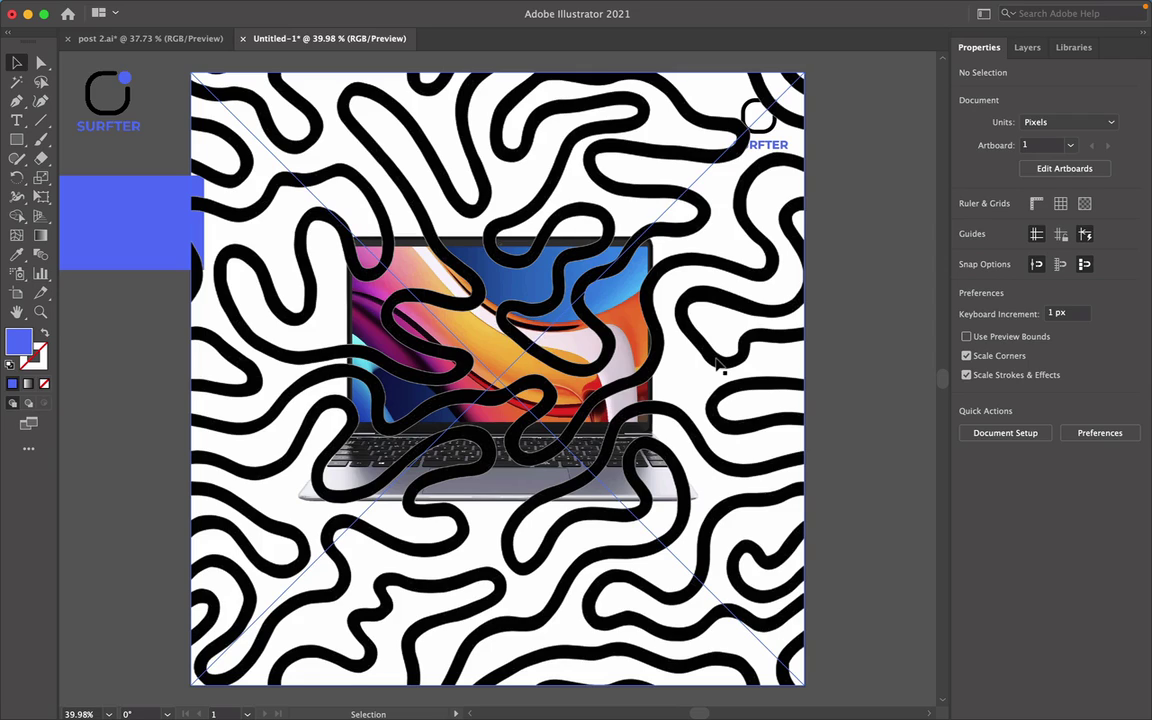
Send the squiggle pattern image backward so it sits behind the laptop.
right_click(716, 362)
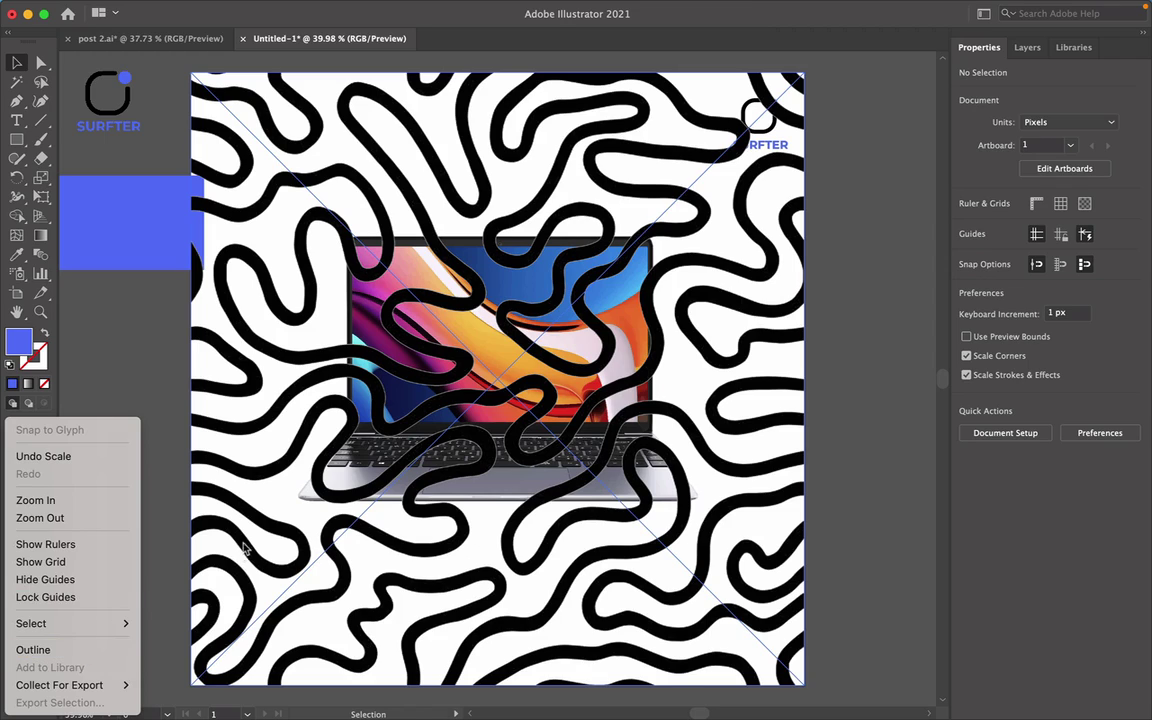
left_click(222, 494)
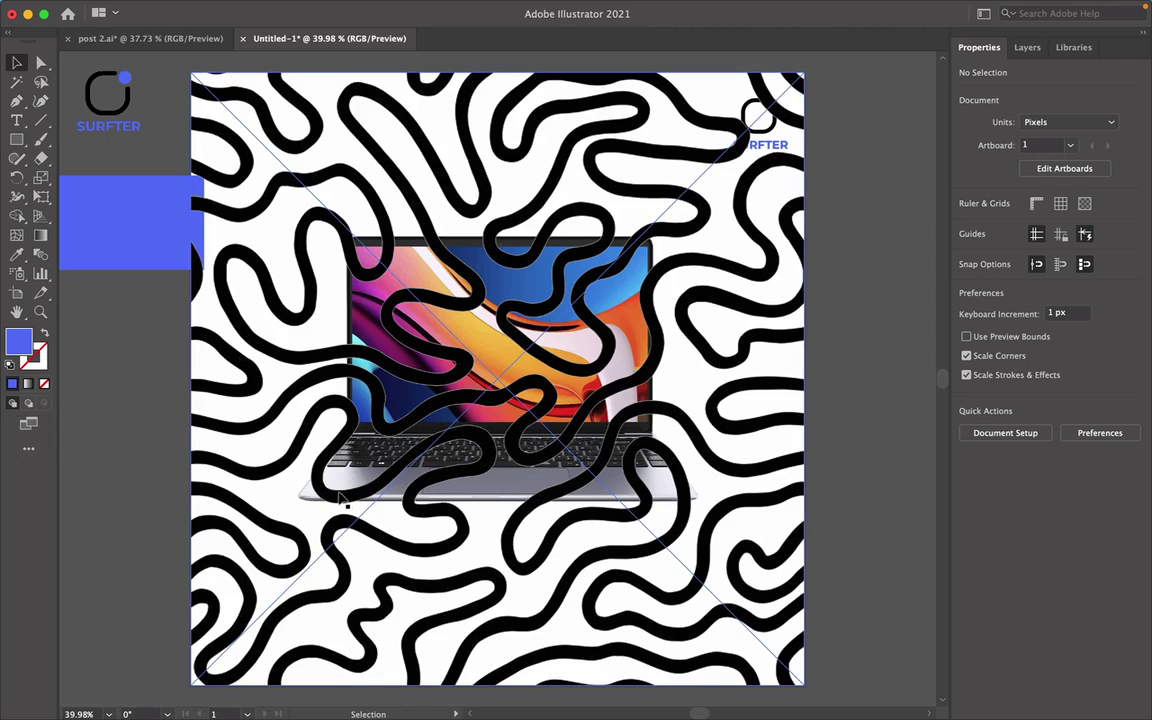
left_click(245, 515)
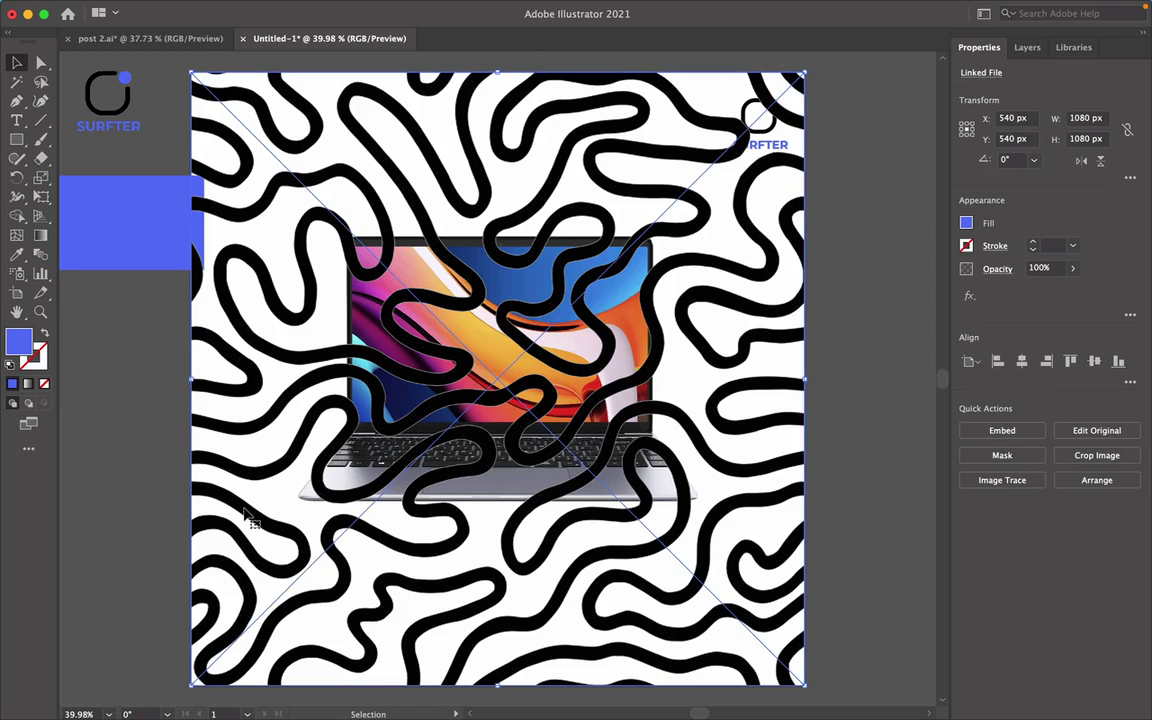
right_click(8, 474)
mouse_move(110, 598)
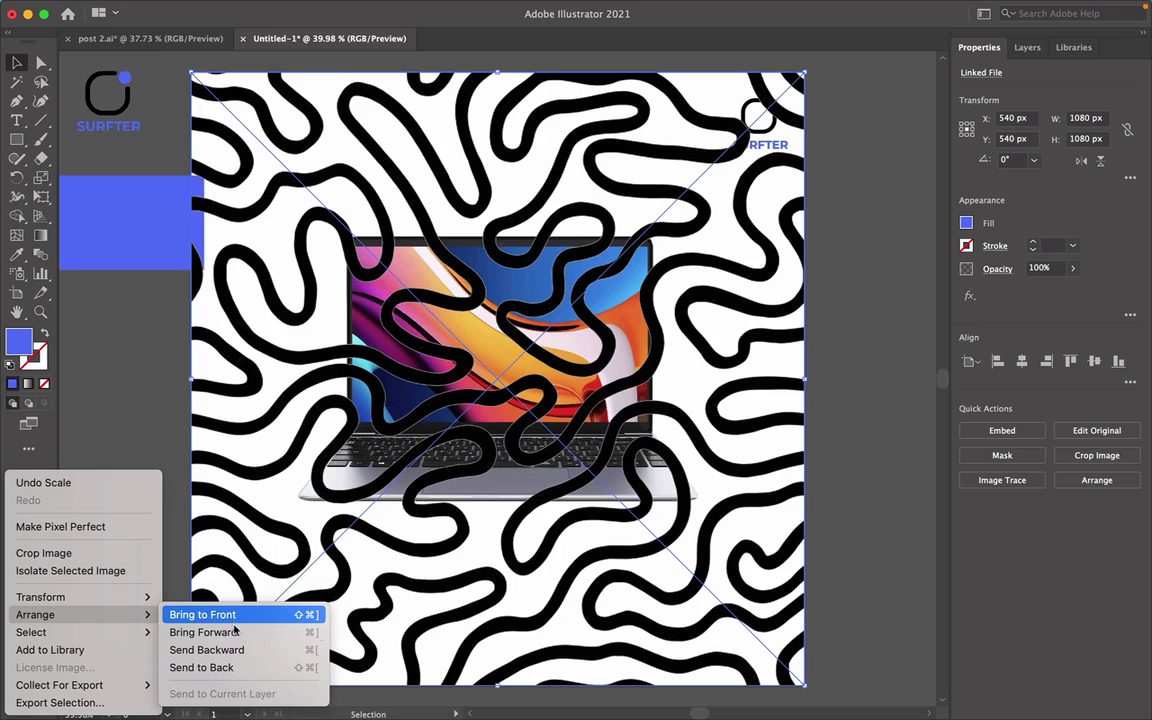
left_click(256, 672)
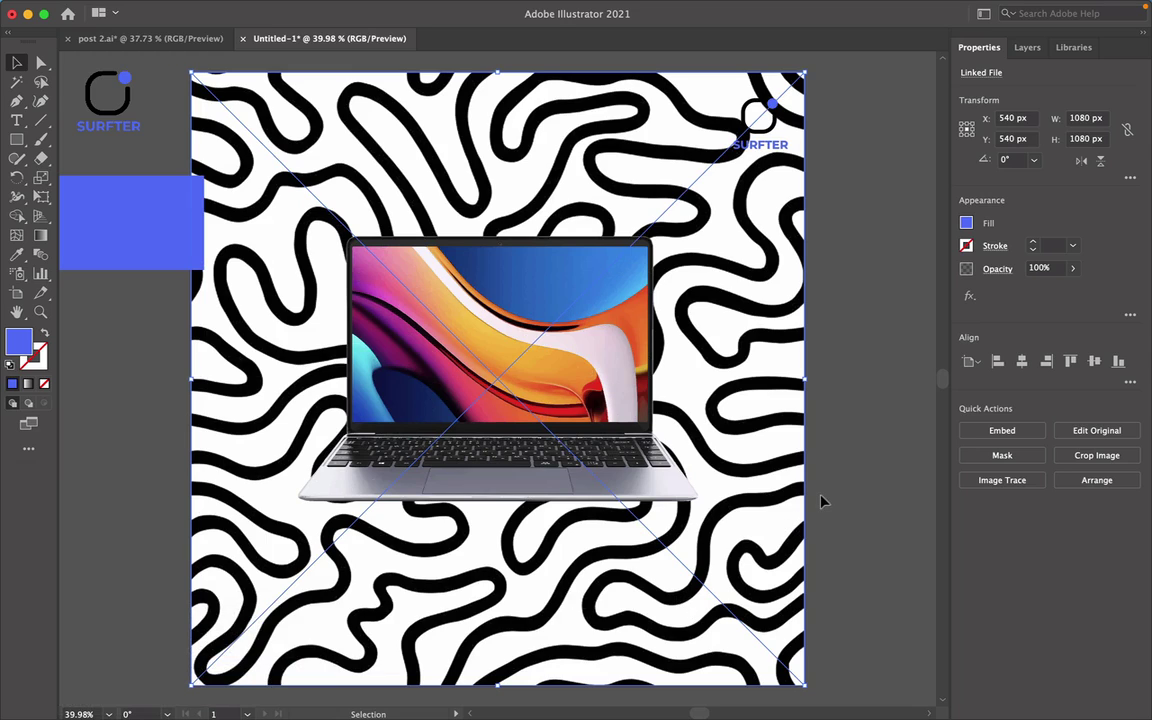
left_click(874, 360)
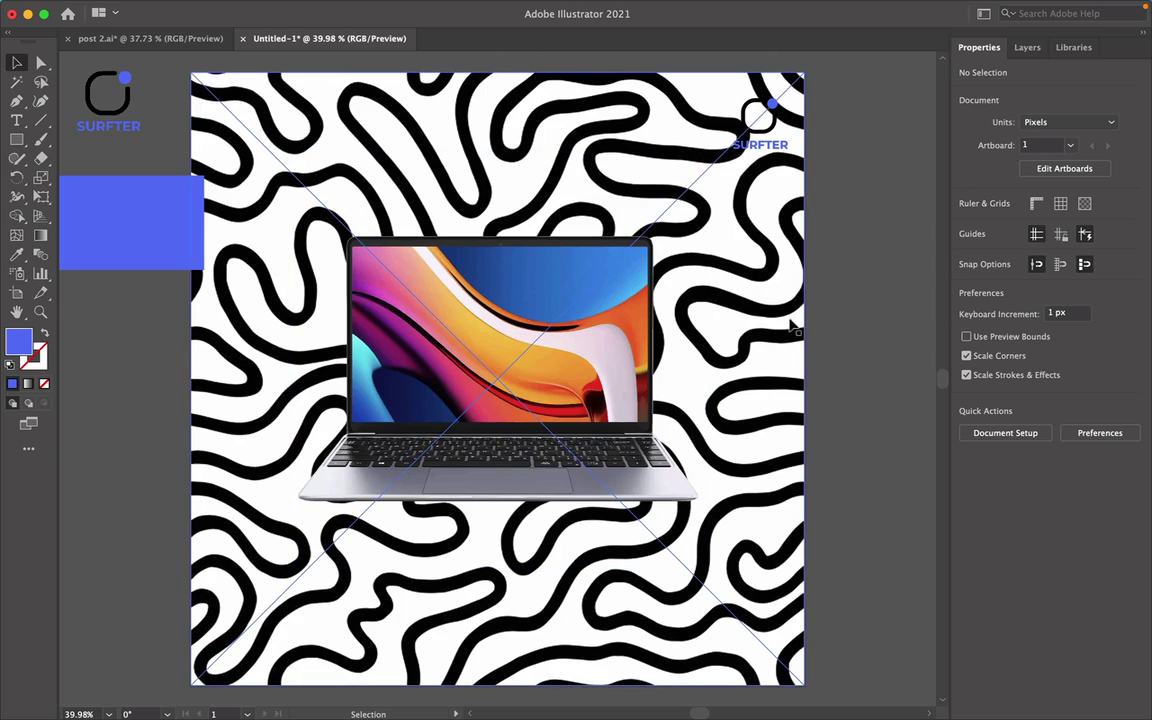
Lower the squiggle pattern's opacity to about 8%.
left_click(716, 292)
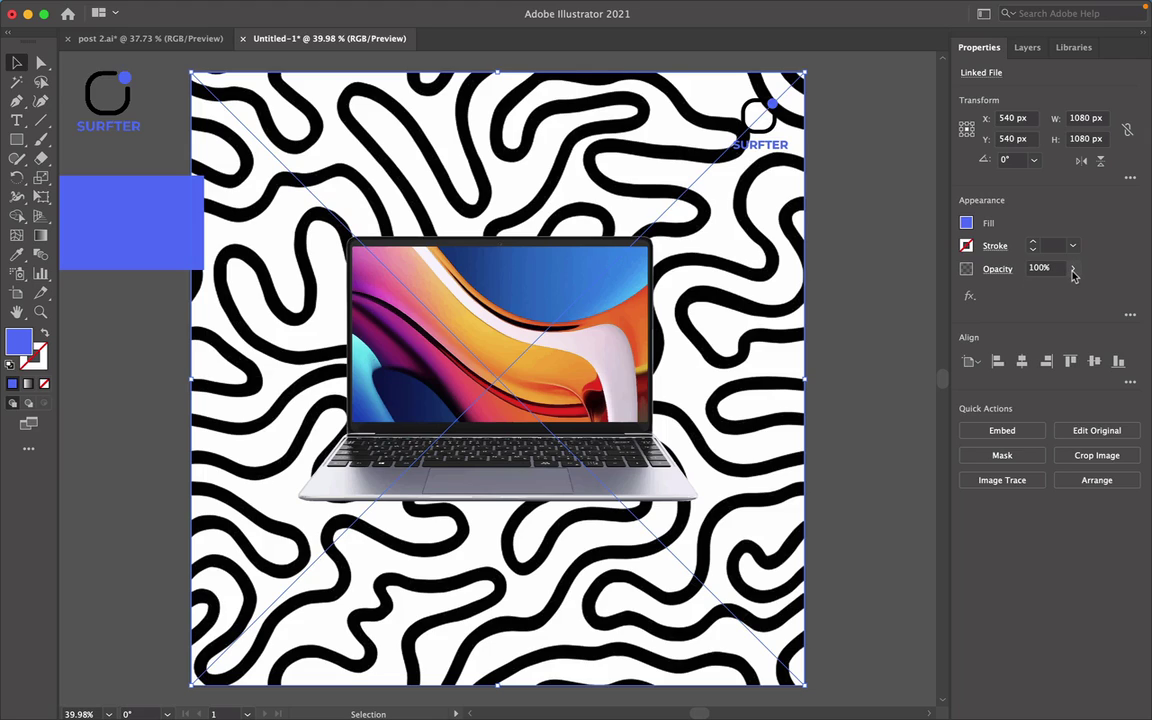
left_click(1073, 270)
left_click_drag(1070, 289, 1019, 290)
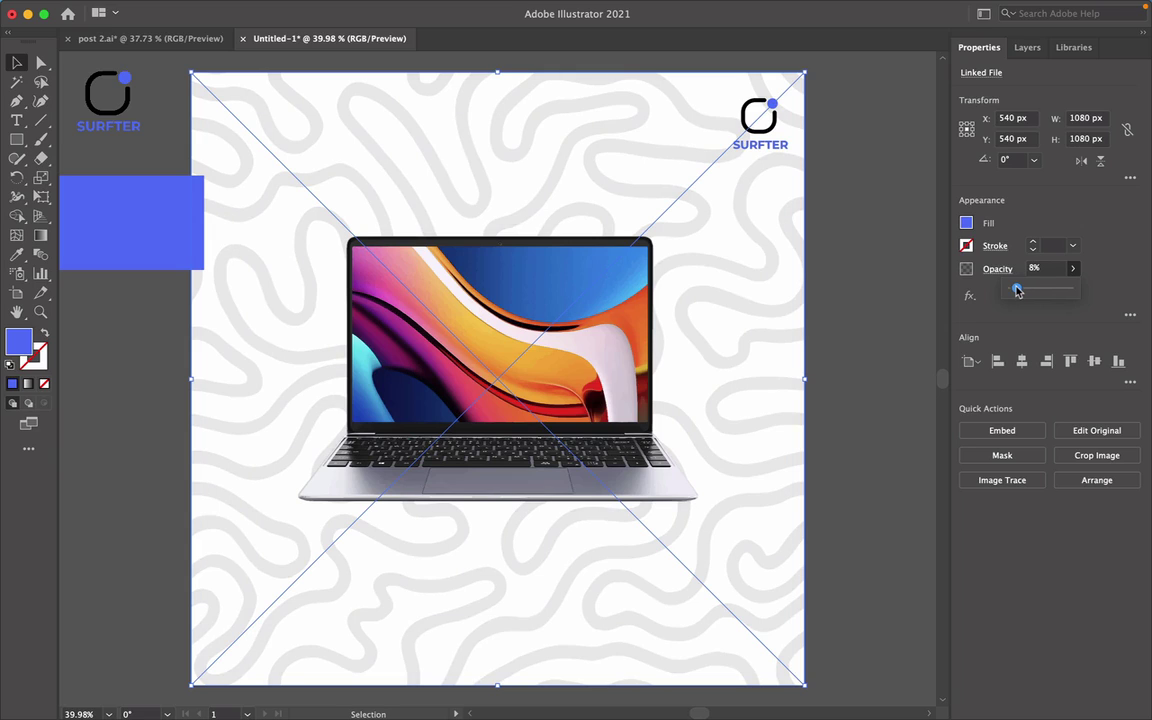
left_click(853, 418)
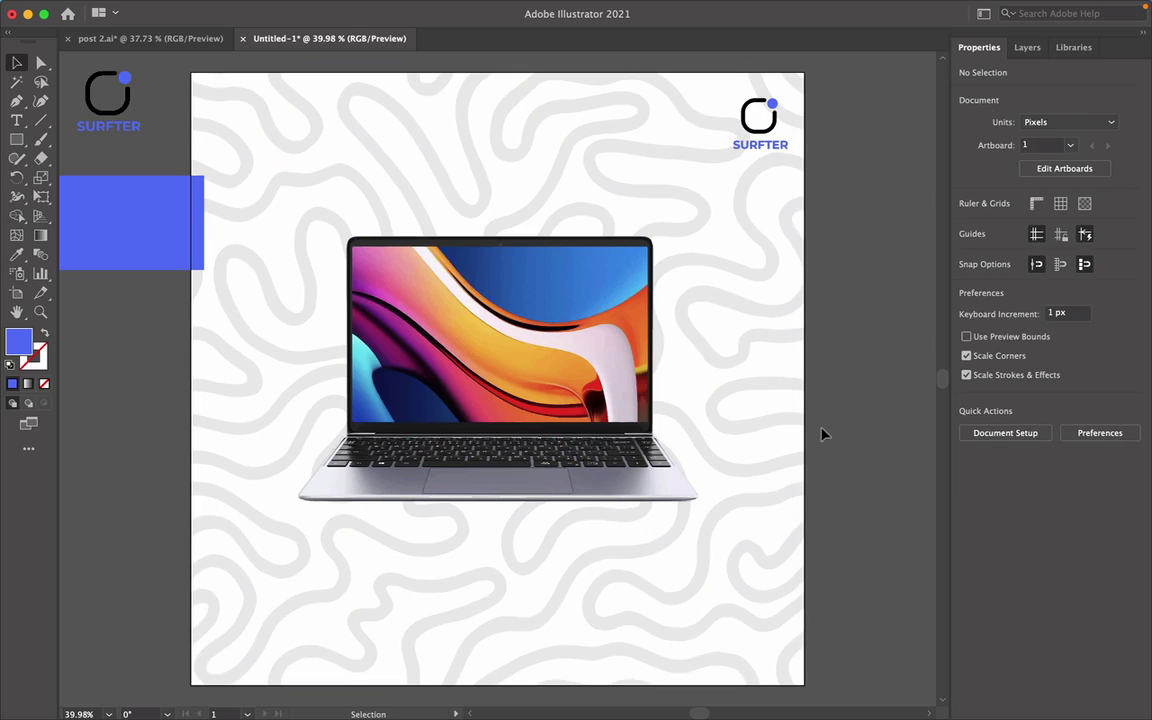
Draw a large blue circle over the laptop with the Ellipse tool.
left_click(17, 140)
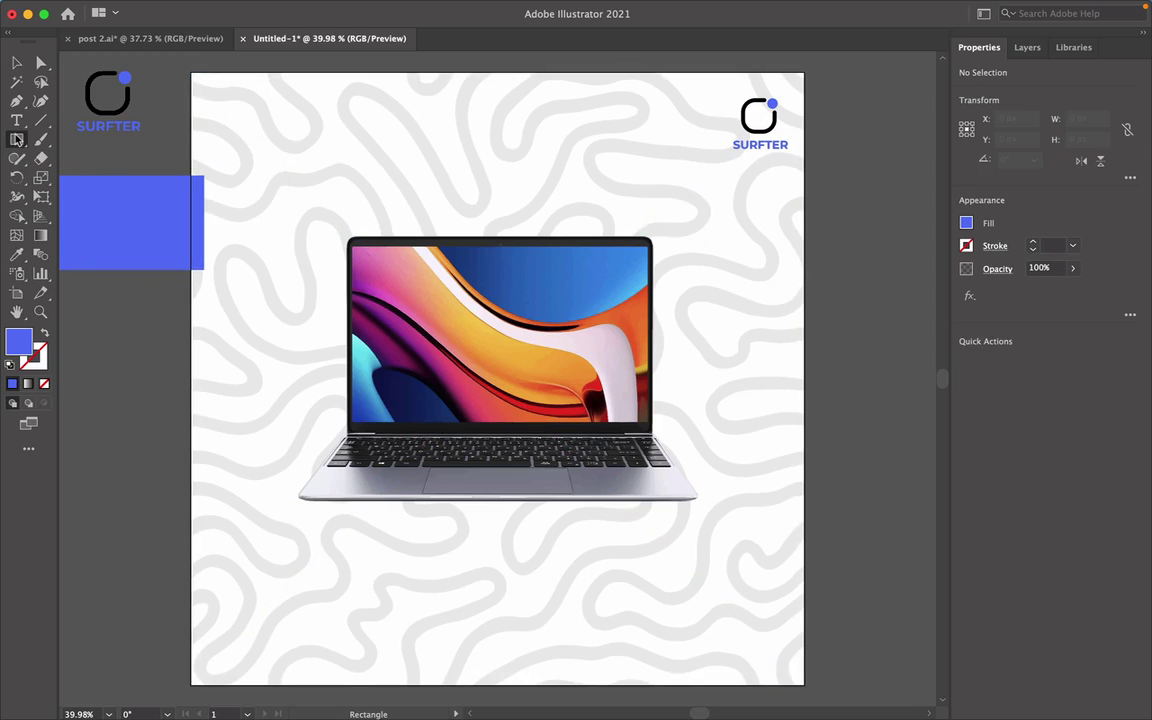
left_click_drag(17, 140, 100, 170)
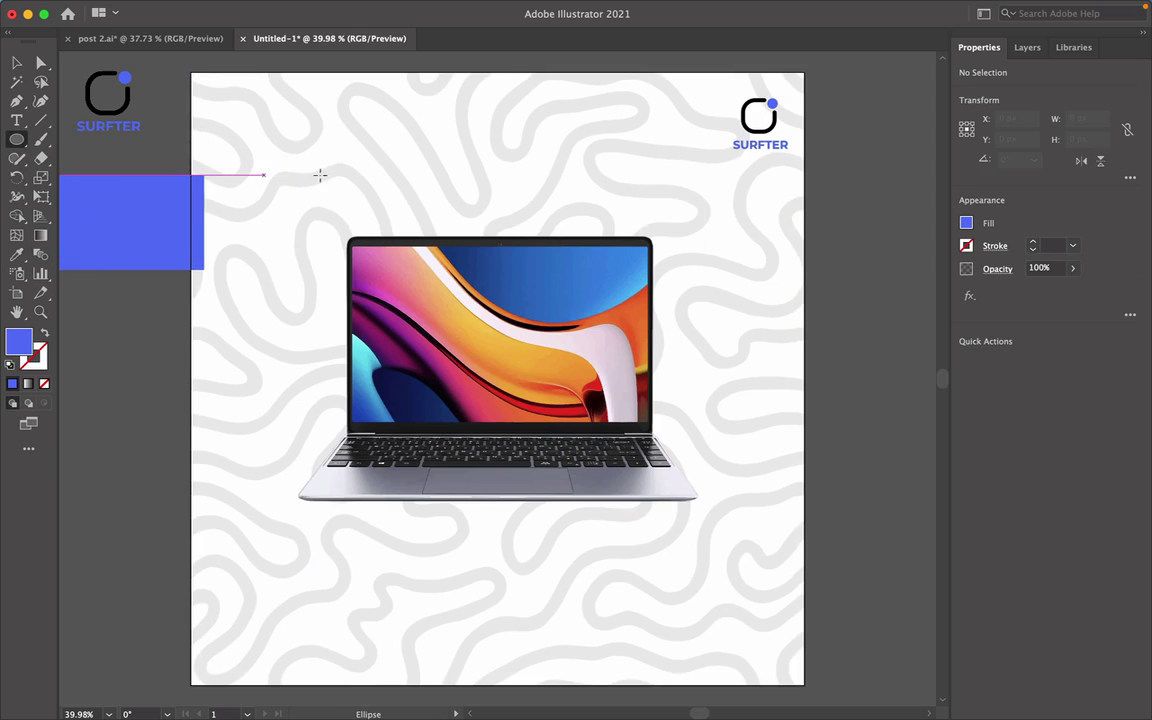
left_click_drag(312, 155, 703, 460)
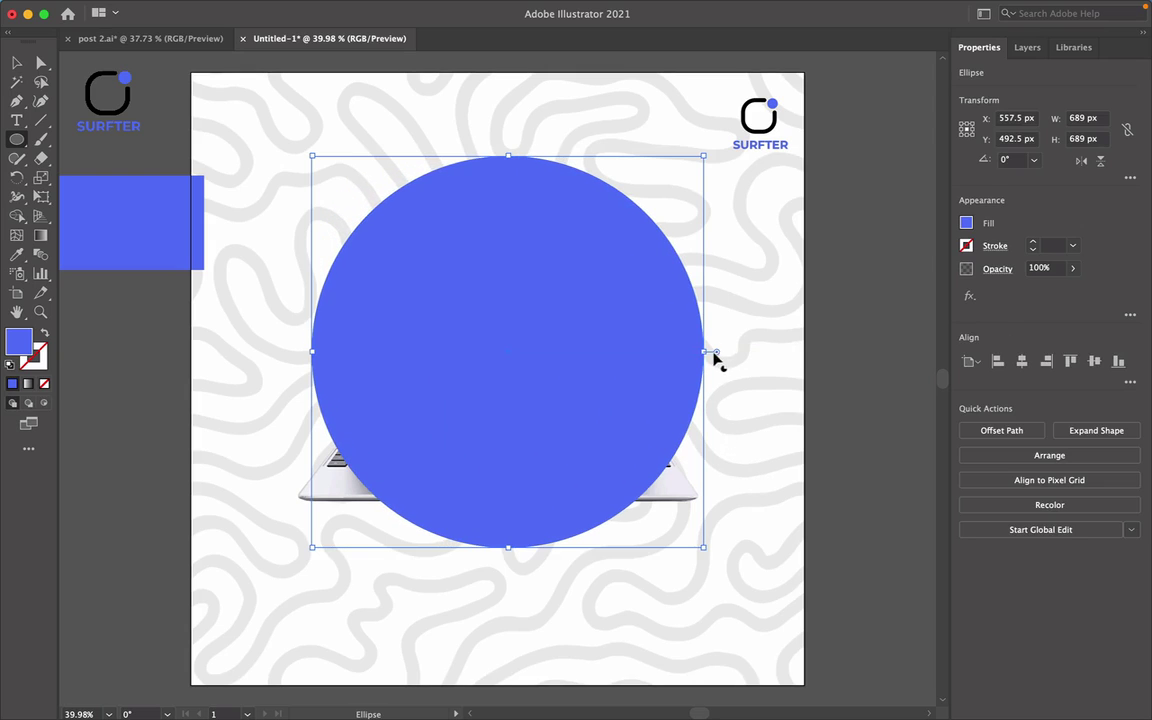
key("v")
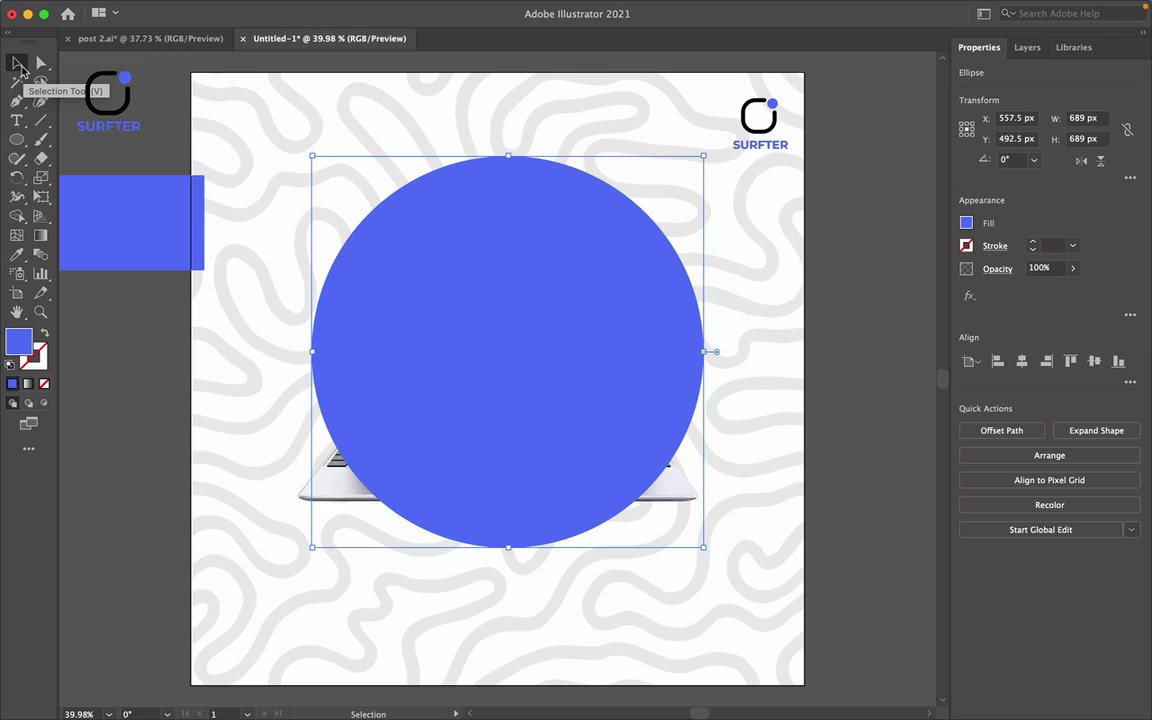
Bring the laptop image to the front so it sits on the blue circle.
right_click(529, 322)
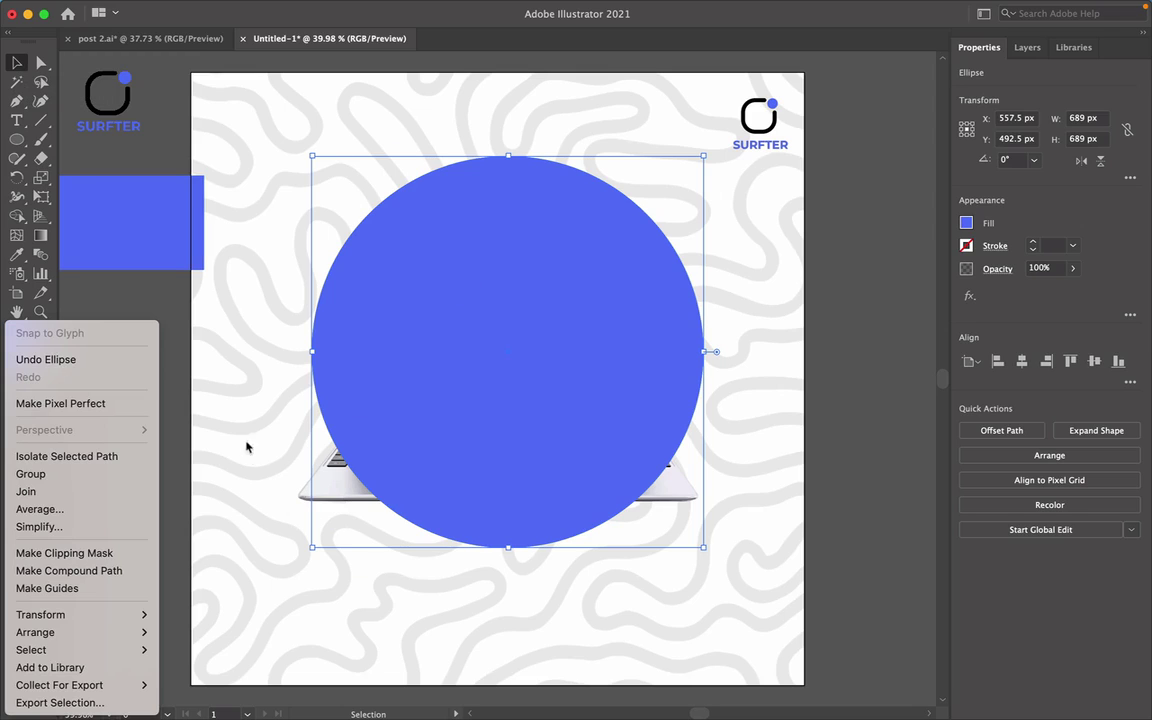
left_click(182, 393)
left_click(144, 514)
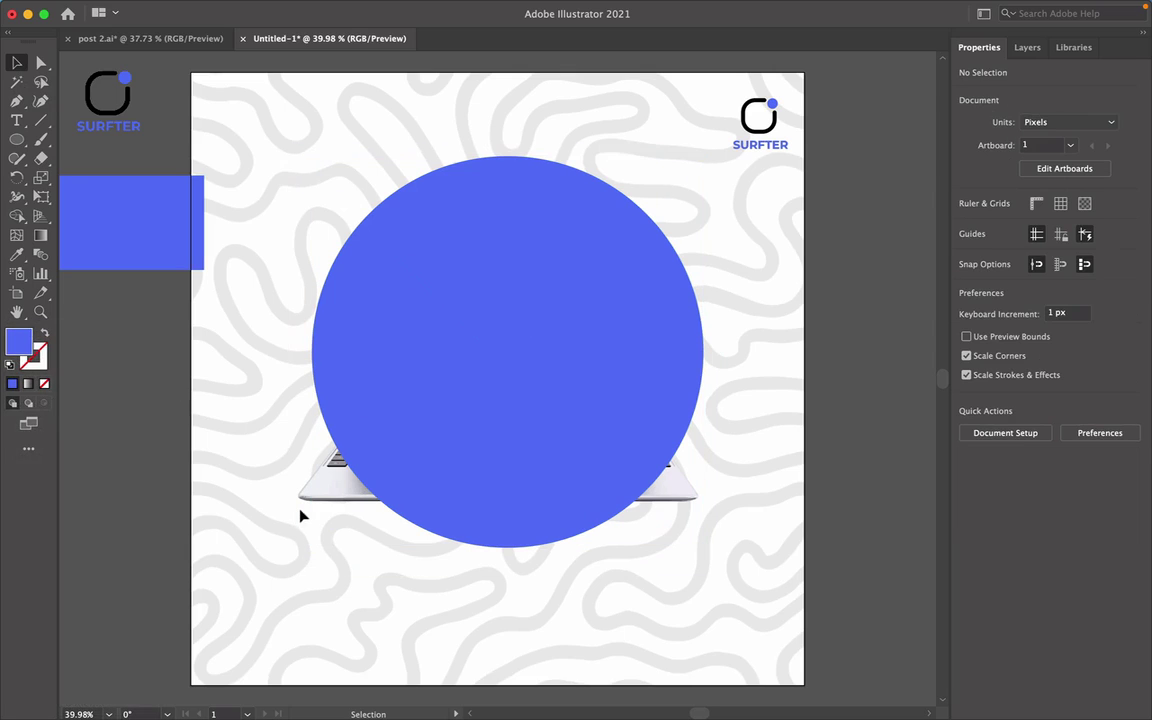
left_click(307, 498)
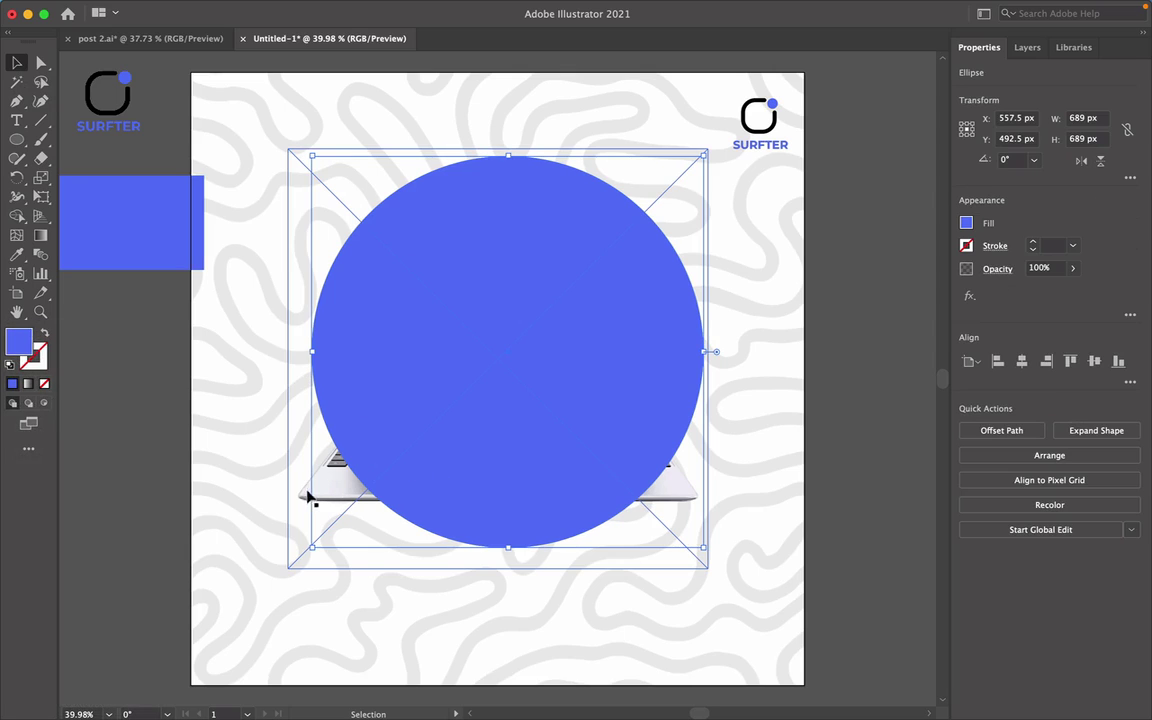
left_click(305, 498)
right_click(276, 450)
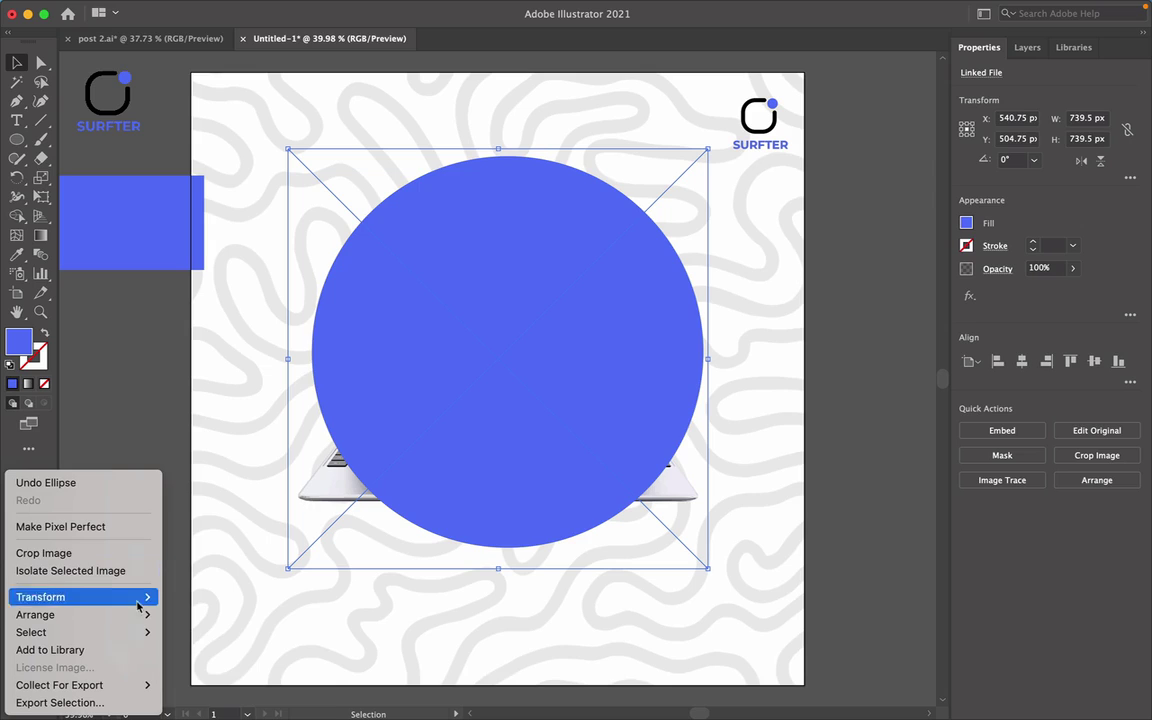
mouse_move(140, 620)
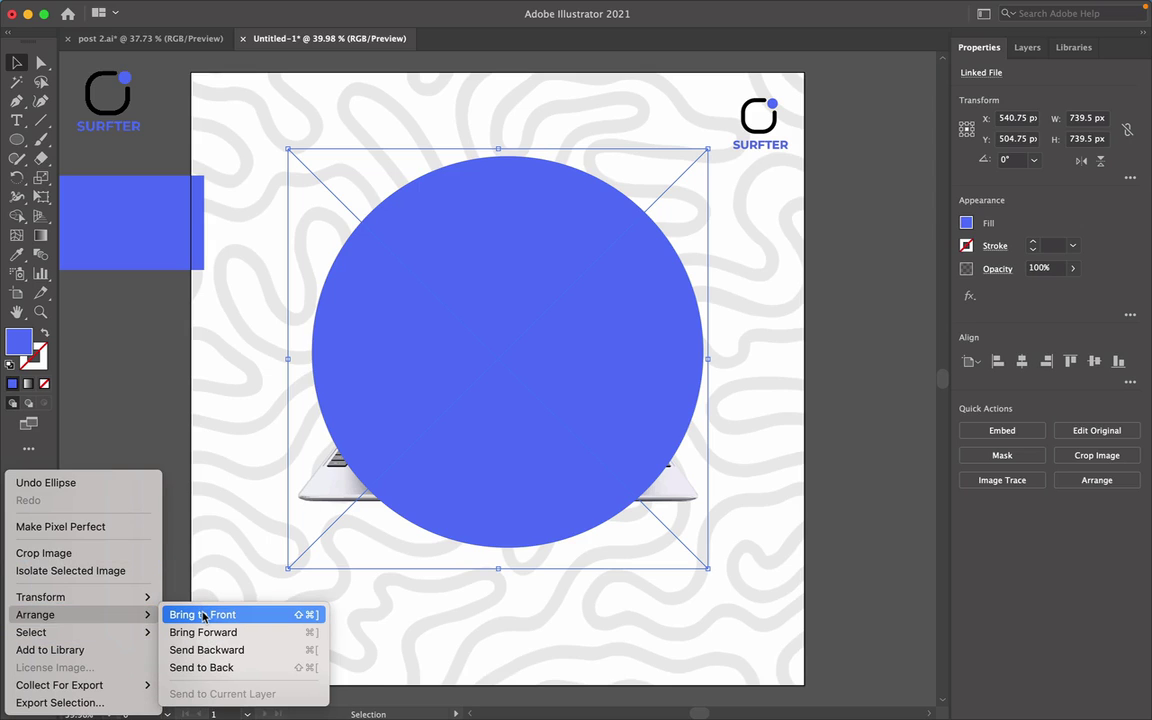
left_click(277, 617)
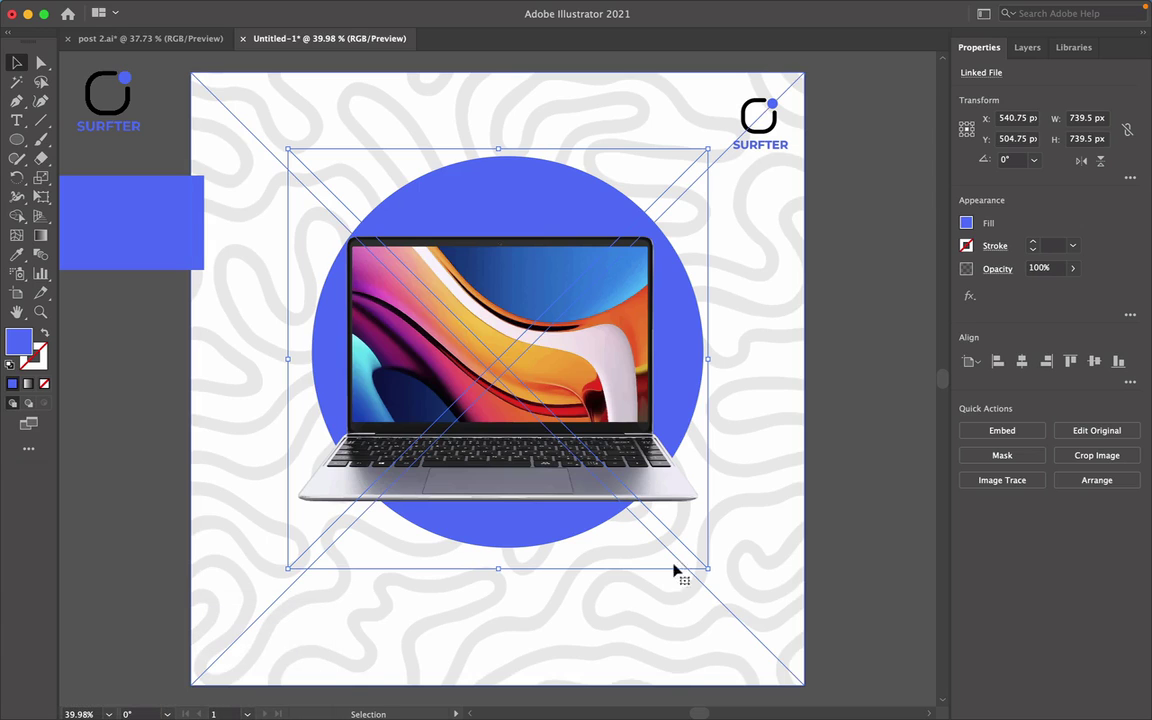
left_click(826, 554)
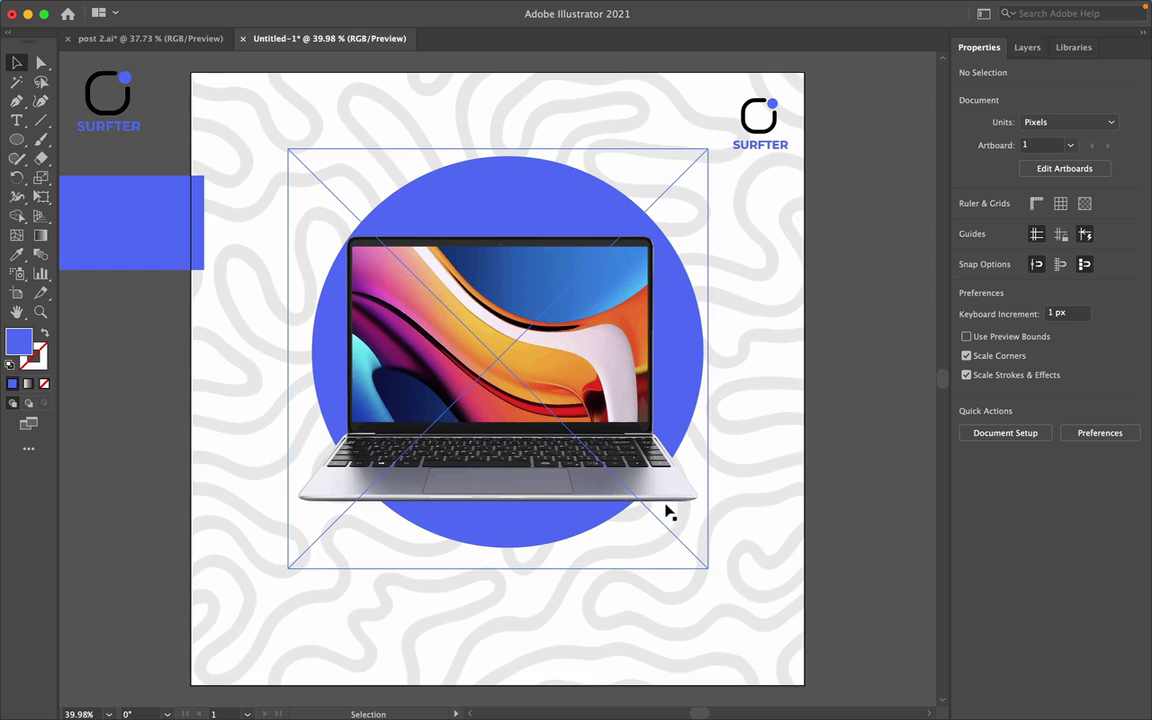
scroll(800, 532, "down", 1)
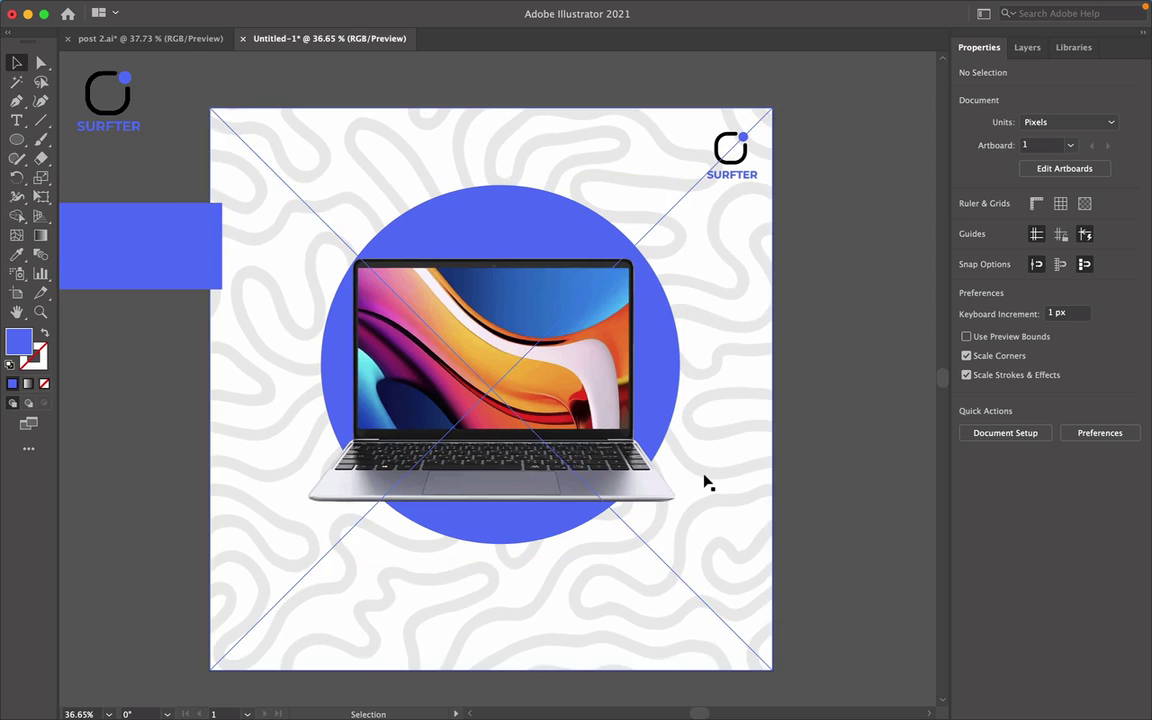
left_click(657, 482)
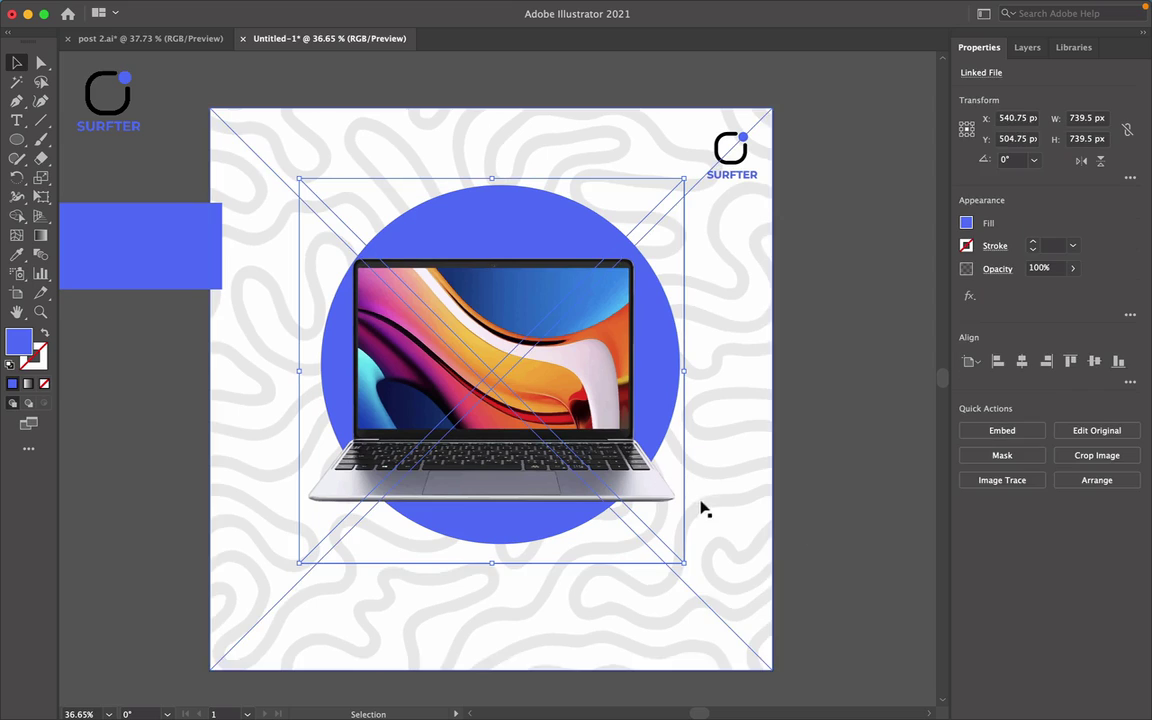
left_click(836, 506)
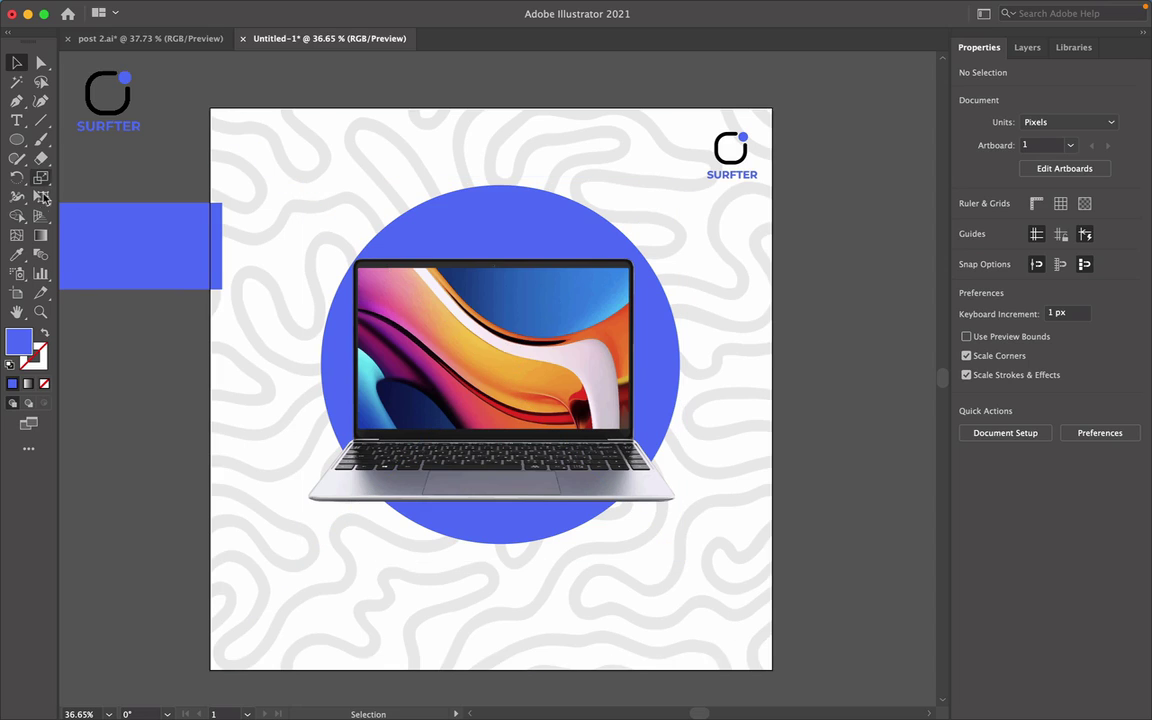
left_click(18, 141)
Draw a 1080 × 1080 px blue rectangle over the whole artboard and send it to the back.
left_click(70, 141)
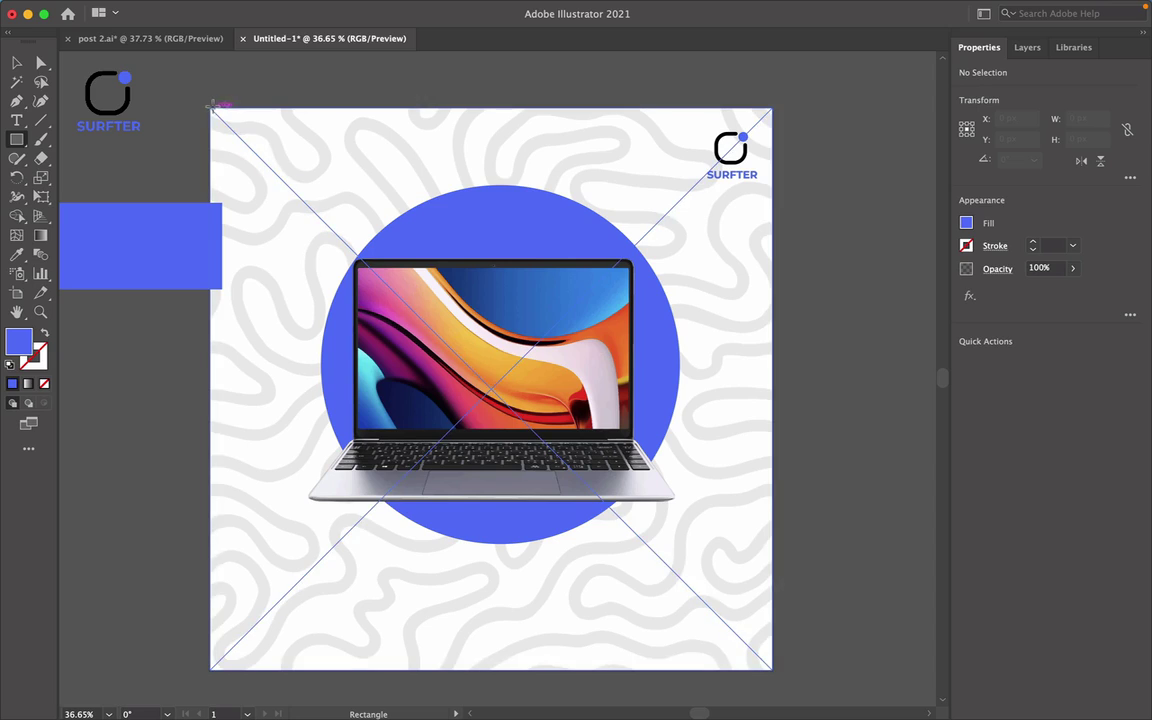
mouse_move(211, 109)
left_mouse_down()
mouse_move(437, 591)
mouse_move(527, 668)
mouse_move(700, 656)
mouse_move(772, 670)
left_mouse_up()
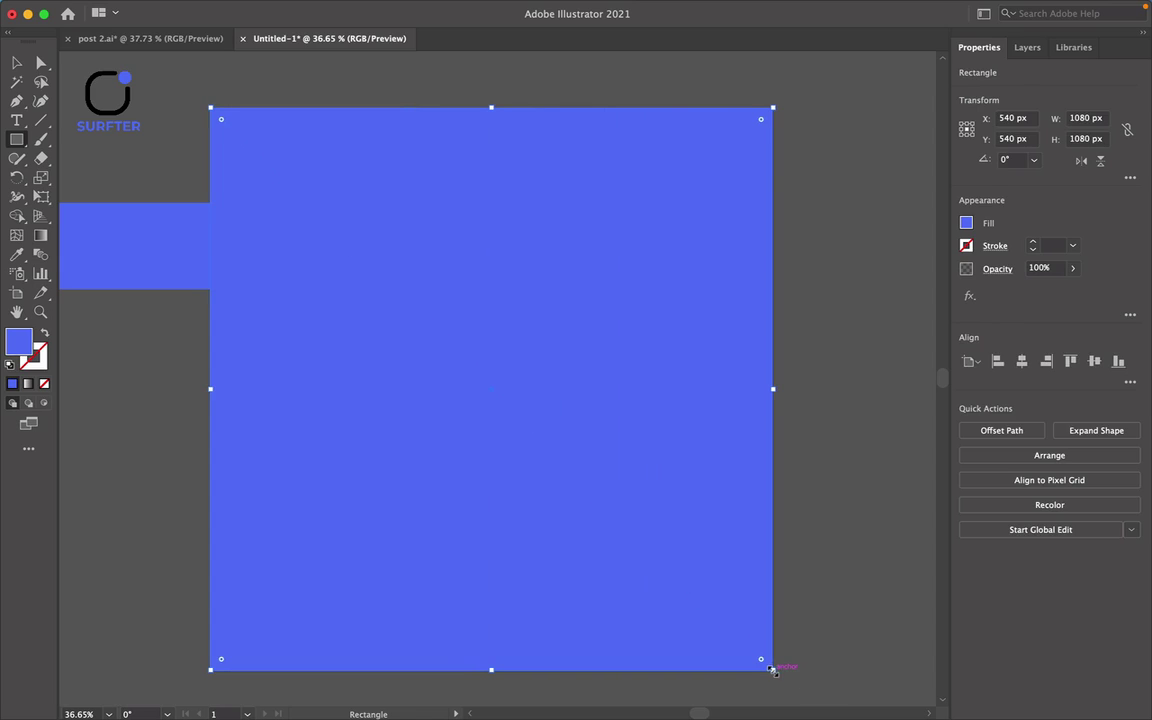
key("v")
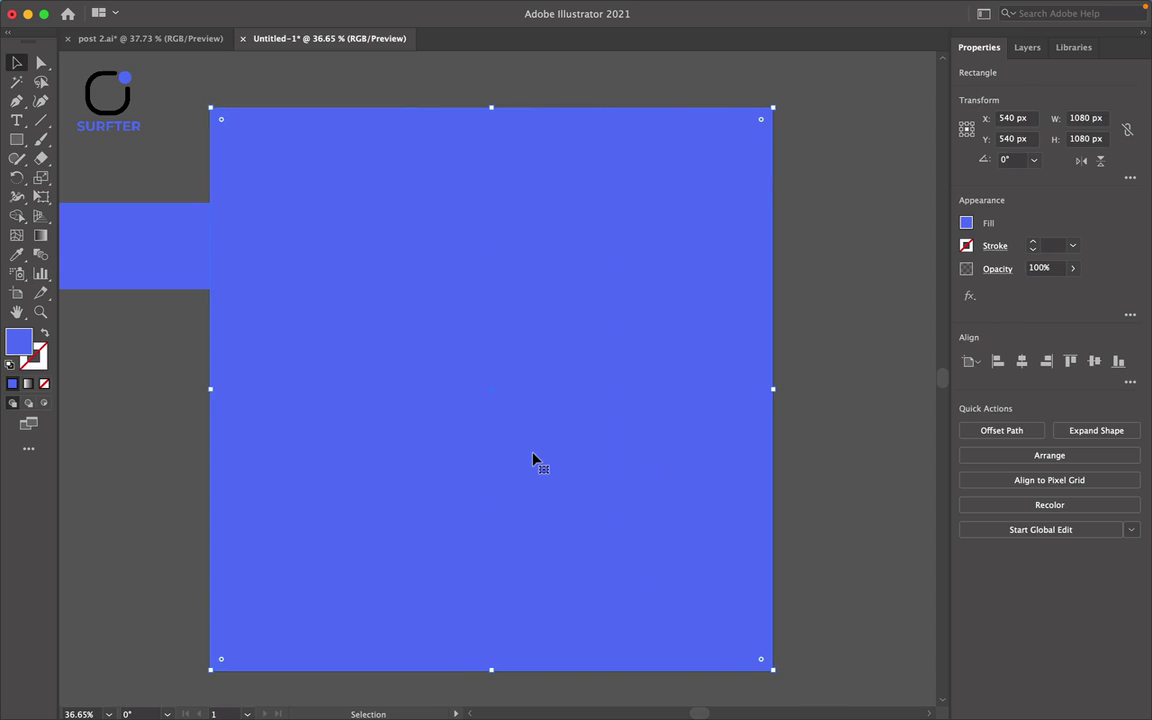
right_click(8, 322)
mouse_move(38, 632)
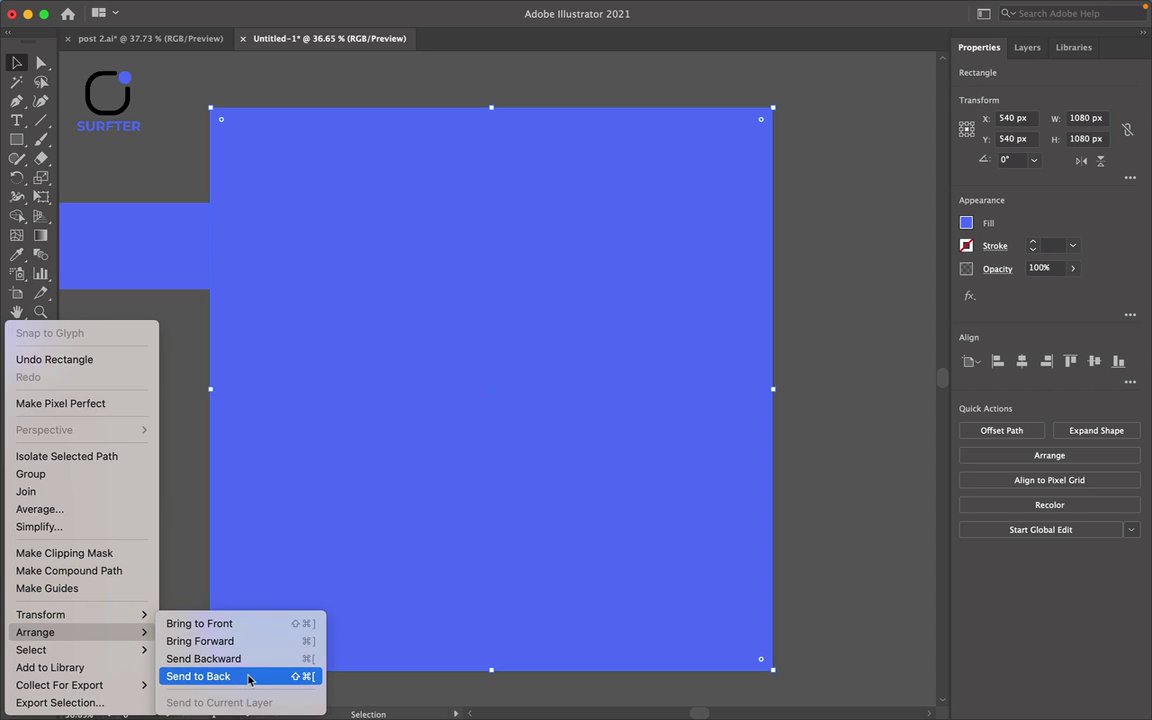
left_click(248, 677)
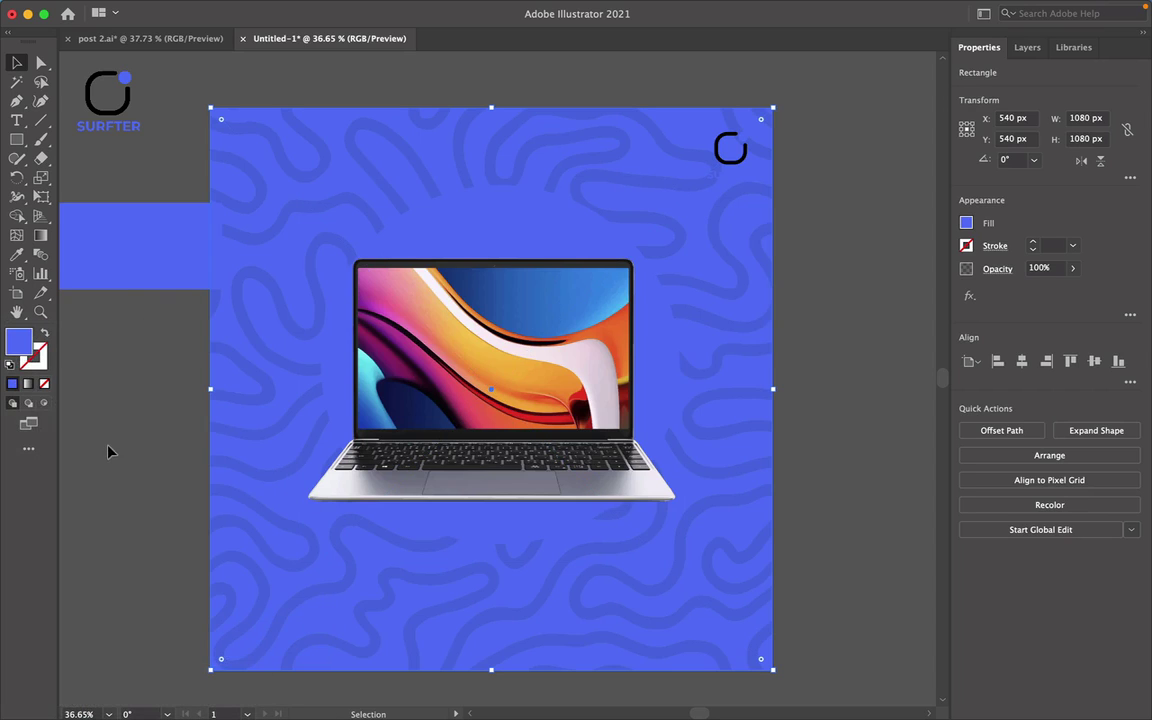
left_click(130, 431)
left_click(504, 226)
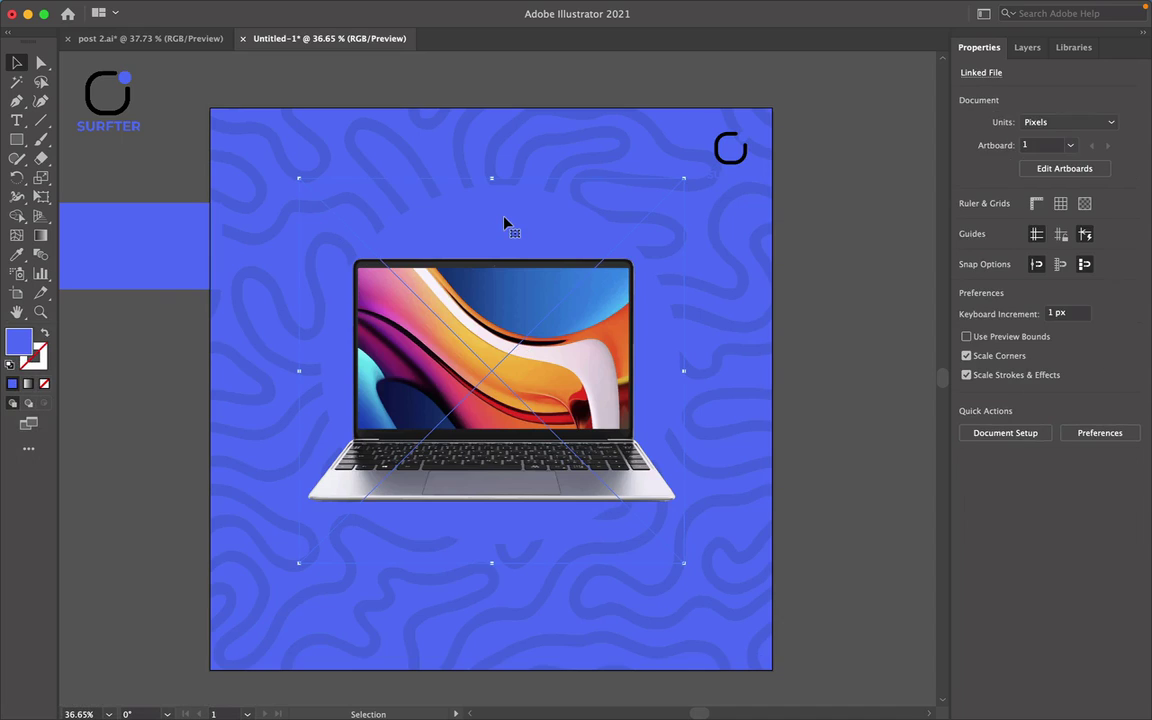
left_click_drag(522, 321, 361, 322)
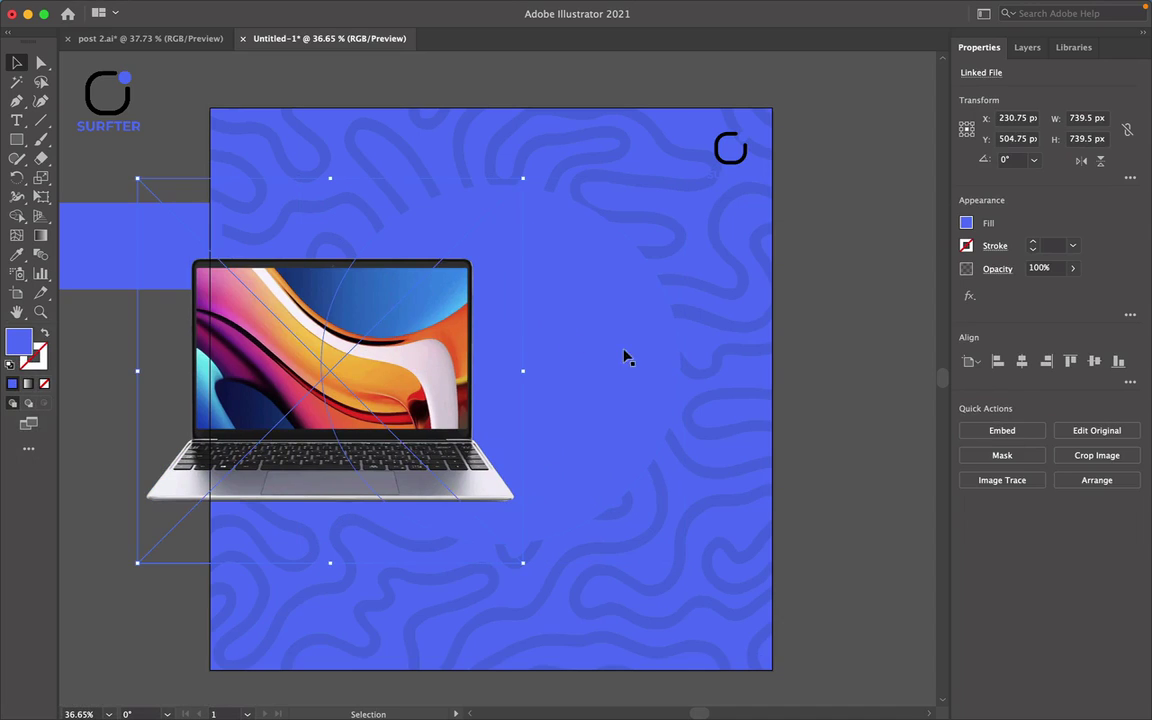
left_click(631, 360)
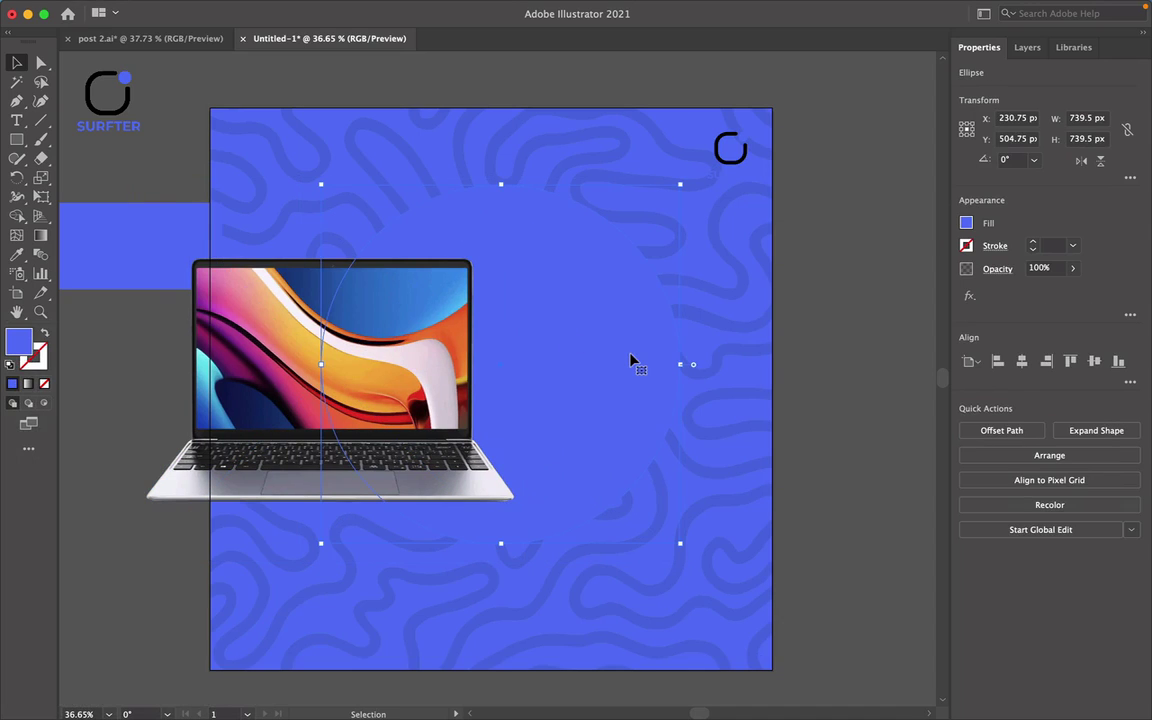
left_click(967, 226)
left_click(814, 280)
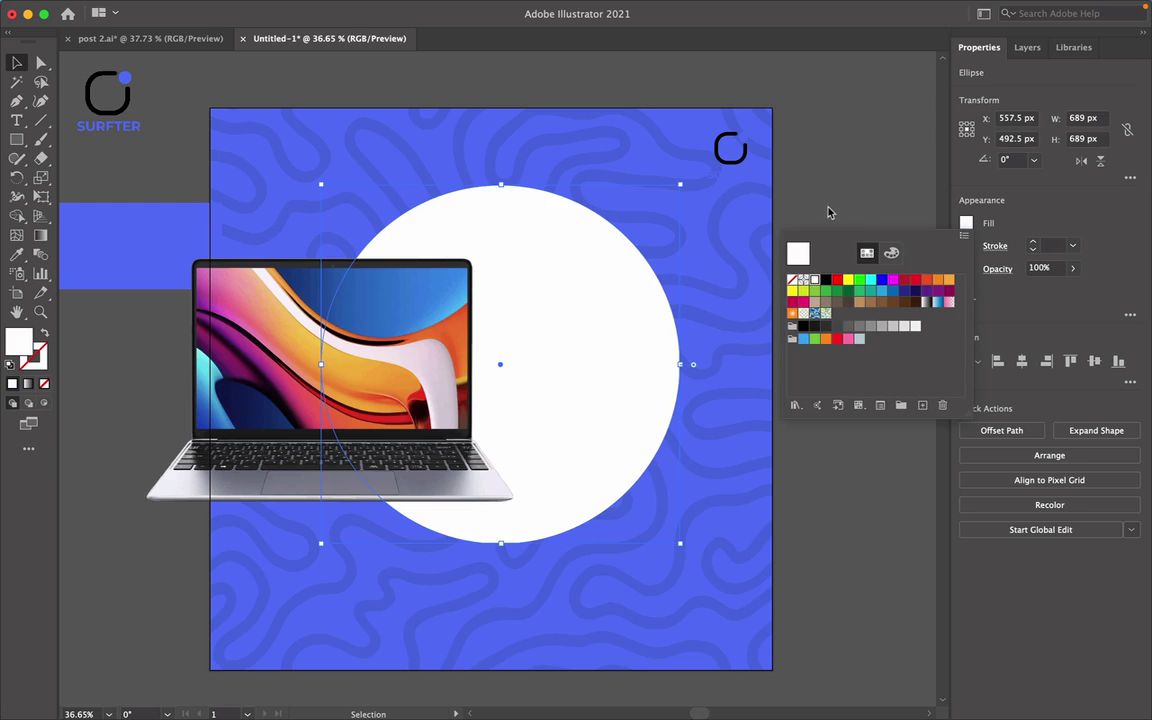
left_click_drag(429, 398, 596, 399)
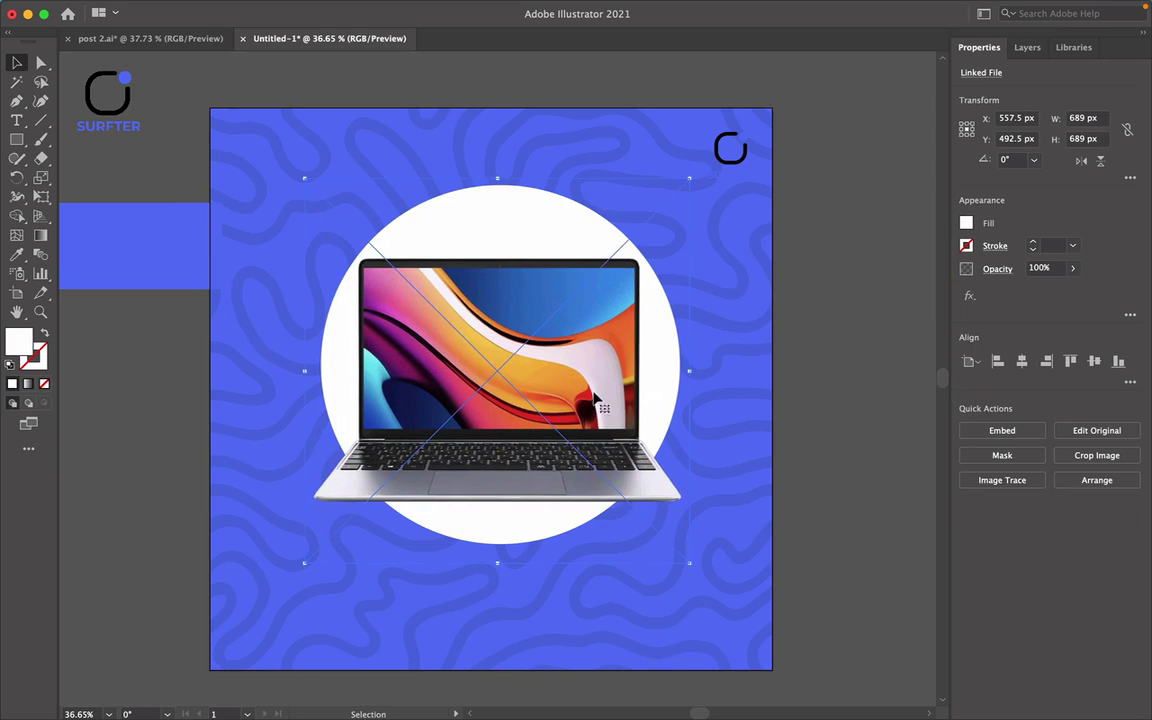
left_click(846, 341)
left_click(740, 177)
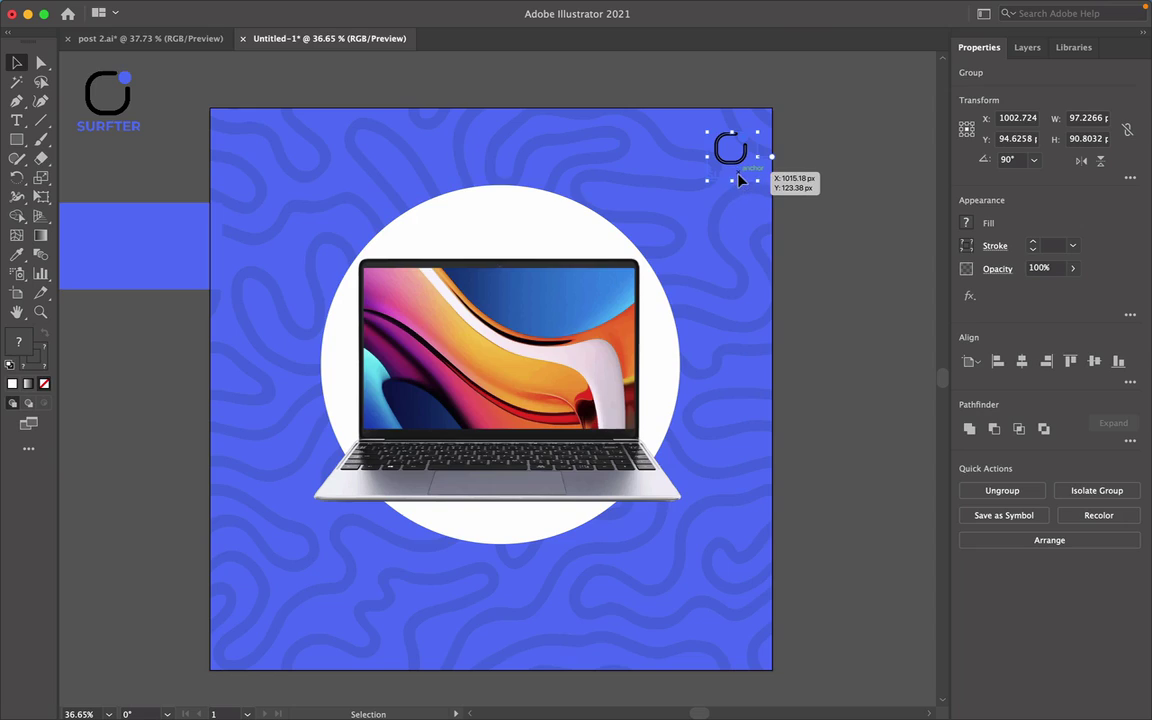
double_click(740, 177)
left_click(740, 177)
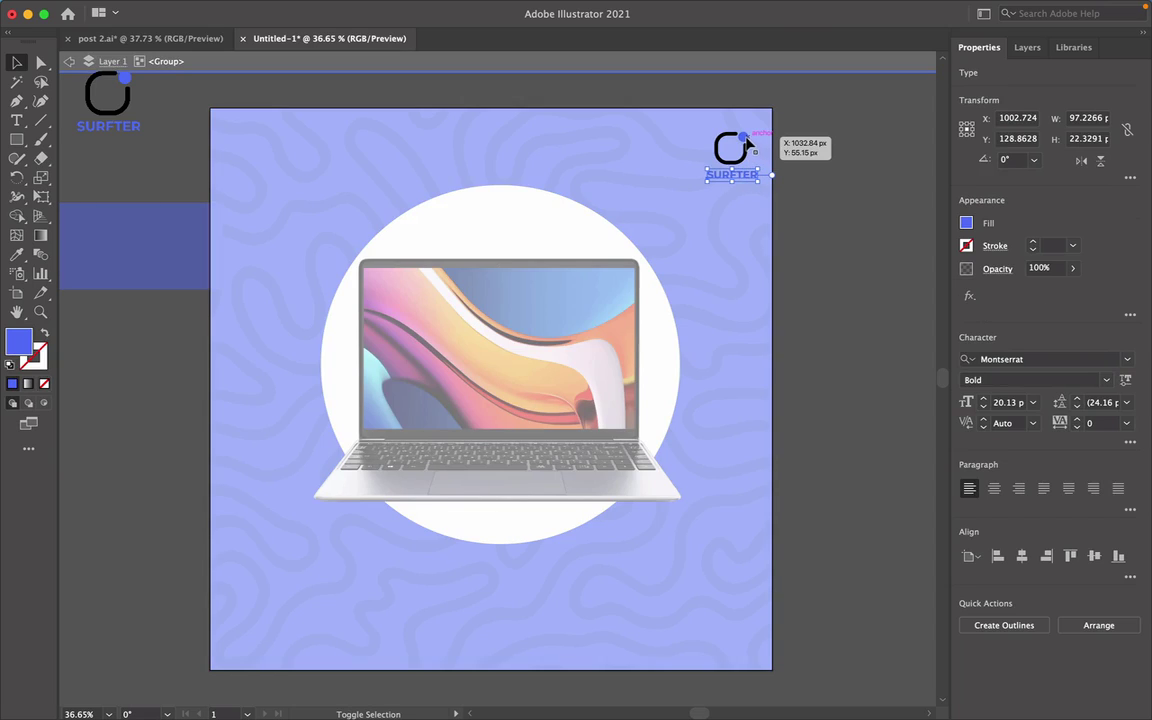
left_click(748, 147, "shift")
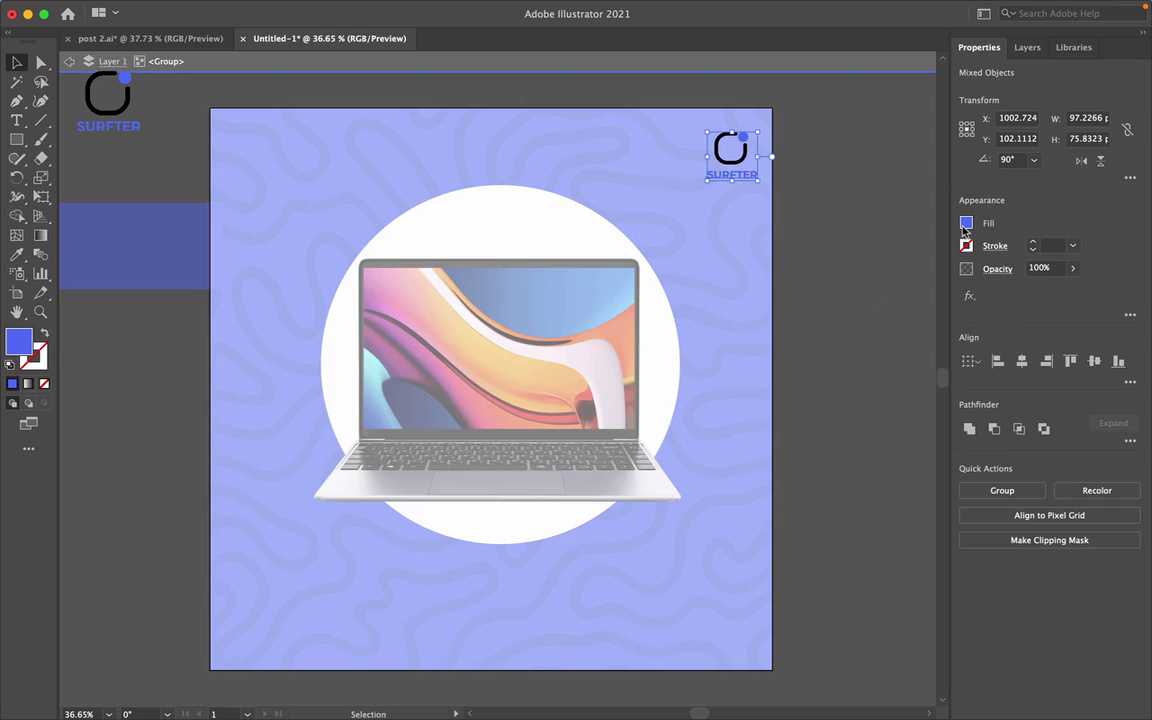
double_click(797, 257)
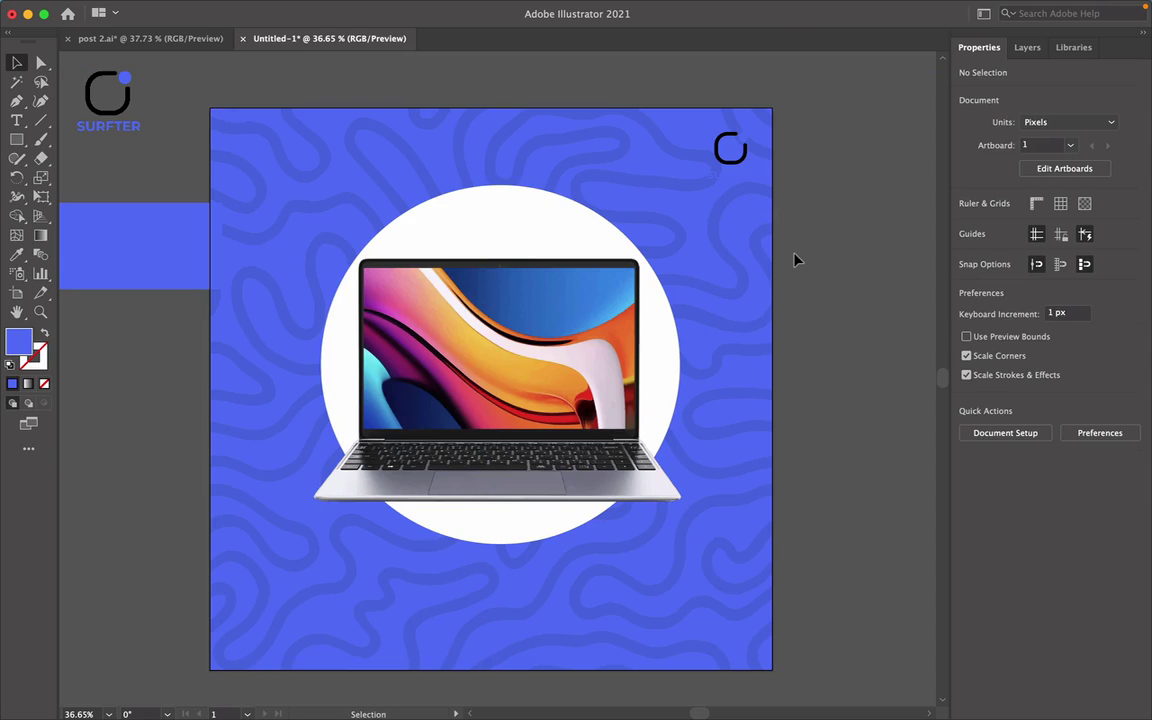
left_click(17, 102)
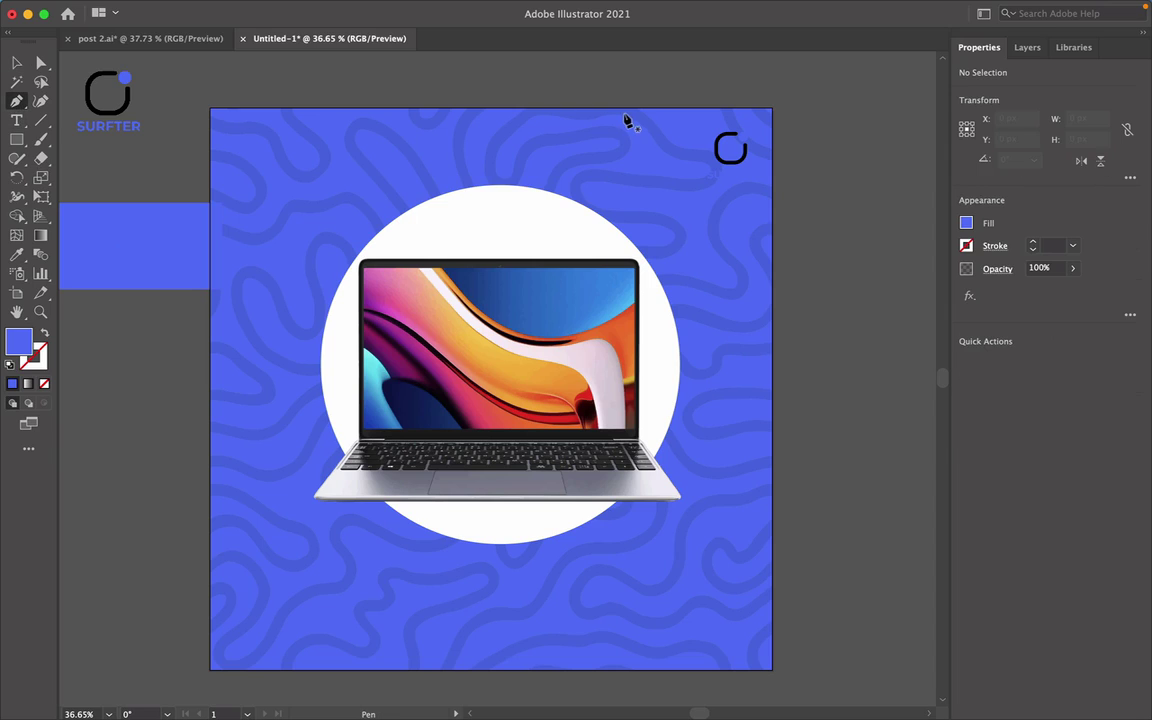
Draw a triangle across the artboard's top-right corner with the Pen tool.
left_click(773, 108)
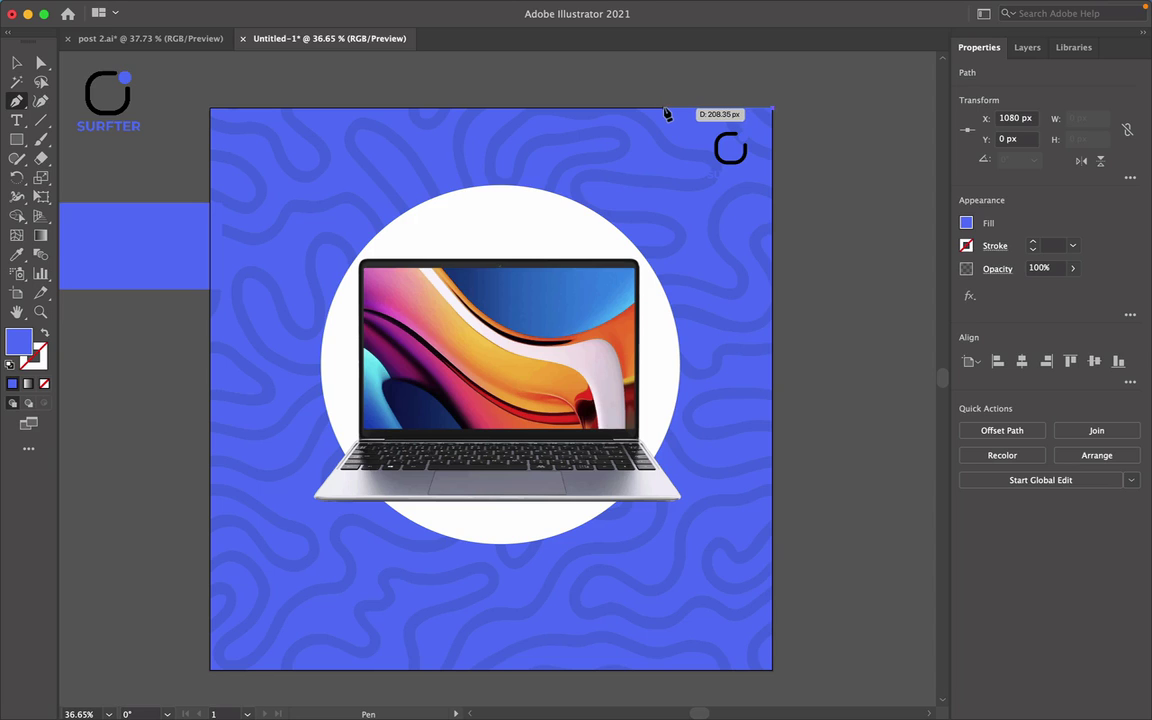
scroll(663, 115, "up", 3)
scroll(666, 114, "up", 3)
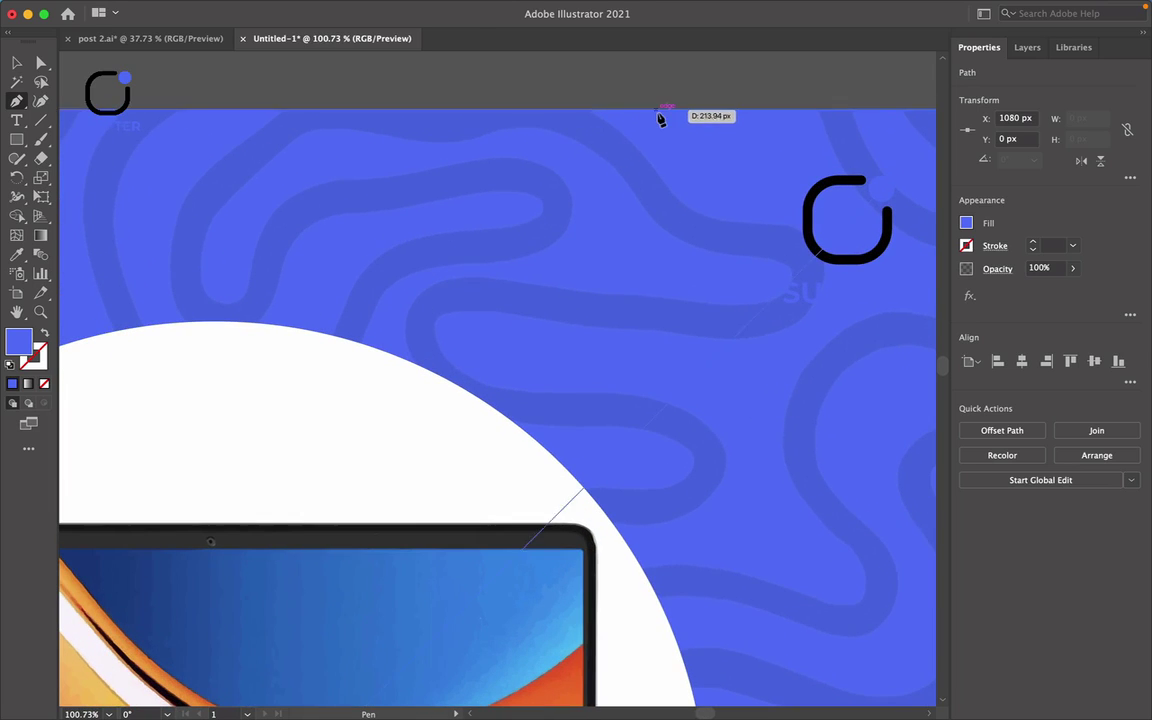
left_click(648, 116)
scroll(648, 113, "right", 4)
scroll(648, 113, "down", 1)
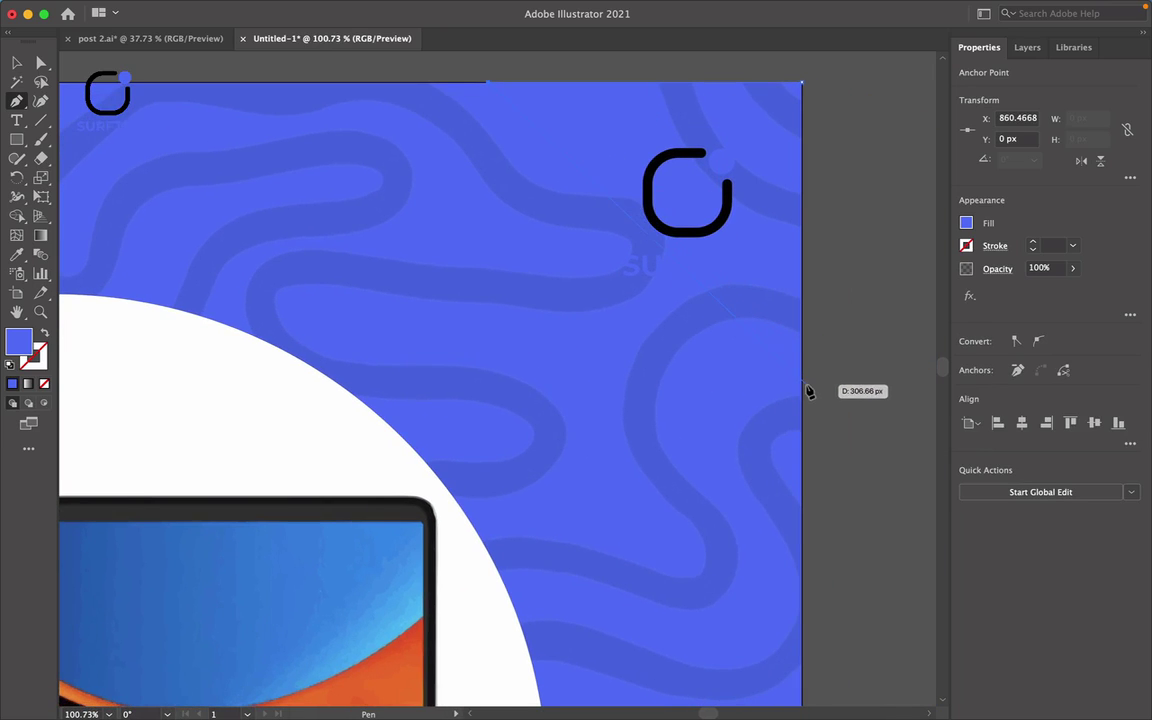
left_click(804, 375)
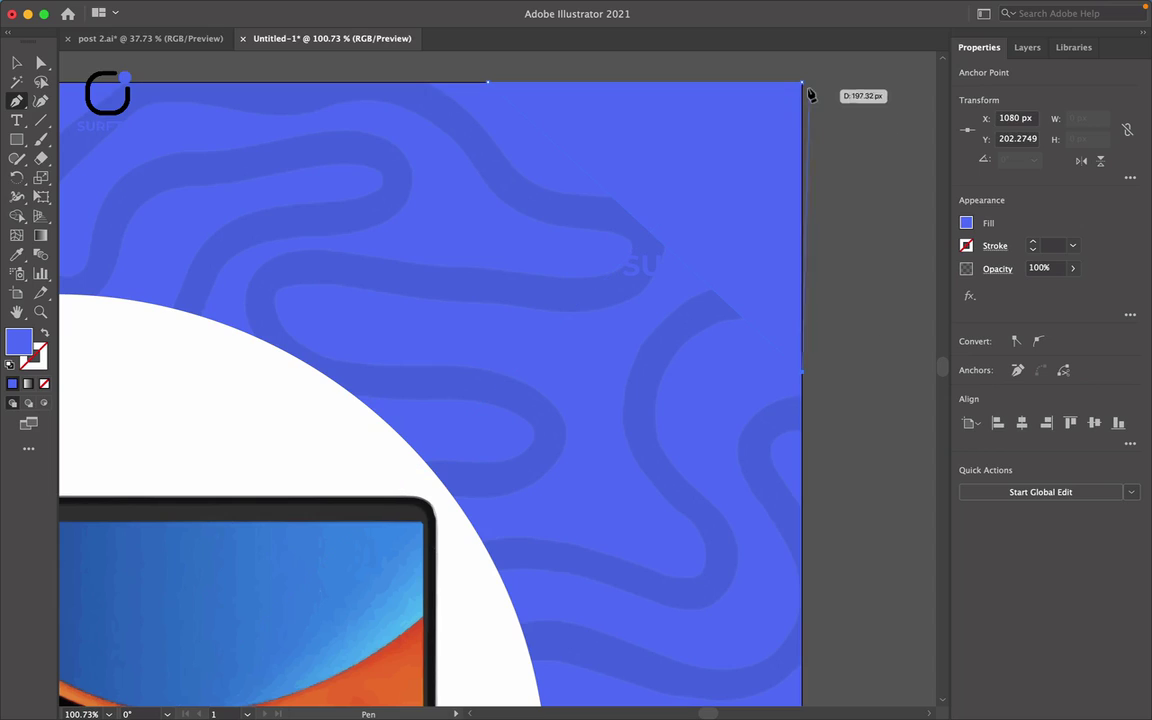
left_click(803, 84)
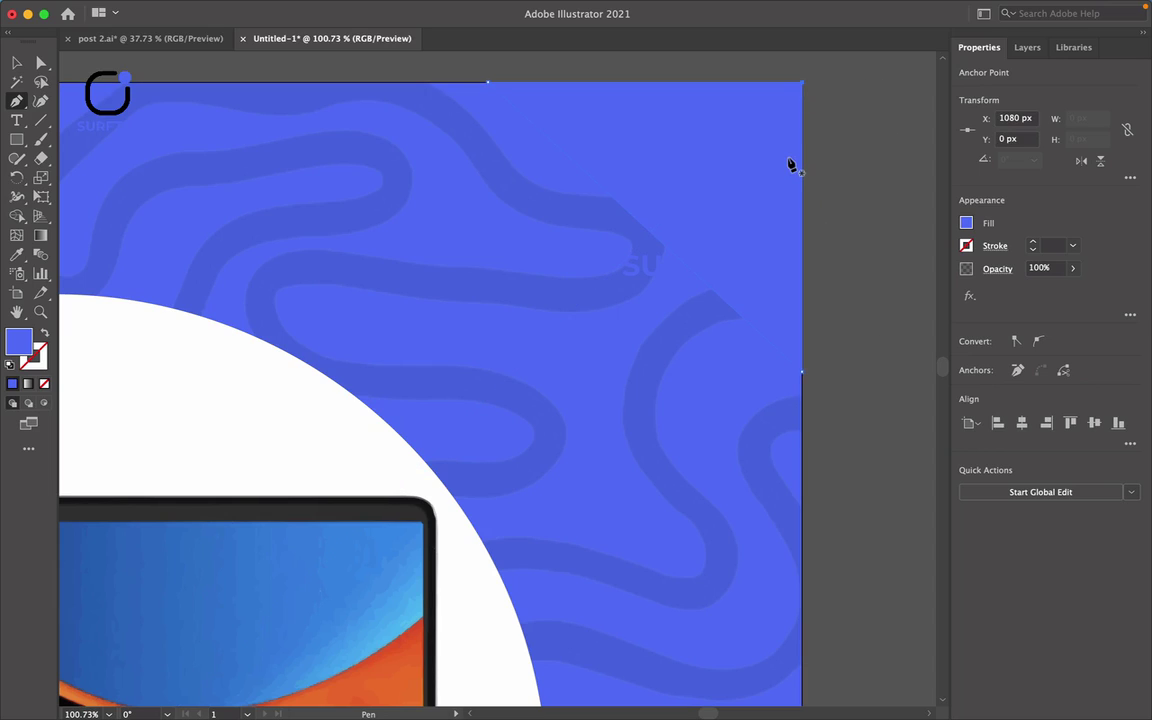
key("v")
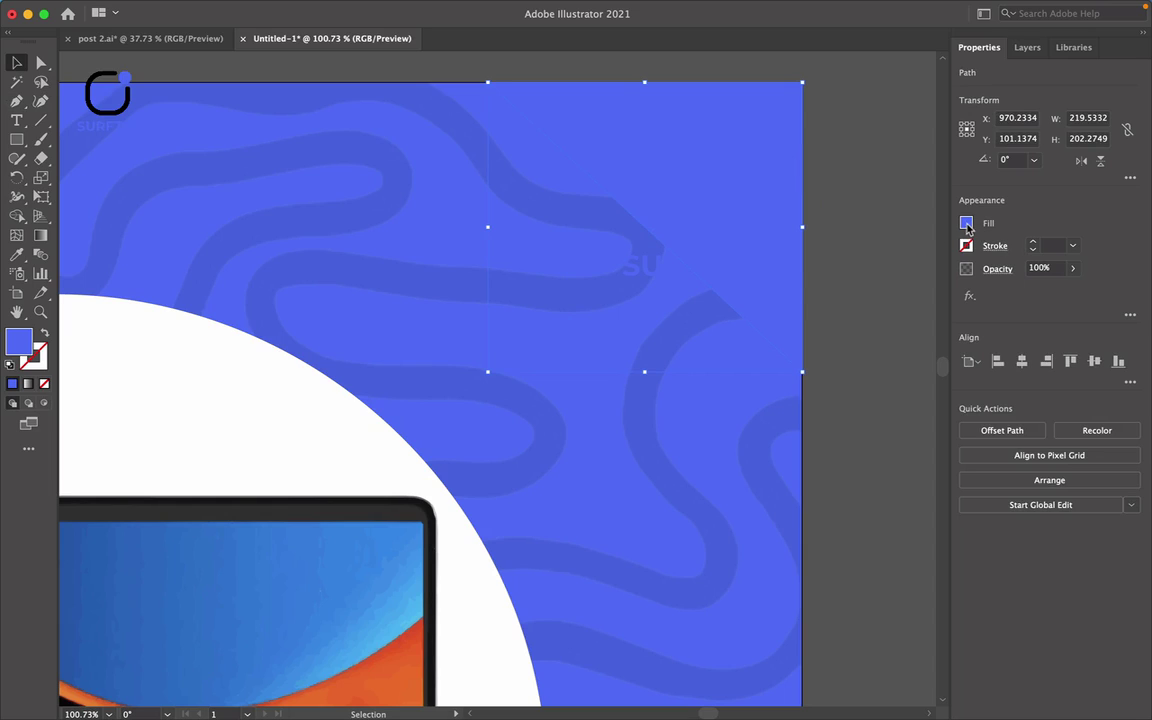
Fill the triangle white by sampling the white circle with the Eyedropper.
key("i")
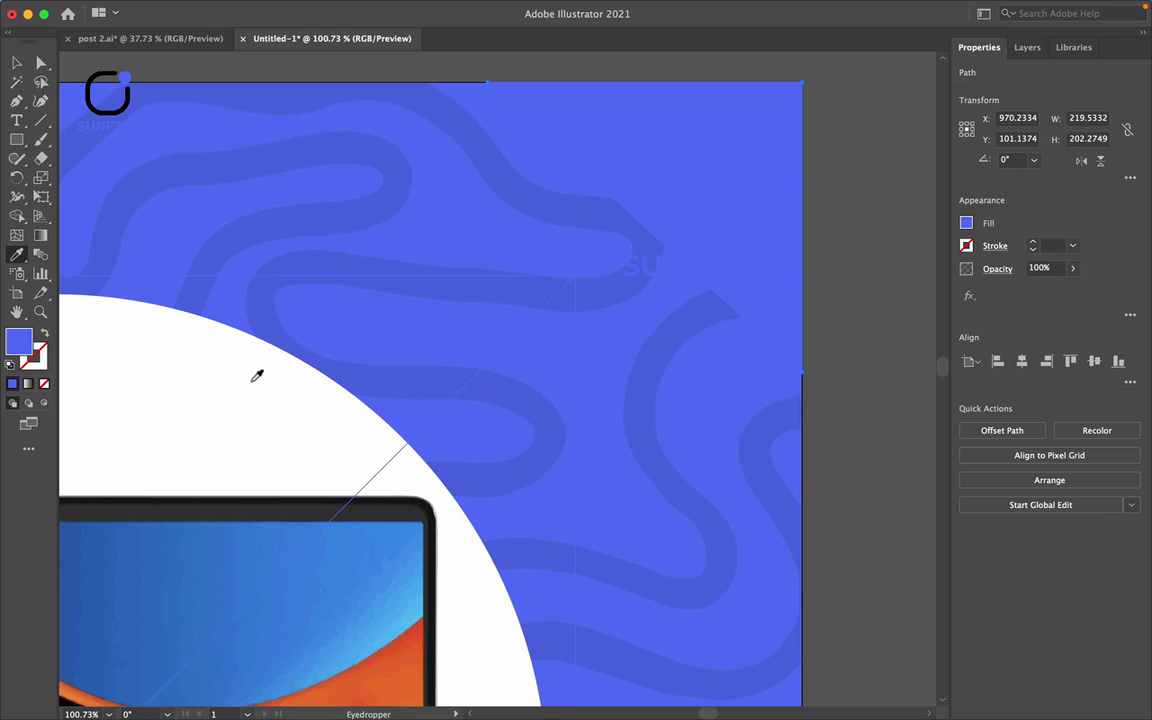
left_click(238, 401)
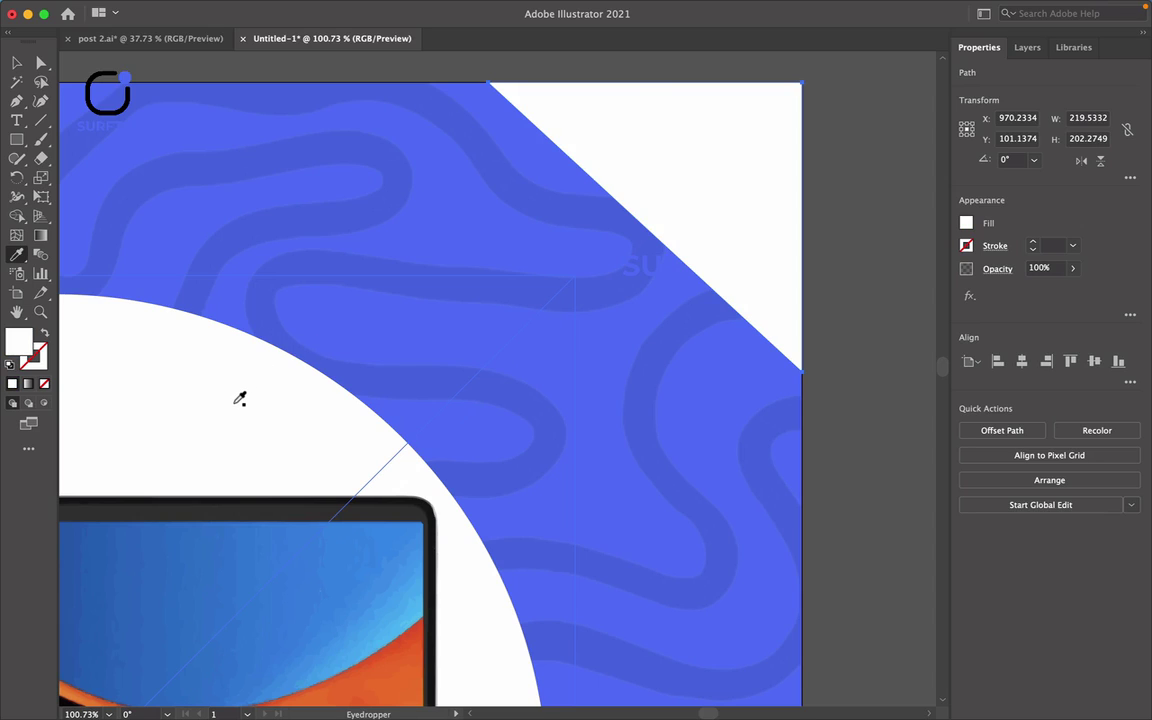
key("v")
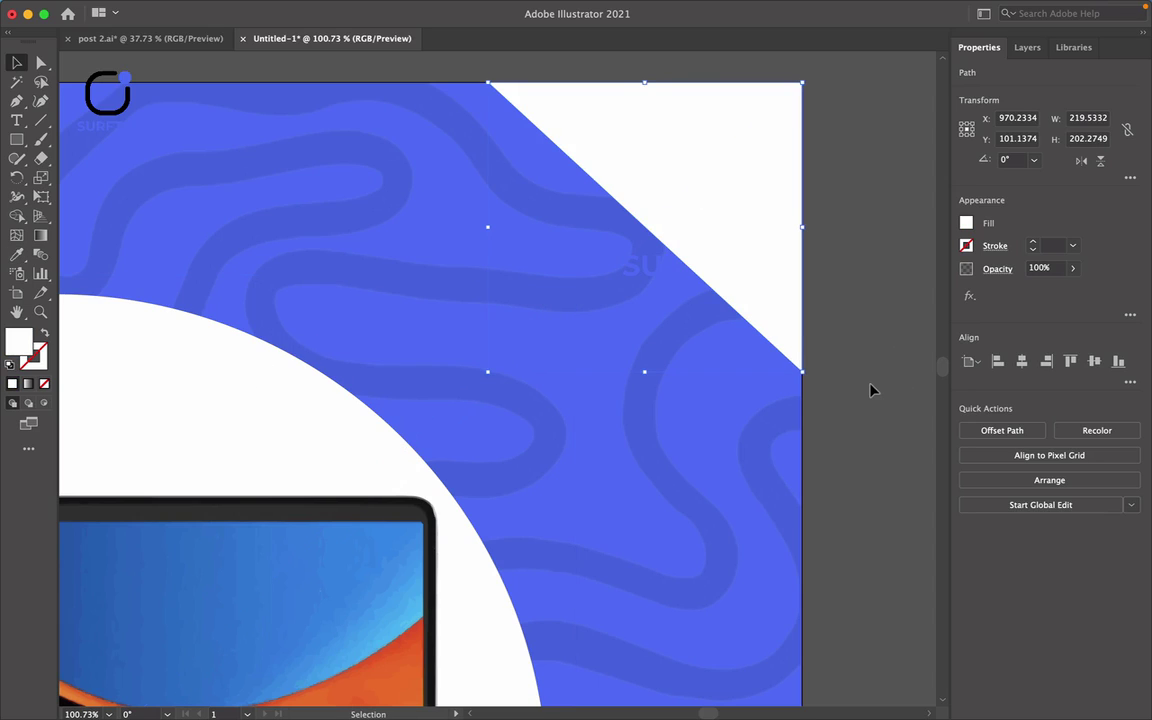
left_click(870, 390)
Select the SURFTER logo group and bring it to the front over the triangle.
left_click_drag(674, 237, 632, 270)
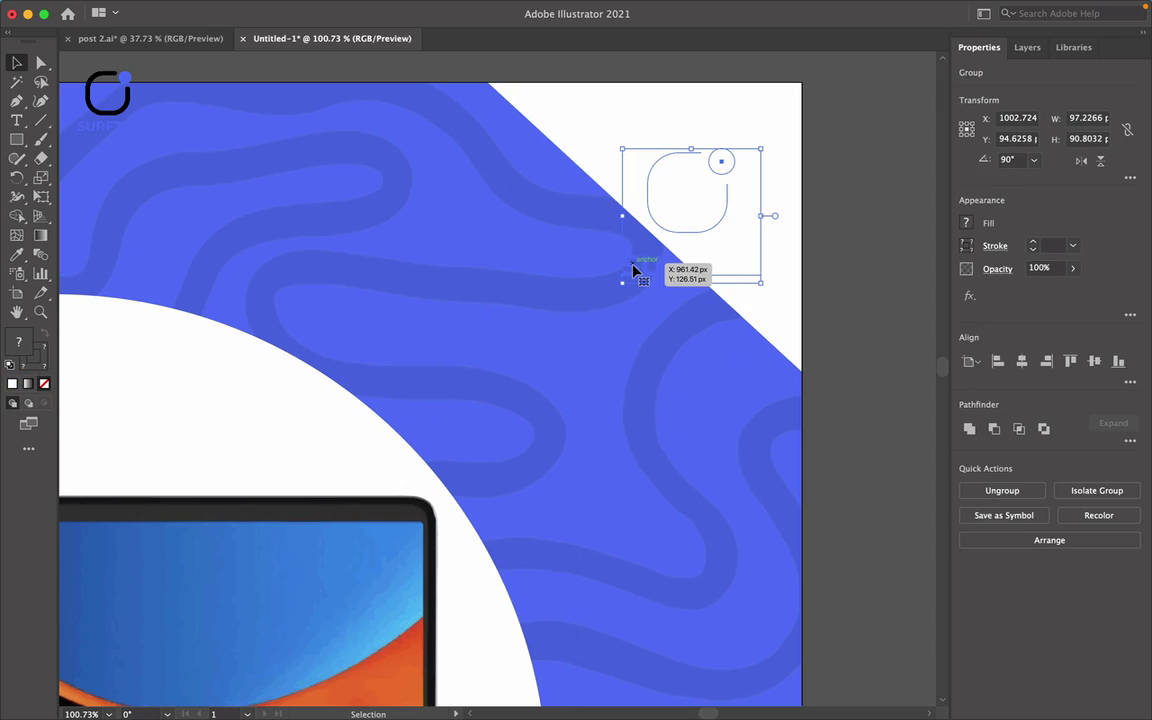
right_click(10, 424)
mouse_move(60, 632)
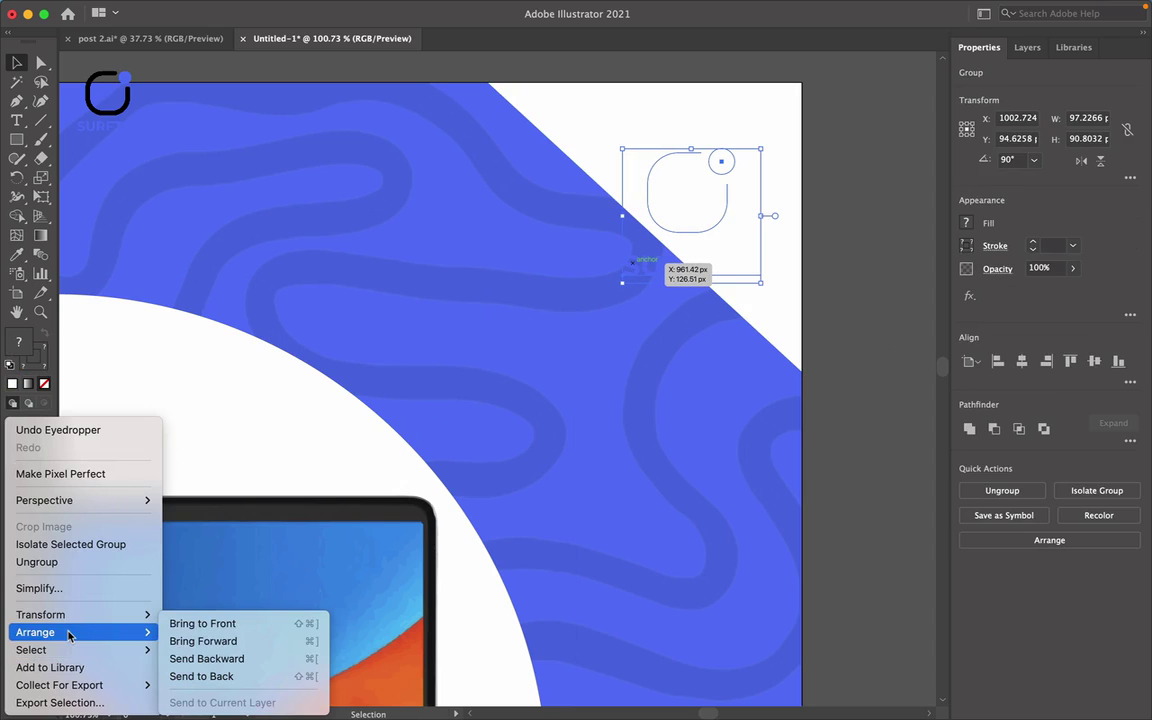
left_click(239, 624)
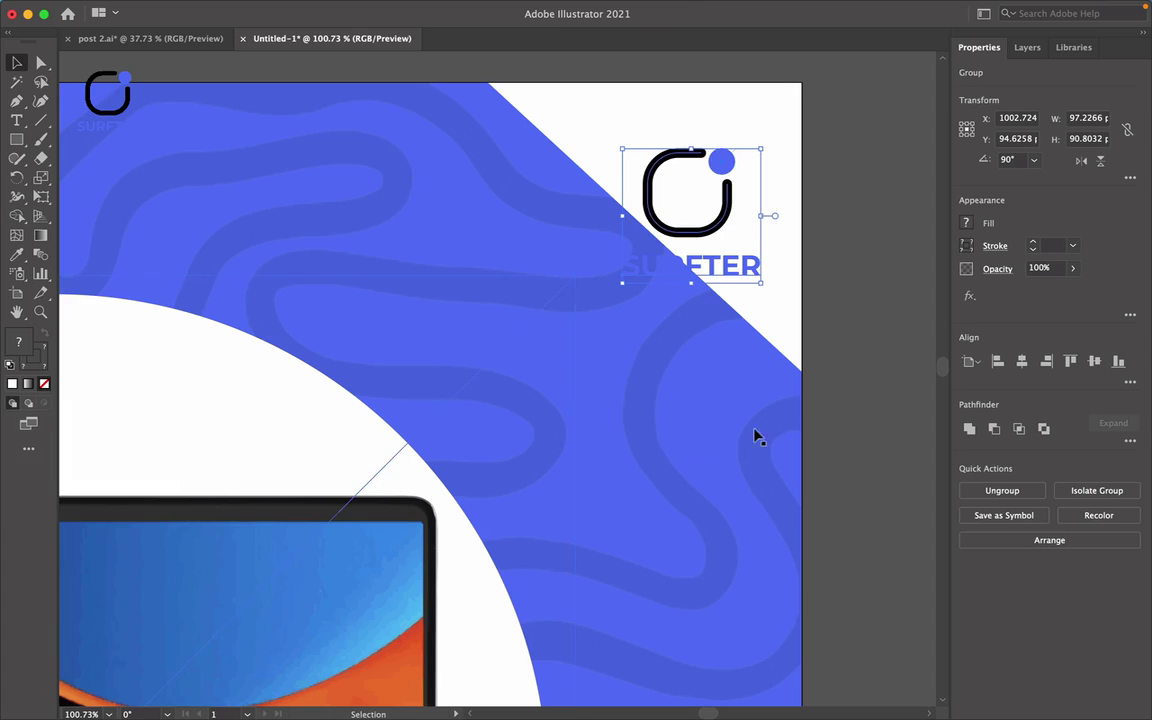
Fit the artboard in view and drag the white triangle's lower-left handle outward to enlarge it.
key("super+0")
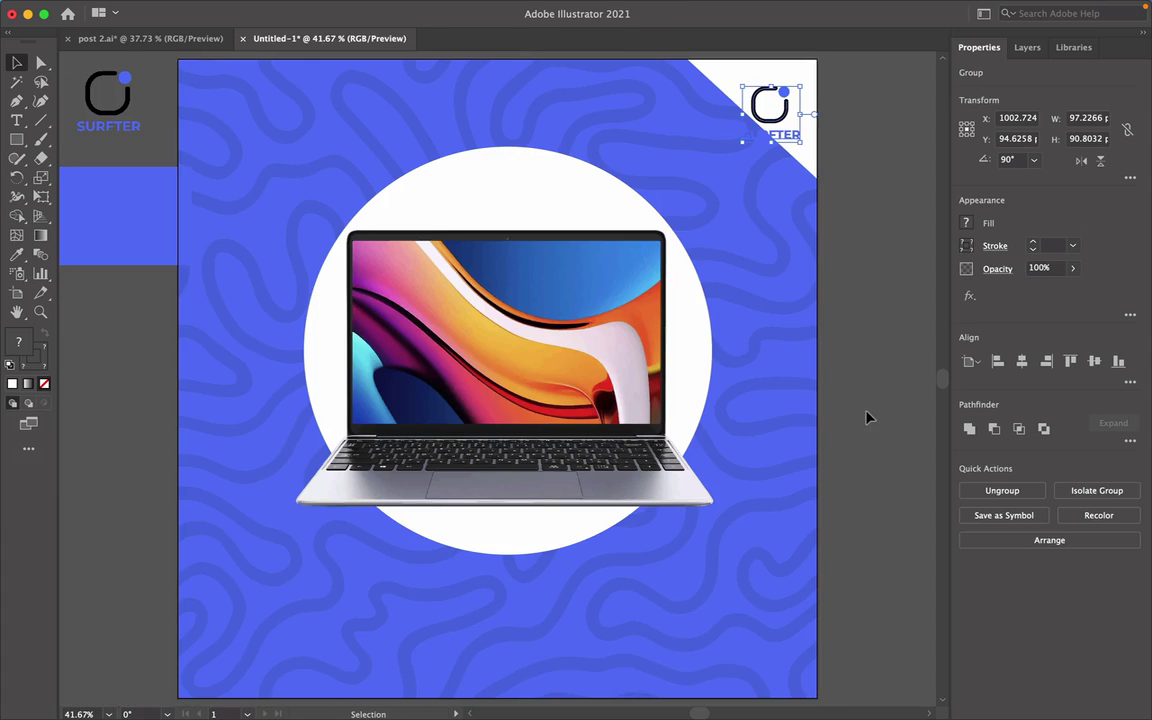
scroll(826, 185, "up", 2)
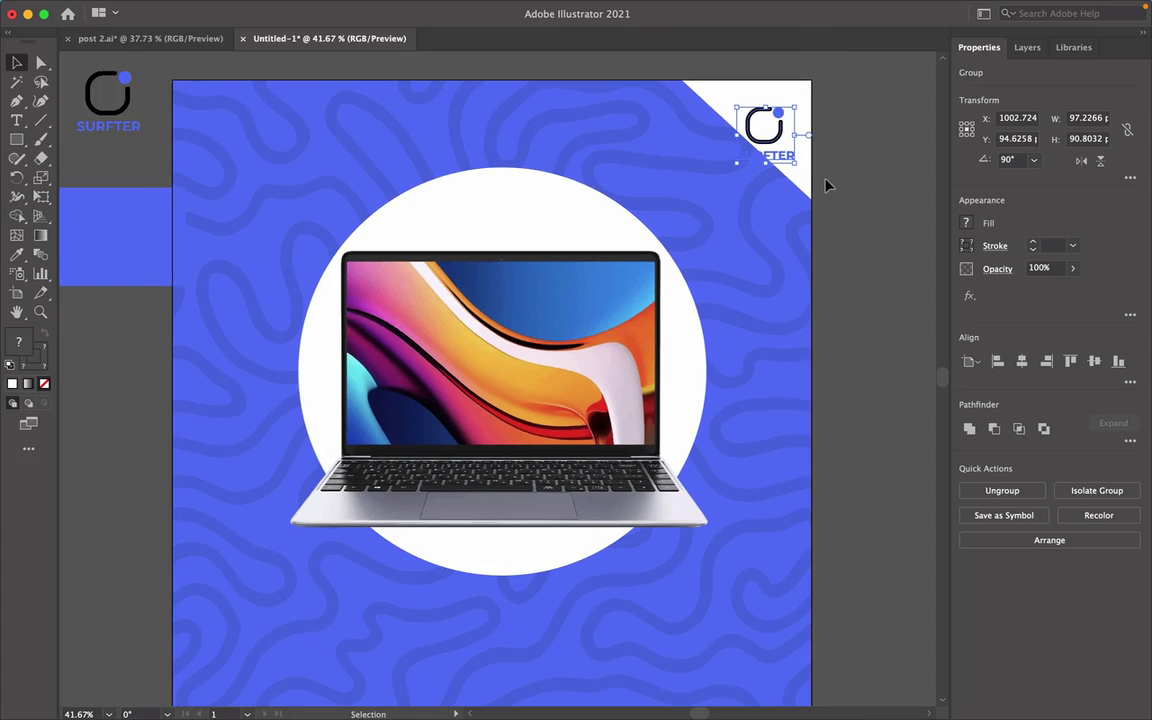
left_click(716, 94)
left_click(682, 202, "shift")
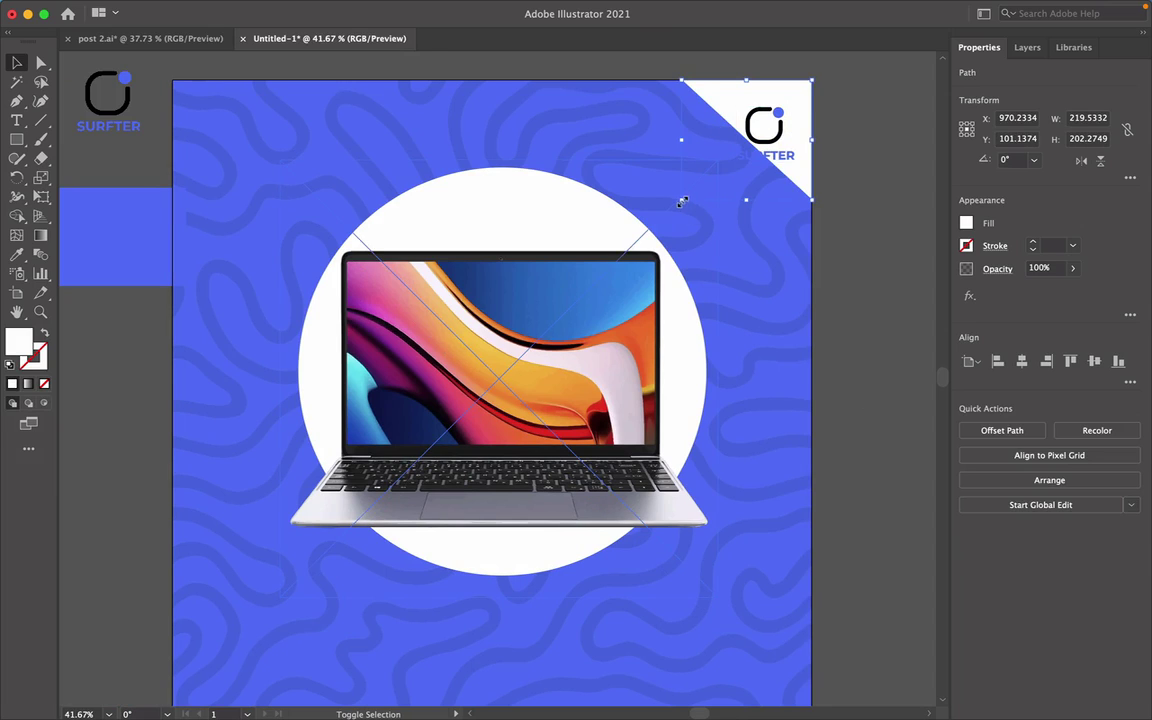
left_click_drag(682, 202, 630, 249)
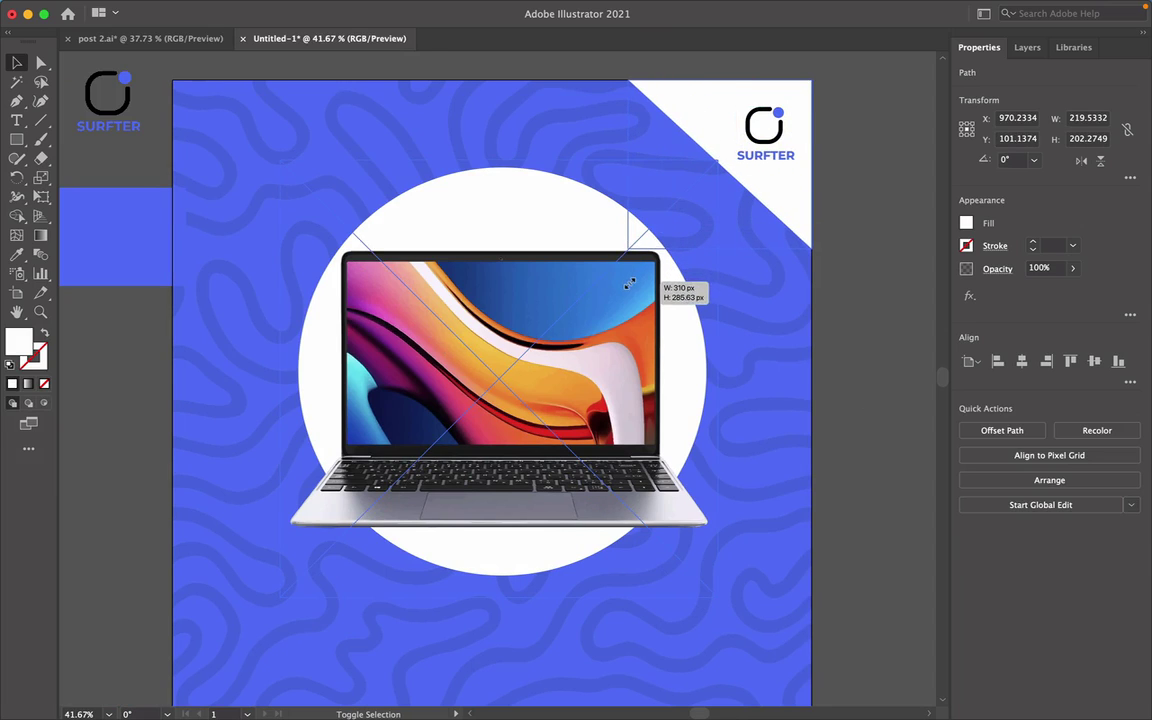
left_click(852, 353)
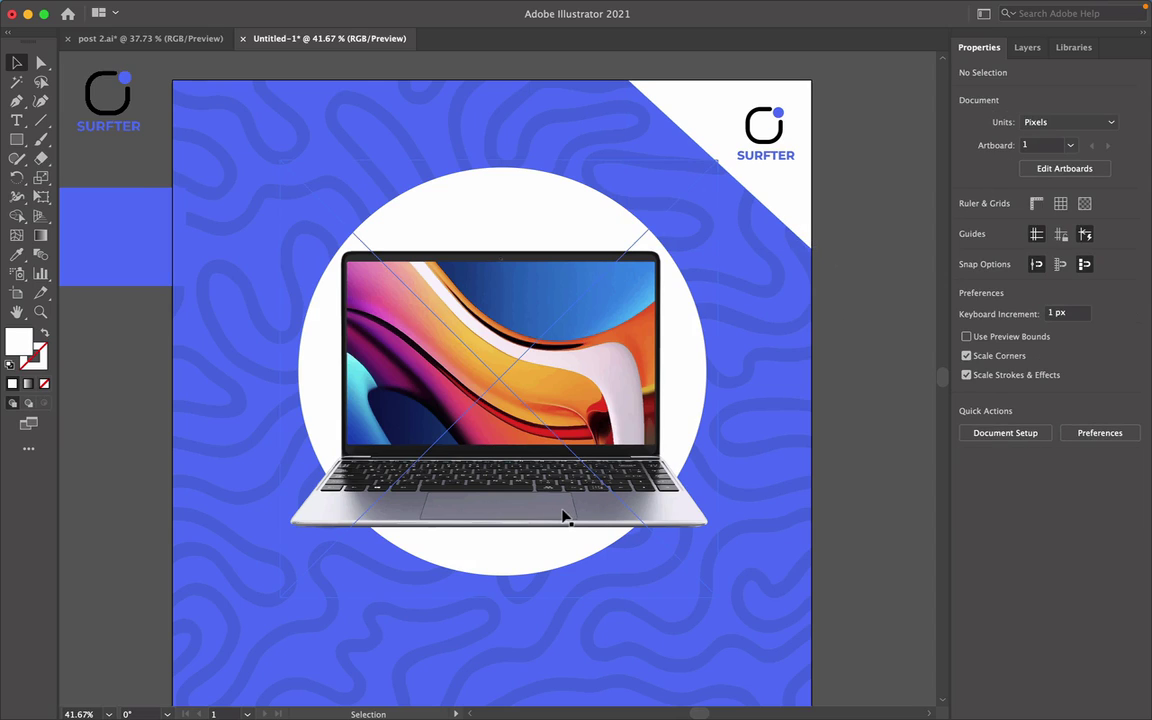
scroll(562, 510, "down", 1)
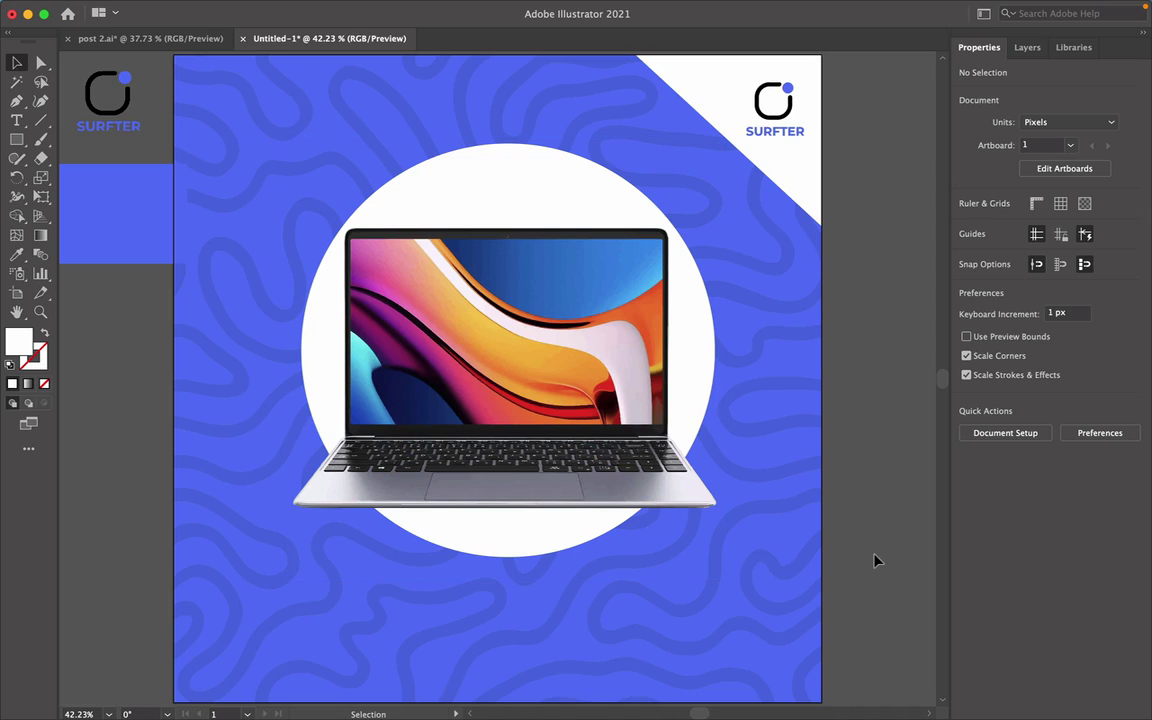
left_click(522, 153)
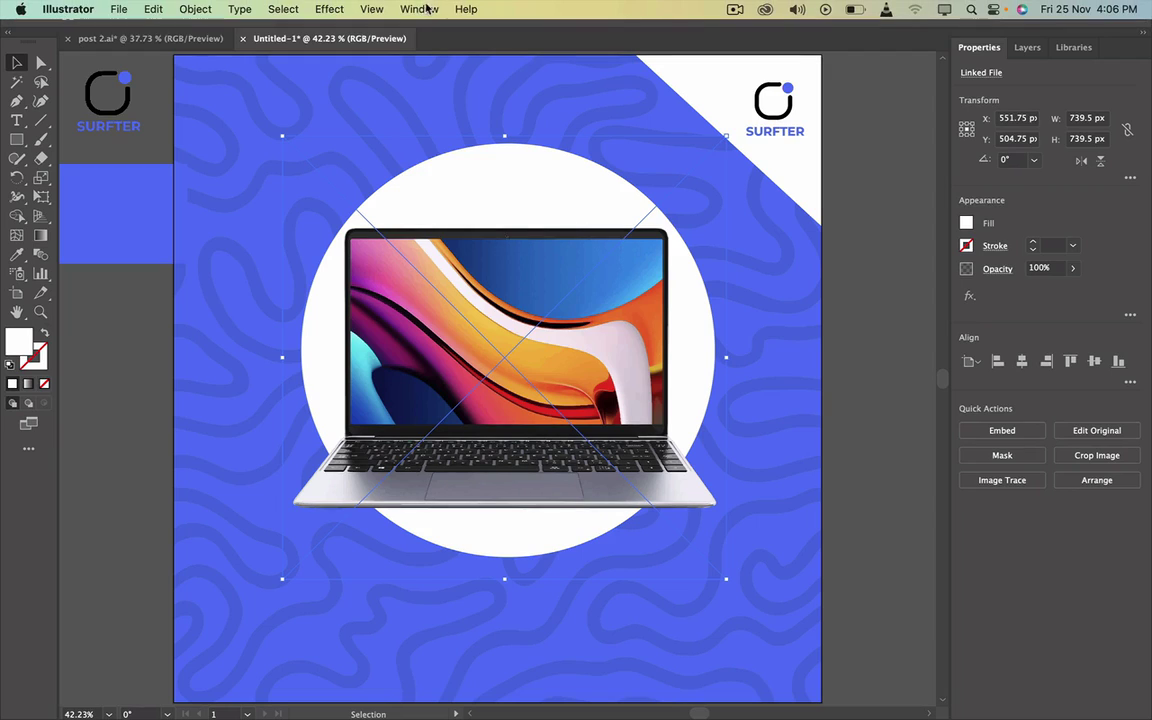
Open Gaussian Blur for the laptop image, then cancel it so the laptop stays sharp.
left_click(336, 9)
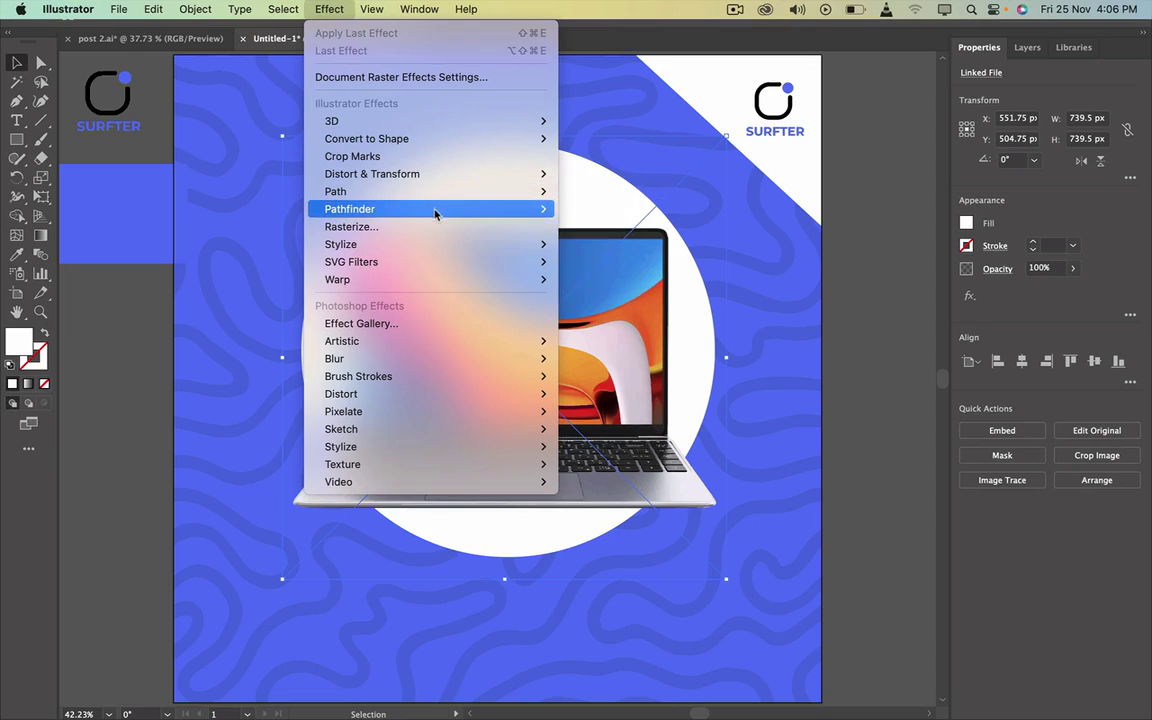
mouse_move(444, 245)
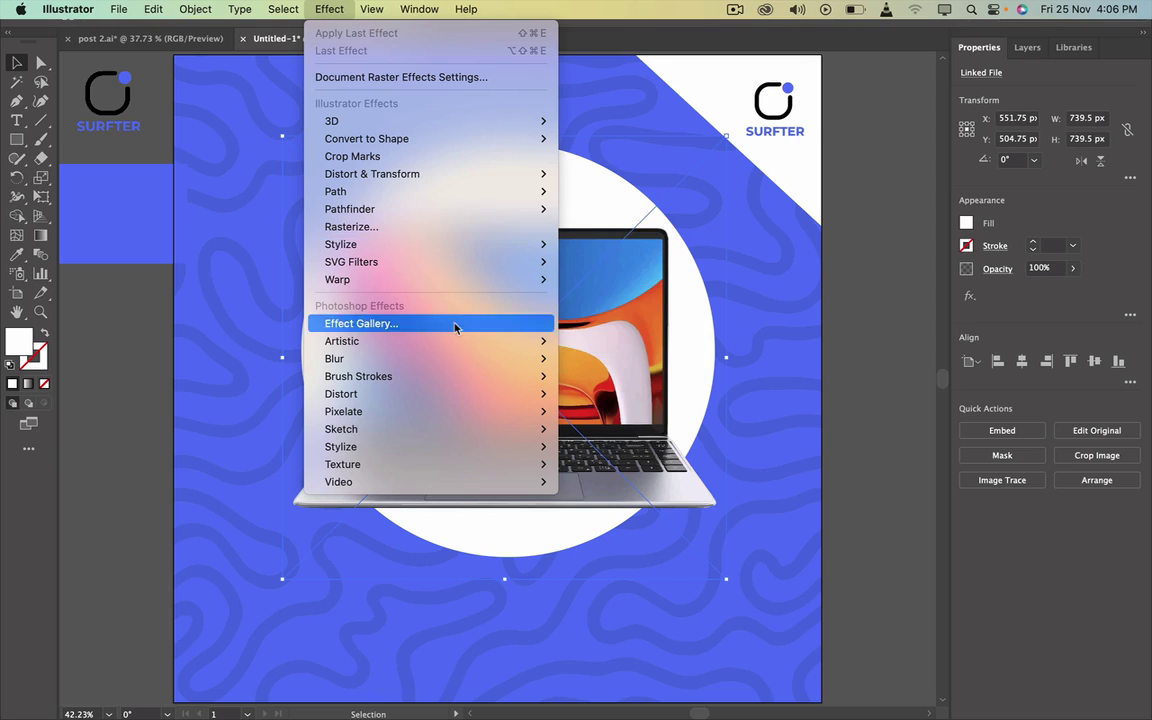
mouse_move(447, 359)
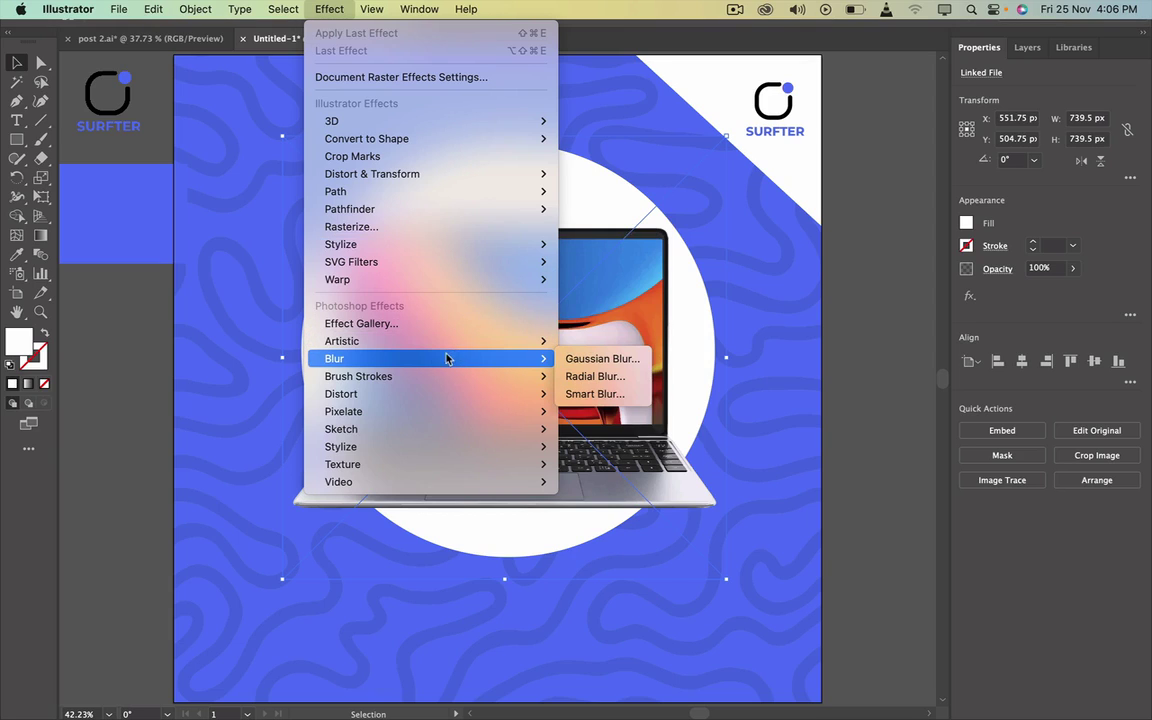
left_click(586, 366)
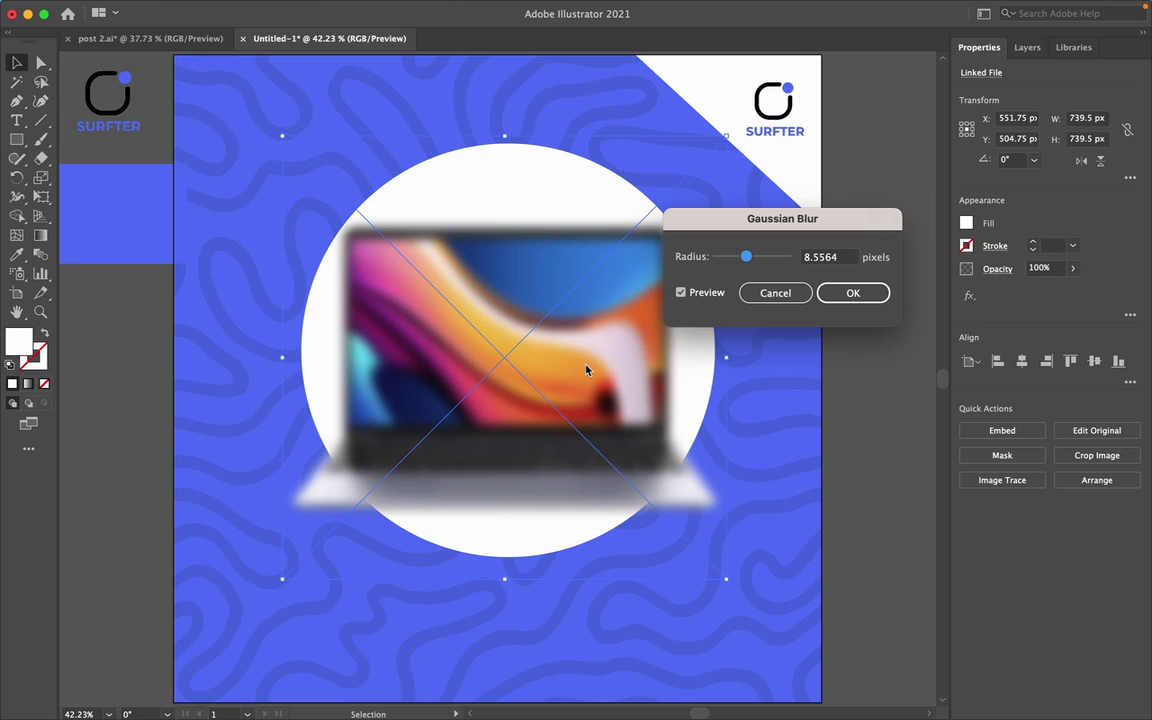
left_click(783, 297)
Drag the laptop image left off the circle and select the white circle behind it.
left_click(866, 442)
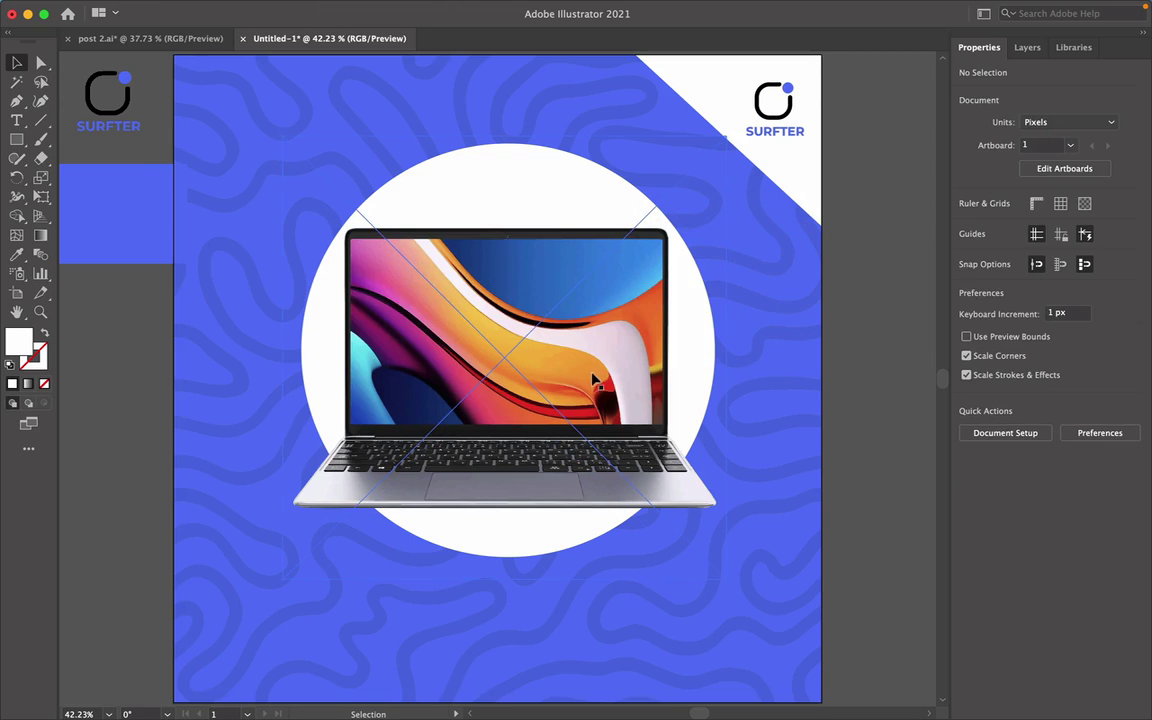
left_click_drag(593, 378, 244, 385)
left_click(607, 391)
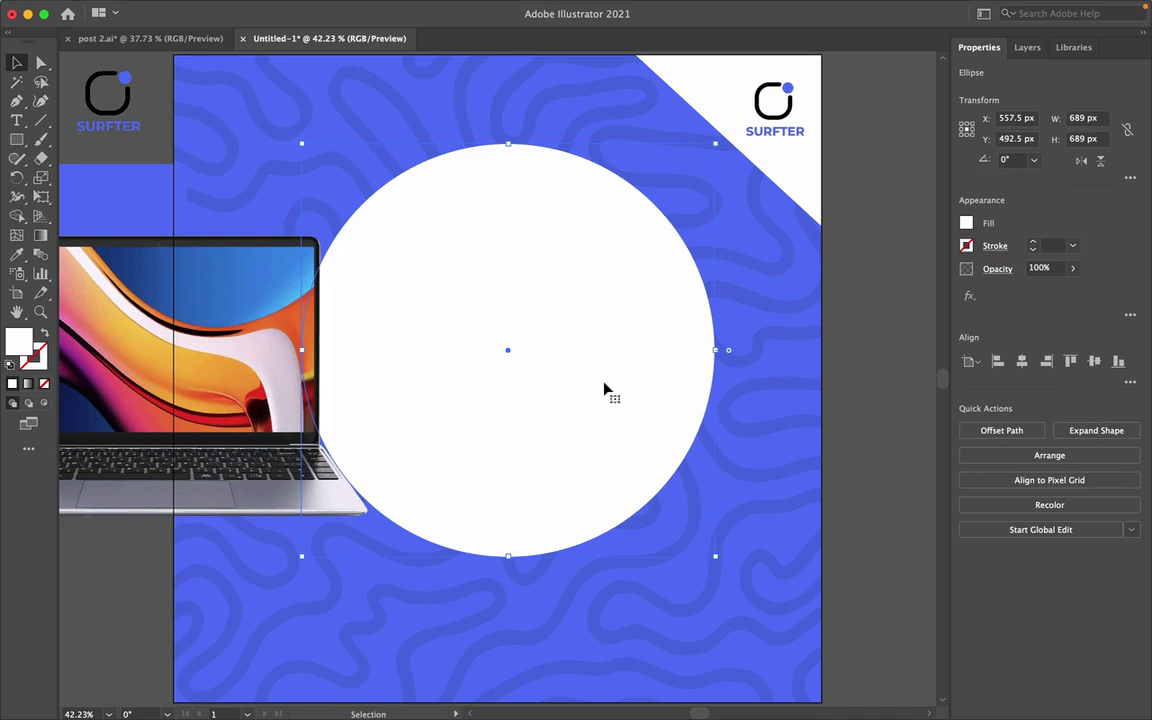
Apply a Gaussian Blur of about 60 px radius to the white circle.
mouse_move(417, 8)
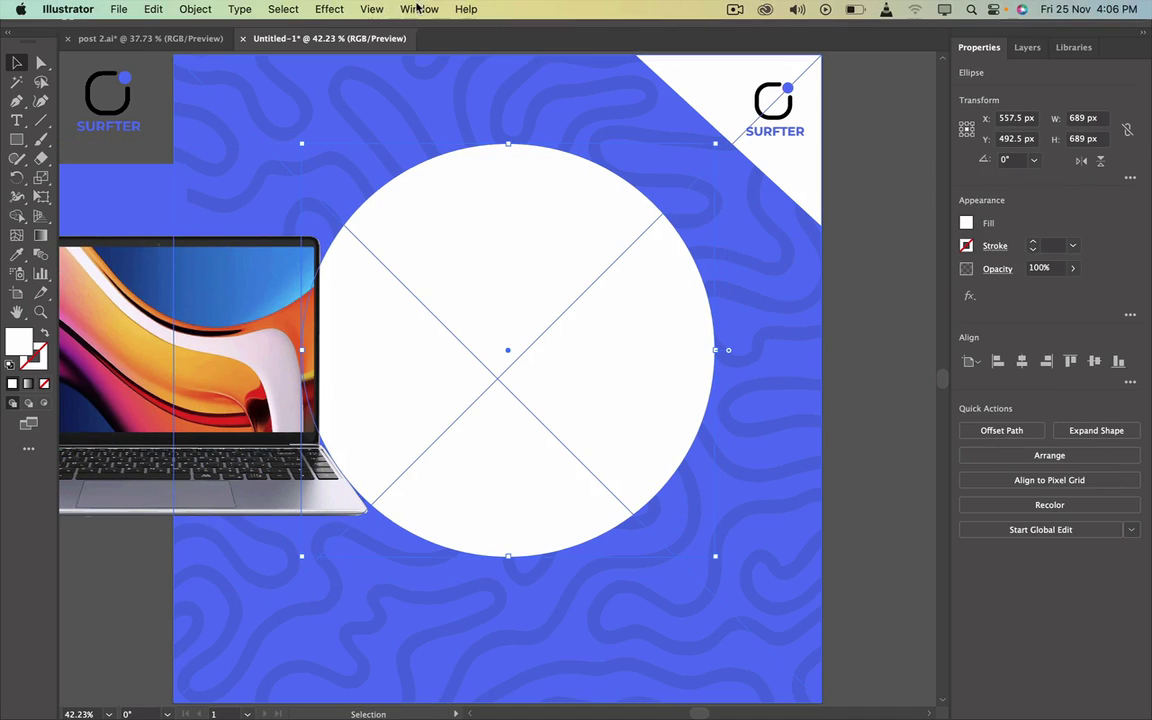
left_click(324, 12)
mouse_move(371, 9)
mouse_move(329, 9)
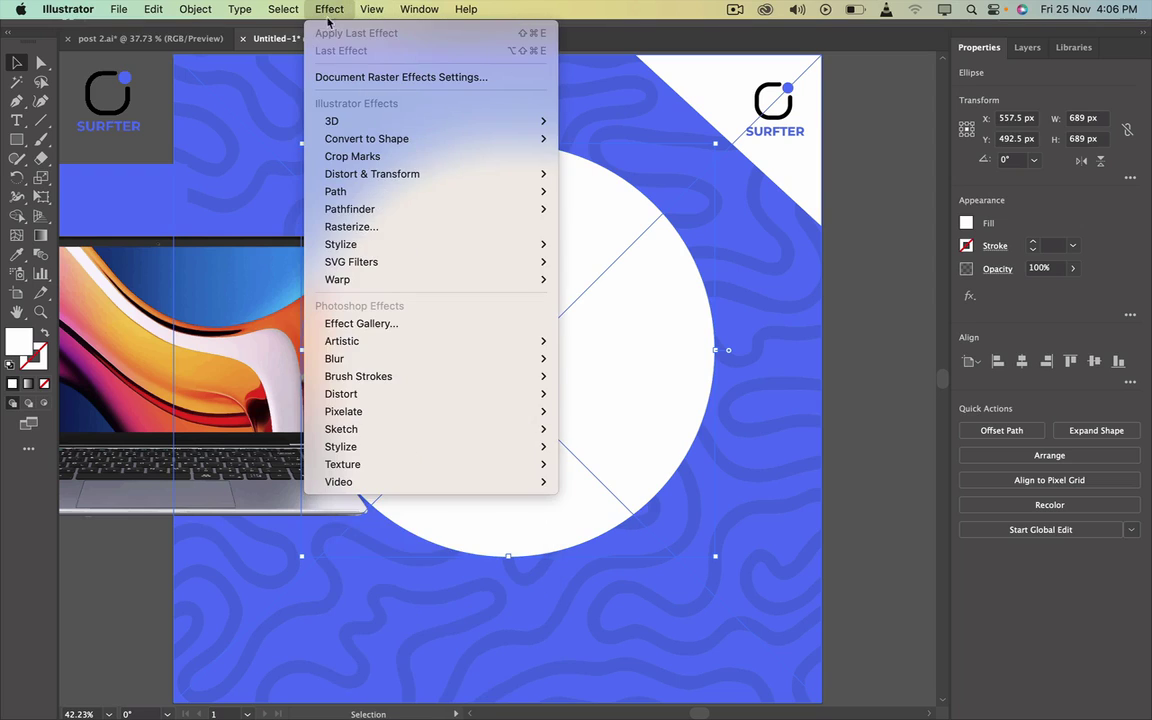
mouse_move(443, 366)
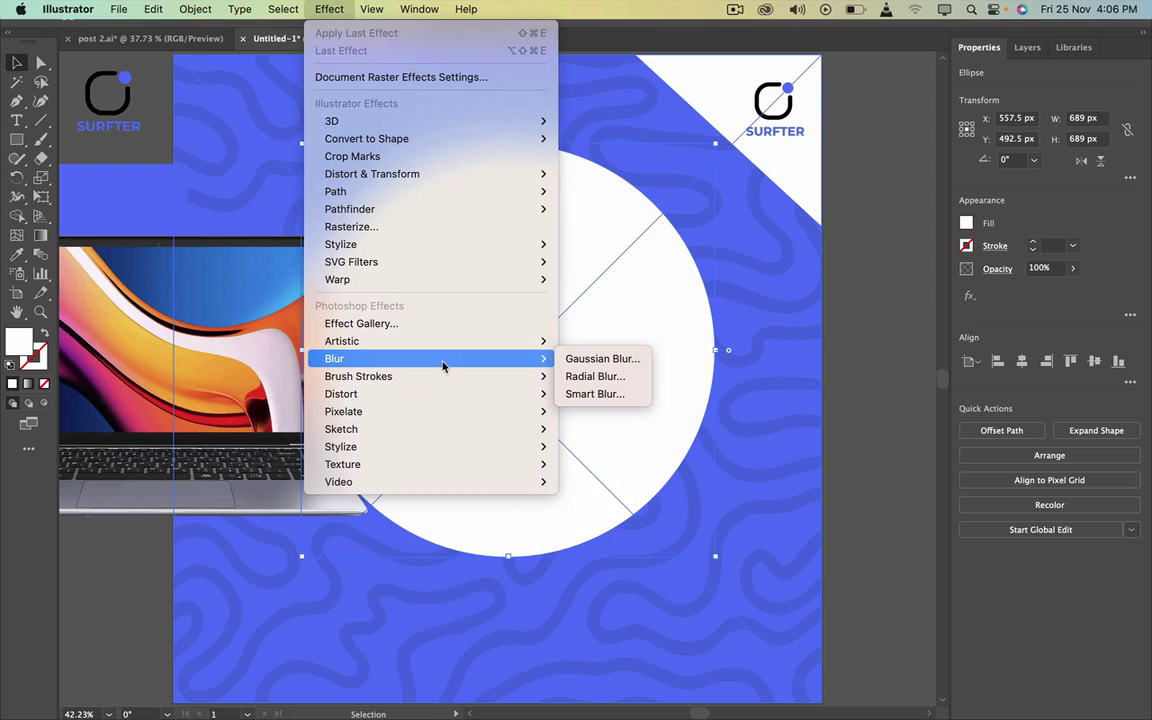
left_click(603, 358)
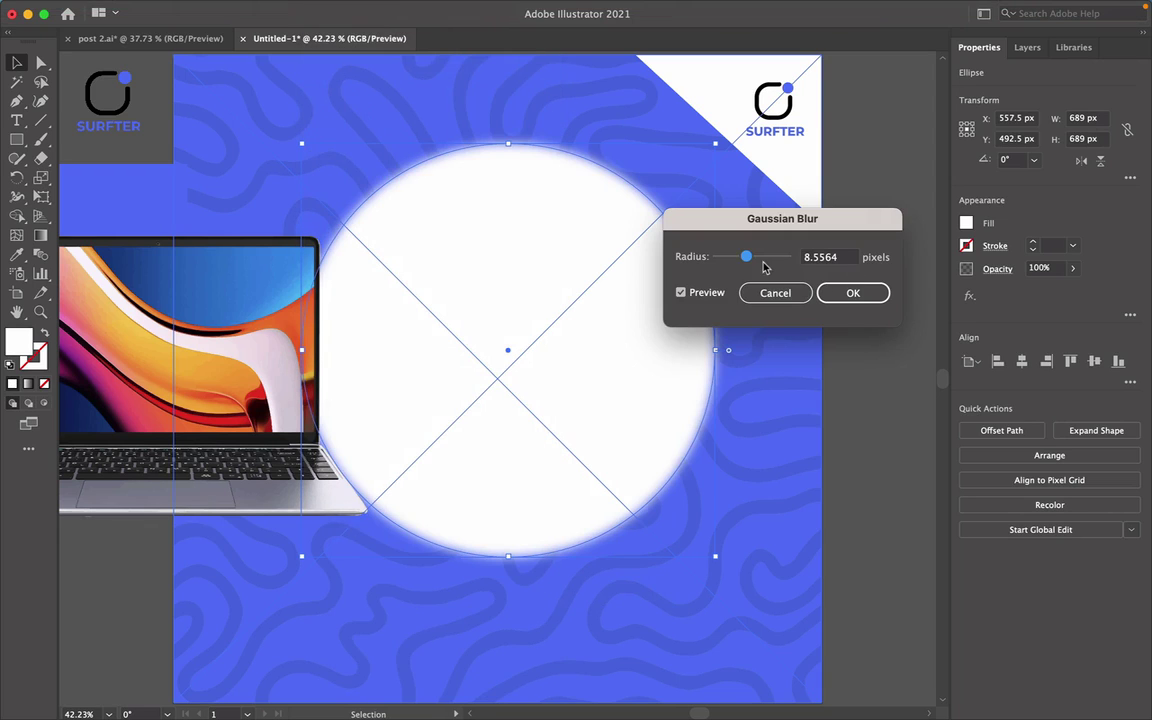
left_click_drag(745, 258, 768, 262)
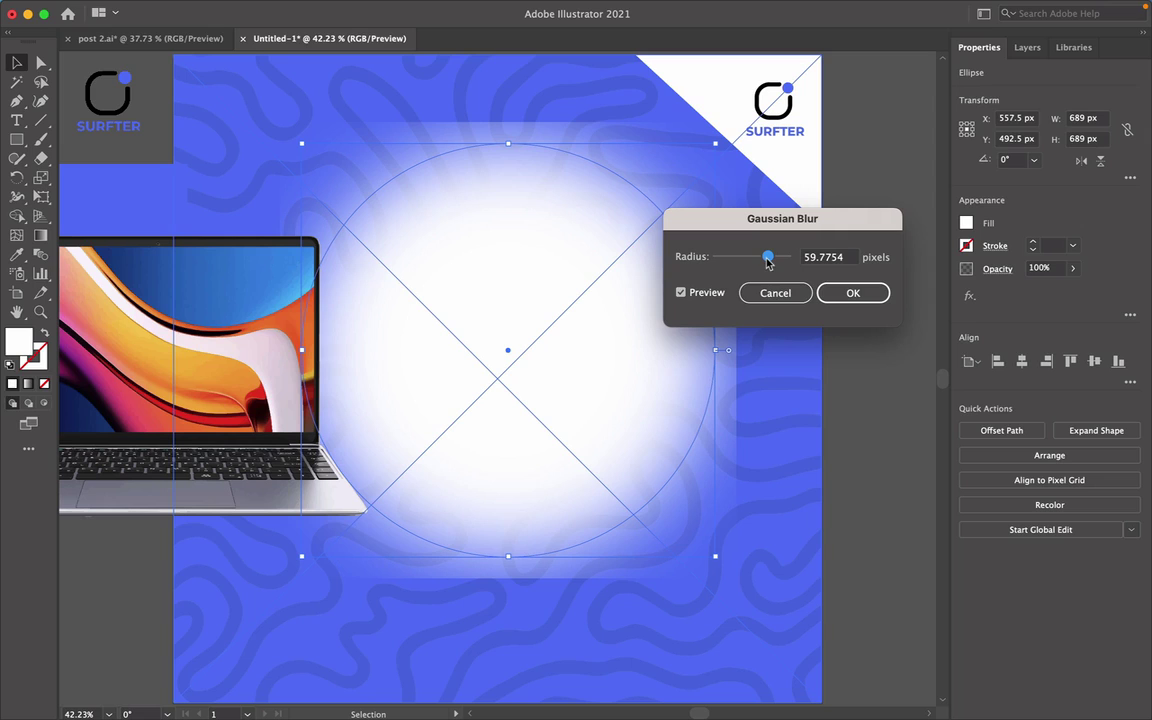
left_click(852, 292)
Move the laptop image back to the centre over the blurred circle.
left_click(893, 450)
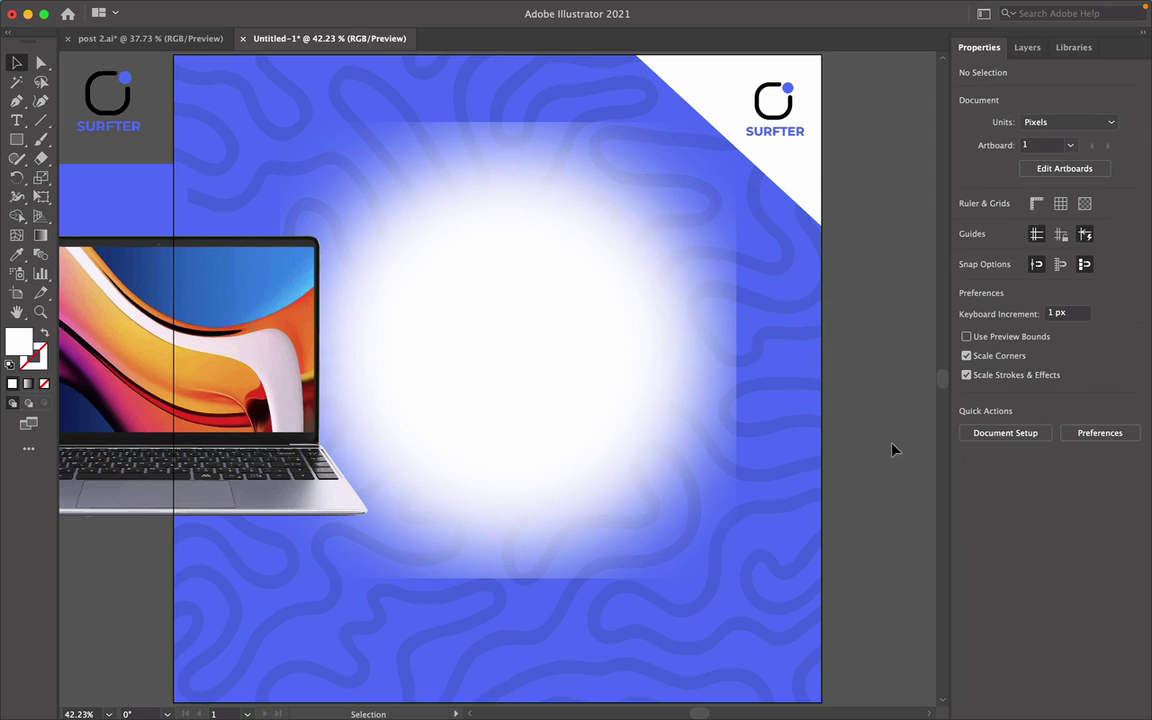
left_click(585, 452)
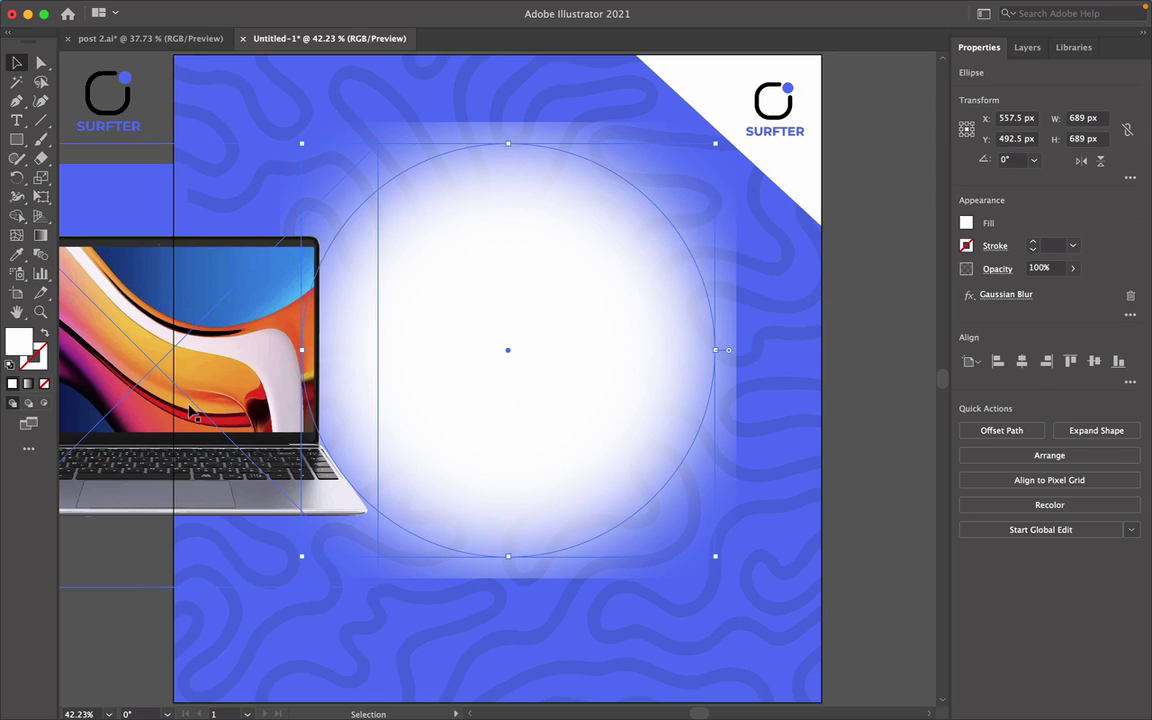
left_click_drag(193, 410, 537, 396)
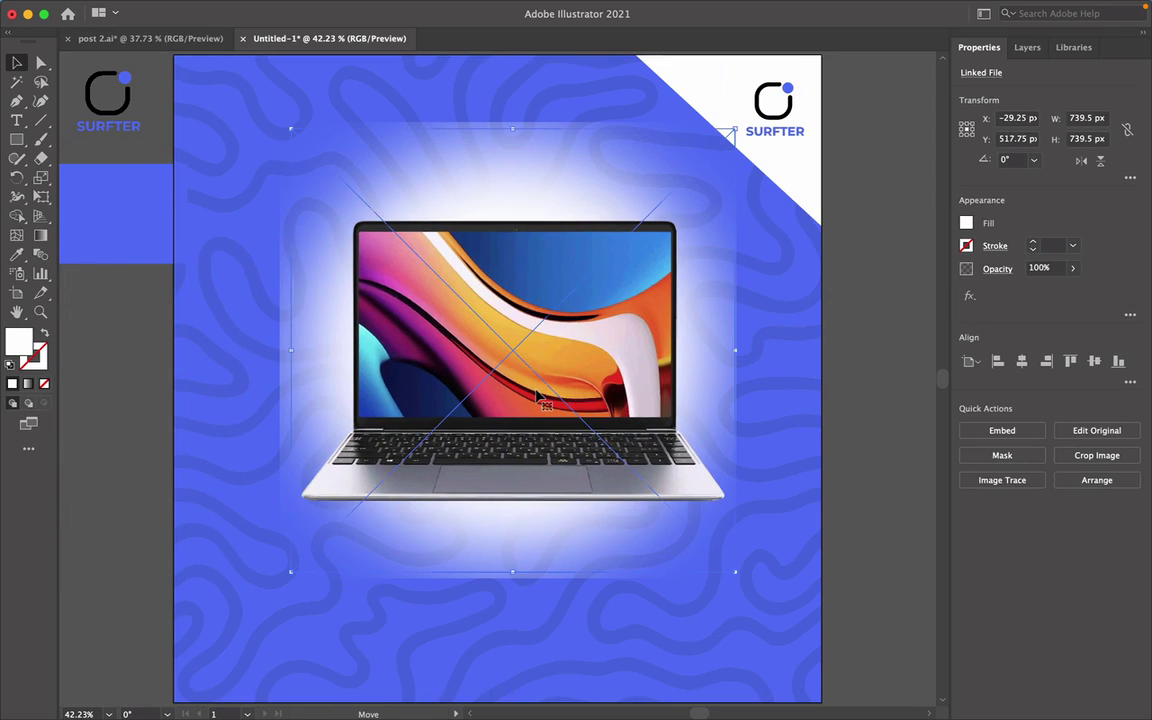
left_click(866, 472)
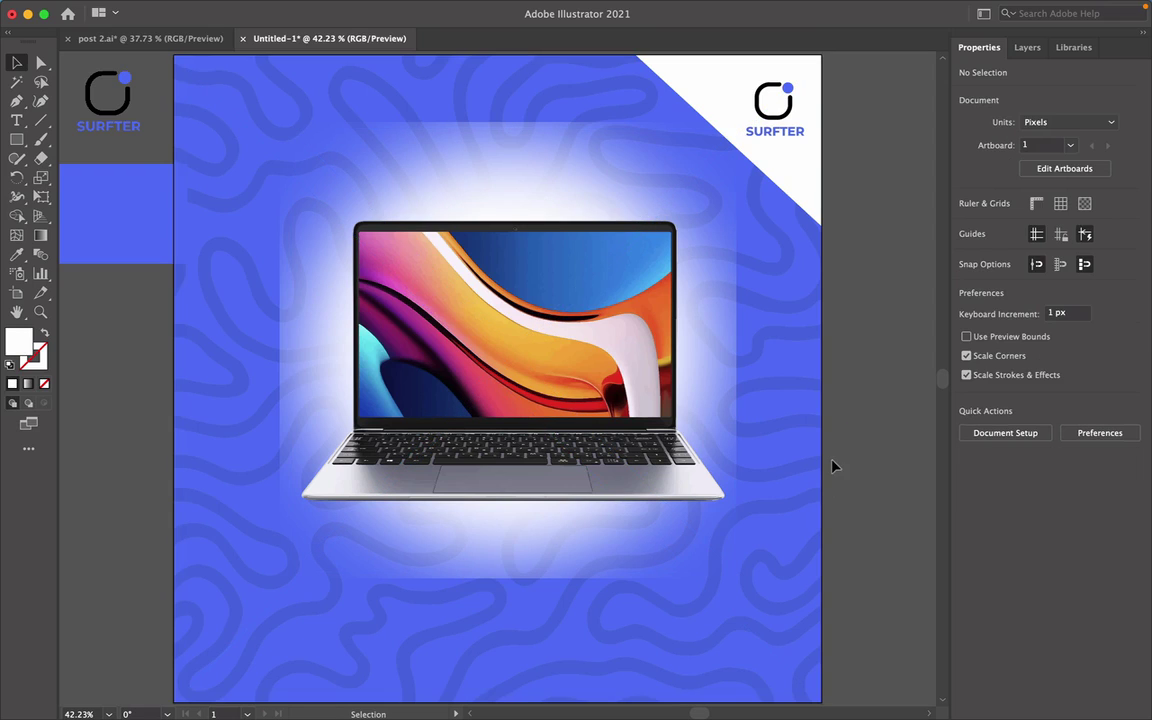
left_click(540, 176)
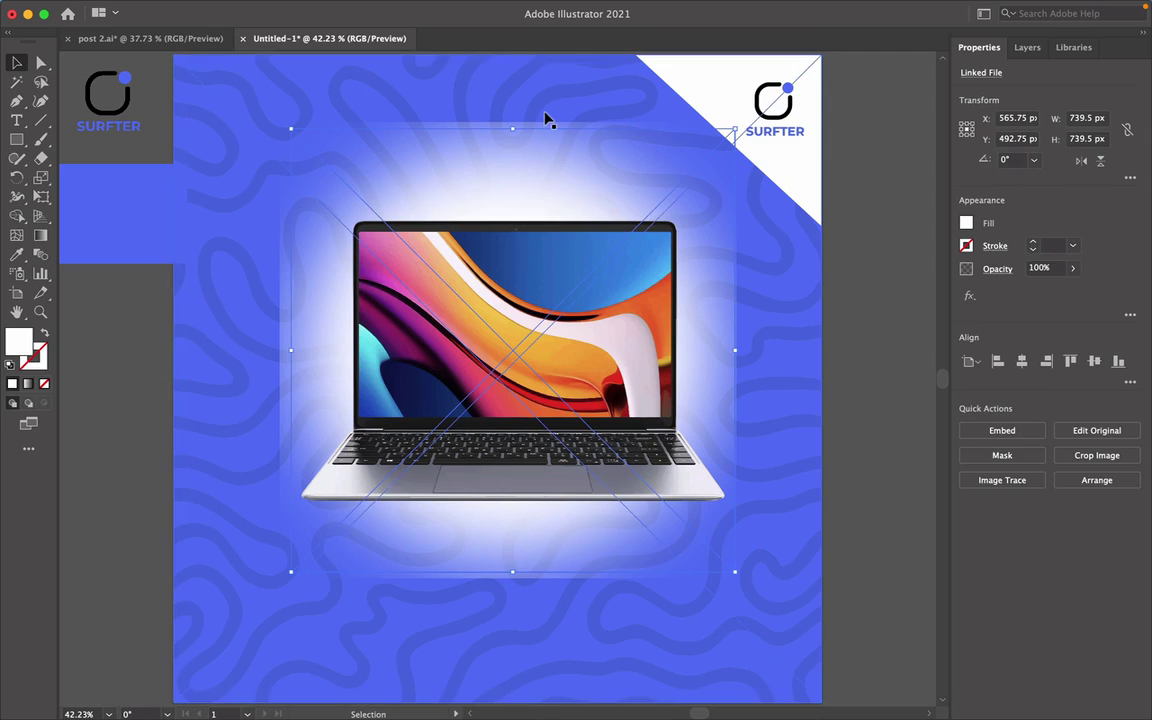
Add 'HP LAPTOP' text below the laptop and enlarge it to headline size.
left_click(864, 521)
scroll(864, 521, "down", 2)
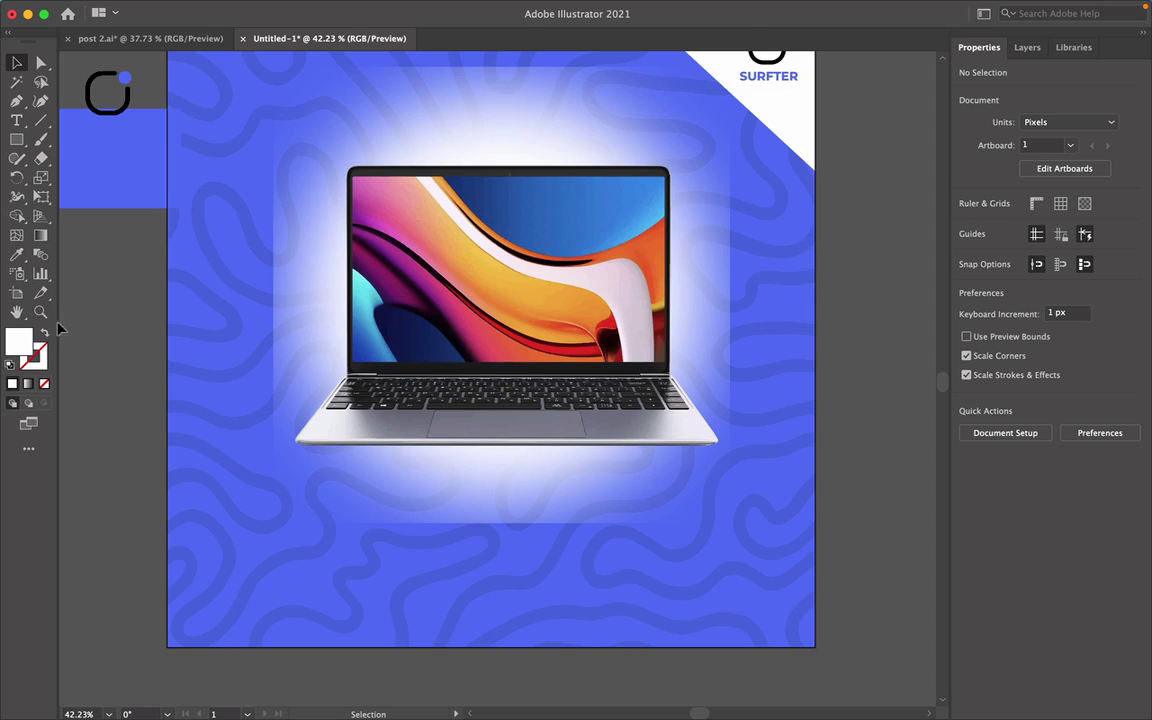
left_click(16, 120)
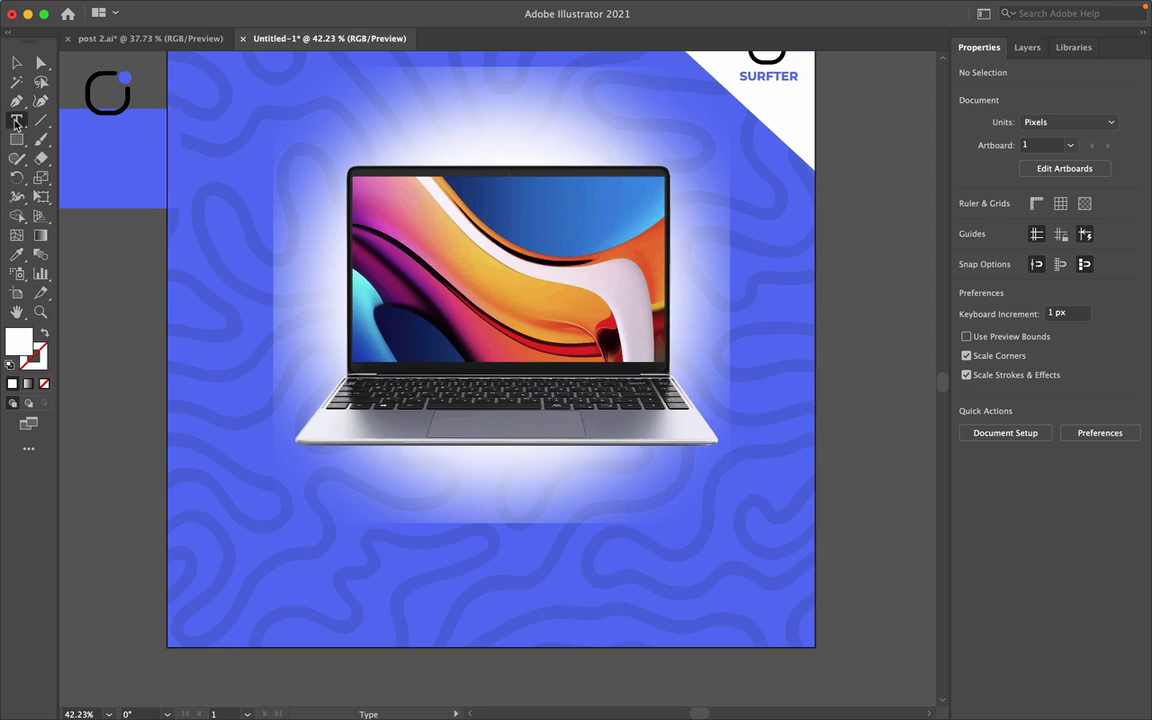
left_click(287, 566)
key("BackSpace")
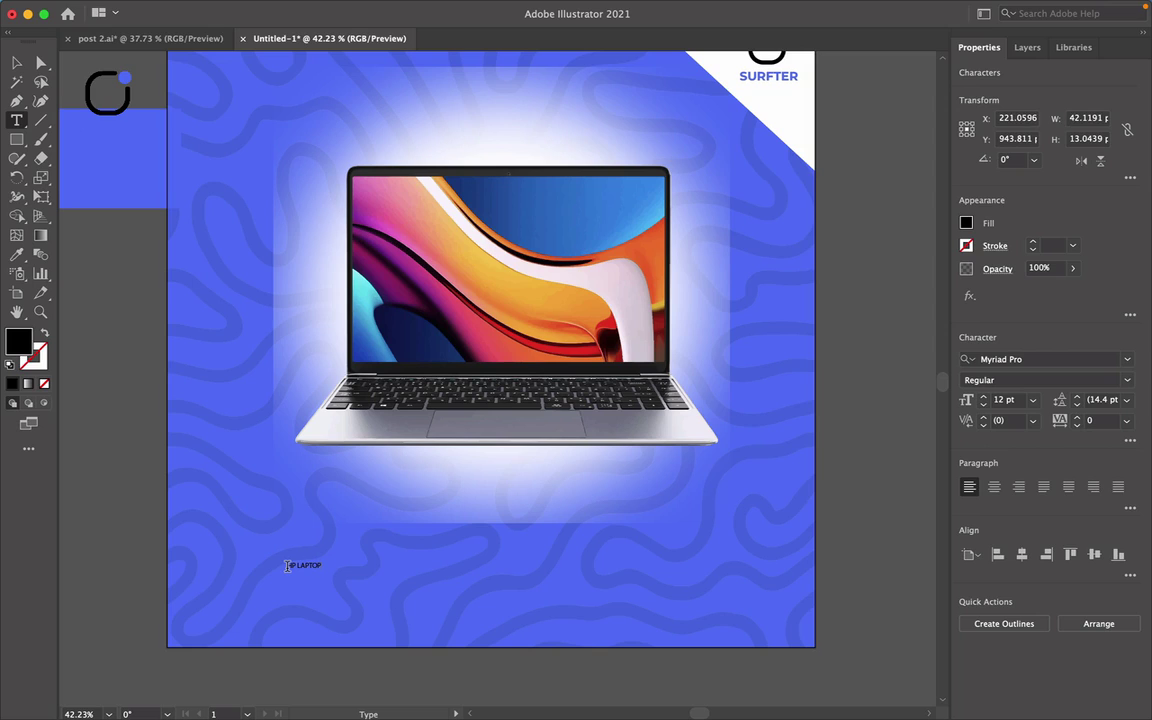
left_click(20, 66)
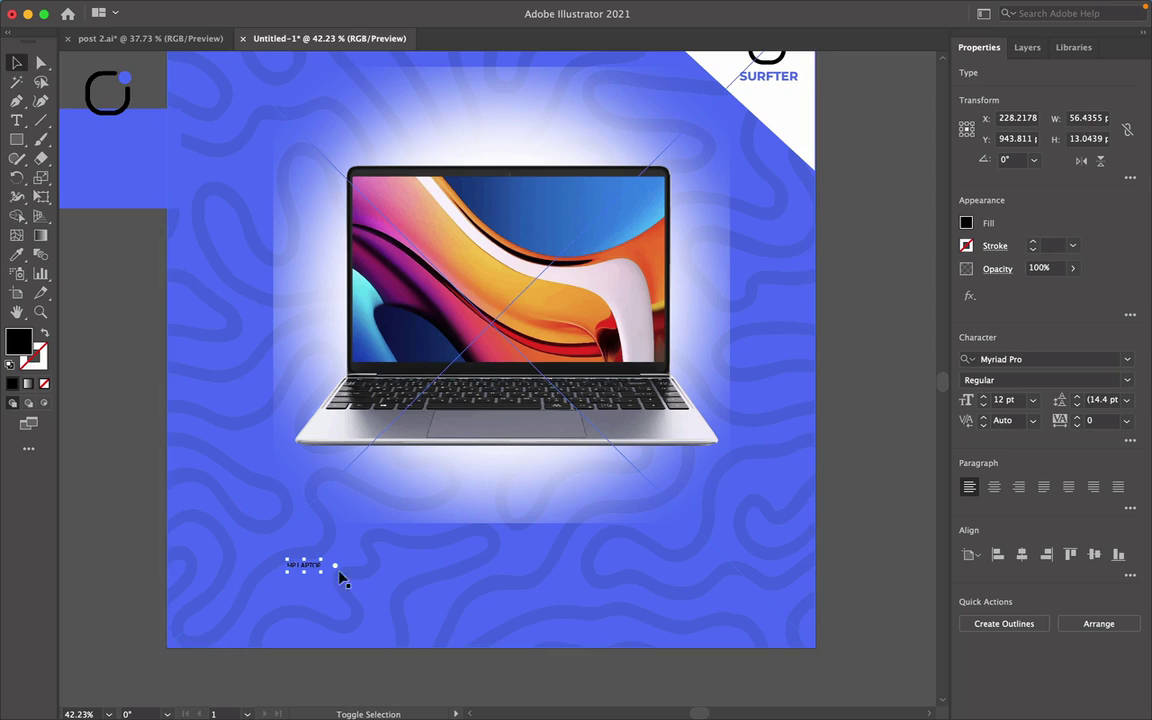
left_click_drag(322, 557, 635, 465)
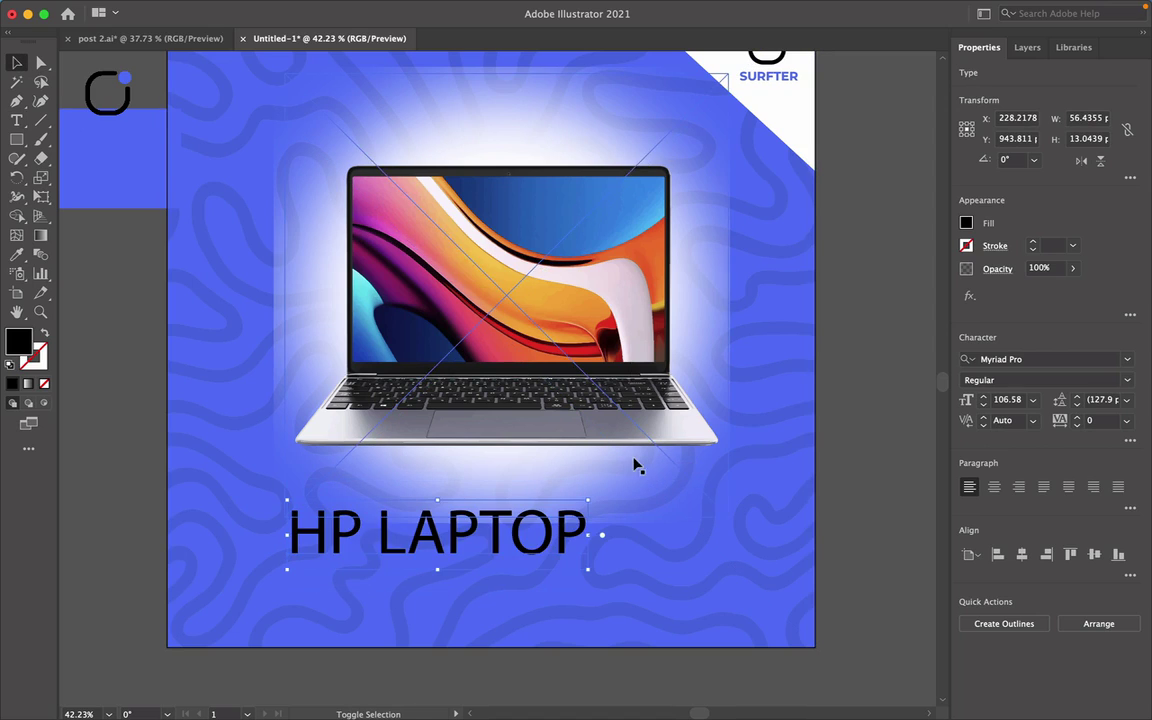
Set the headline font to Montserrat ExtraBold and shift it down and right.
left_click(1127, 360)
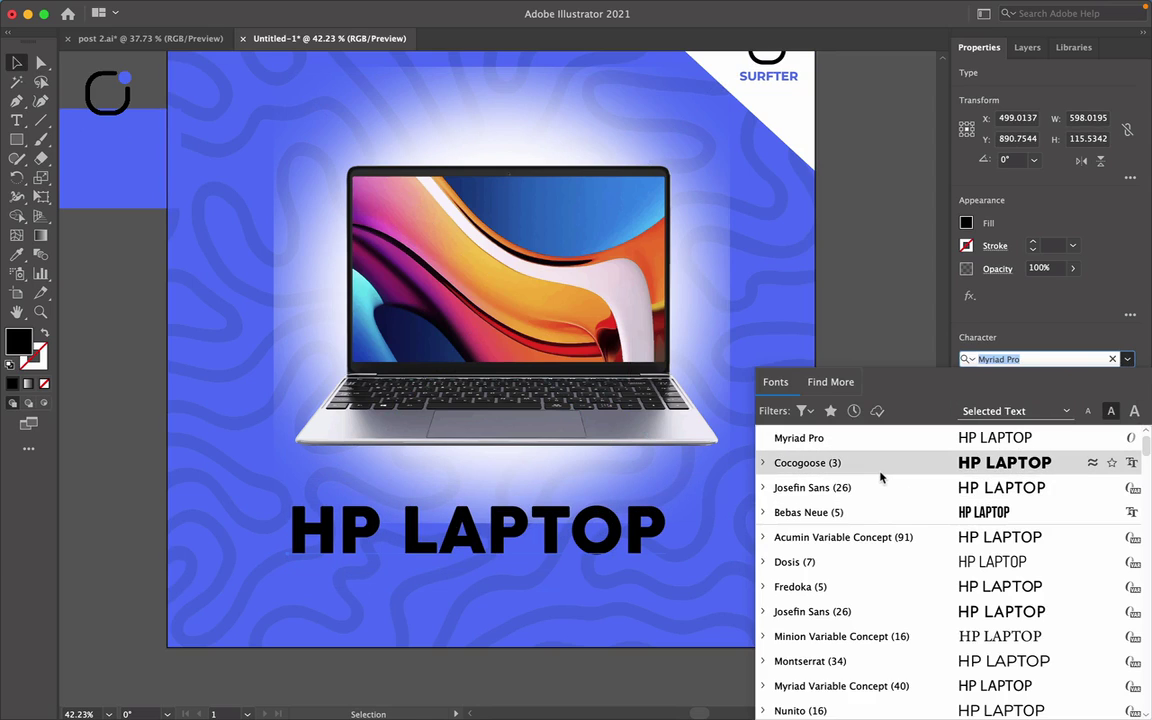
scroll(880, 478, "up", 1)
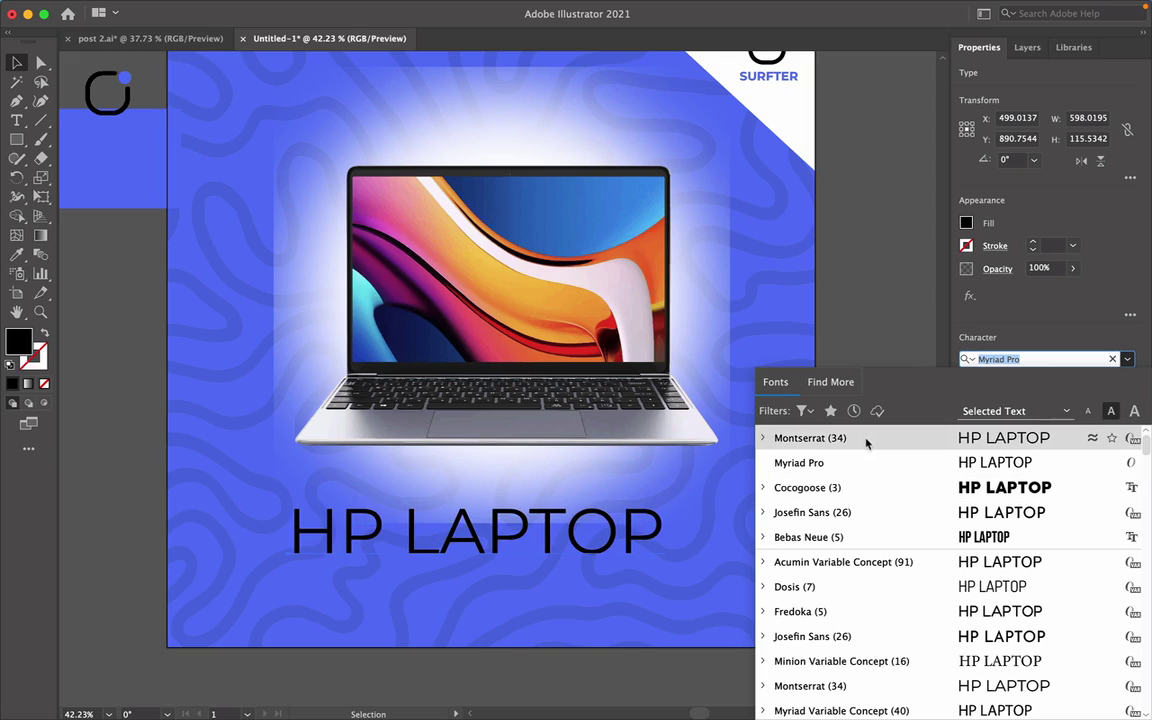
left_click(866, 440)
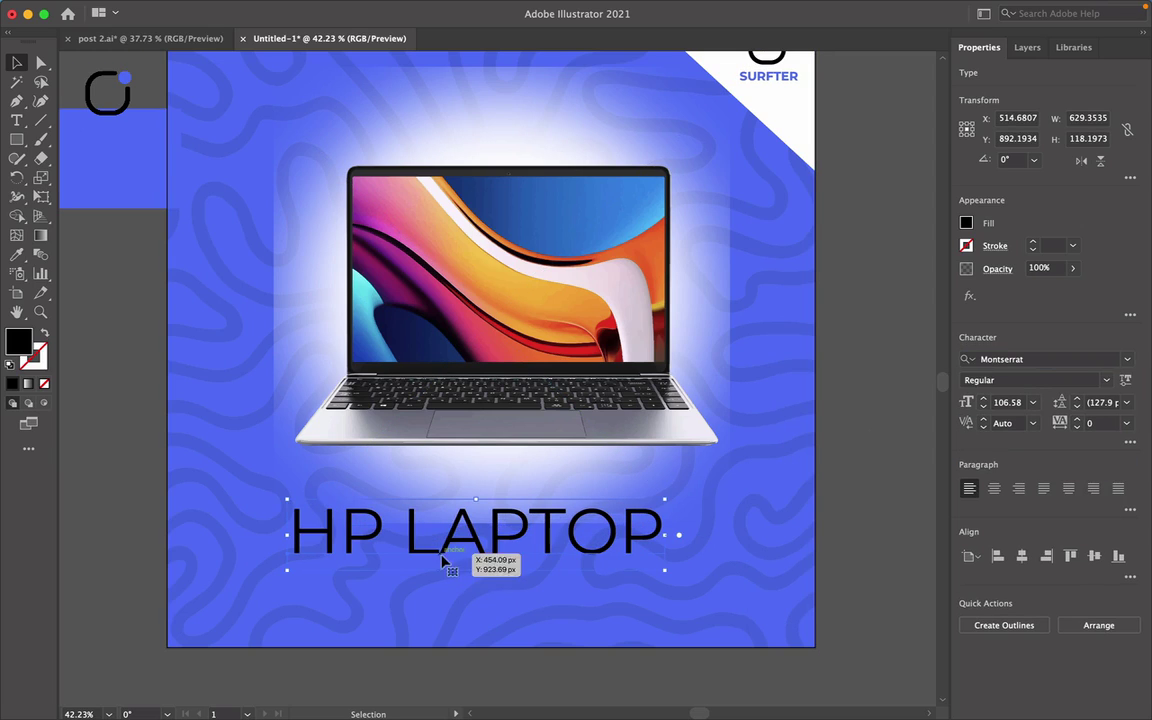
left_click(1000, 380)
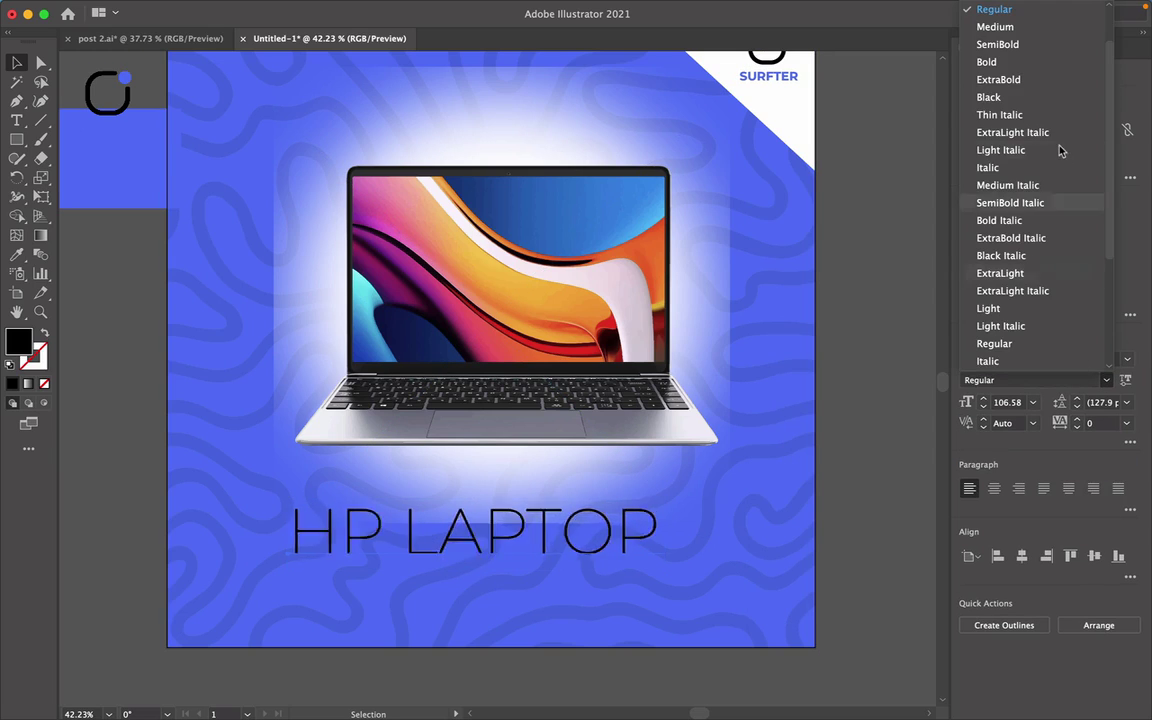
left_click(1025, 79)
left_click_drag(536, 541, 561, 557)
Fill the headline white, resize it slightly, and centre it beneath the laptop.
left_click(965, 223)
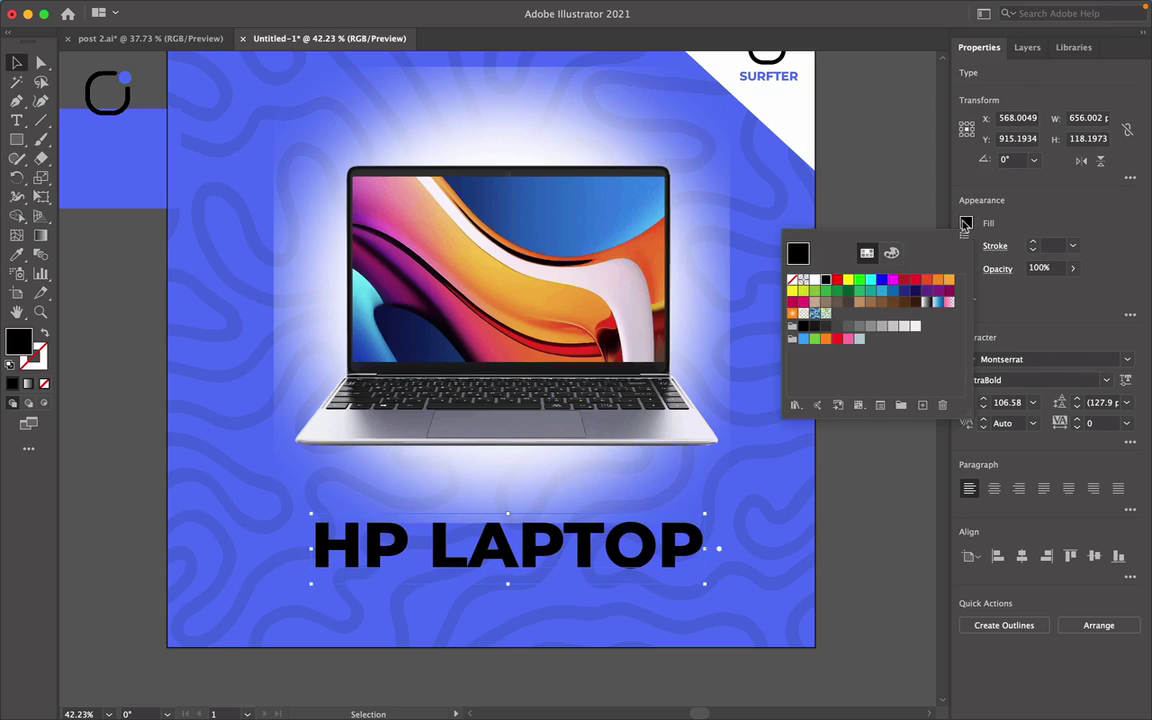
left_click(815, 281)
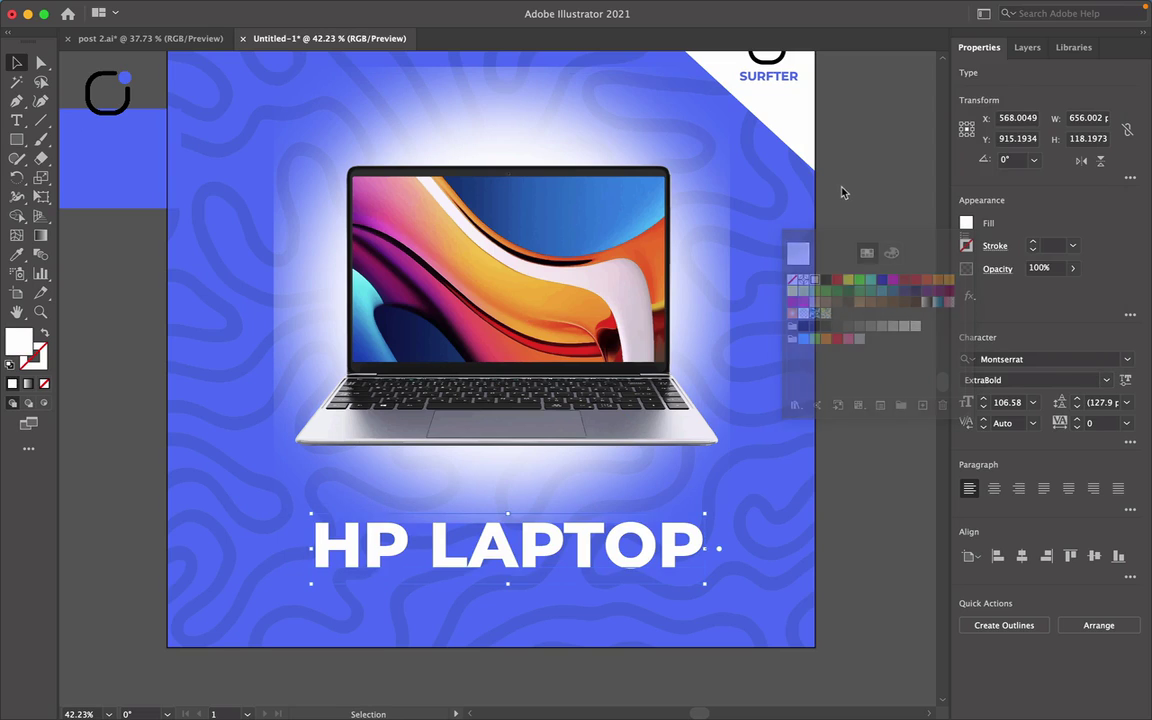
left_click_drag(689, 546, 649, 556)
left_click_drag(462, 528, 512, 528)
left_click(698, 296)
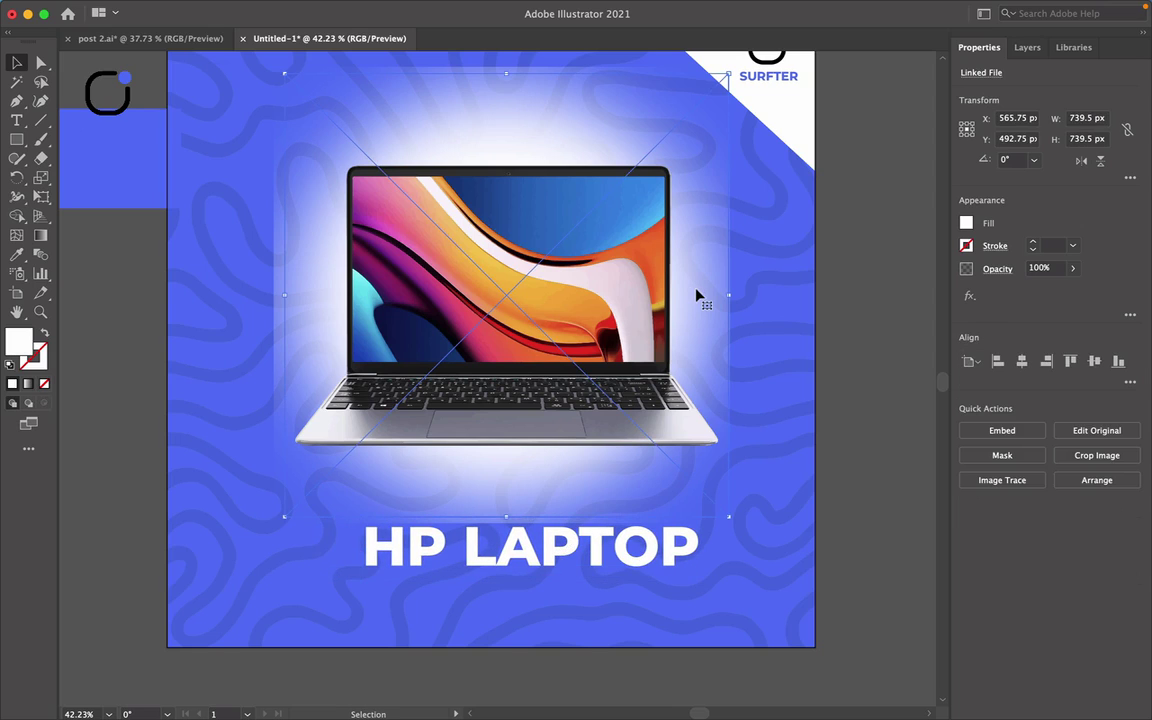
left_click(887, 370)
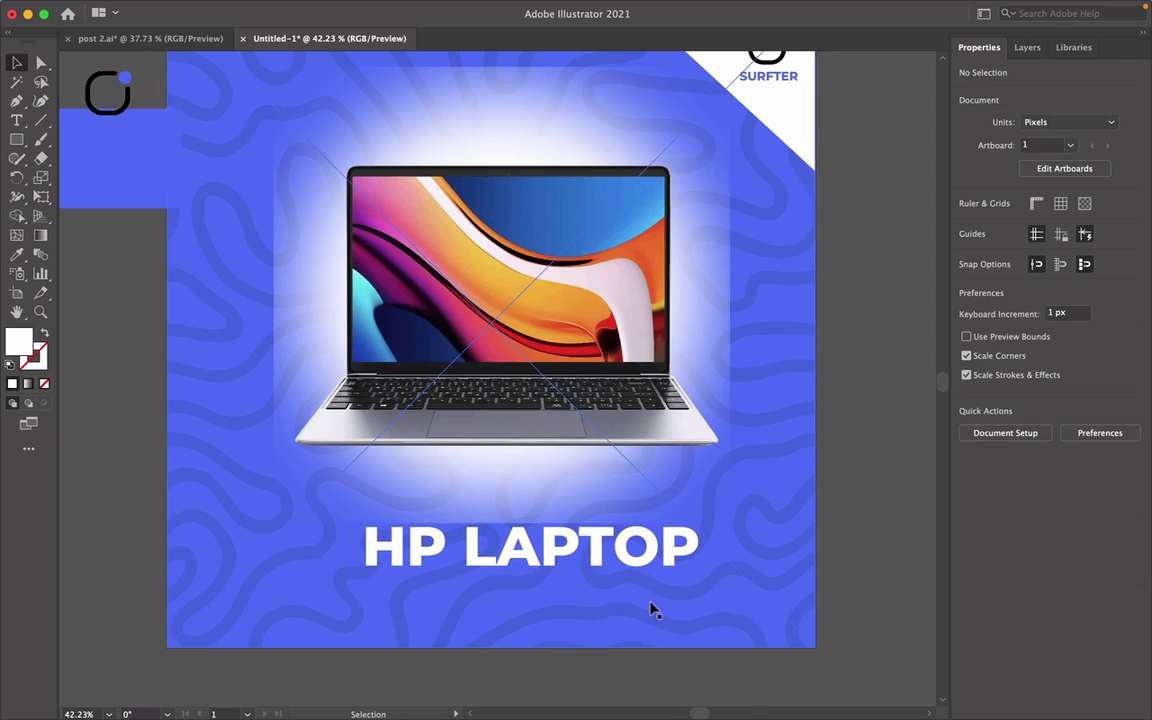
left_click_drag(646, 567, 625, 568)
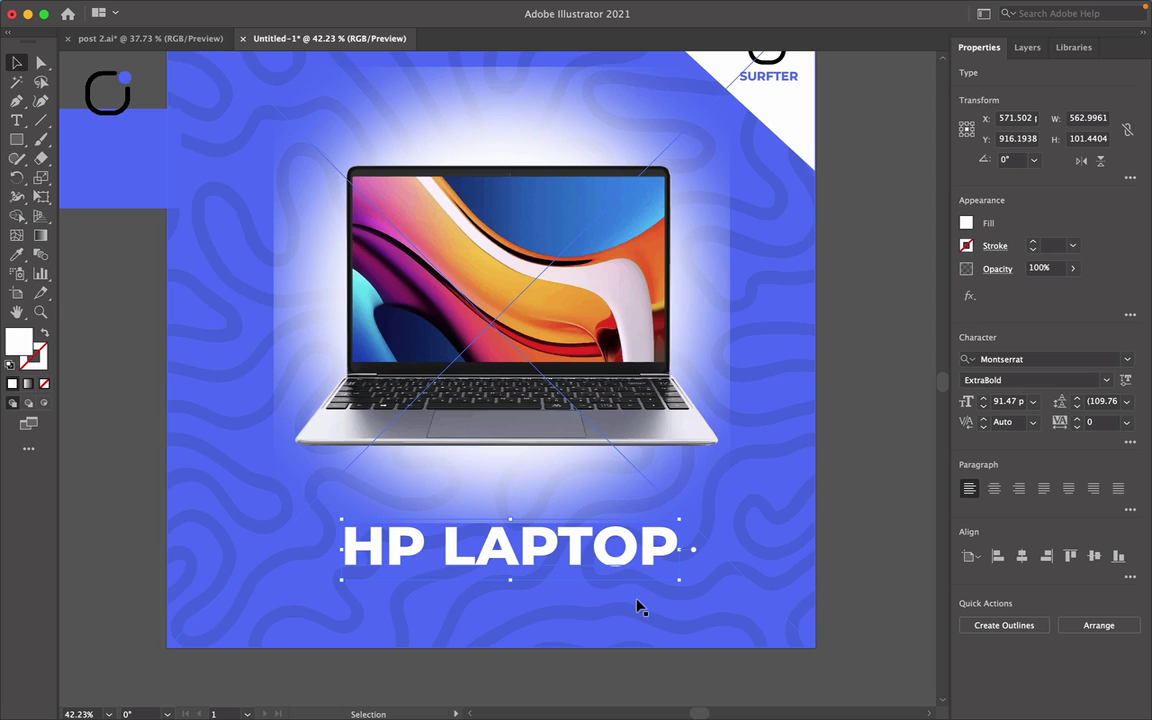
scroll(640, 607, "up", 2)
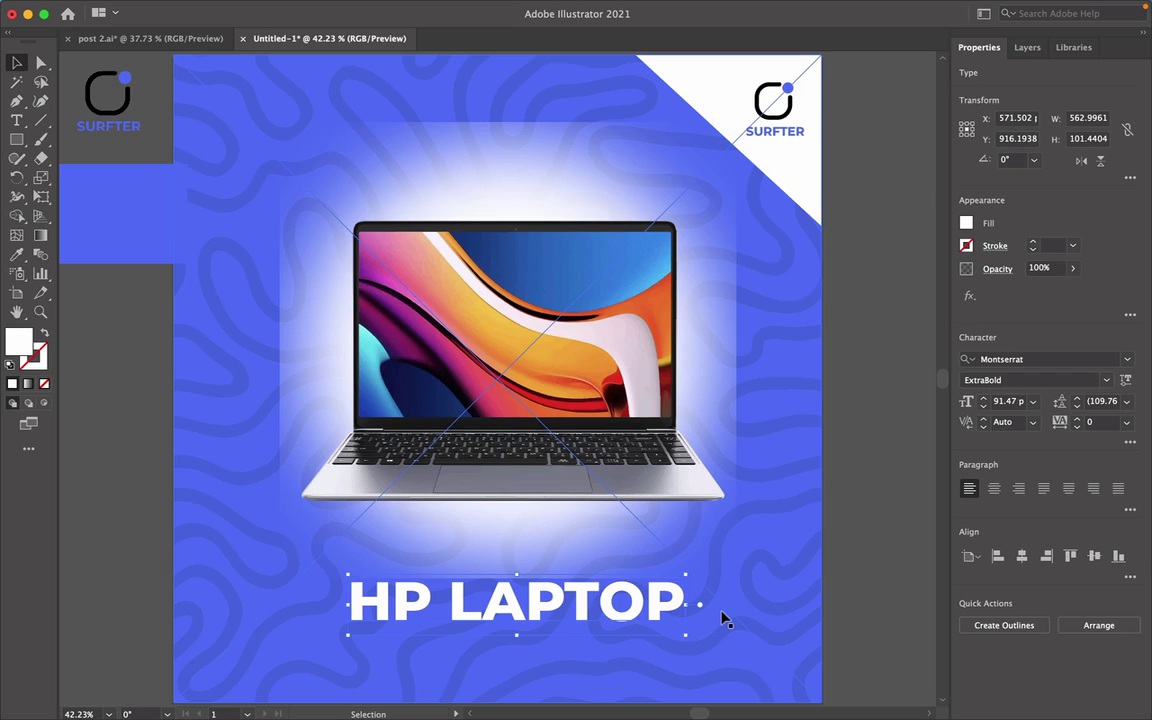
Undo back through the recent edits, then redo once to restore the laptop on the blue circle.
key("super+shift+period")
key("super+shift+period")
key("super+shift+period")
key("super+shift+period")
key("super+shift+period")
key("super+shift+period")
key("super+shift+period")
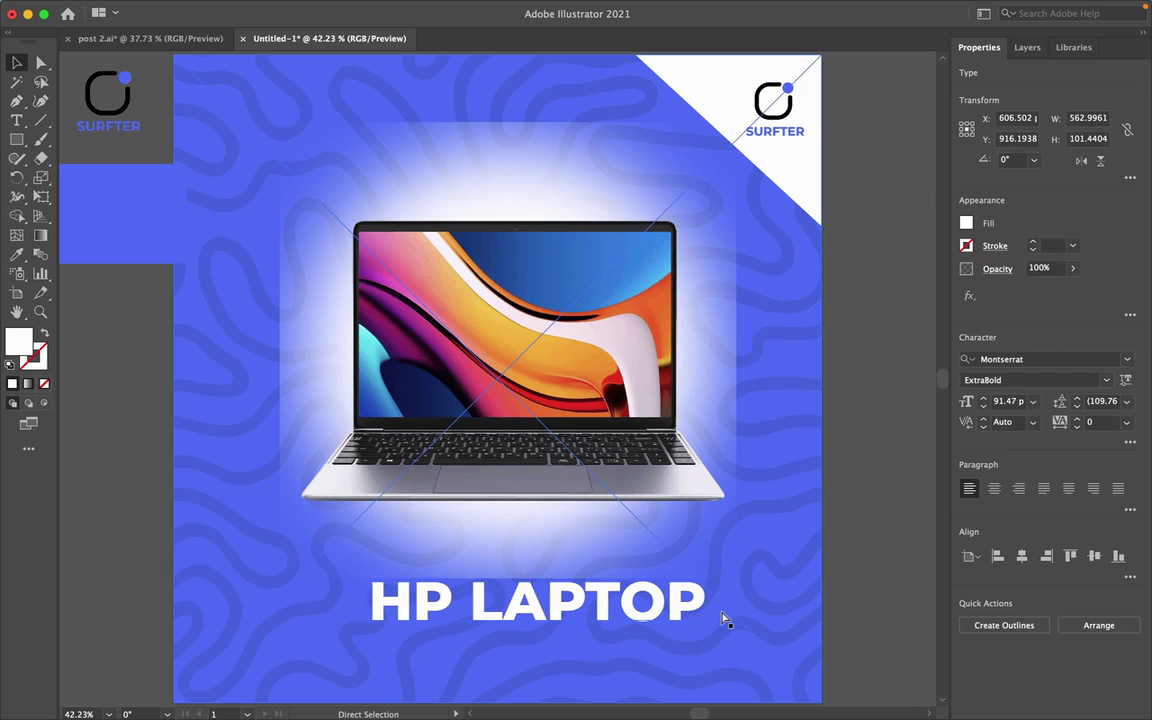
key("super+z")
key("super+z")
key("super+z")
key("super+z")
key("super+z")
key("super+z")
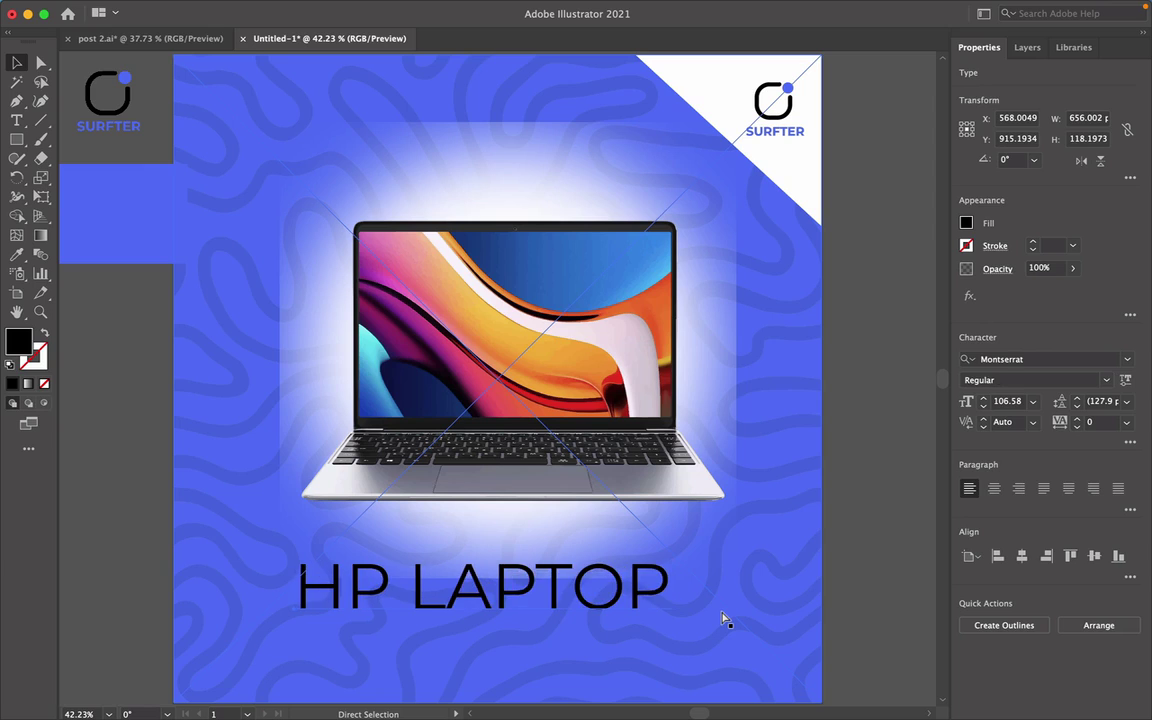
key("super+z")
key("super+z")
key("super+z")
key("super+z")
key("super+z")
key("super+z")
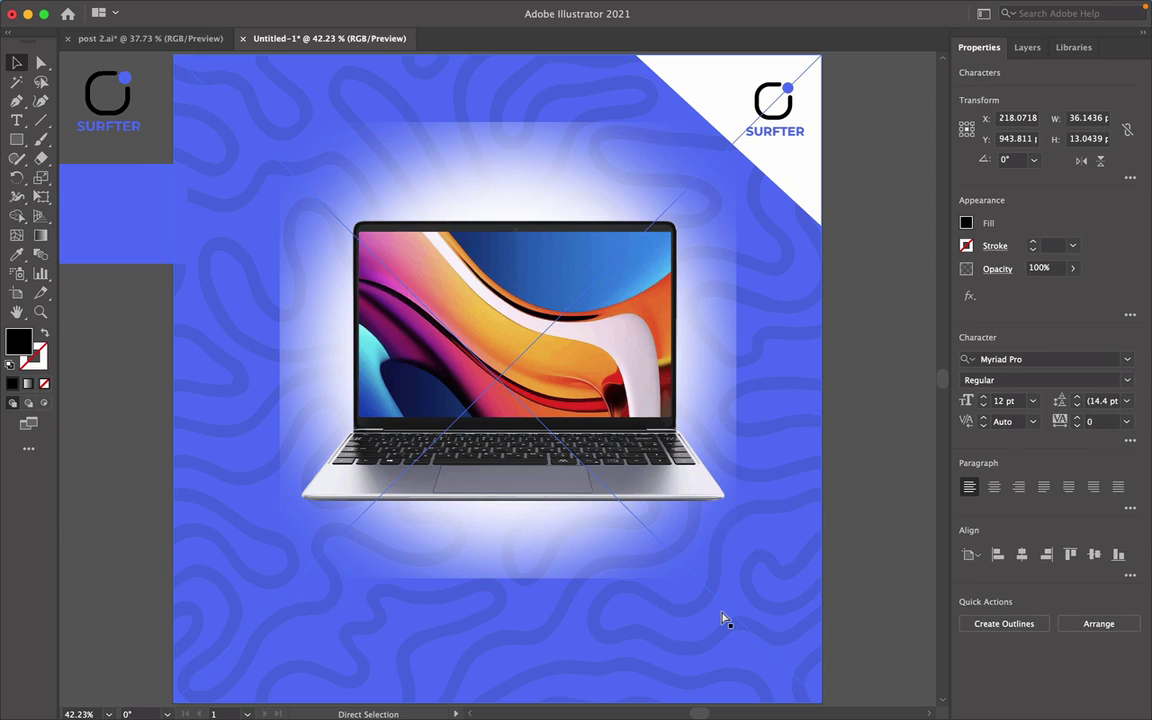
key("super+z")
key("super+z")
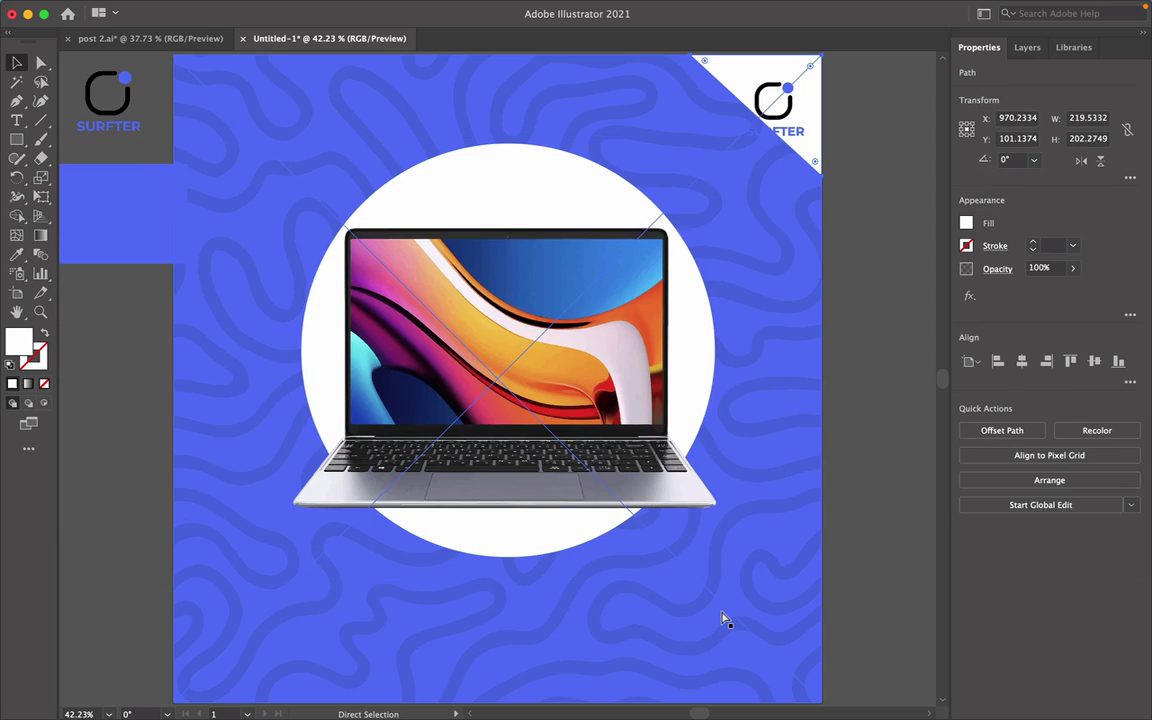
key("super+z")
key("super+z")
key("super+z")
key("super+z")
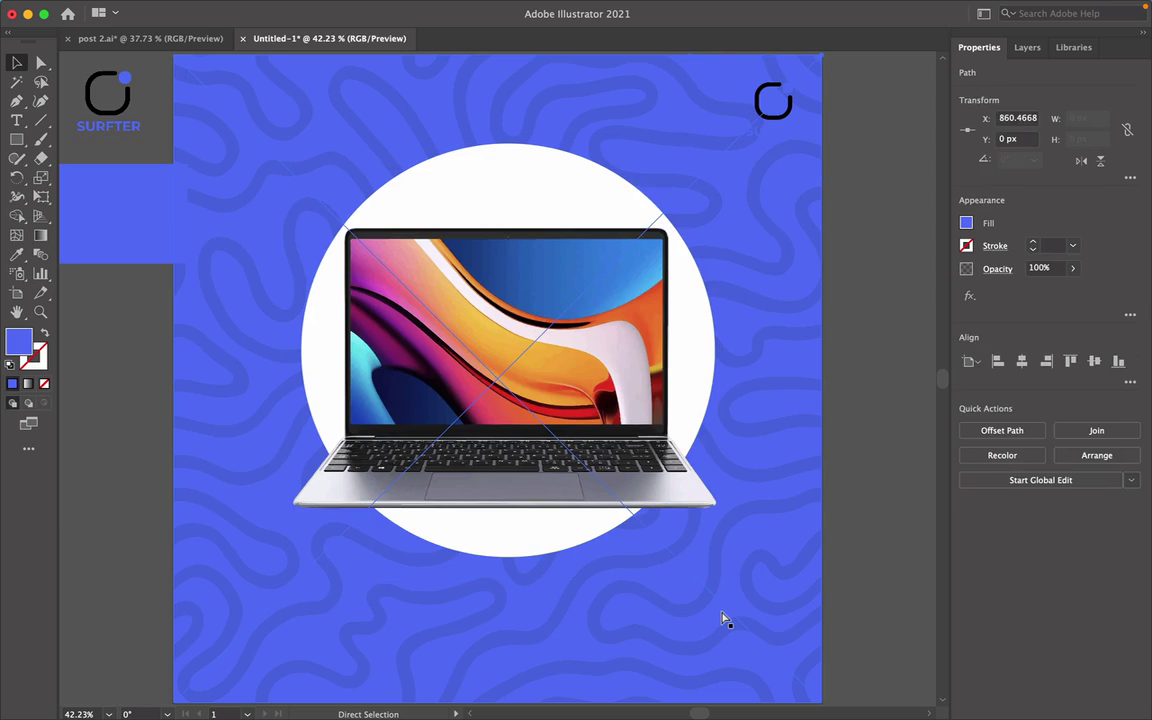
key("super+z")
key("super+z")
key("super+z")
key("super+z")
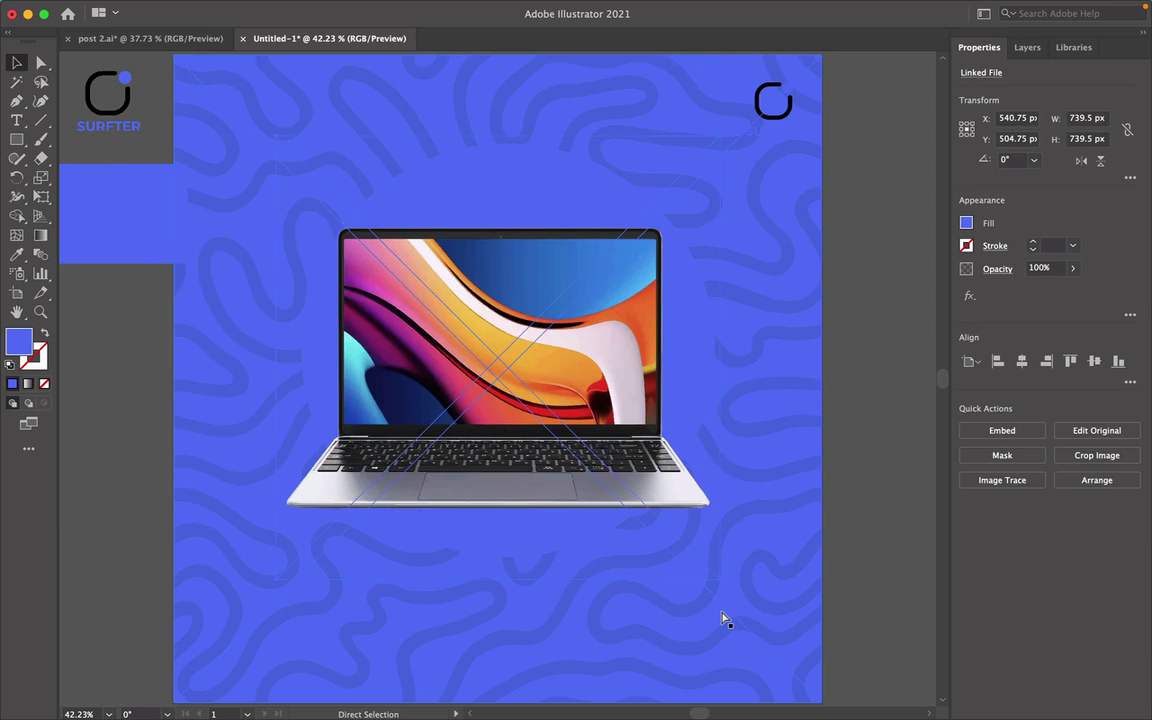
key("super+shift+z")
key("super+shift+z")
key("super+shift+z")
key("super+shift+z")
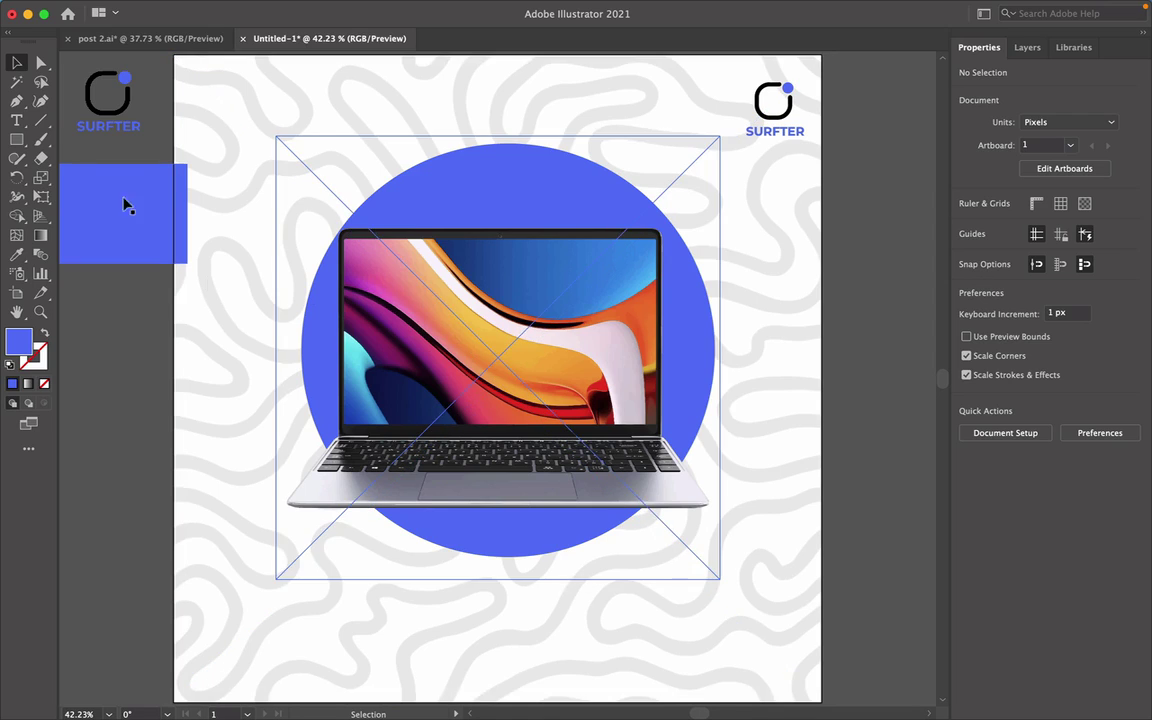
Type 'AFFORDABLE LAPTOP' below the laptop and scale it down to fit the artboard.
left_click(16, 119)
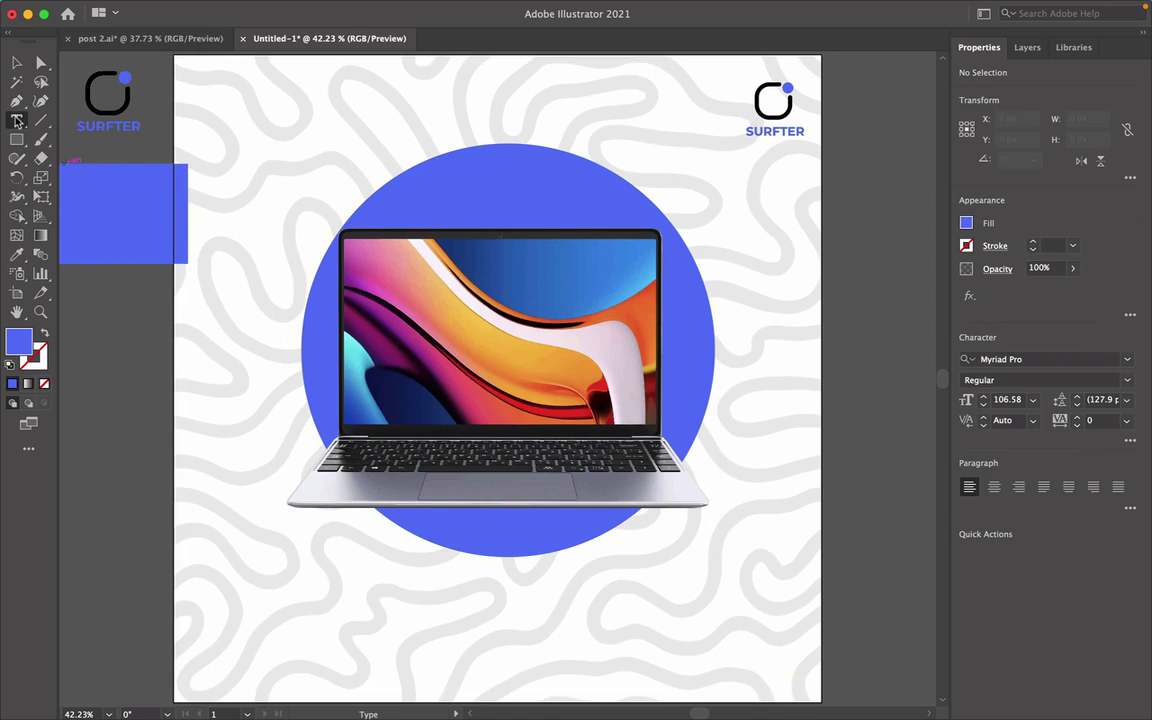
left_click(247, 580)
type("C")
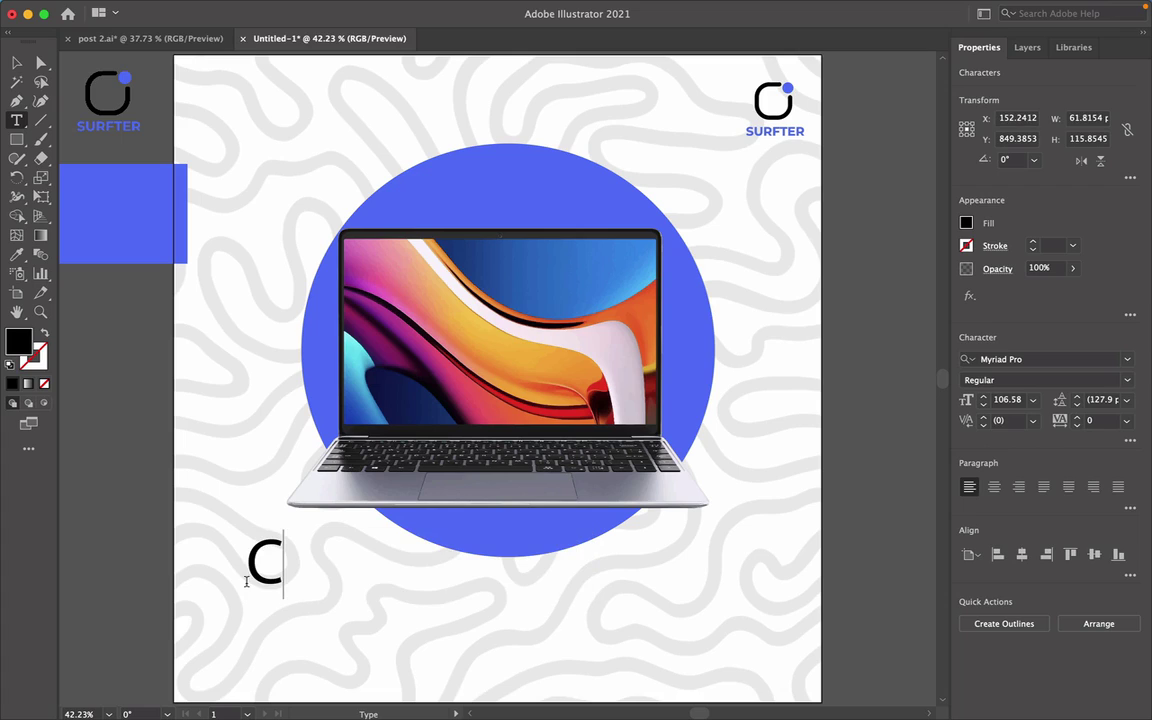
key("BackSpace")
type("A")
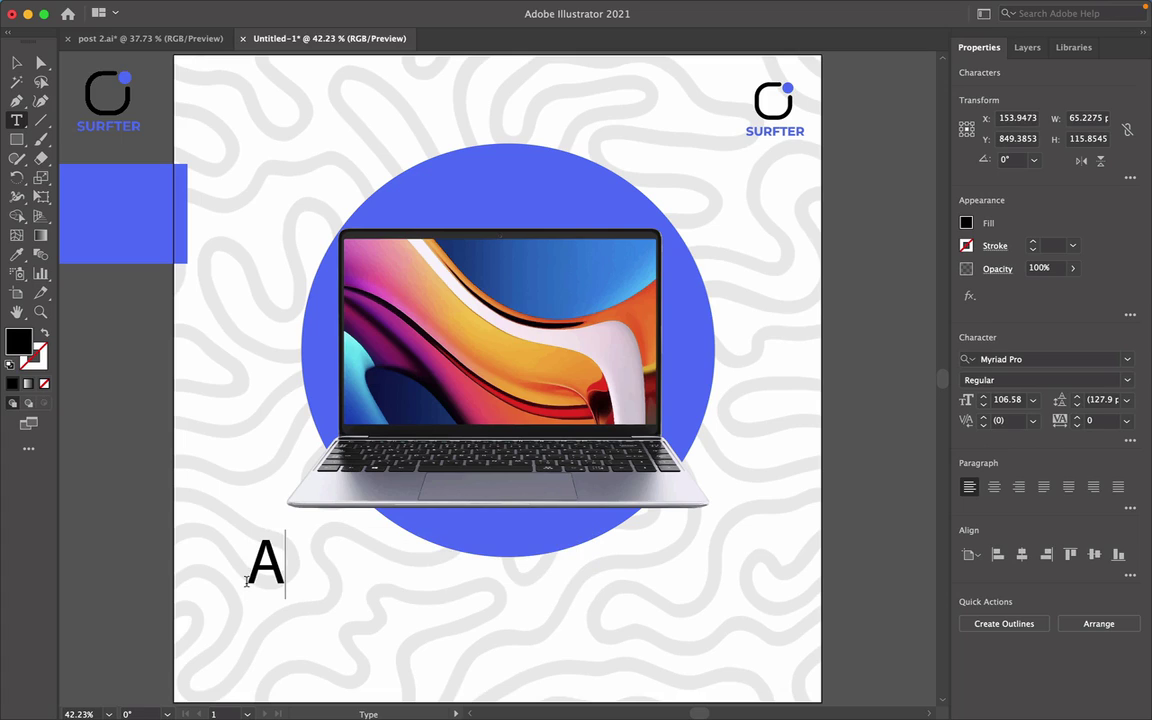
type("FFORD")
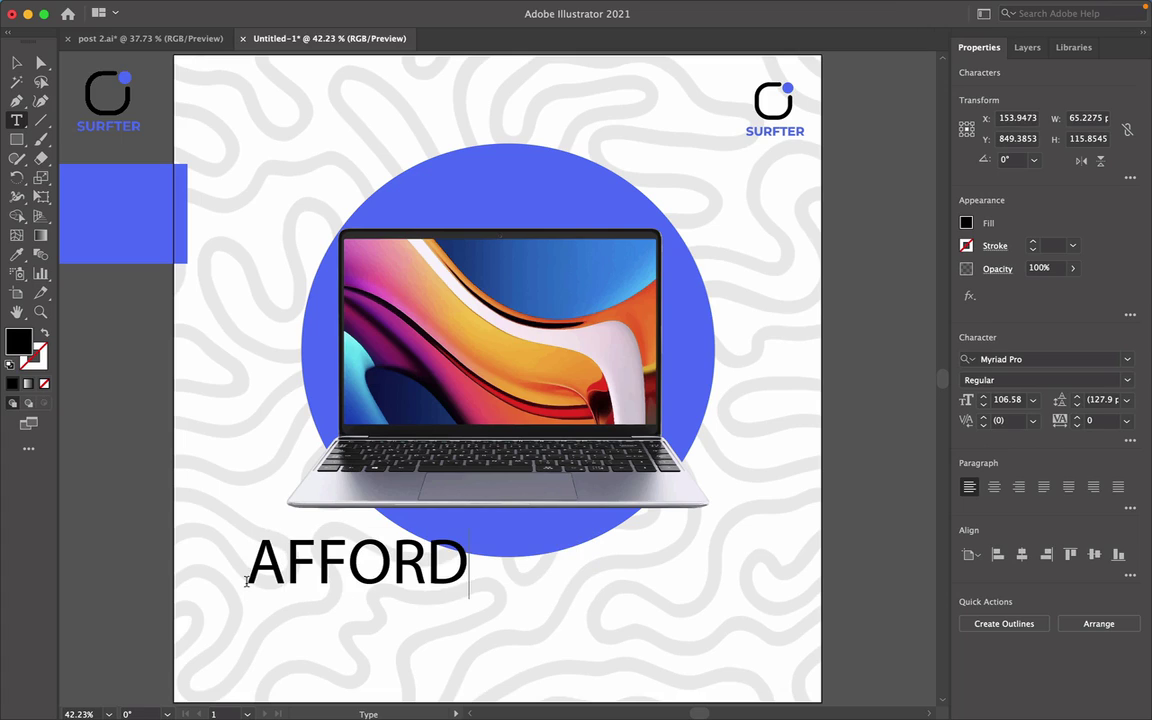
type("ABLE ")
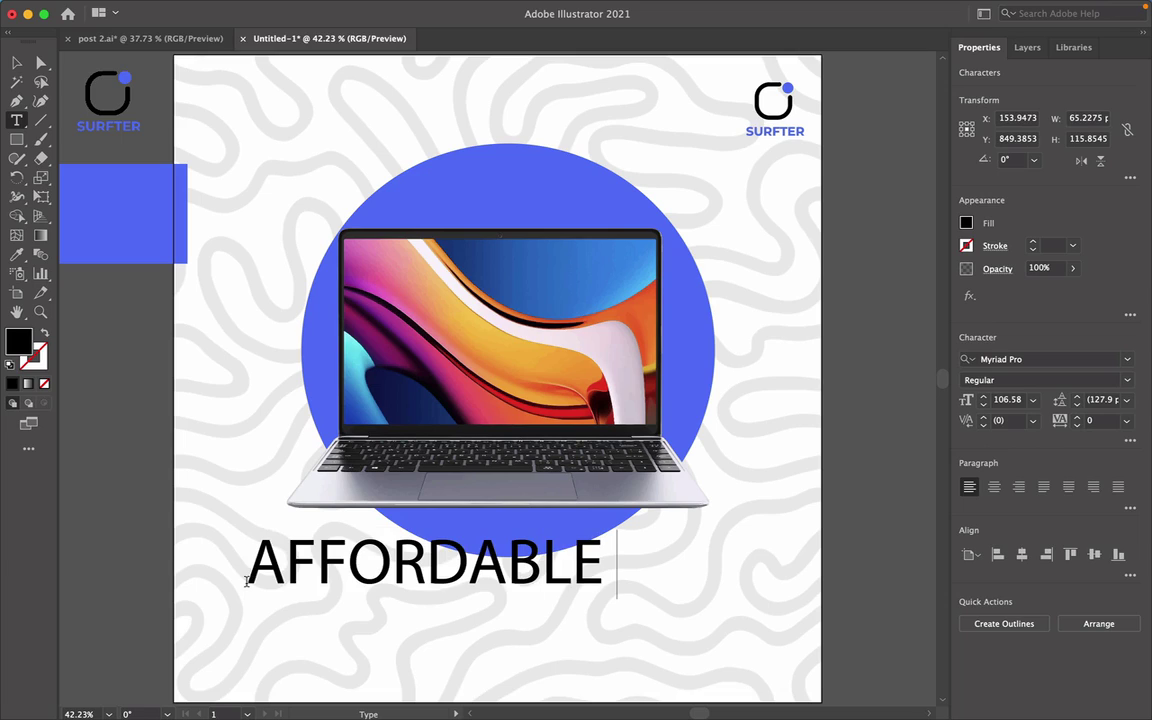
type("LAPTOP")
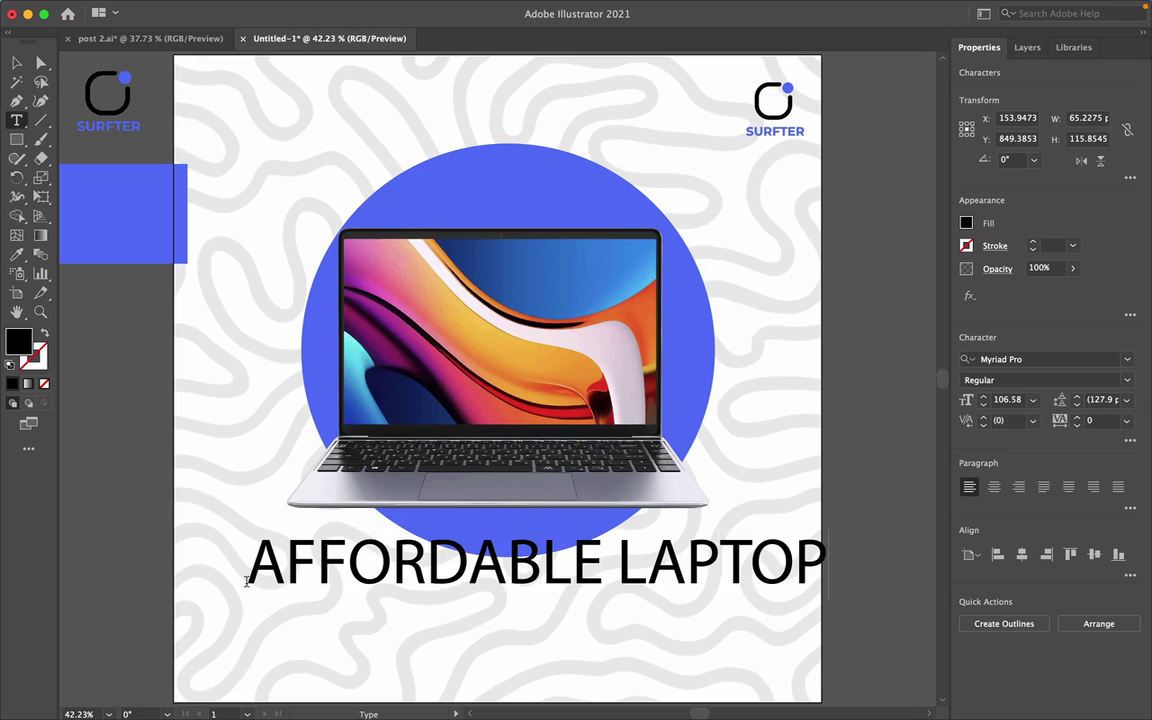
left_click(14, 62)
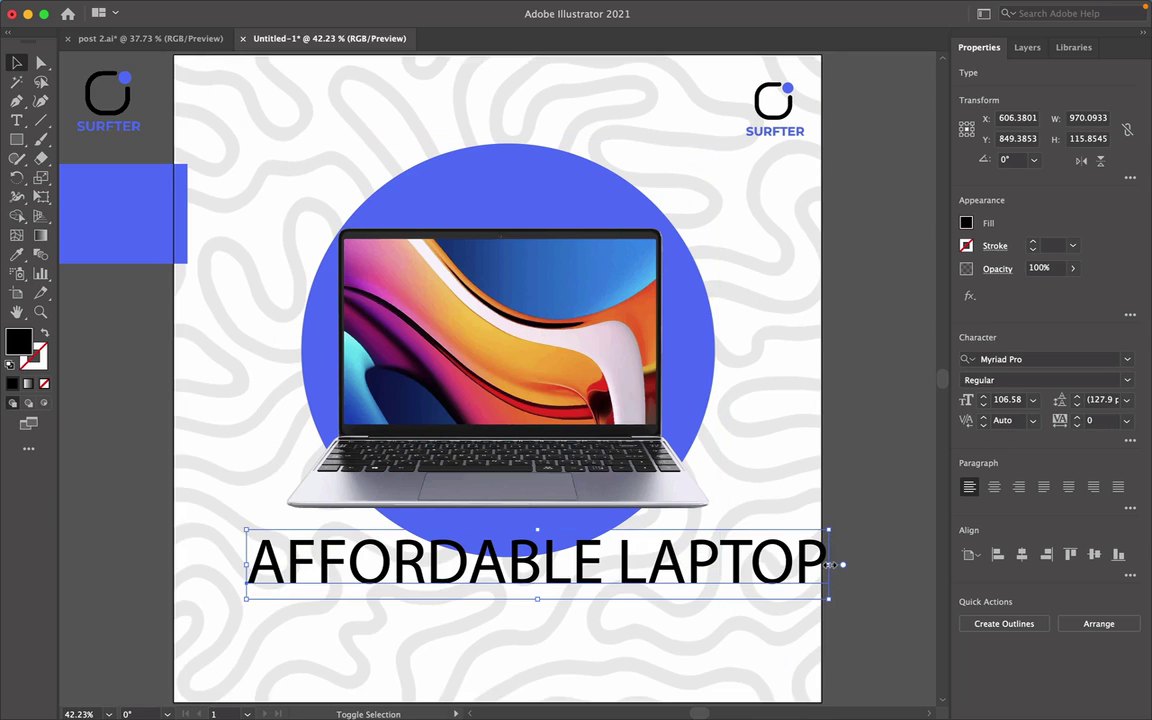
left_click_drag(830, 565, 659, 565)
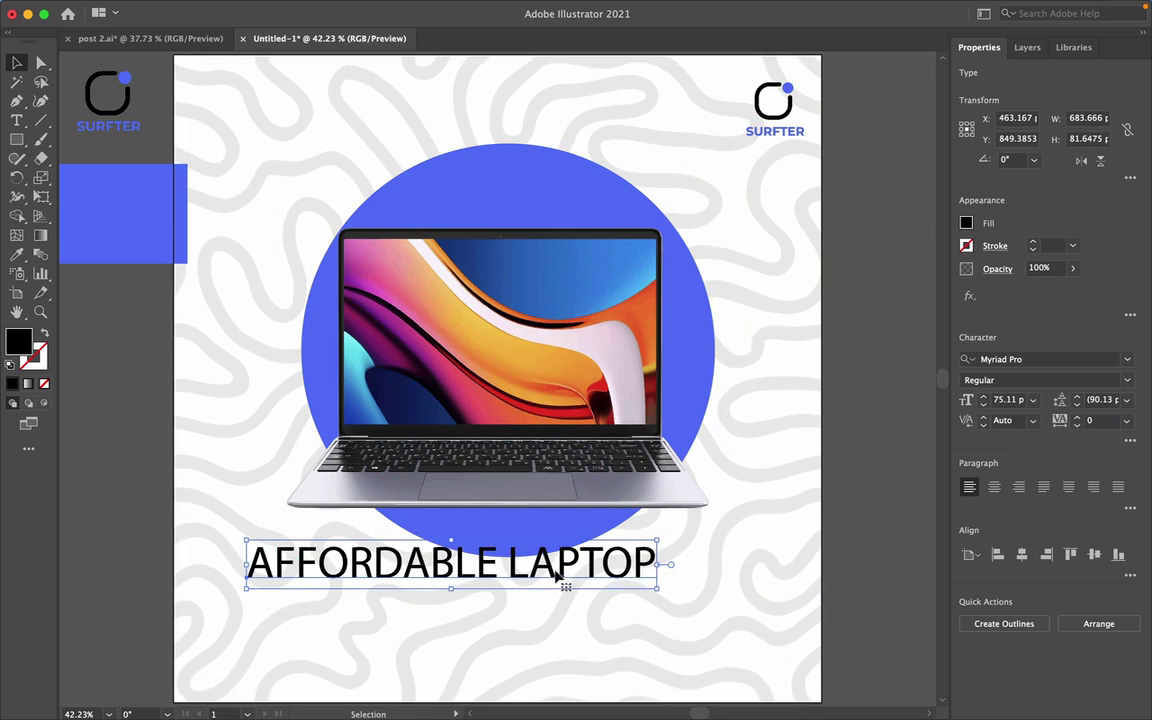
left_click_drag(555, 573, 629, 606)
Set the headline to Montserrat ExtraBold and centre it under the circle.
left_click(1127, 359)
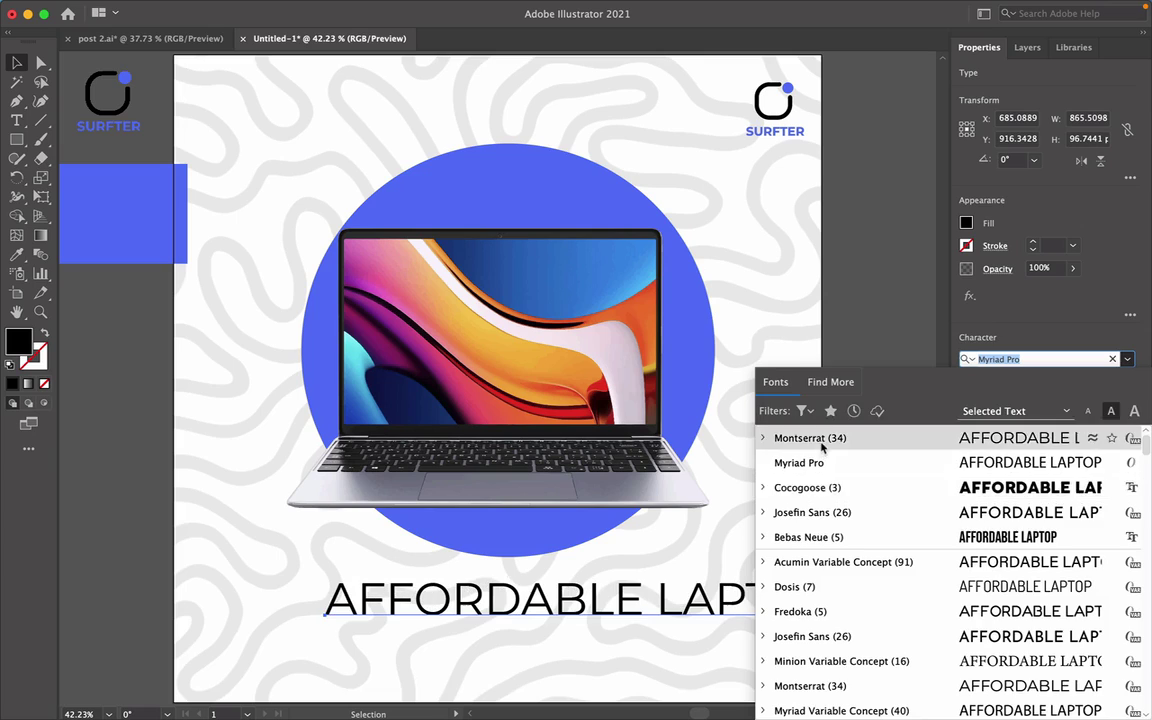
left_click(822, 445)
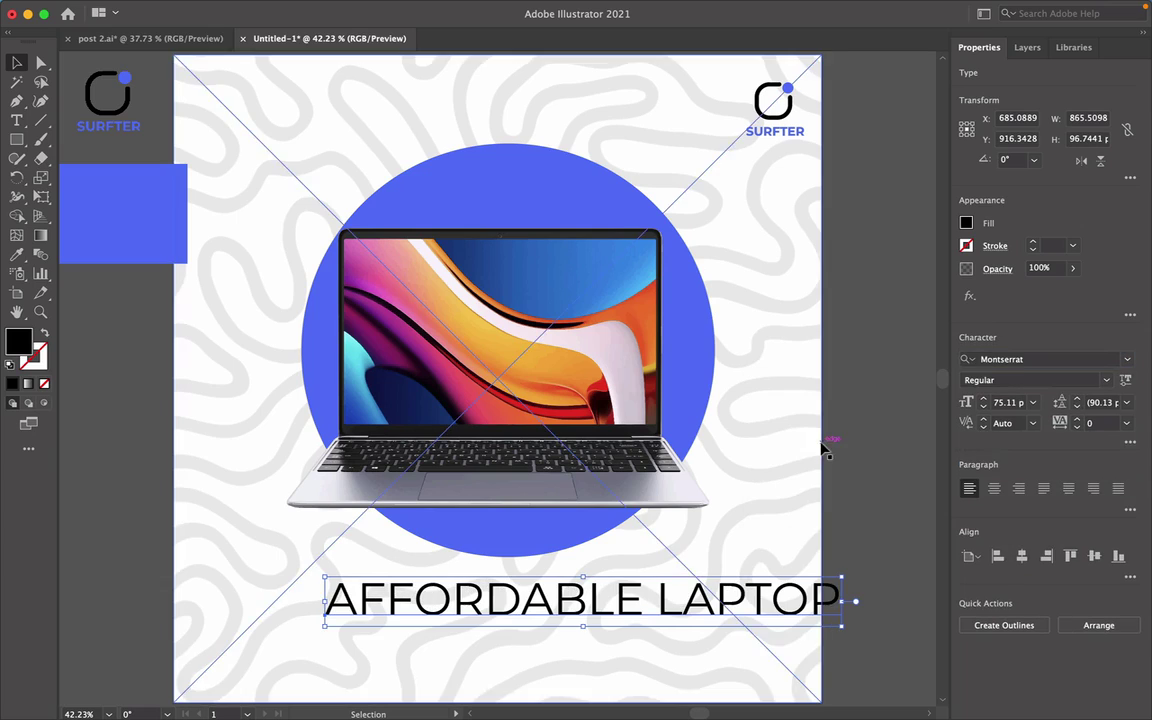
left_click(1106, 380)
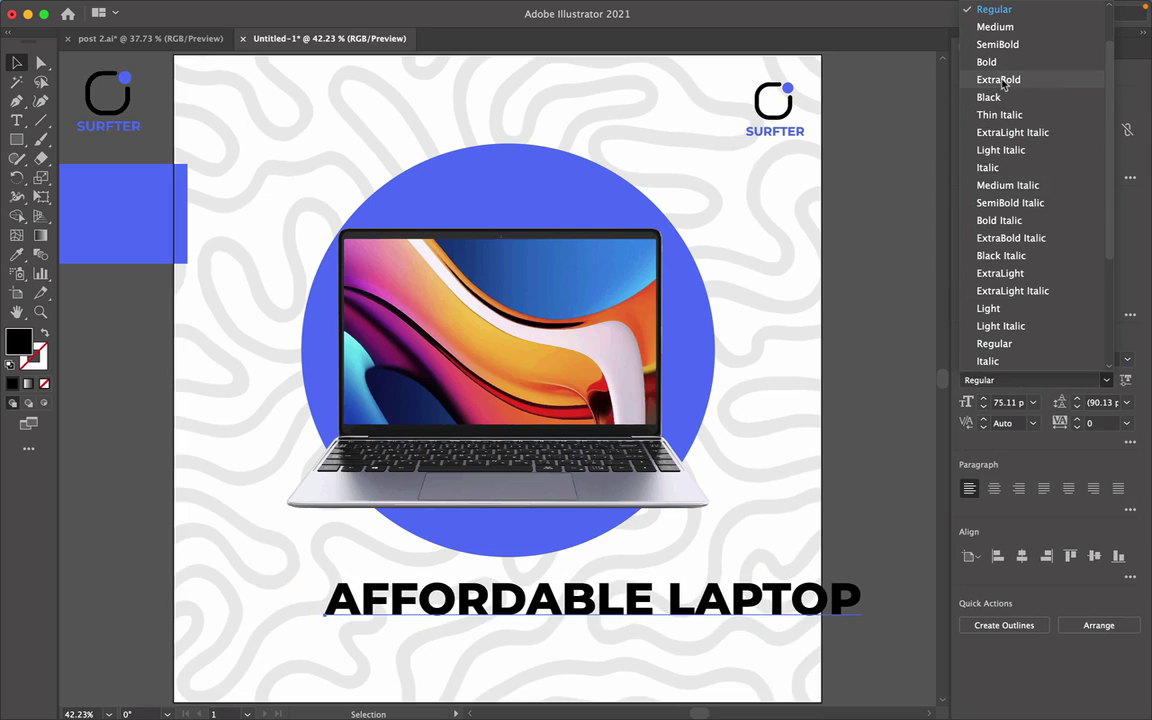
left_click(1000, 80)
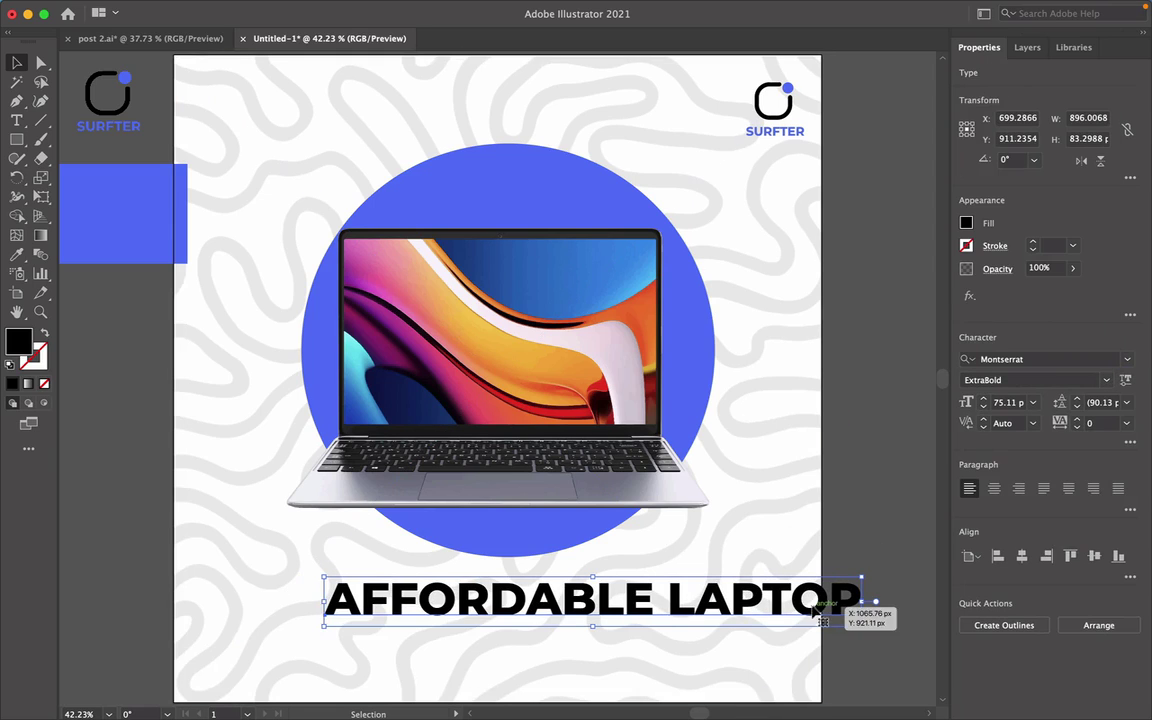
left_click_drag(826, 612, 727, 596)
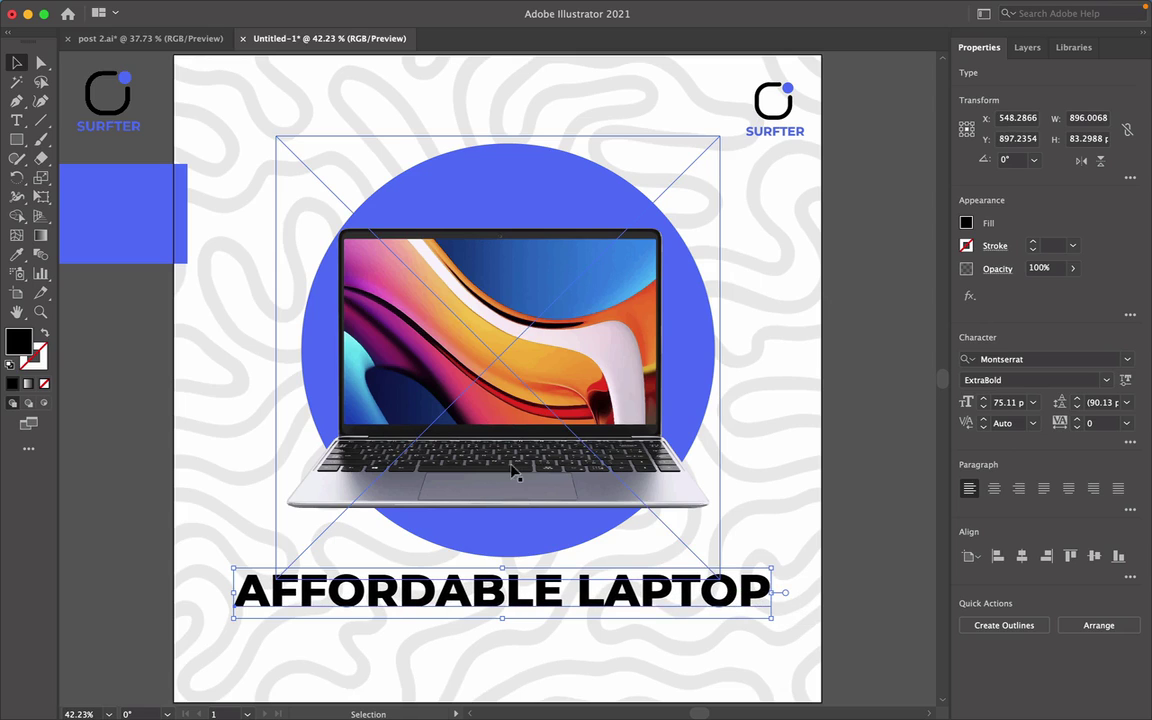
left_click(871, 480)
scroll(872, 479, "down", 1)
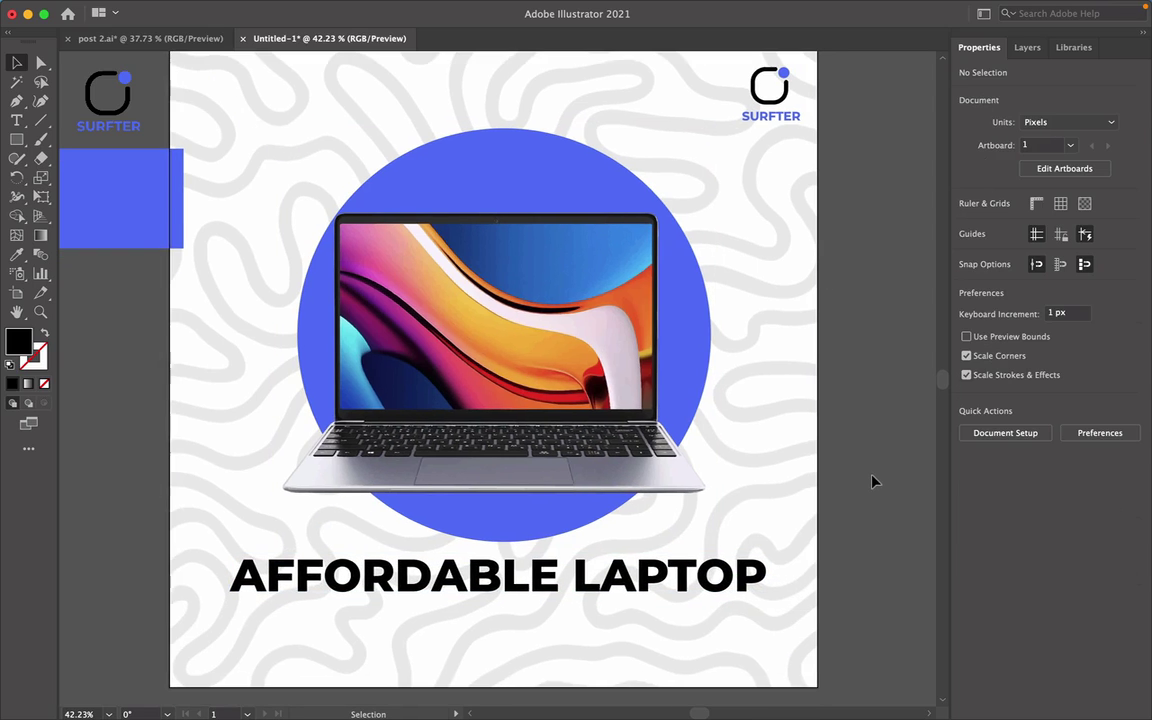
Lock the background squiggle pattern's <Linked File> row in Layer 1 of the Layers panel.
left_click(211, 352)
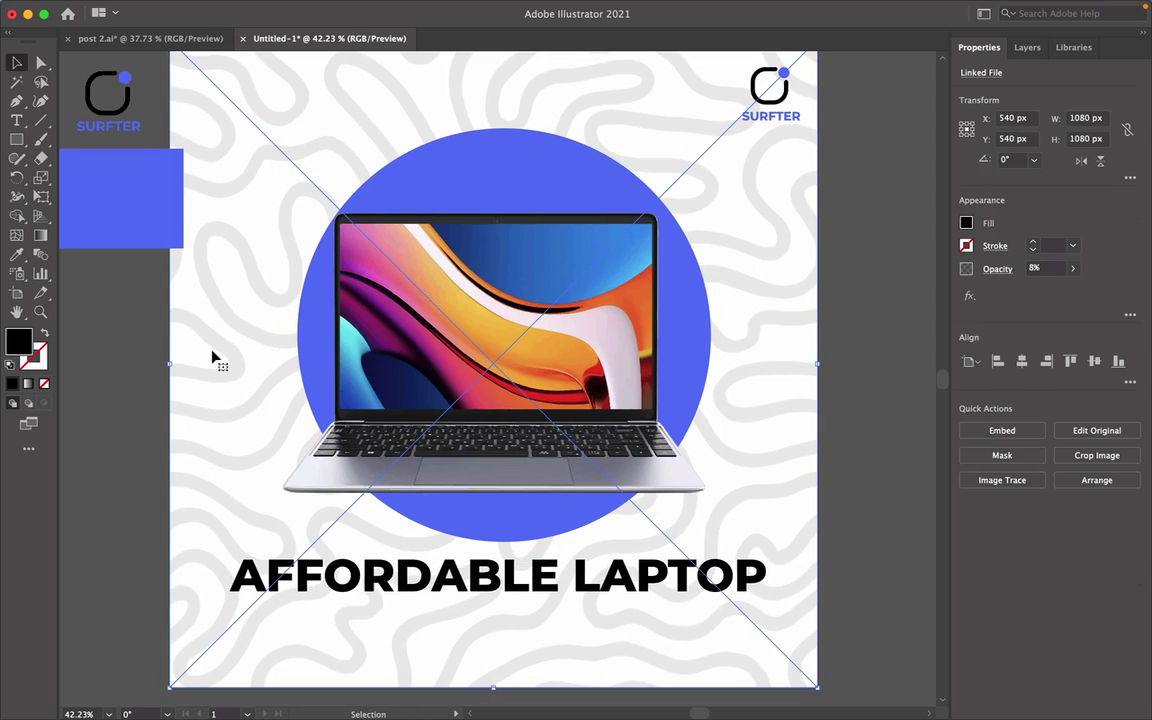
left_click(1030, 50)
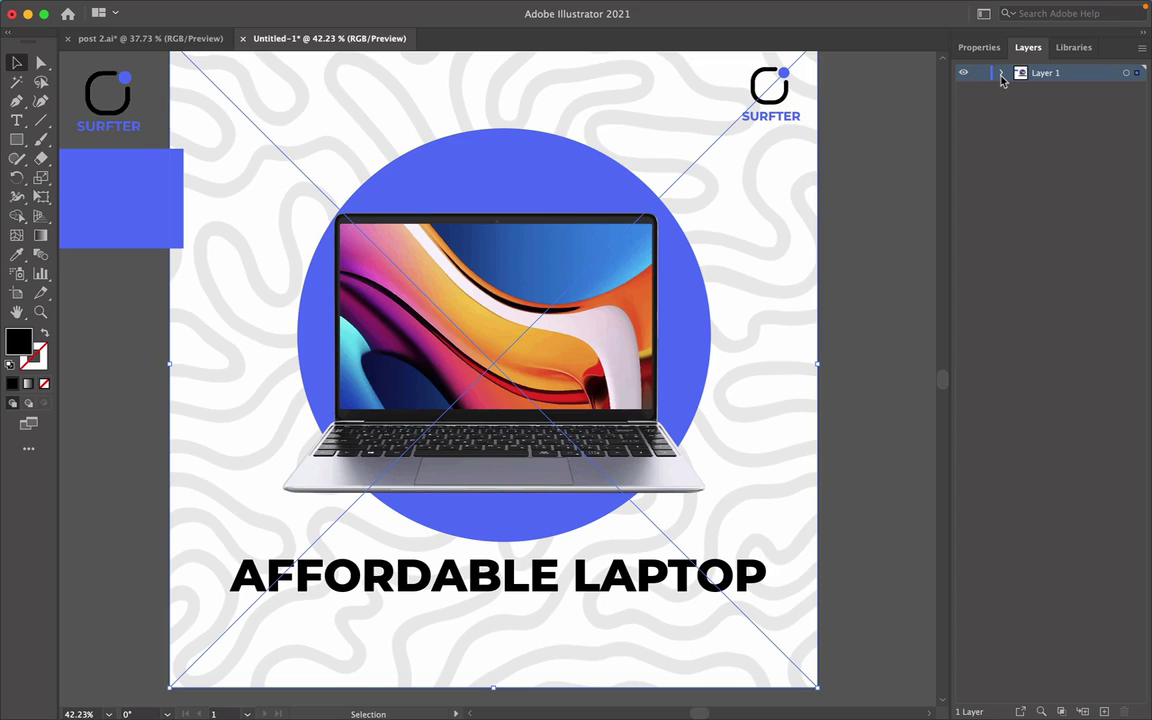
left_click(1002, 74)
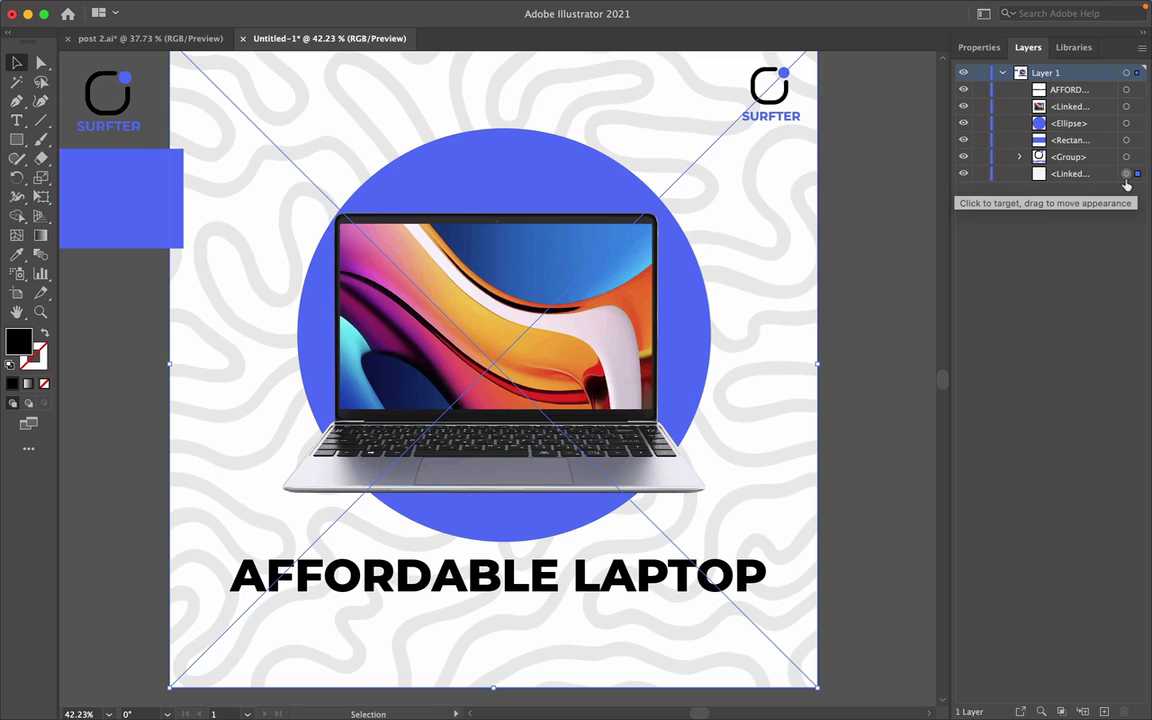
left_click(980, 174)
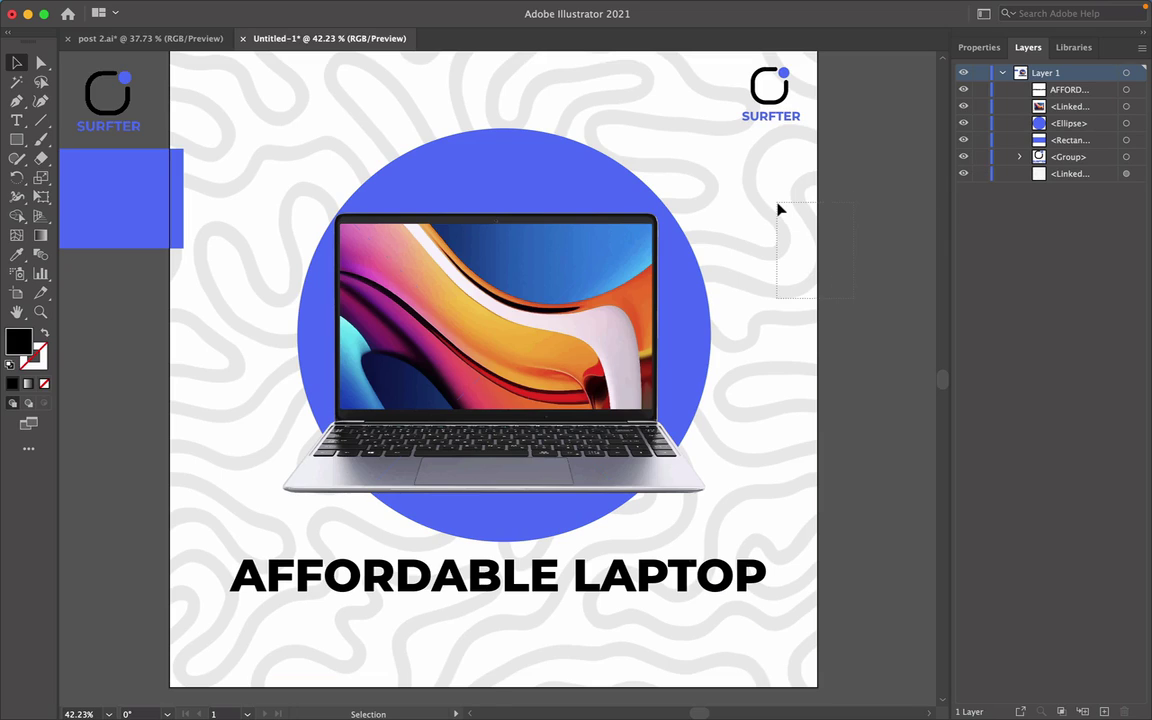
left_click(720, 172)
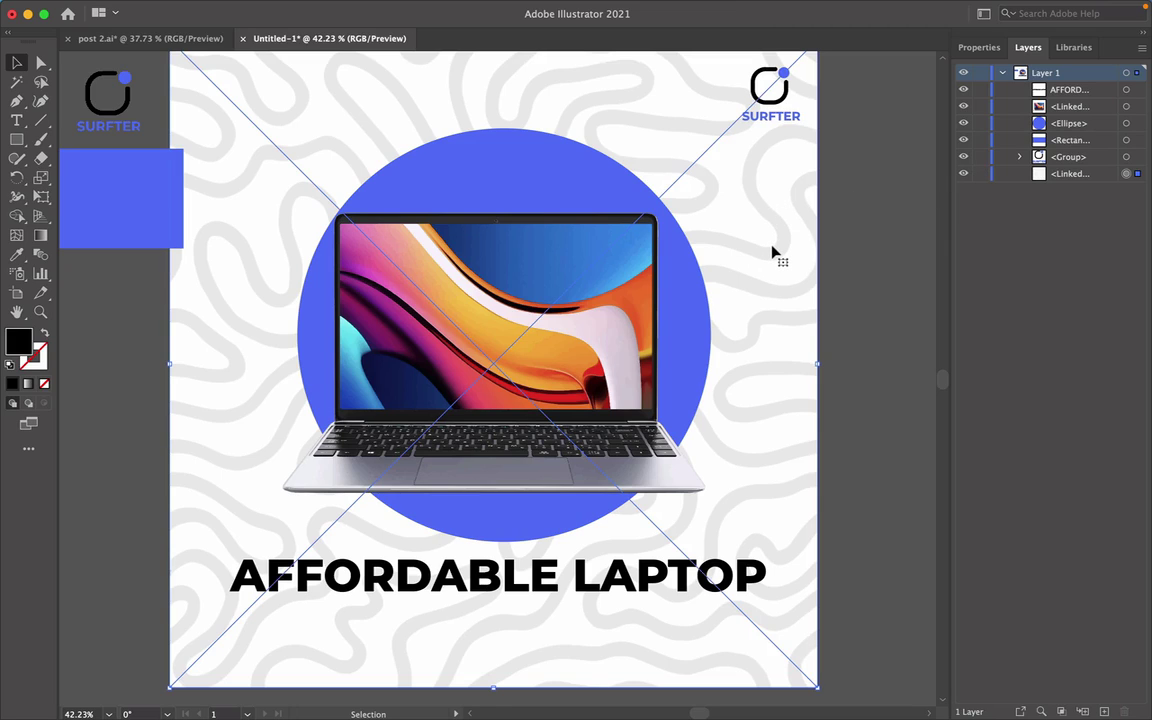
left_click(980, 174)
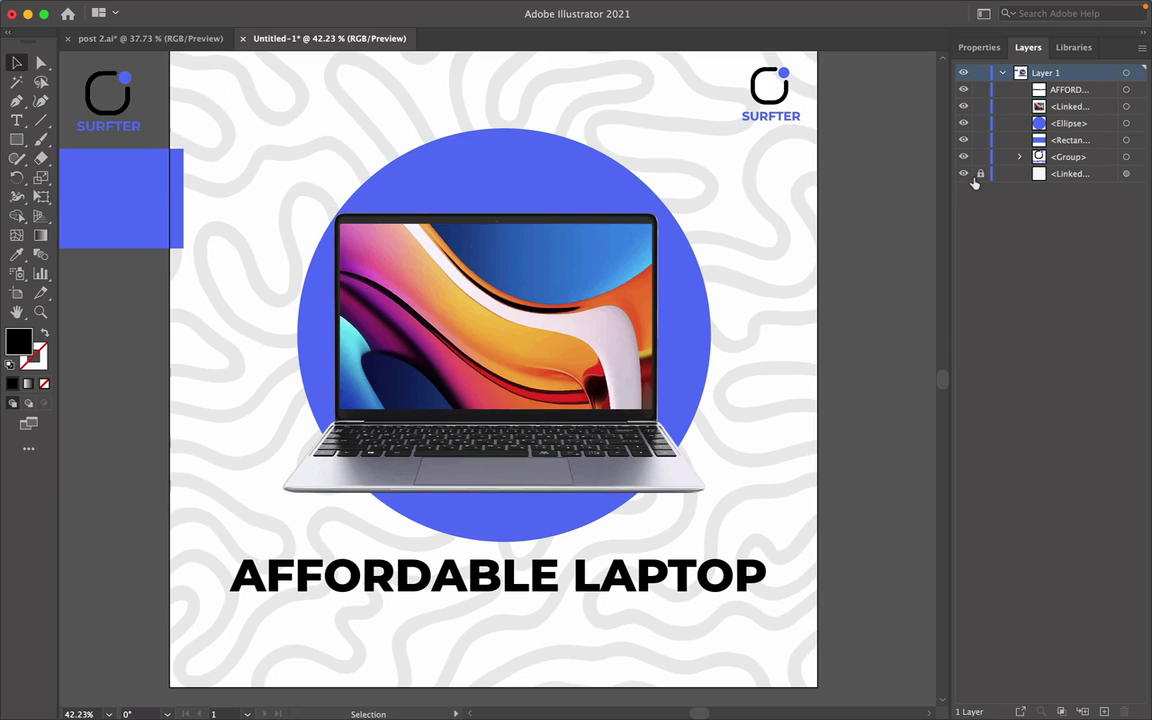
left_click(978, 50)
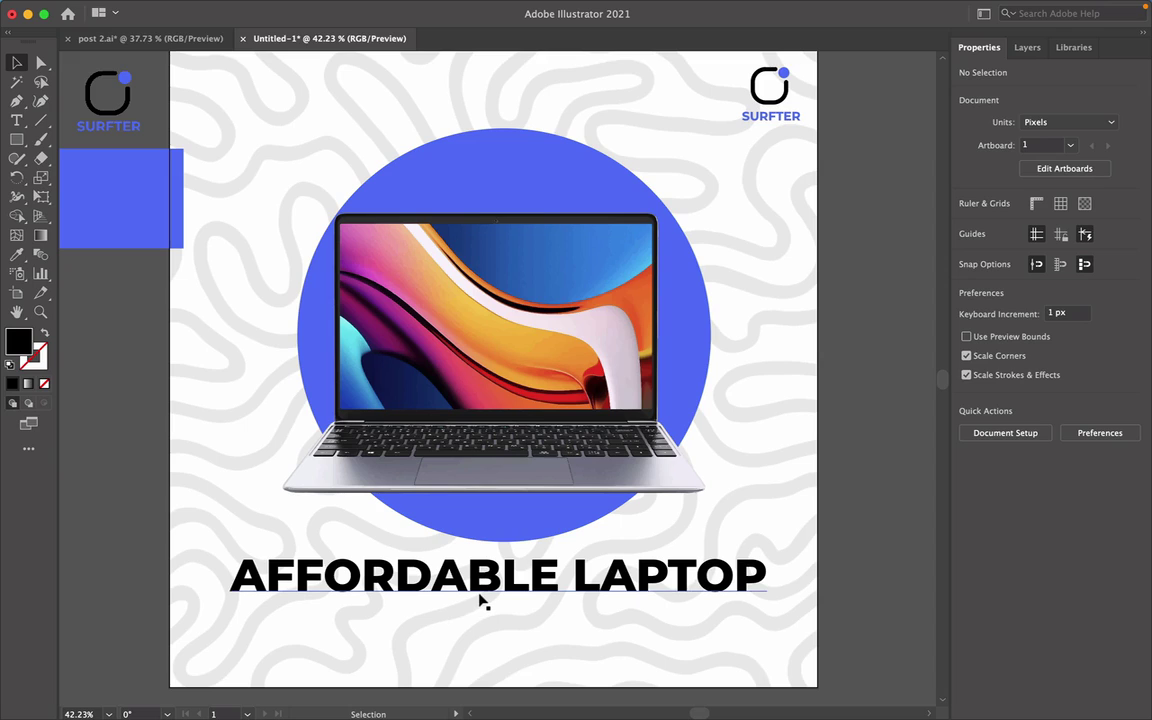
Nudge the headline right and type 'FOR AS LOW AS 150,000' beneath it.
left_click_drag(488, 597, 494, 597)
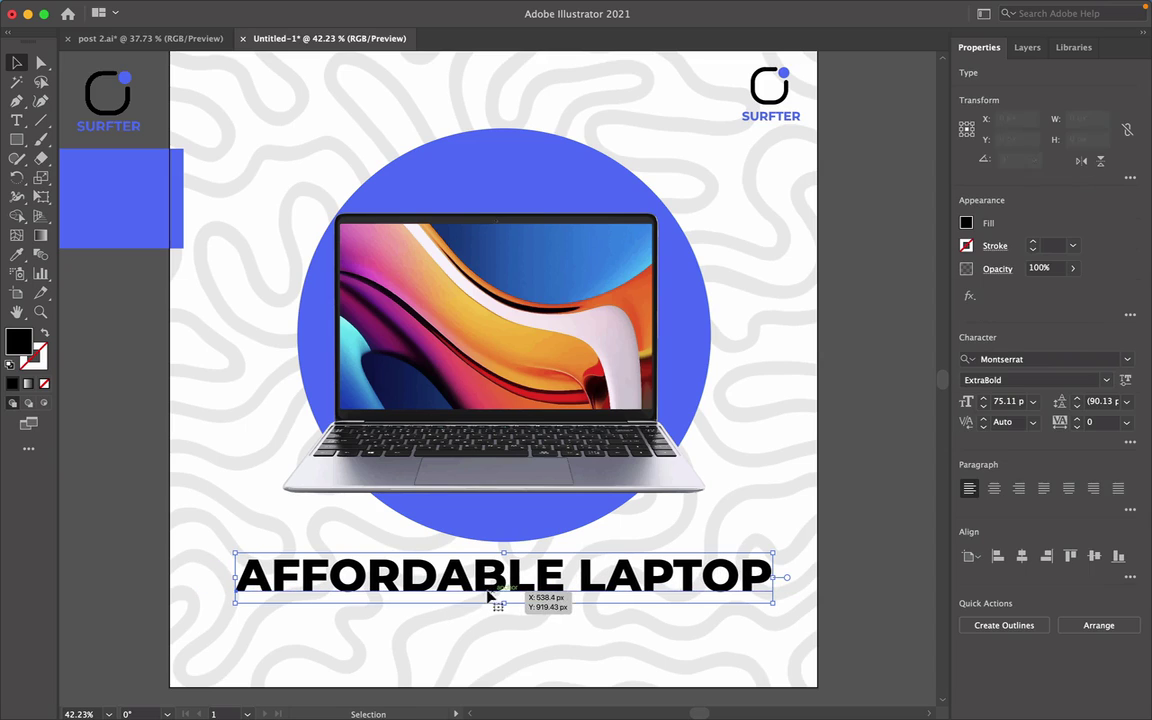
key("t")
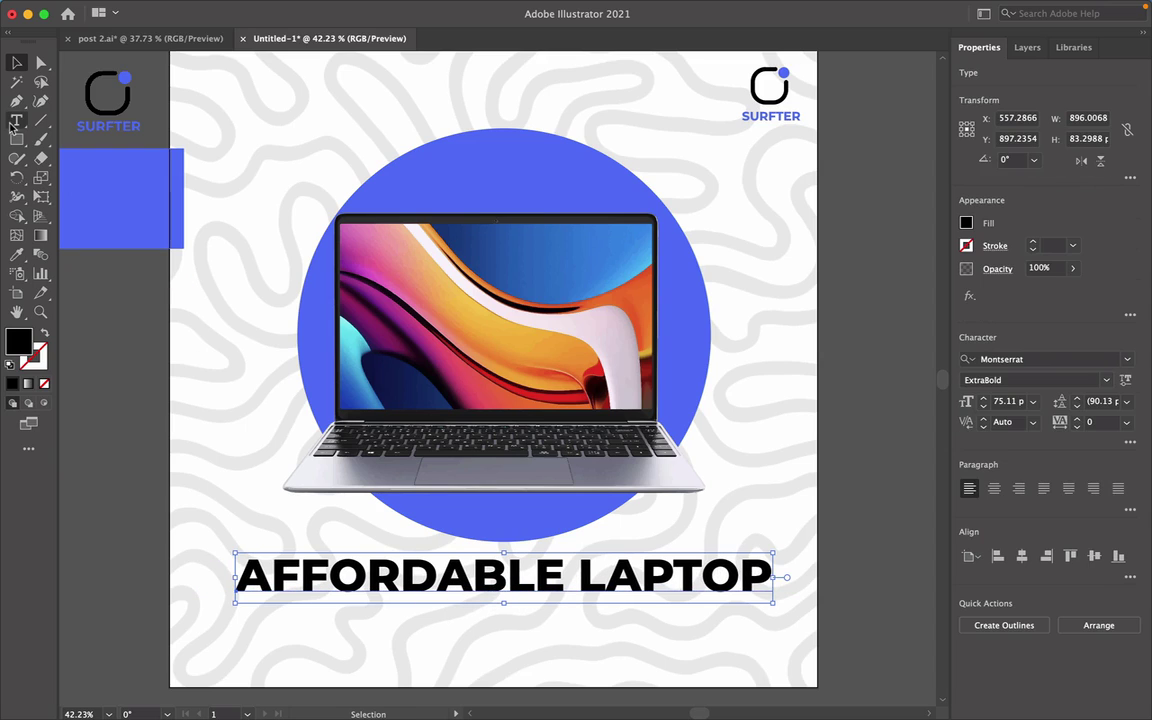
left_click(340, 640)
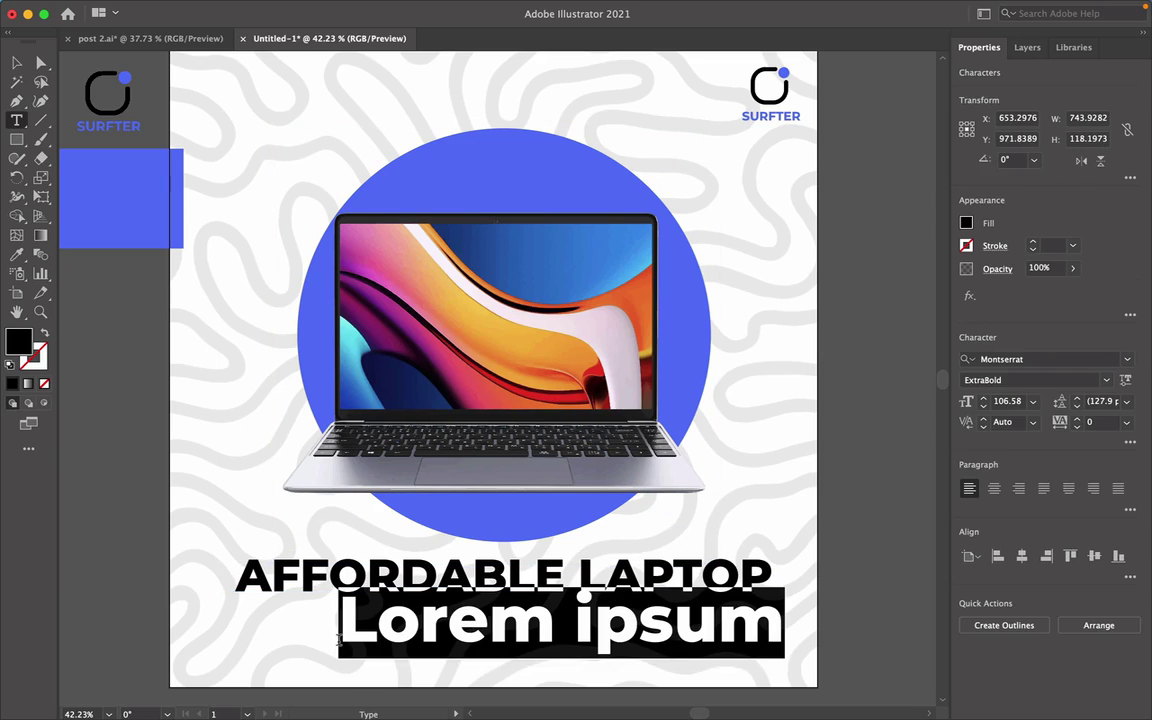
type("FOR")
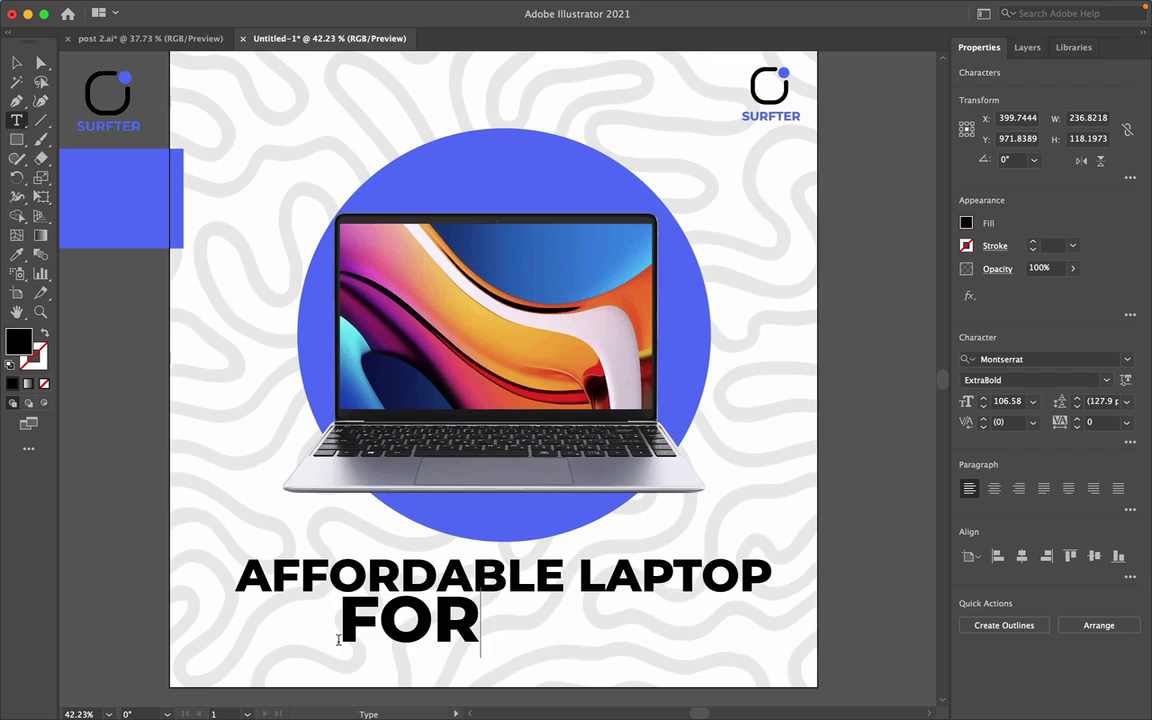
type(" AS L")
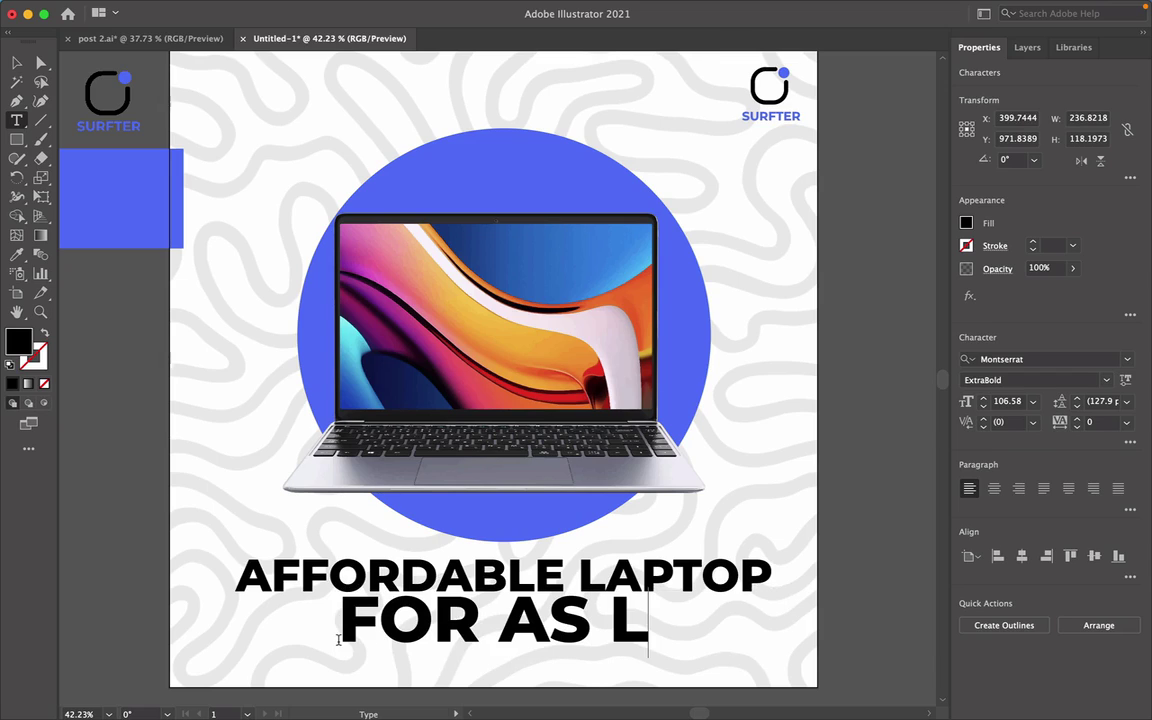
type("OW AS")
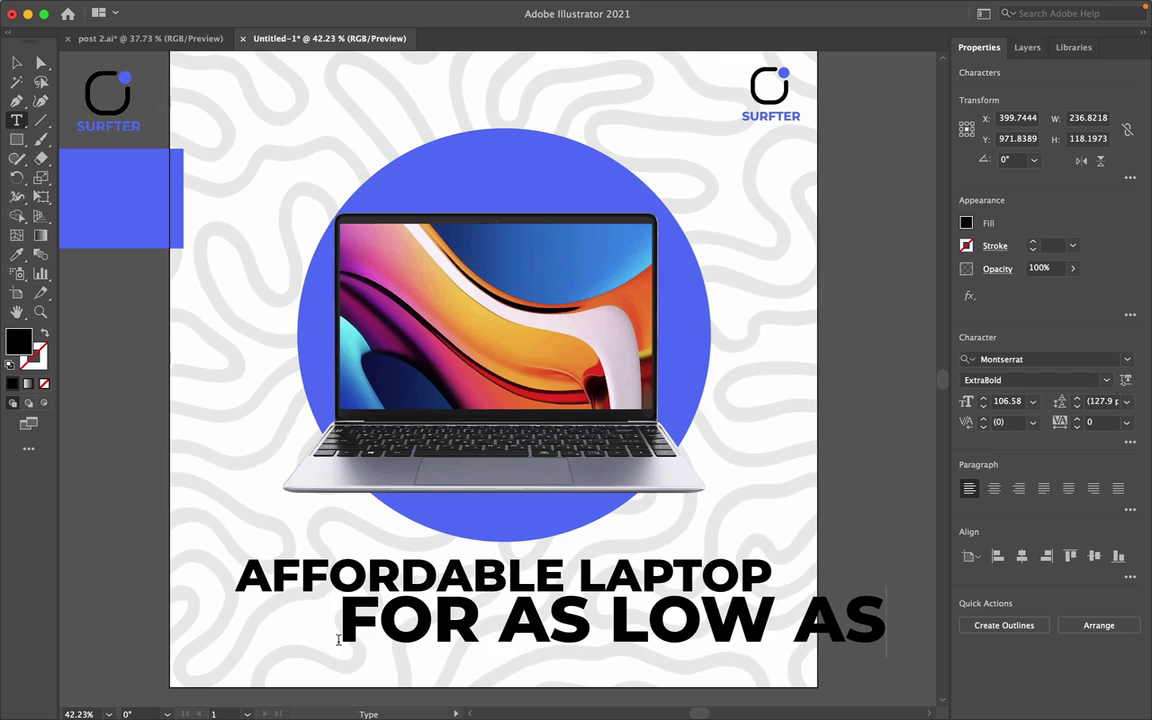
type(" 1")
Scale the price line down to fit under the headline and set it to Medium weight.
left_click(16, 63)
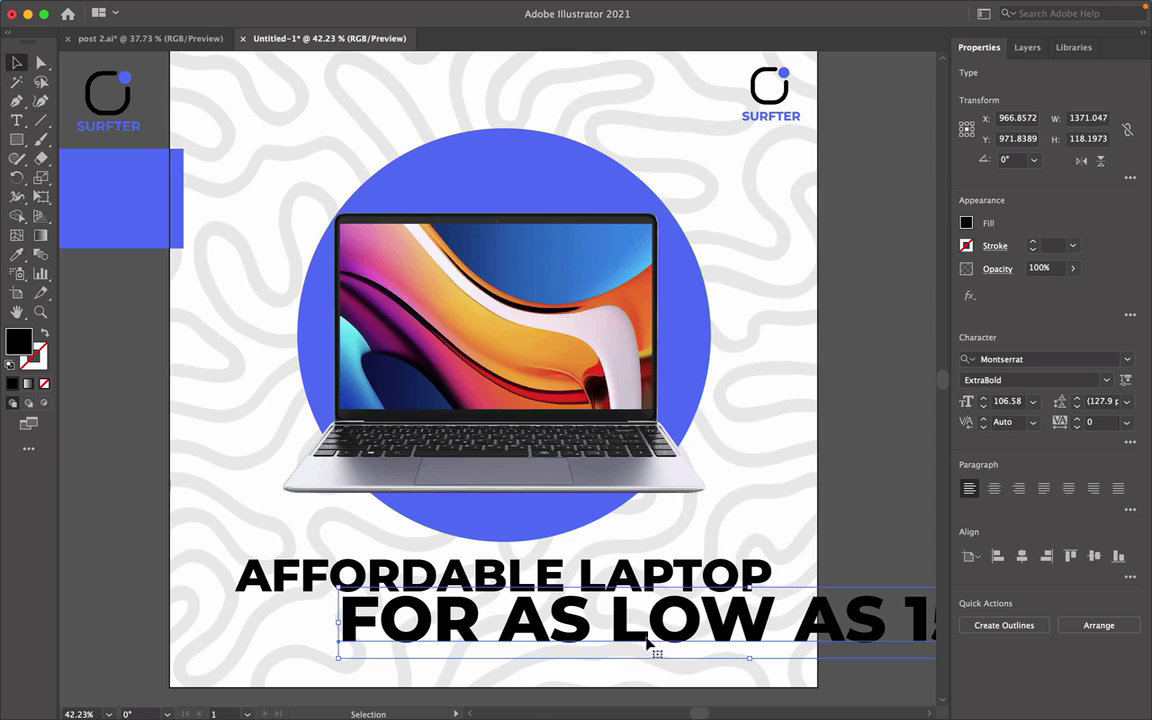
left_click_drag(591, 617, 562, 632)
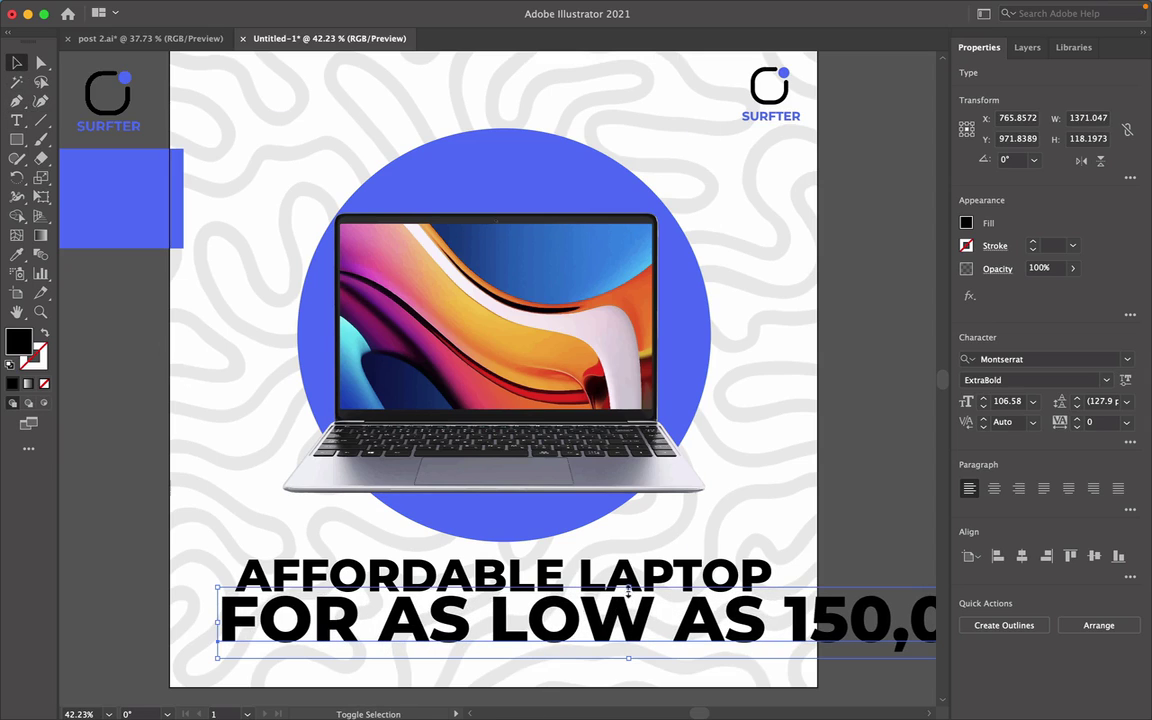
left_click_drag(628, 589, 629, 615)
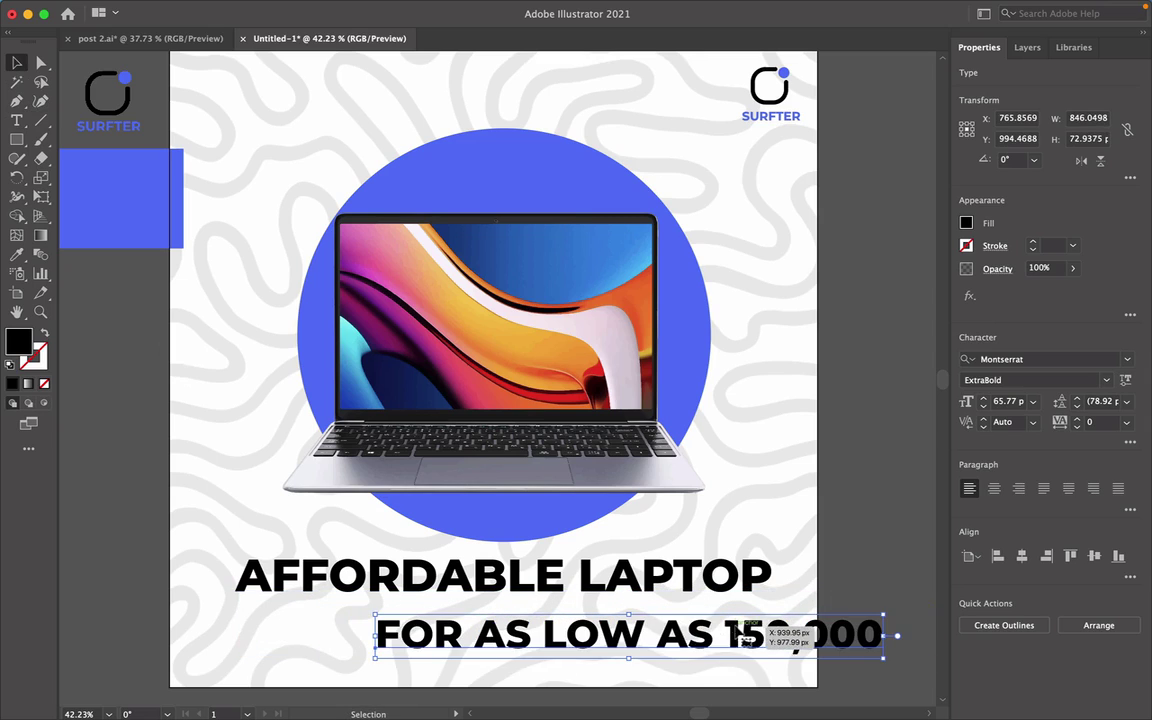
left_click_drag(735, 630, 624, 620)
left_click_drag(511, 601, 511, 609)
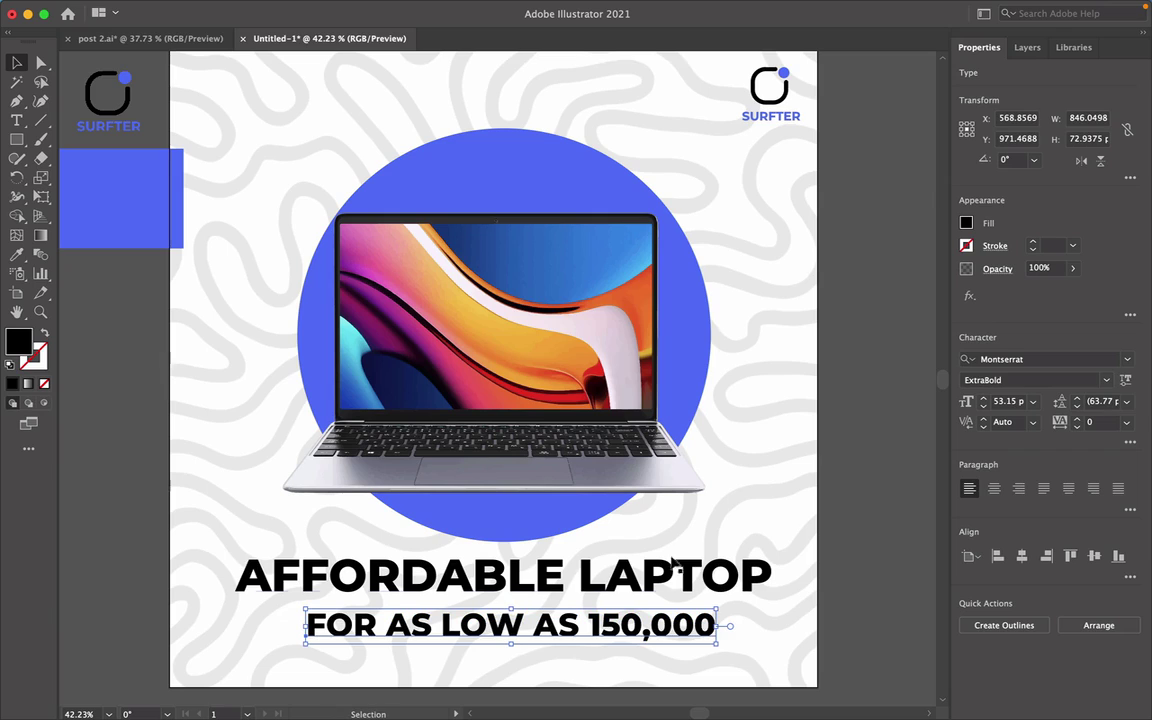
left_click(1102, 379)
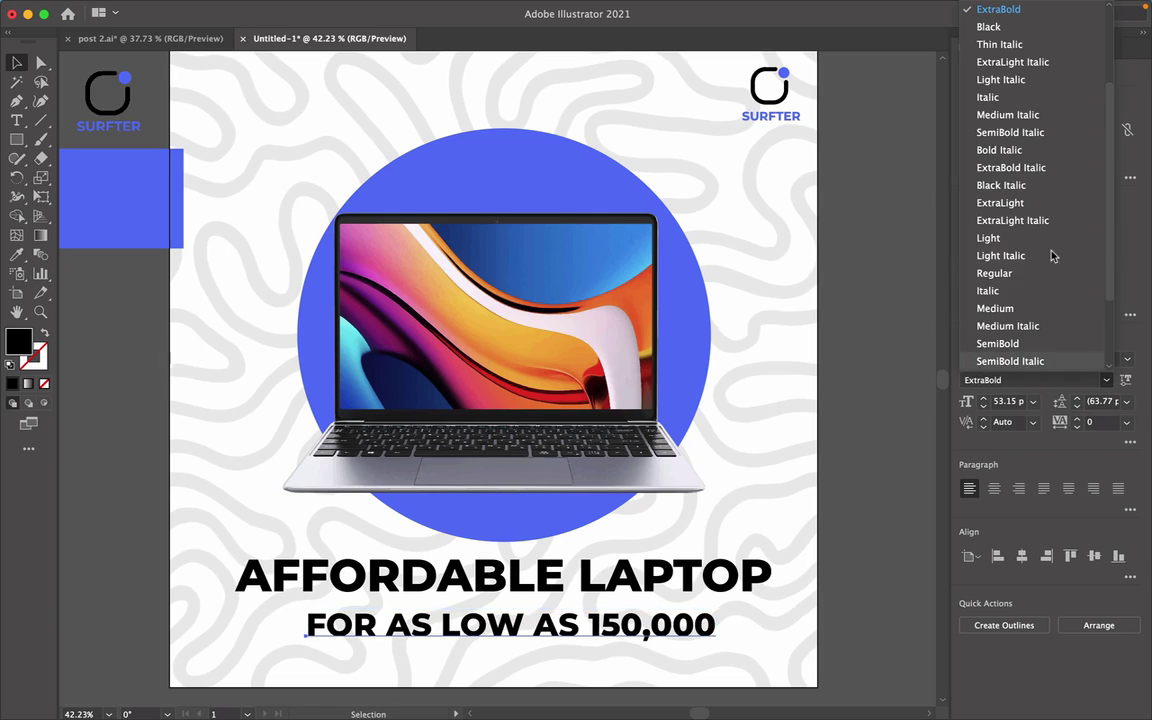
scroll(1050, 250, "up", 3)
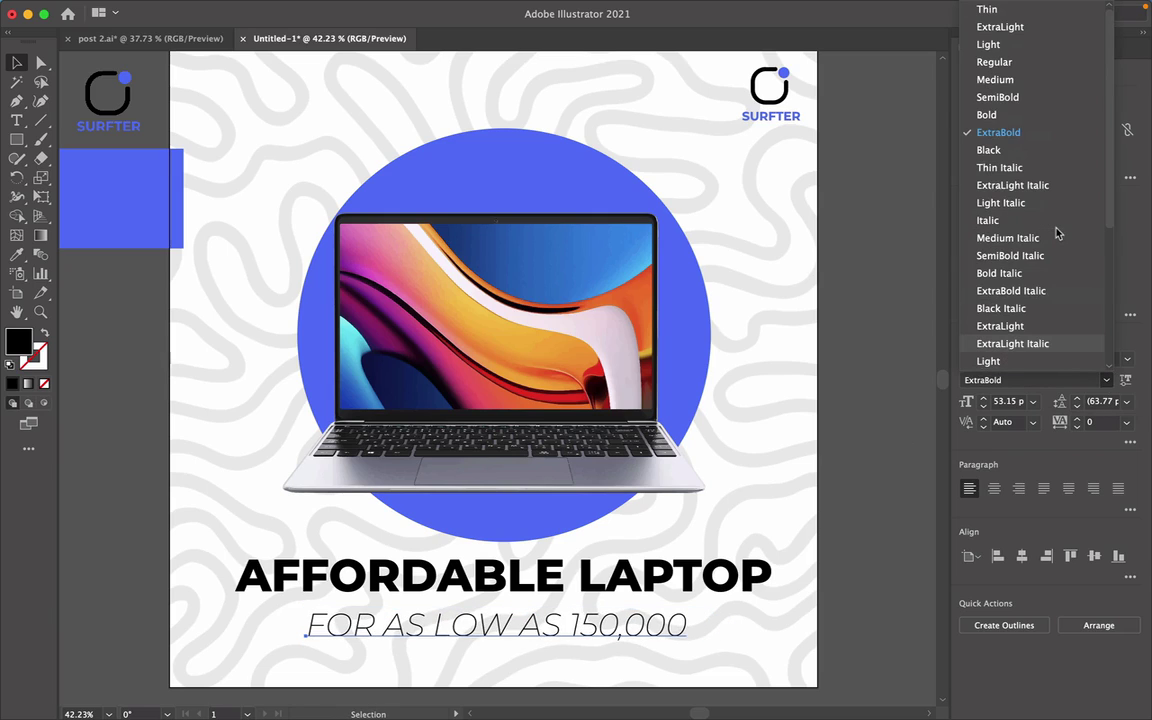
left_click(995, 80)
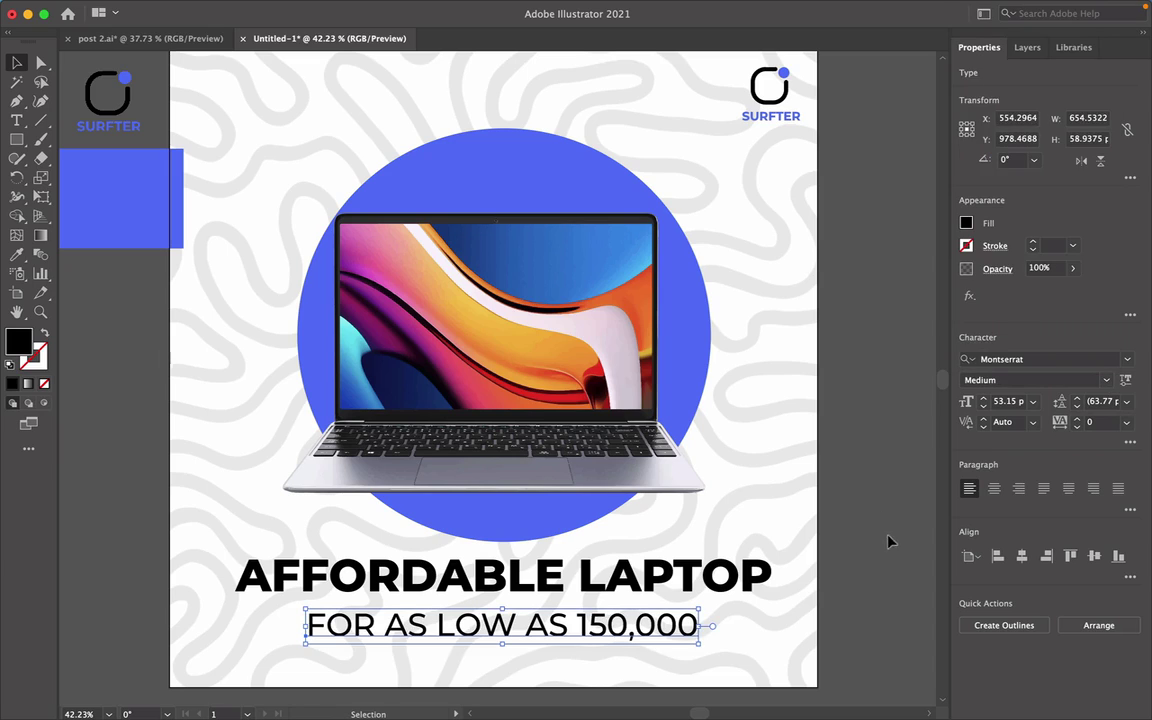
left_click(897, 561)
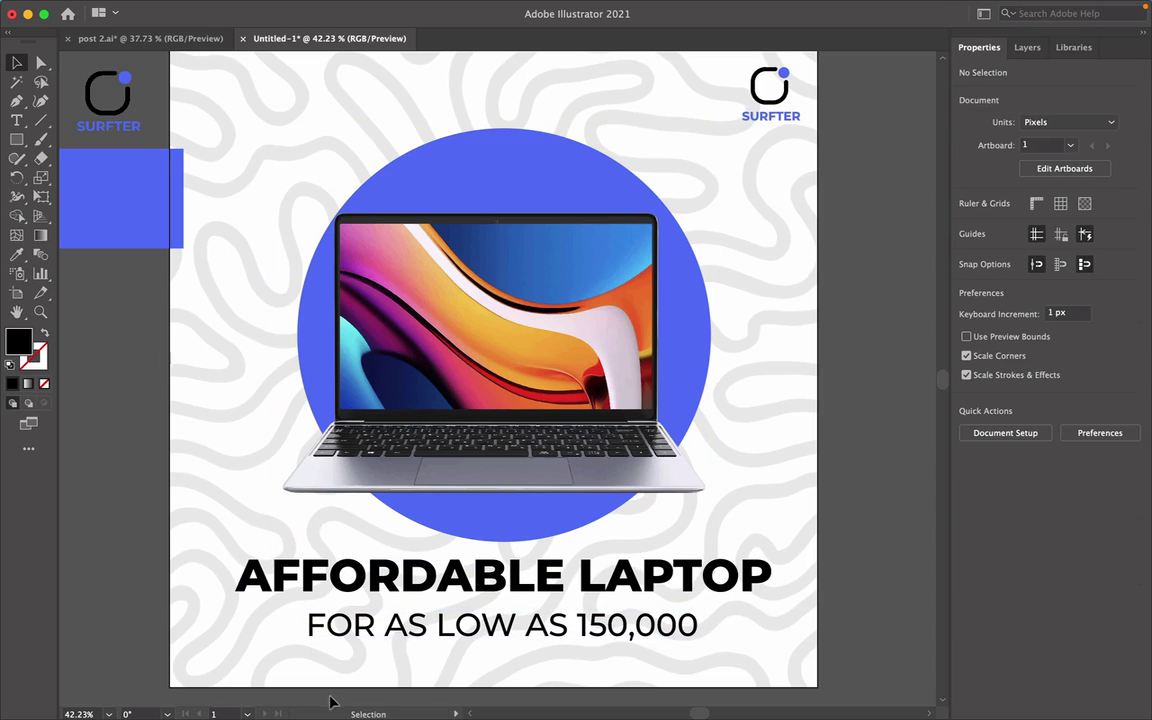
Horizontally centre the headline and price line on each other and position the block below the circle.
mouse_move(537, 624)
left_mouse_down()
mouse_move(538, 614)
mouse_move(554, 623)
left_mouse_up()
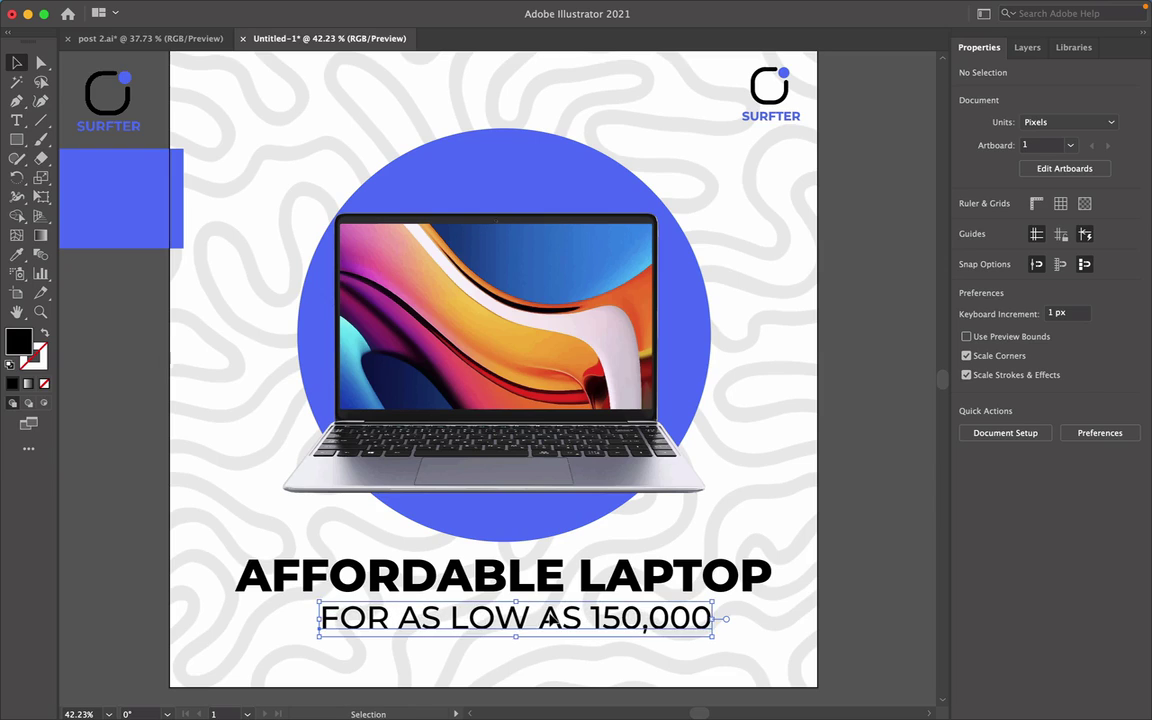
left_click(884, 583)
left_click_drag(222, 224, 511, 349)
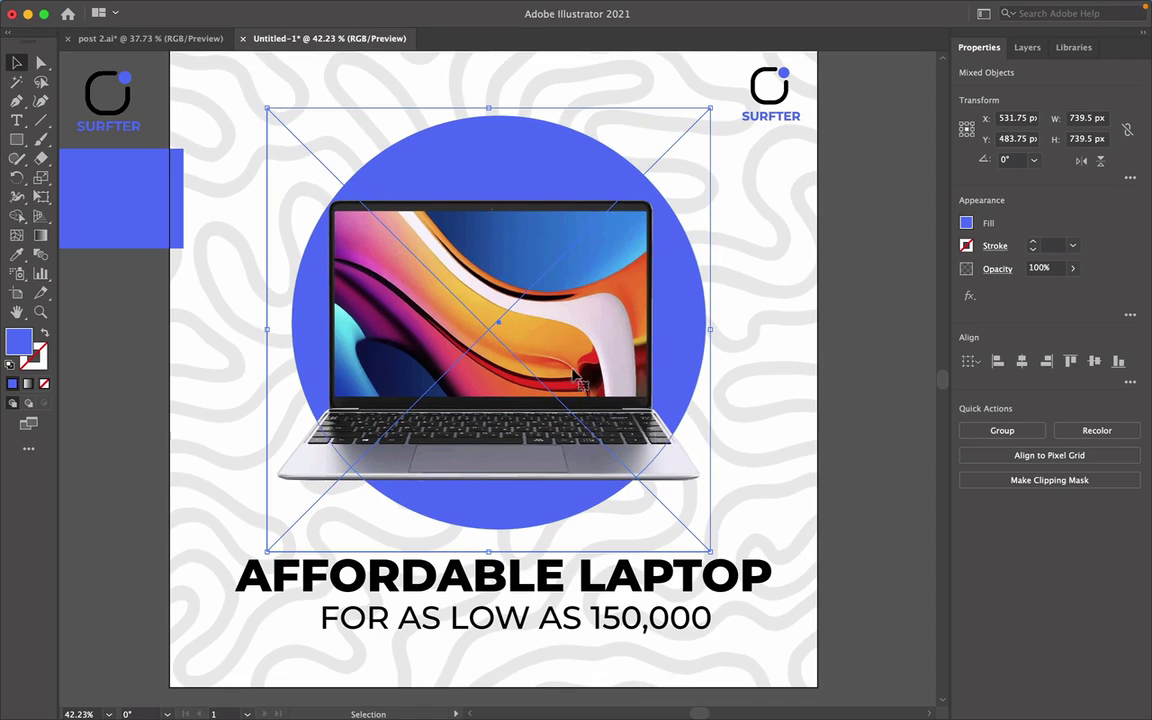
left_click(854, 548)
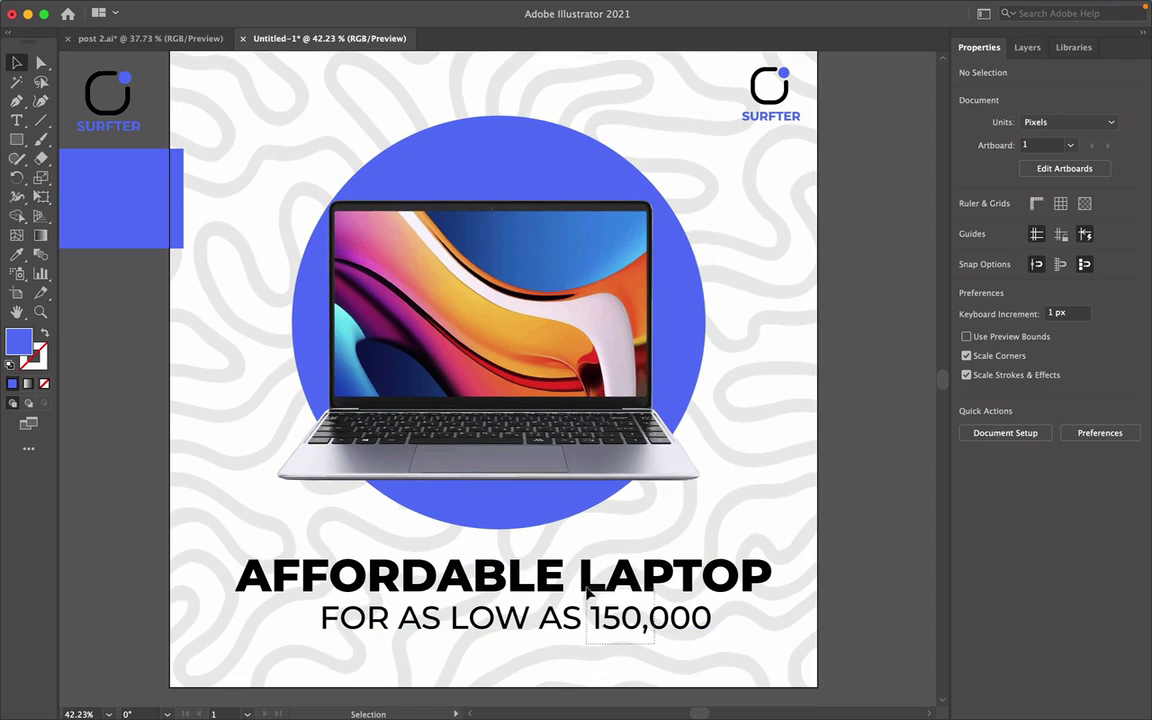
left_click_drag(594, 589, 596, 578)
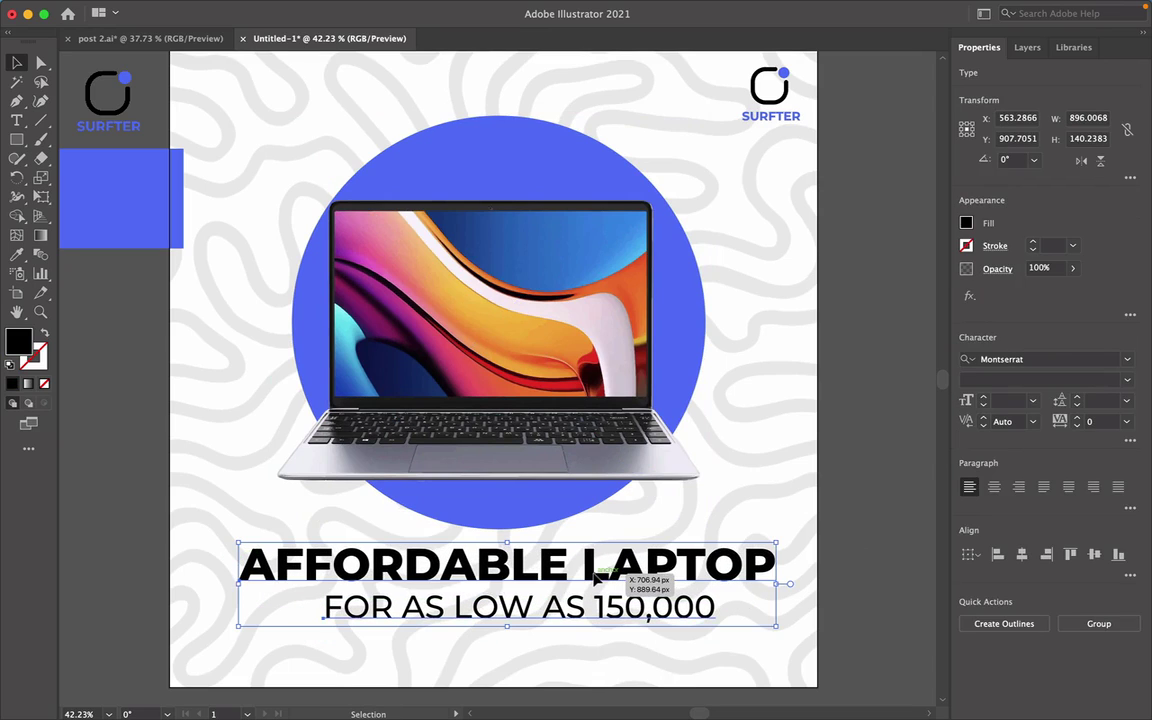
left_click(1022, 556)
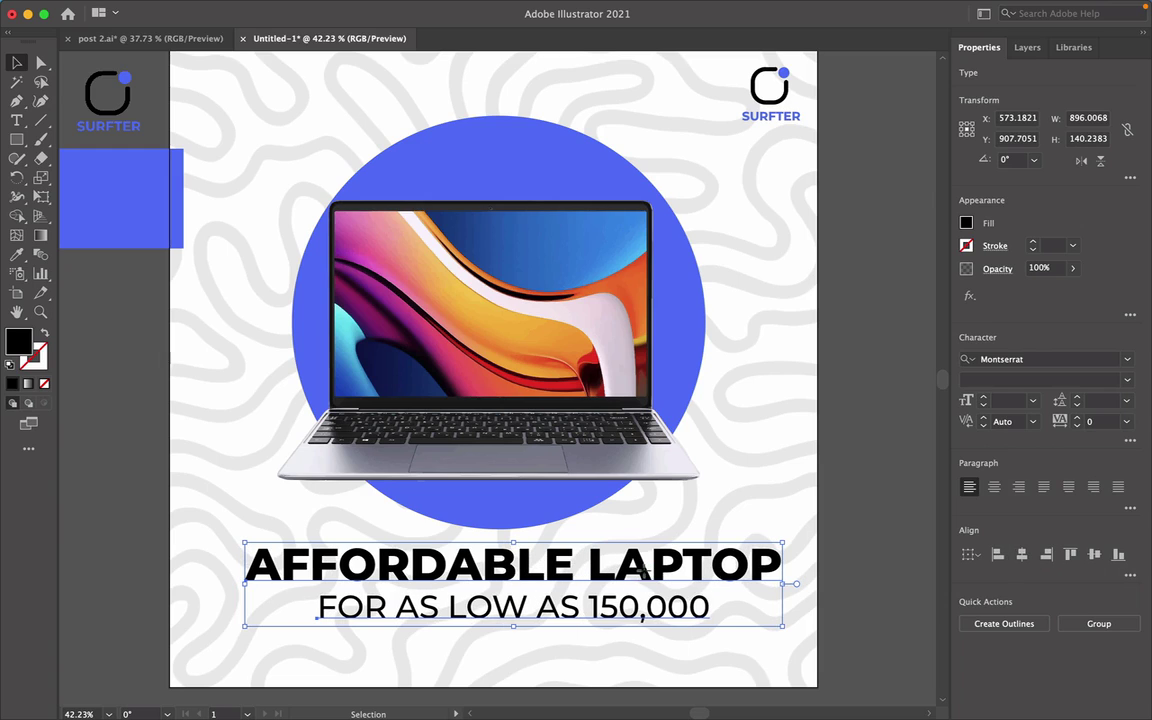
left_click_drag(643, 580, 623, 578)
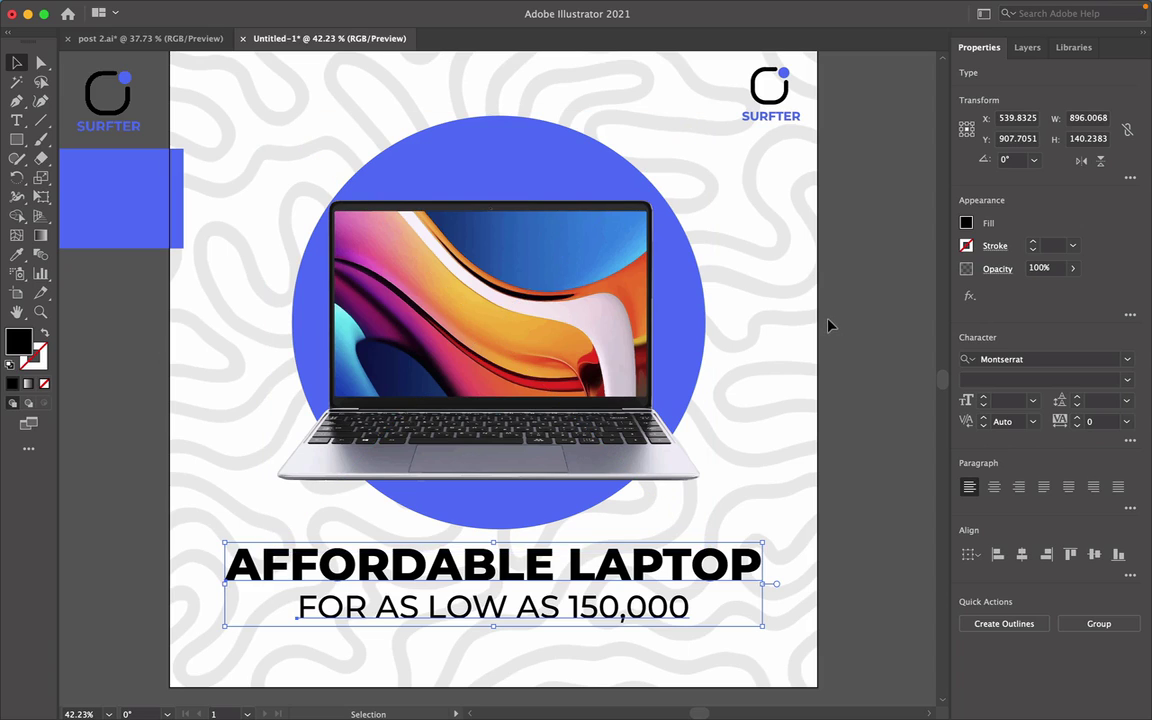
Eyedrop the circle's blue onto AFFORDABLE LAPTOP and drag the stray blue bar off the logo.
scroll(826, 399, "down", 2)
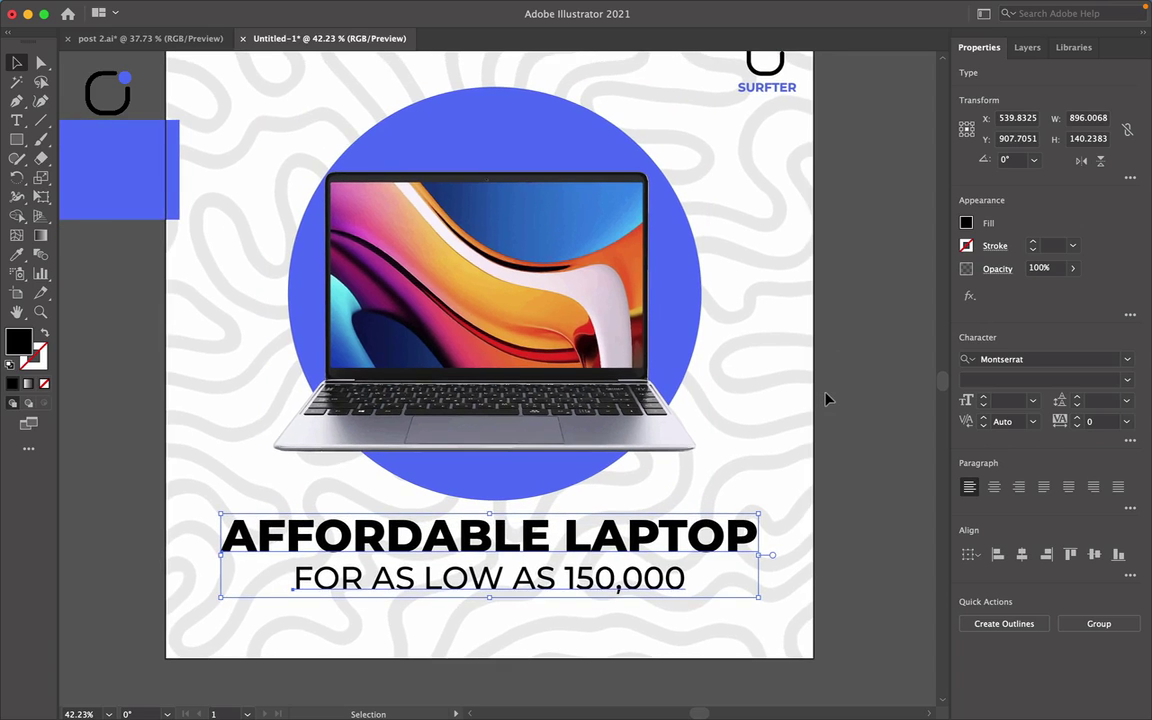
left_click(825, 426)
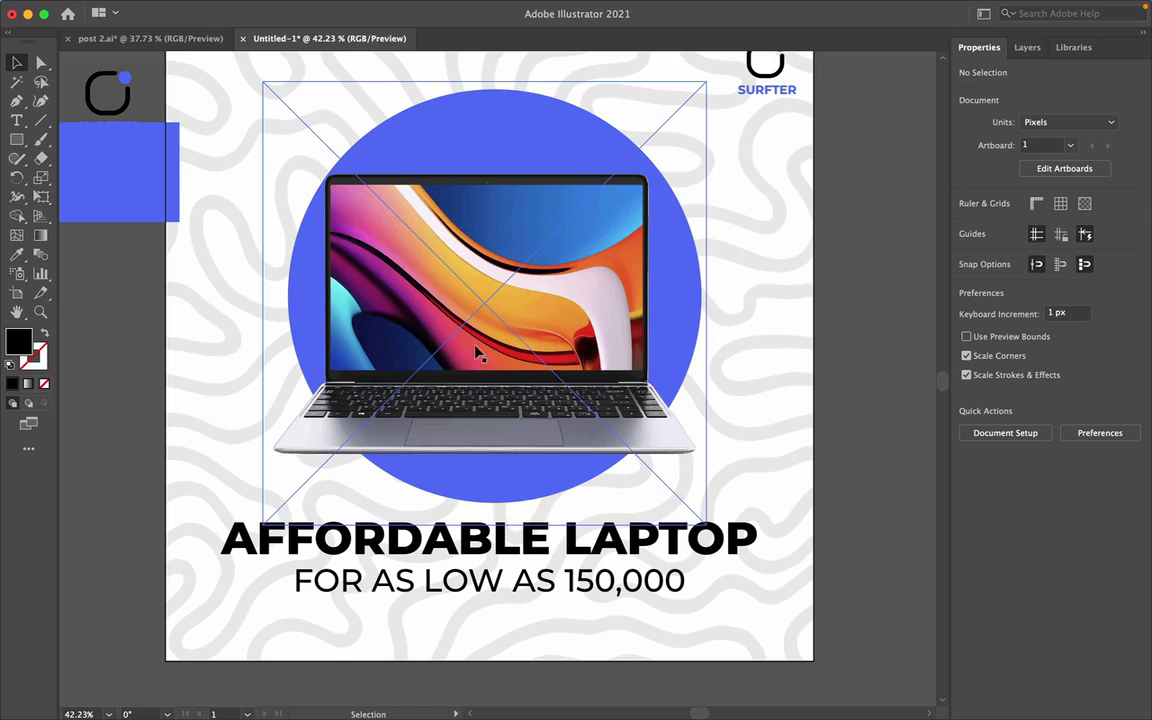
left_click(262, 528)
key("i")
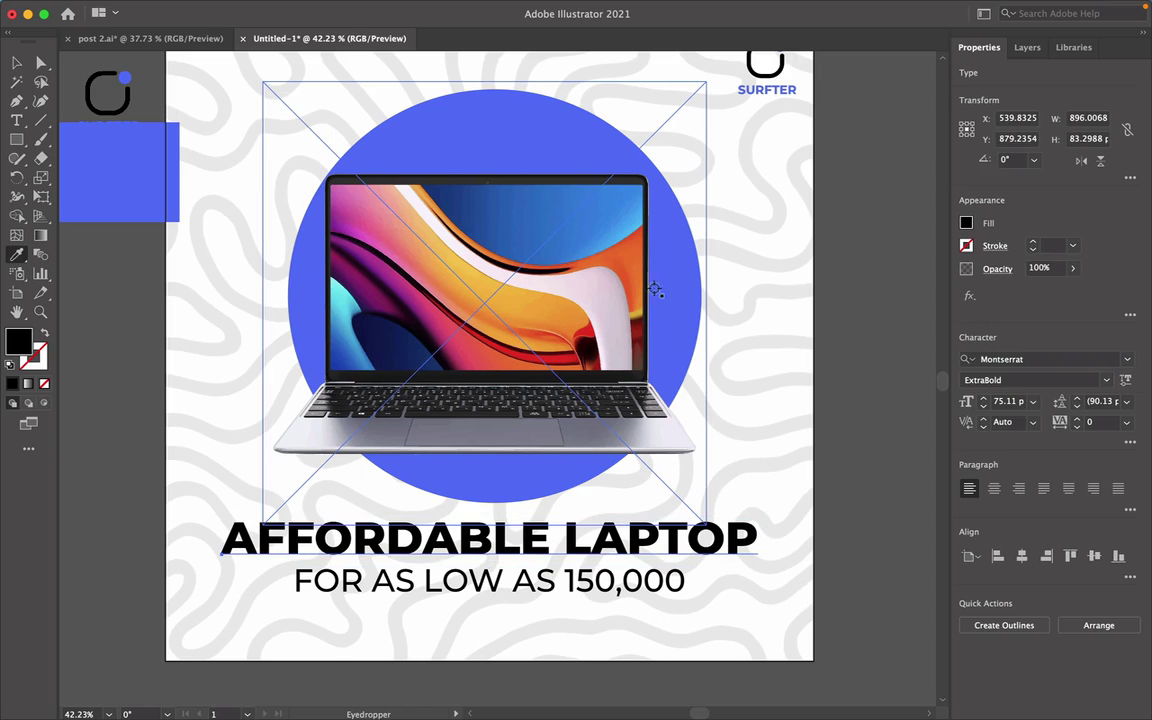
left_click(677, 283)
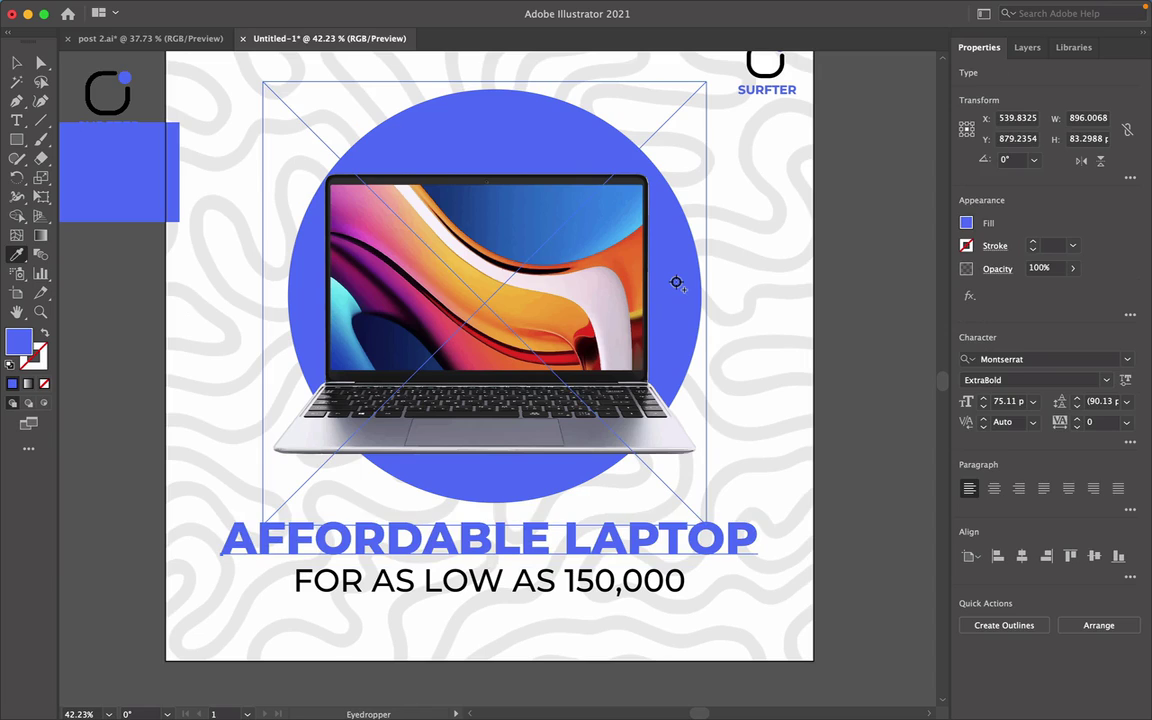
key("v")
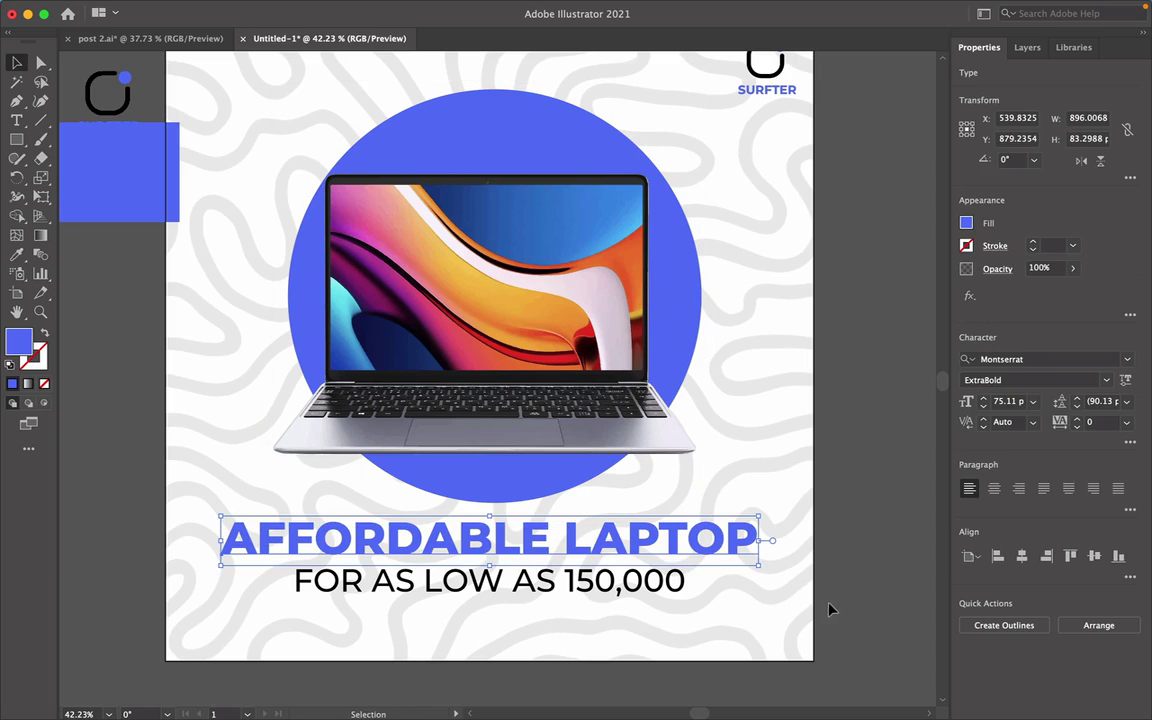
left_click(829, 609)
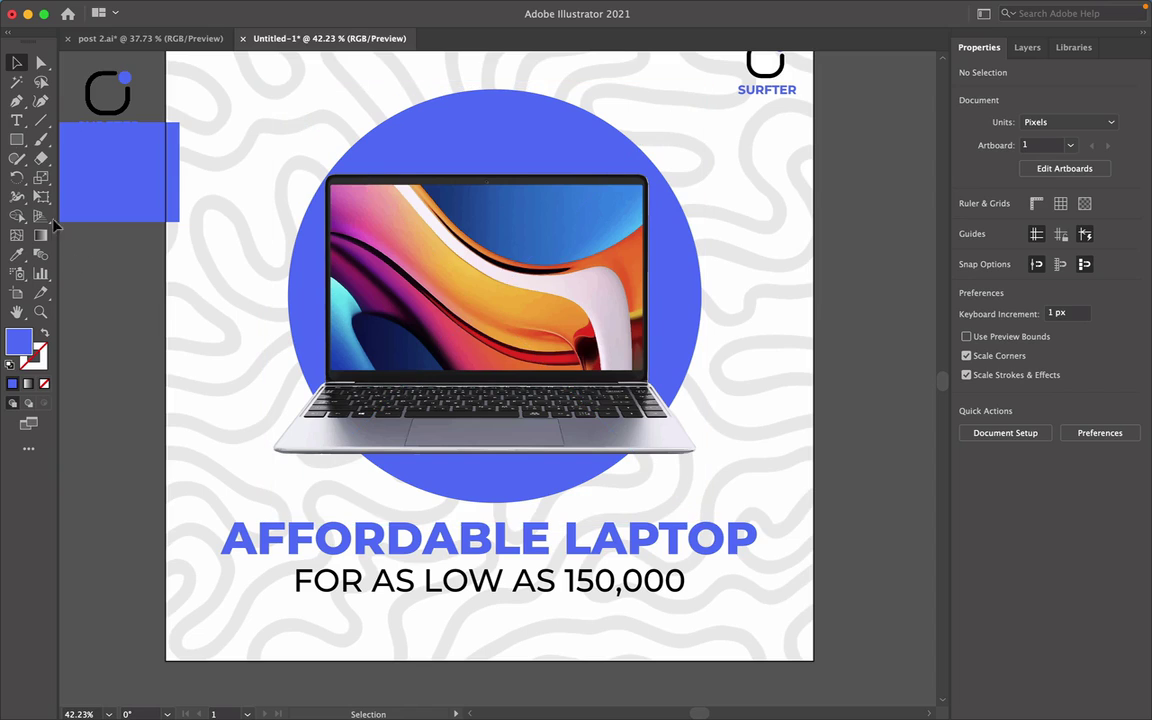
left_click_drag(100, 148, 338, 633)
Delete the blue bar and duplicate the price line below, retyping it as 'CALL:'.
key("Delete")
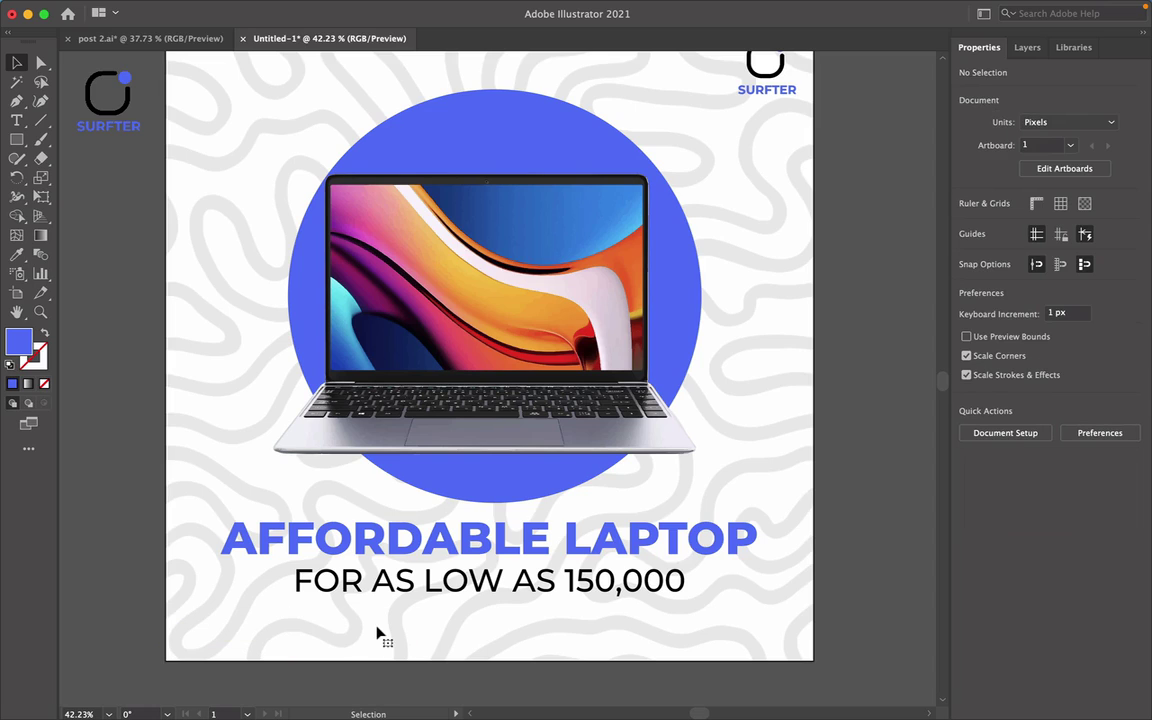
left_click(380, 582)
left_click_drag(390, 586, 388, 633)
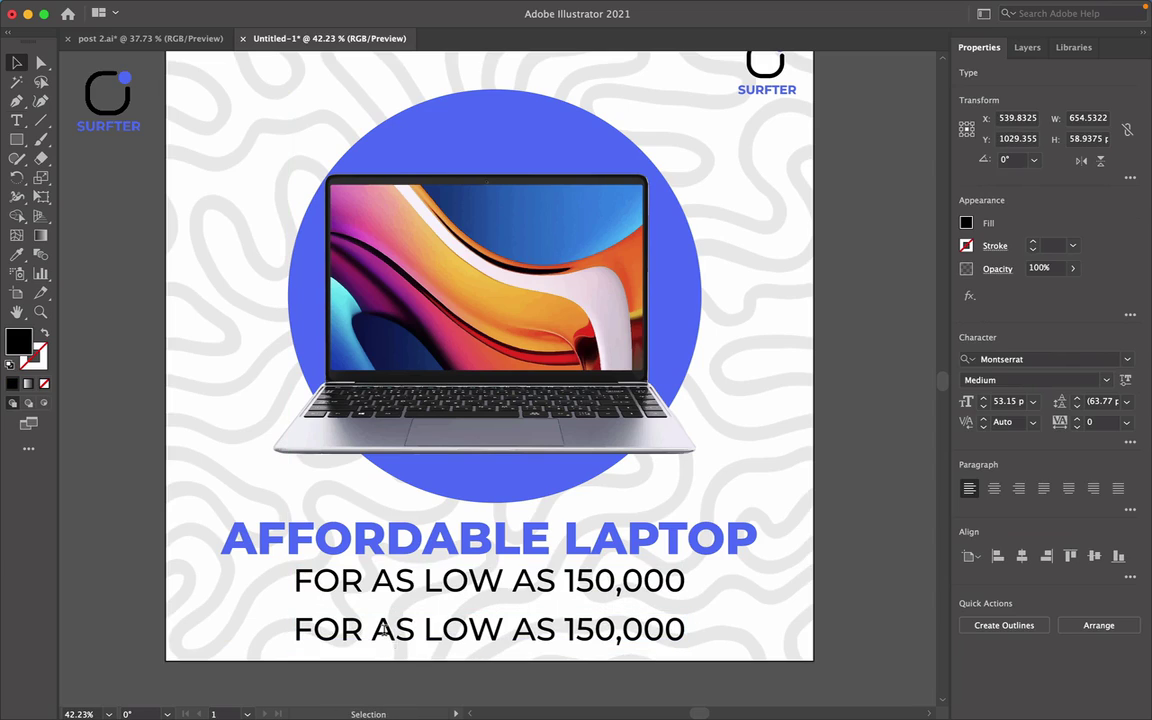
key("t")
triple_click(384, 630)
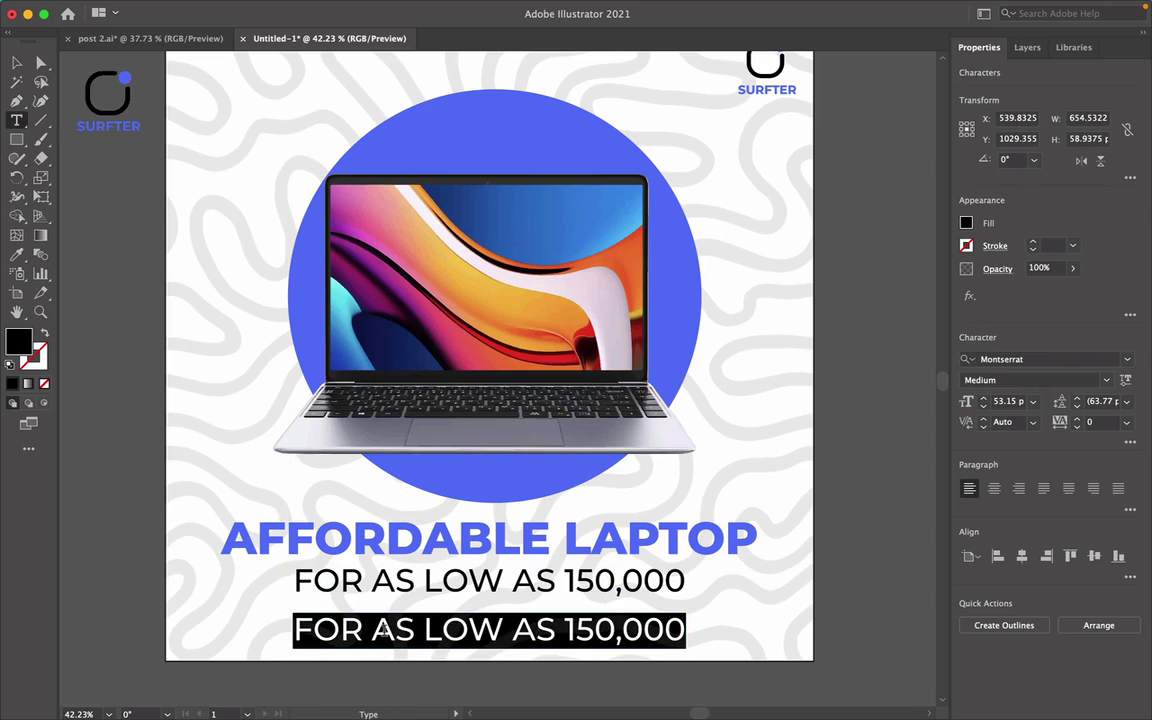
type("C")
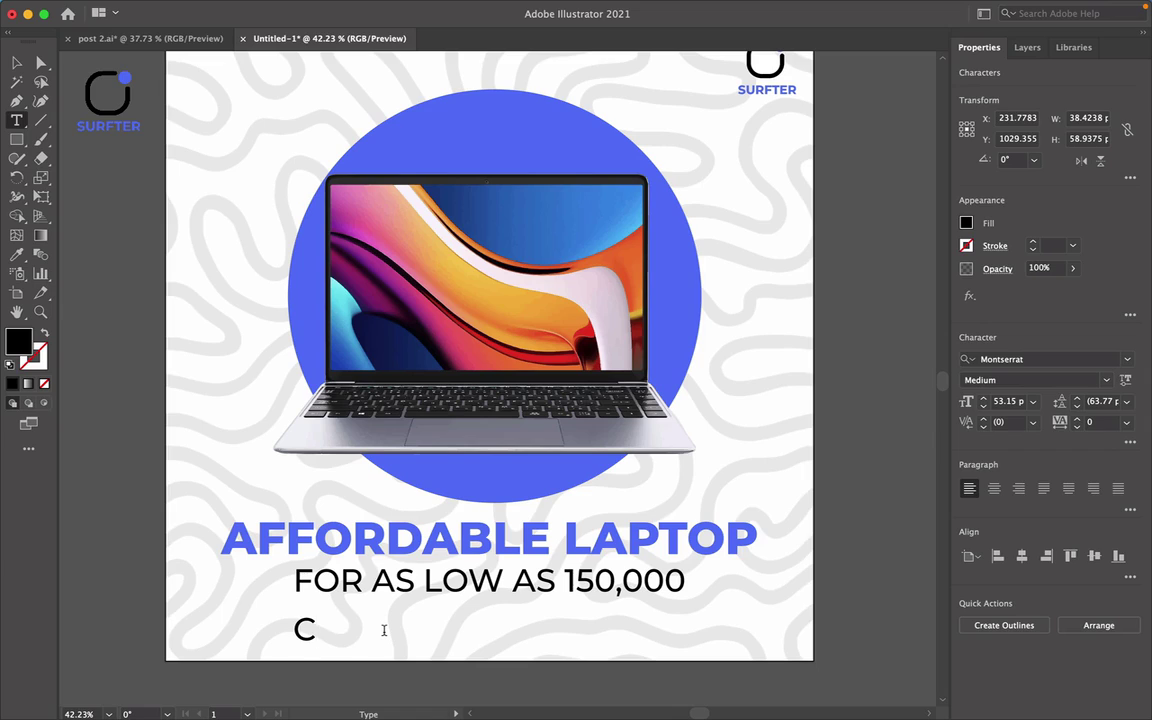
type("ALL:")
key("Escape")
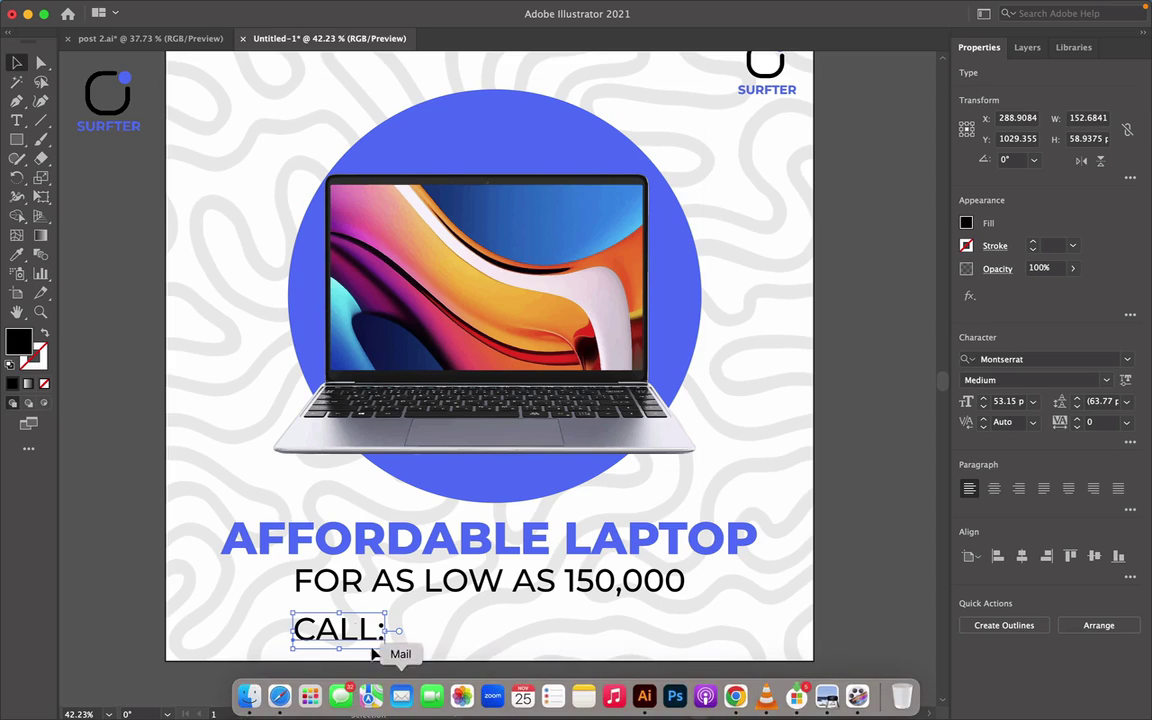
Duplicate 'CALL:' to its right, enter the contact phone number, and select both.
left_click_drag(343, 628, 492, 628)
type("t")
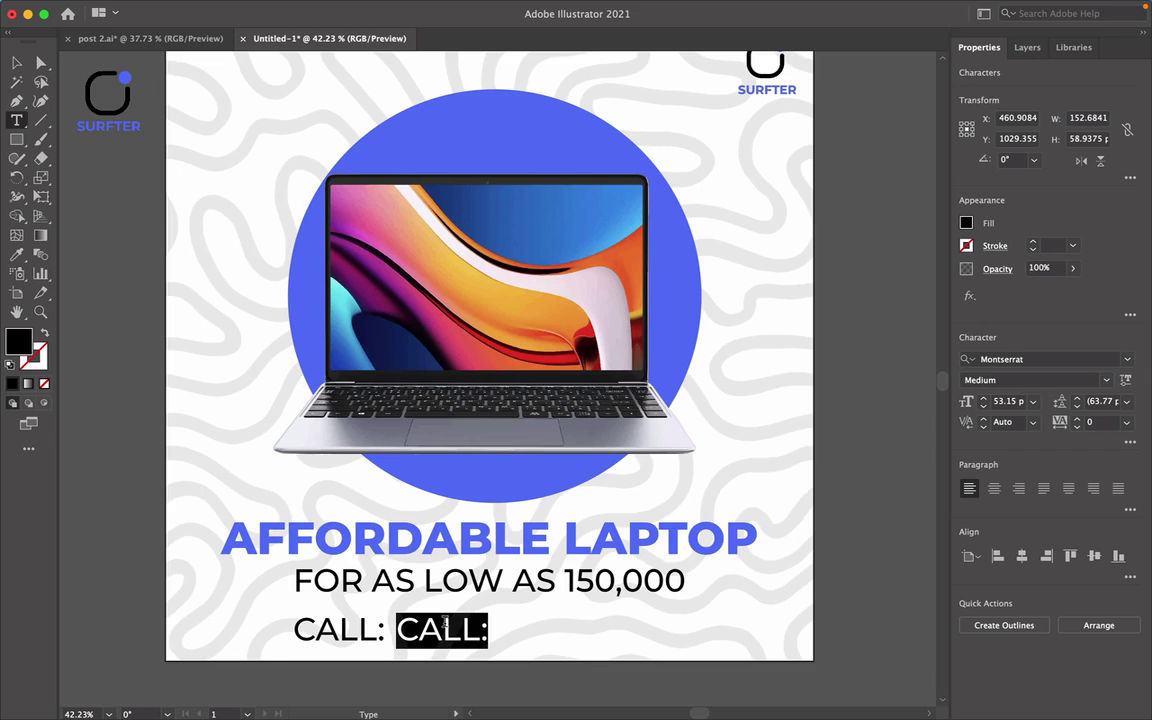
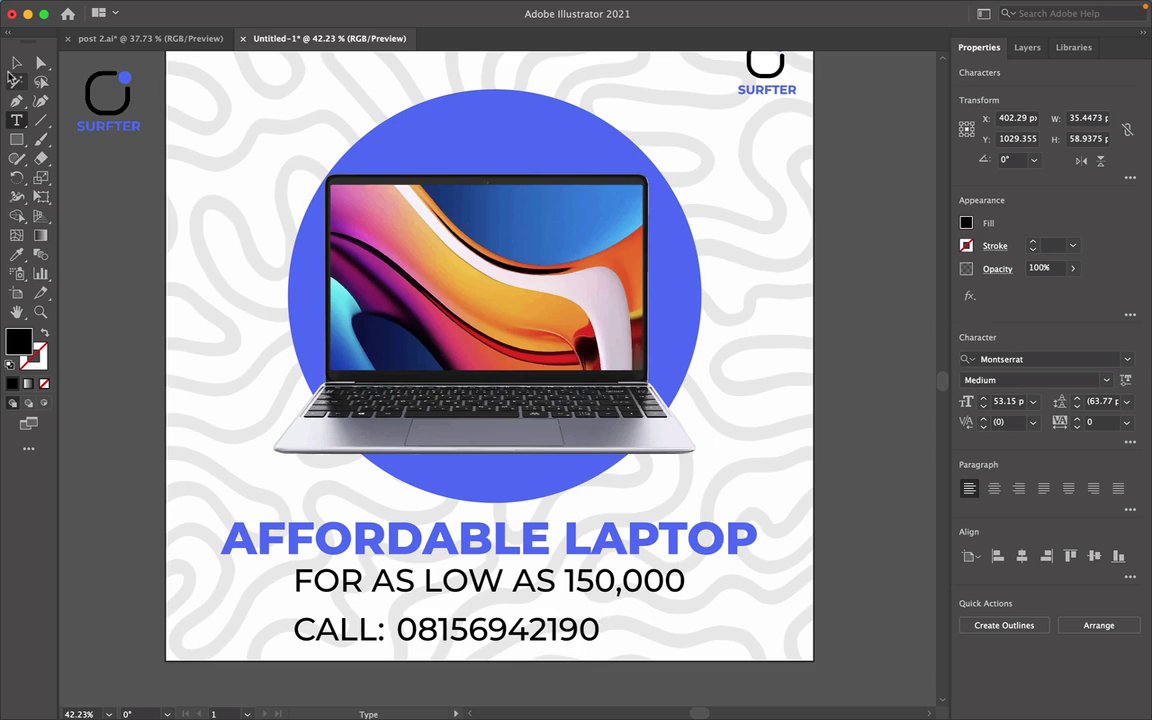
left_click(16, 62)
left_click(370, 678)
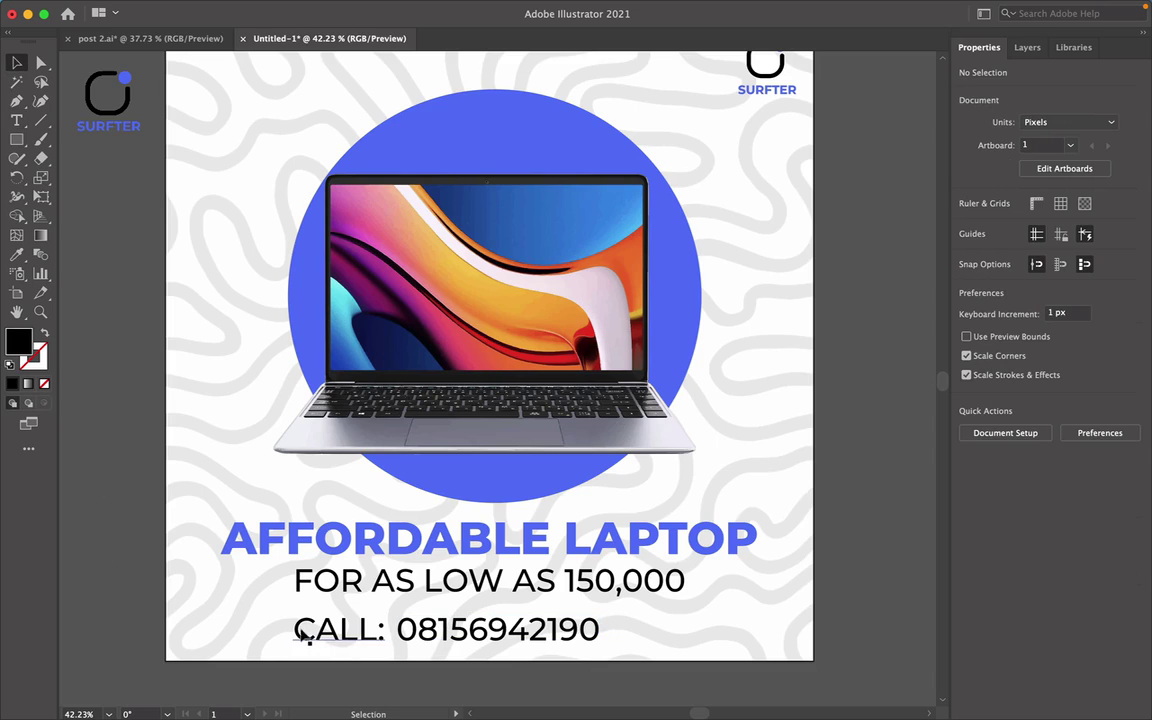
left_click_drag(290, 612, 473, 648)
Scale the CALL line down and group its label and number.
left_click_drag(294, 630, 376, 629)
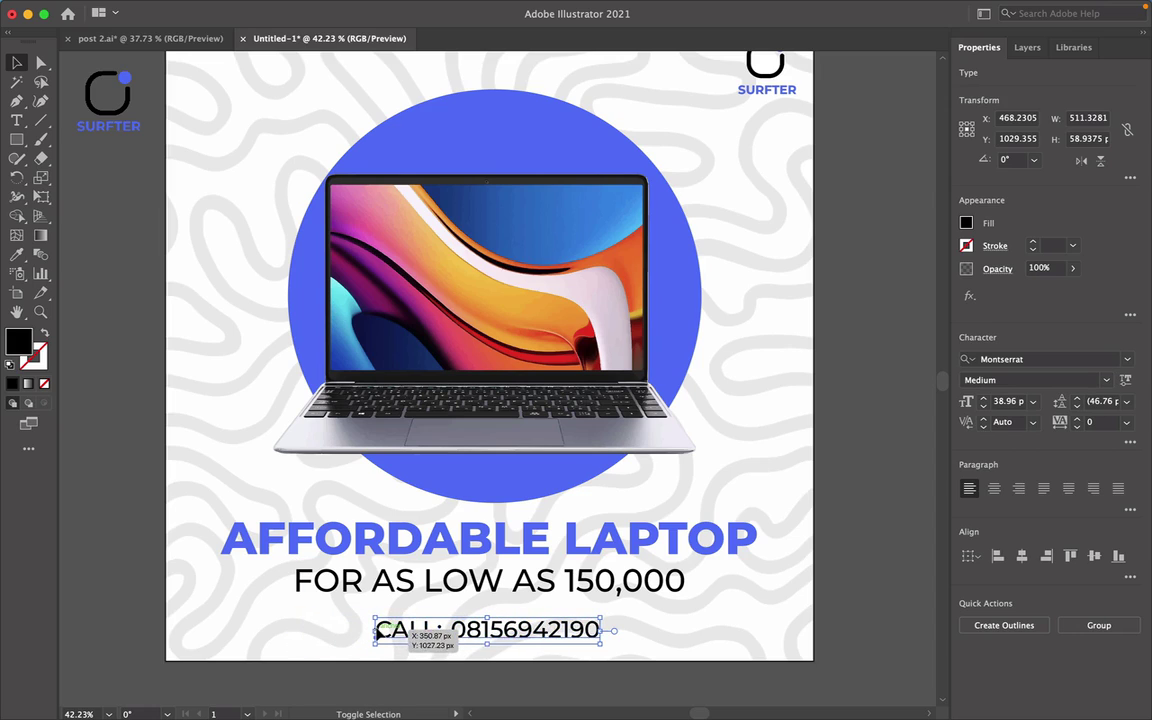
mouse_move(503, 628)
left_mouse_down()
mouse_move(520, 625)
mouse_move(509, 617)
left_mouse_up()
key("a")
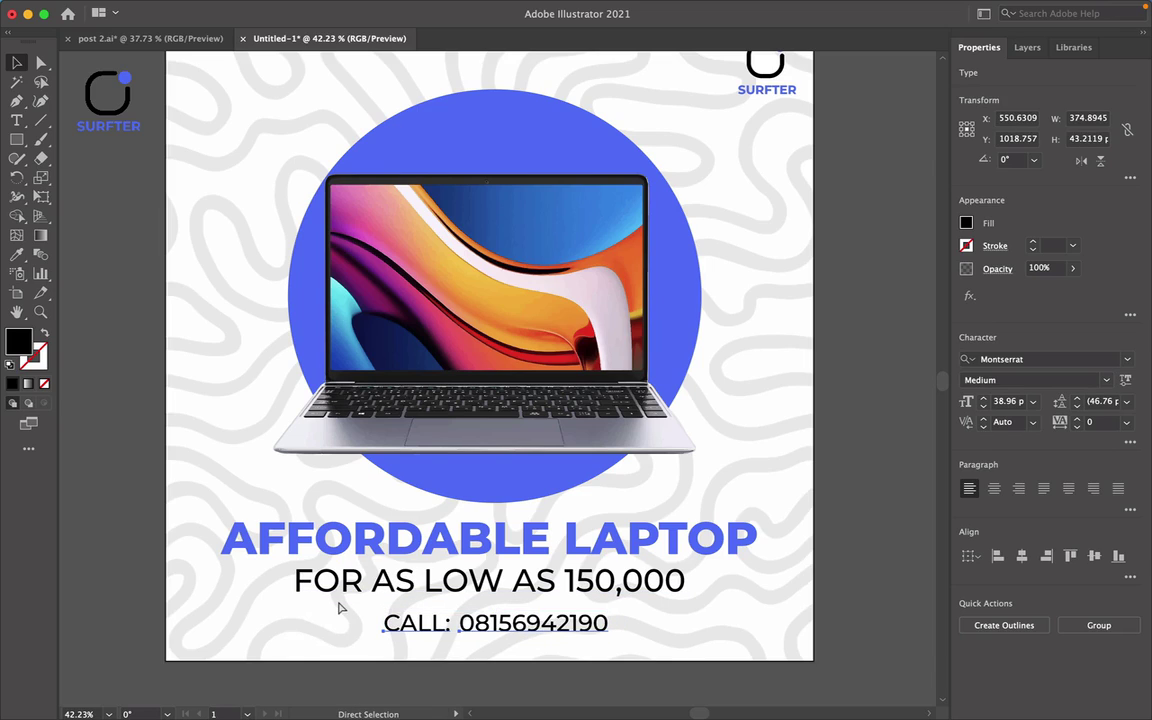
key("v")
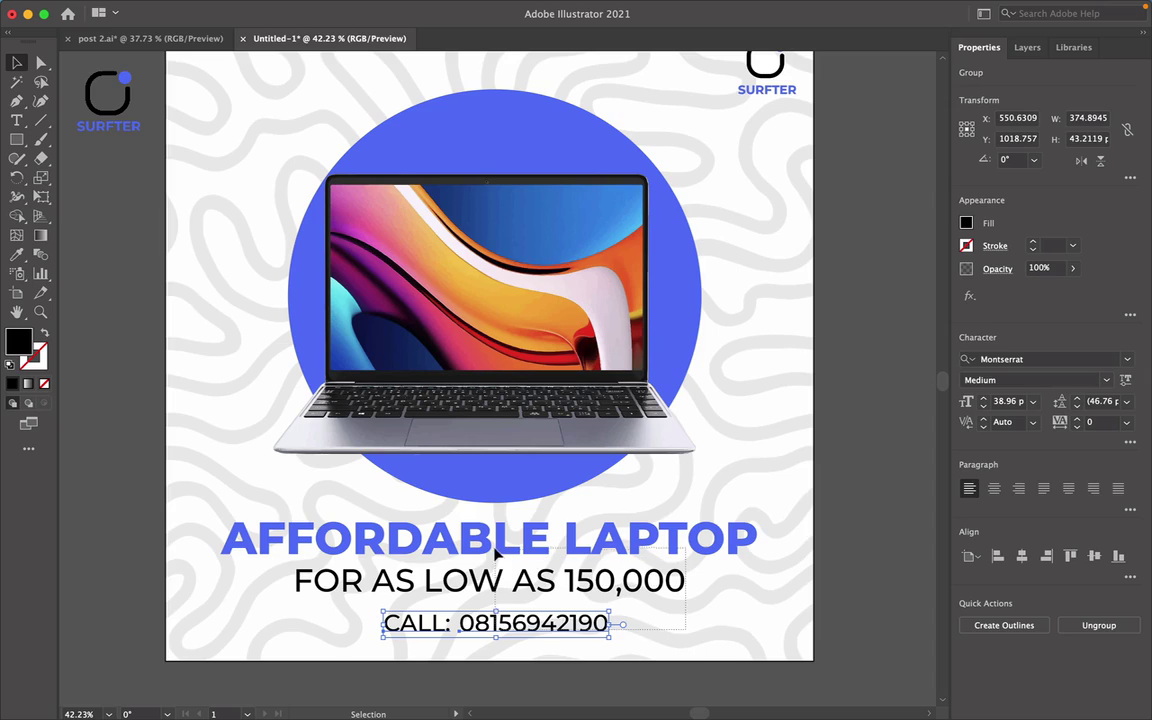
Centre the CALL line horizontally with the headline and price lines.
left_click(540, 548, "shift")
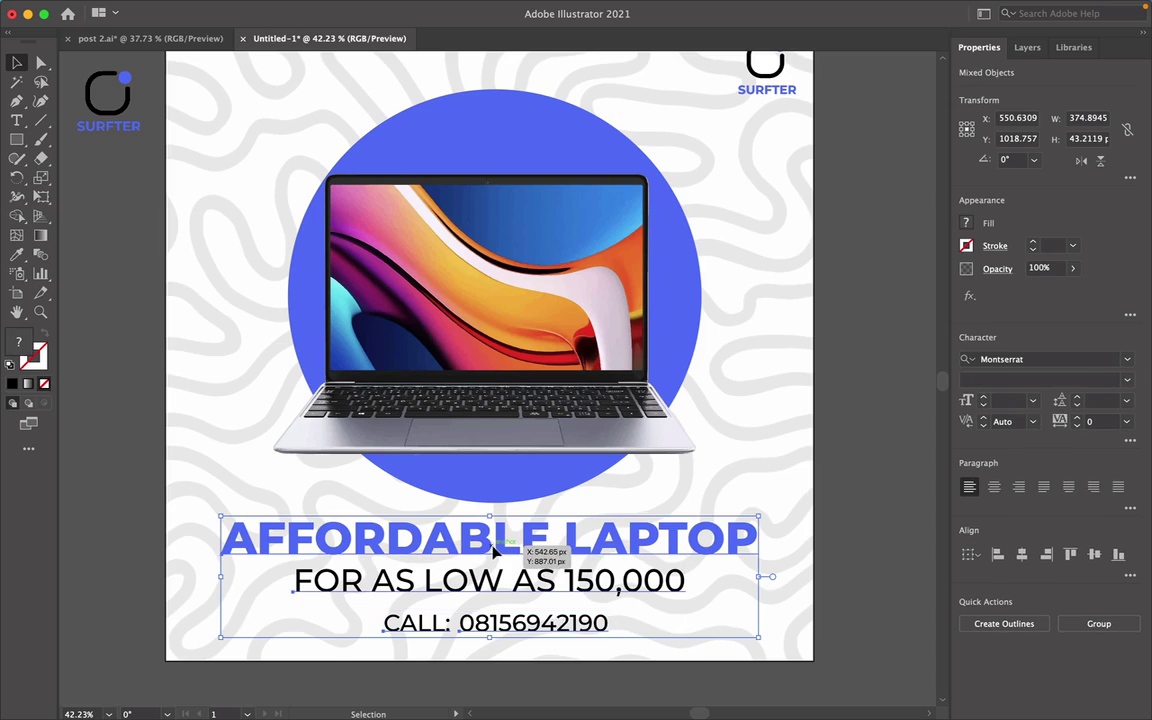
left_click(1022, 554)
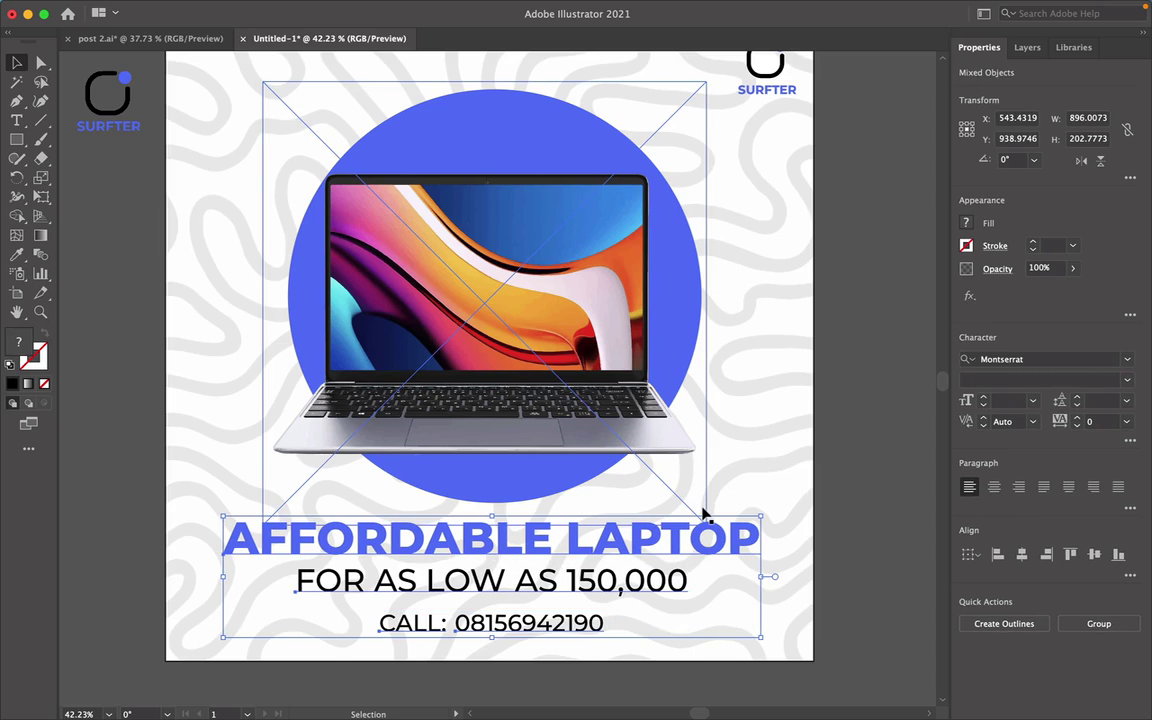
left_click(841, 568)
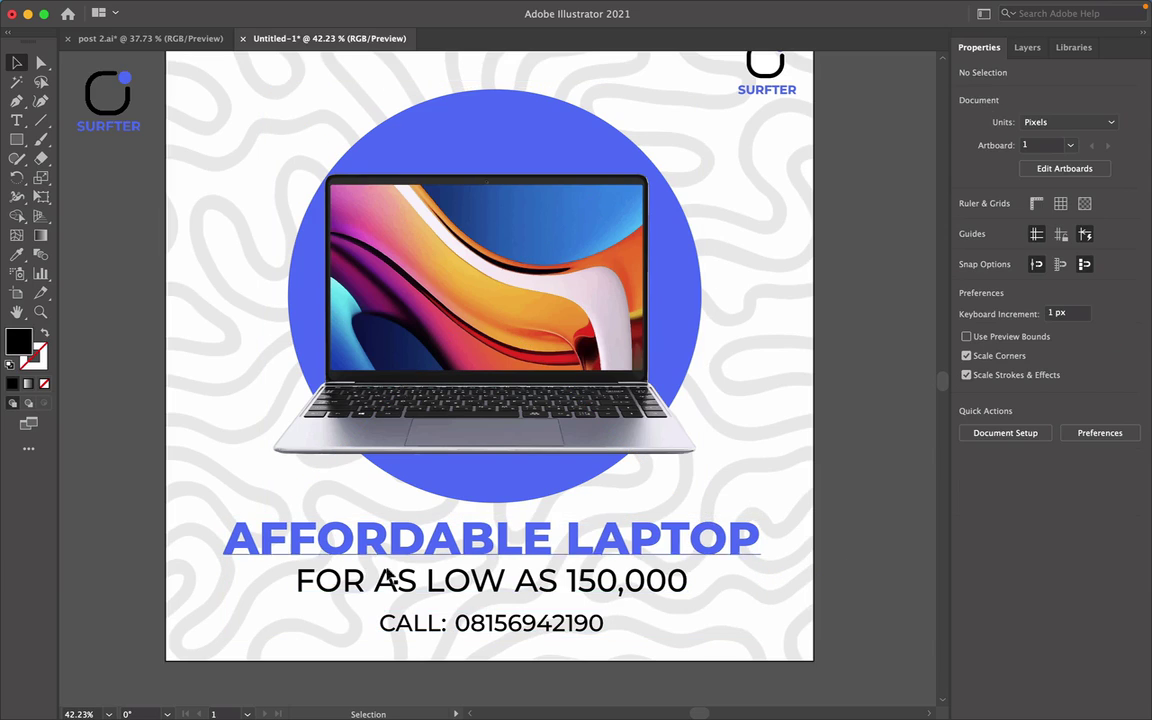
left_click(19, 140)
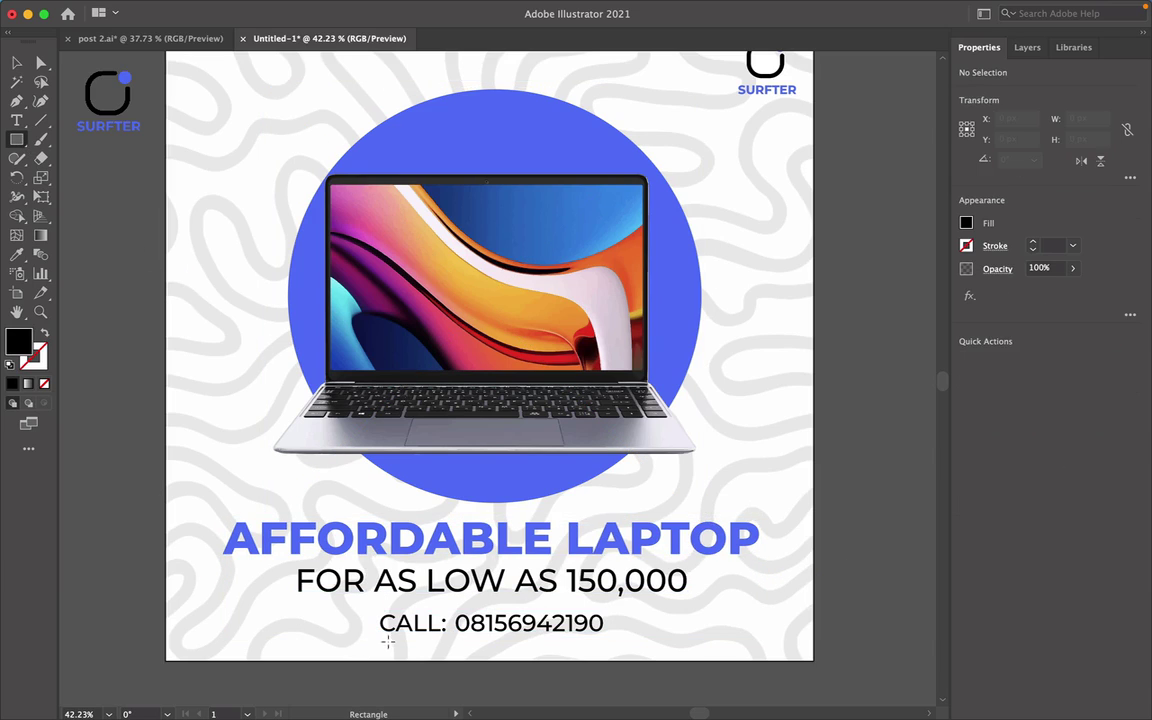
Draw a bar across the CALL line, fill it with the circle's blue, and move it aside.
left_click_drag(353, 615, 680, 654)
key("i")
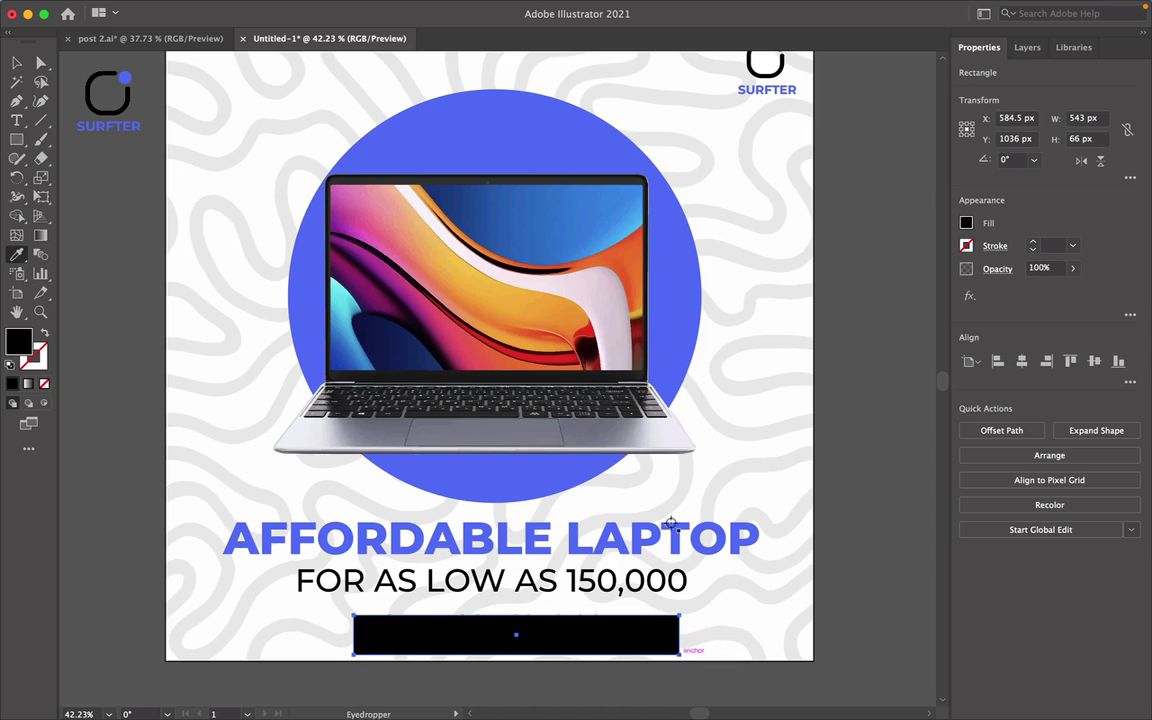
left_click(682, 233)
key("v")
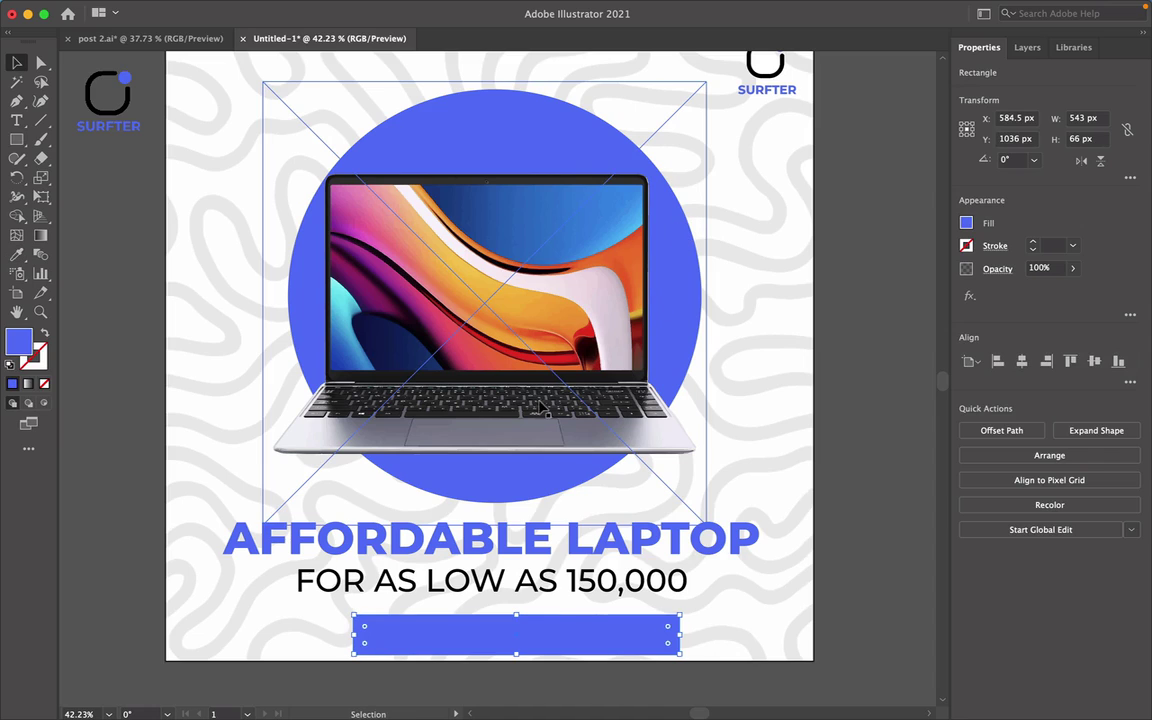
left_click_drag(673, 646, 494, 638)
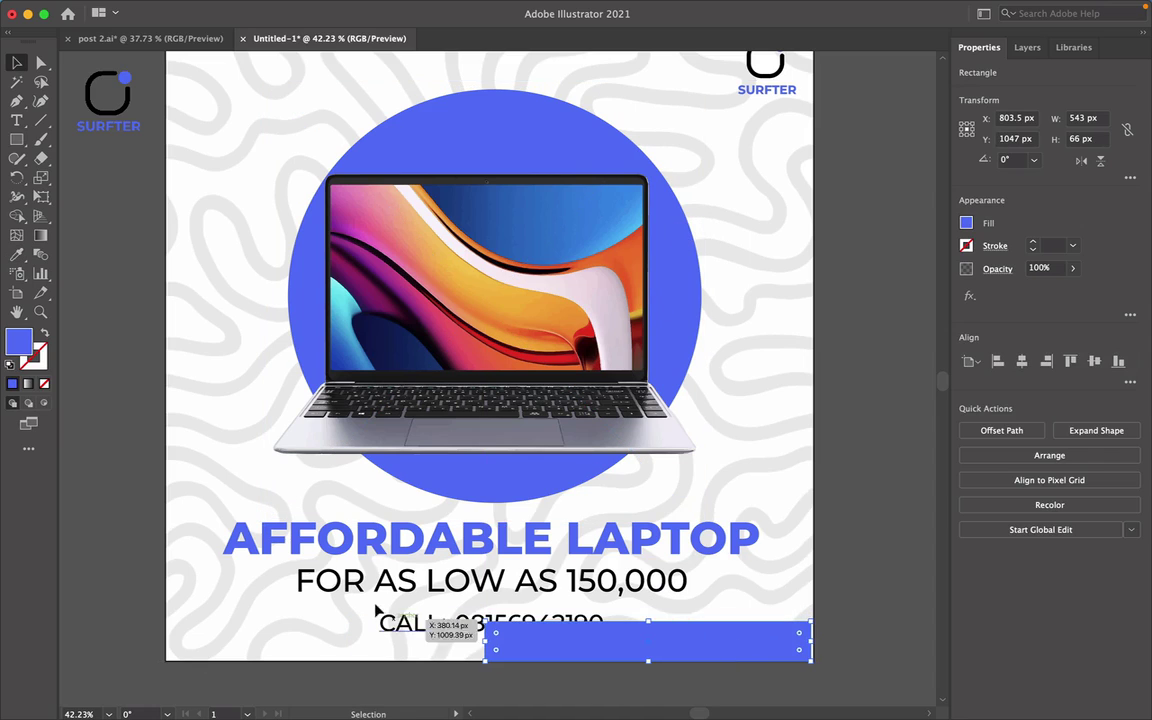
Bring the CALL text to the front and slide the blue bar back beneath it.
left_click(400, 626)
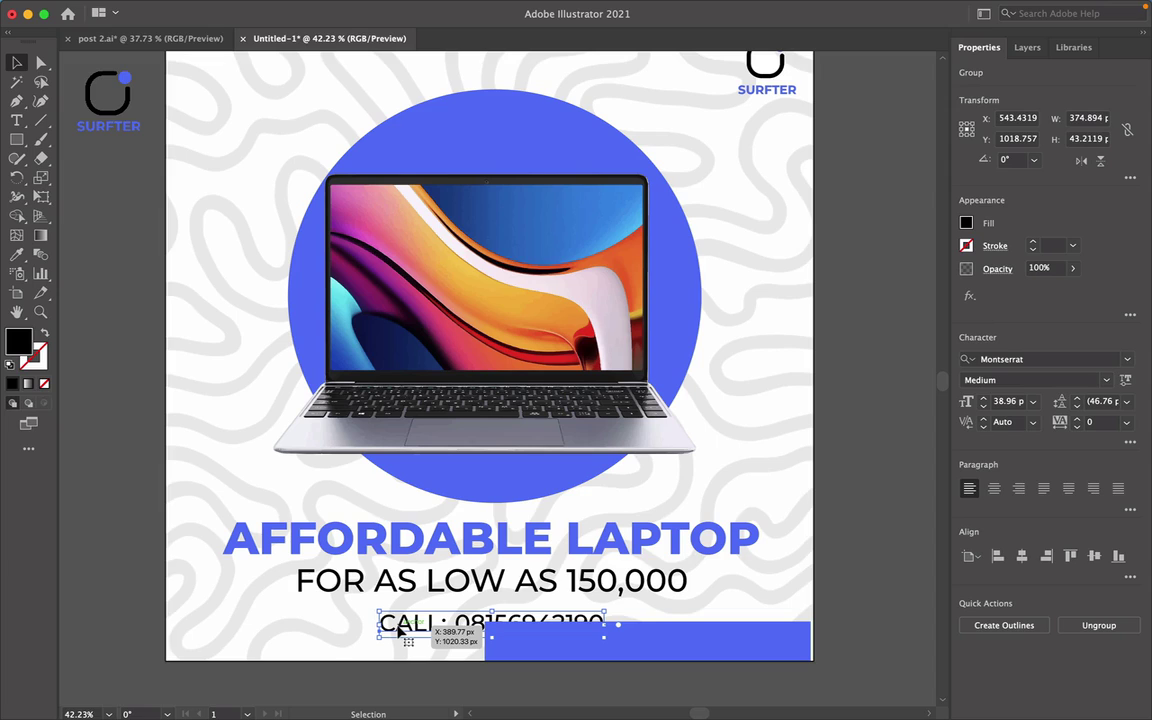
right_click(400, 626)
mouse_move(77, 634)
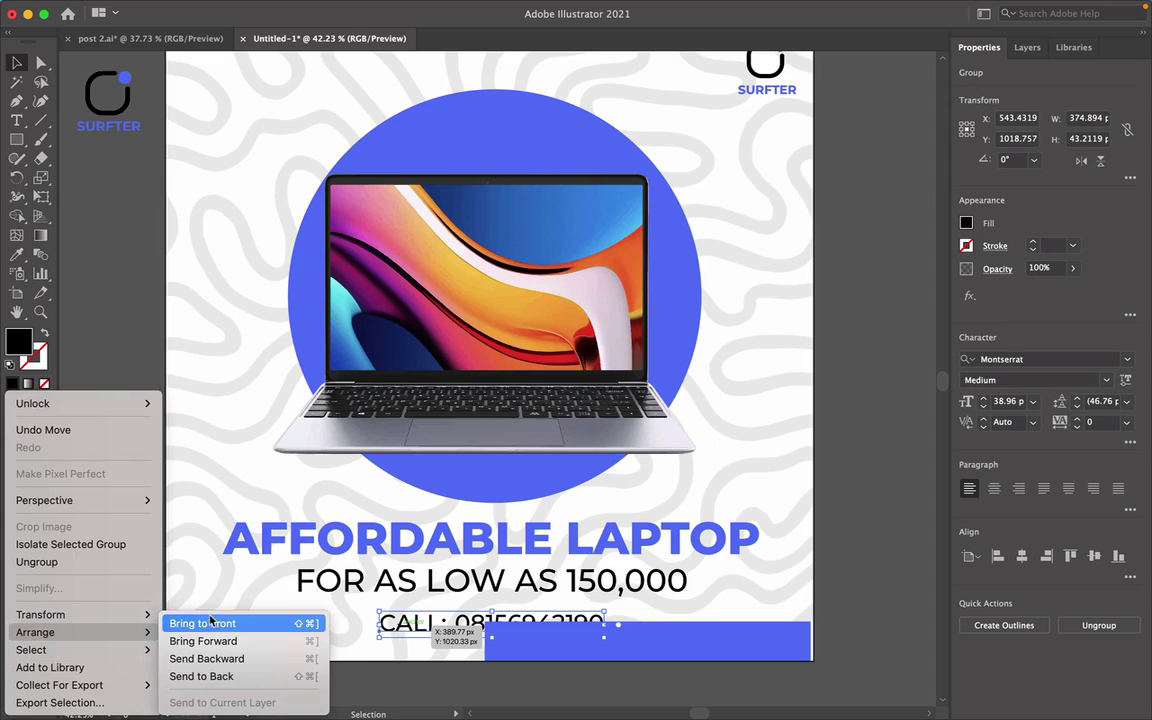
left_click(214, 623)
left_click_drag(707, 630, 580, 621)
Horizontally centre the CALL text with the price line and headline.
scroll(575, 620, "up", 5)
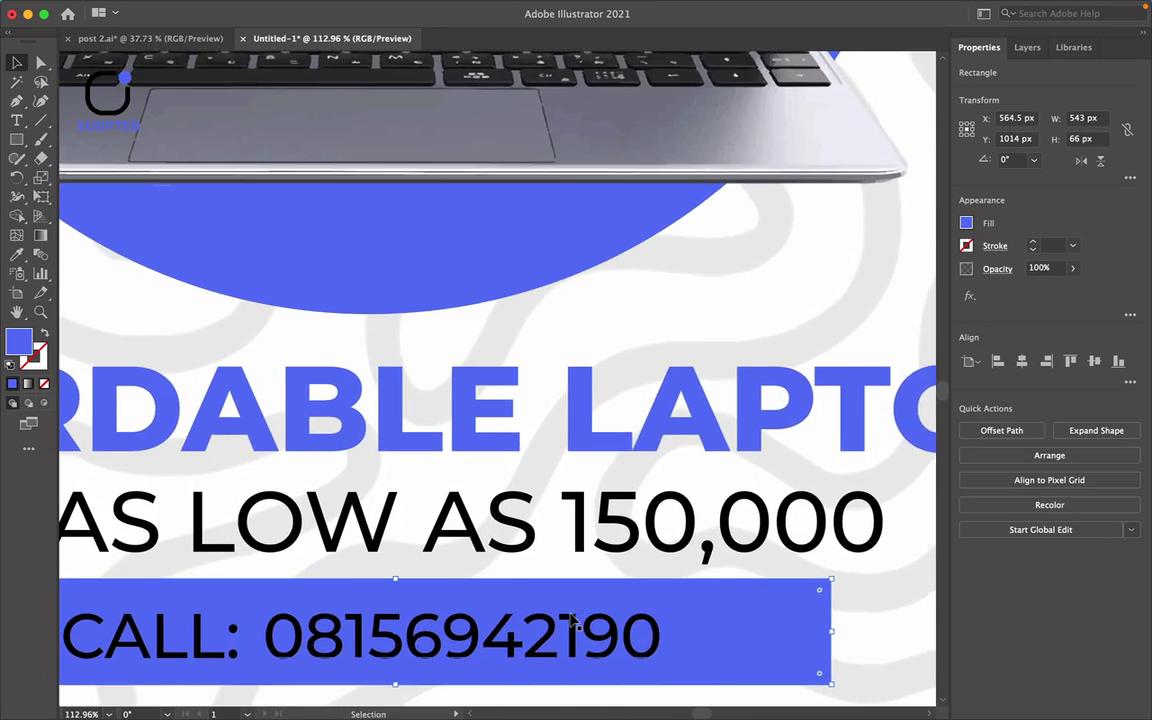
scroll(572, 620, "down", 3)
left_click(533, 472)
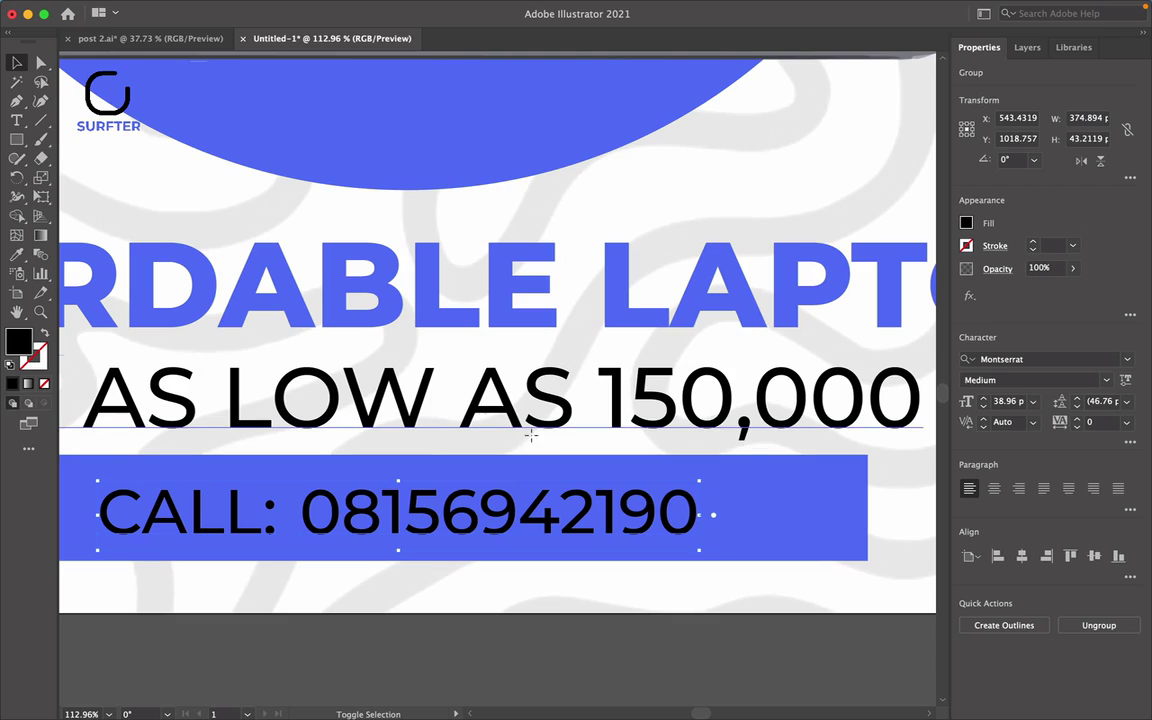
left_click(512, 347, "shift")
left_click(512, 329, "shift")
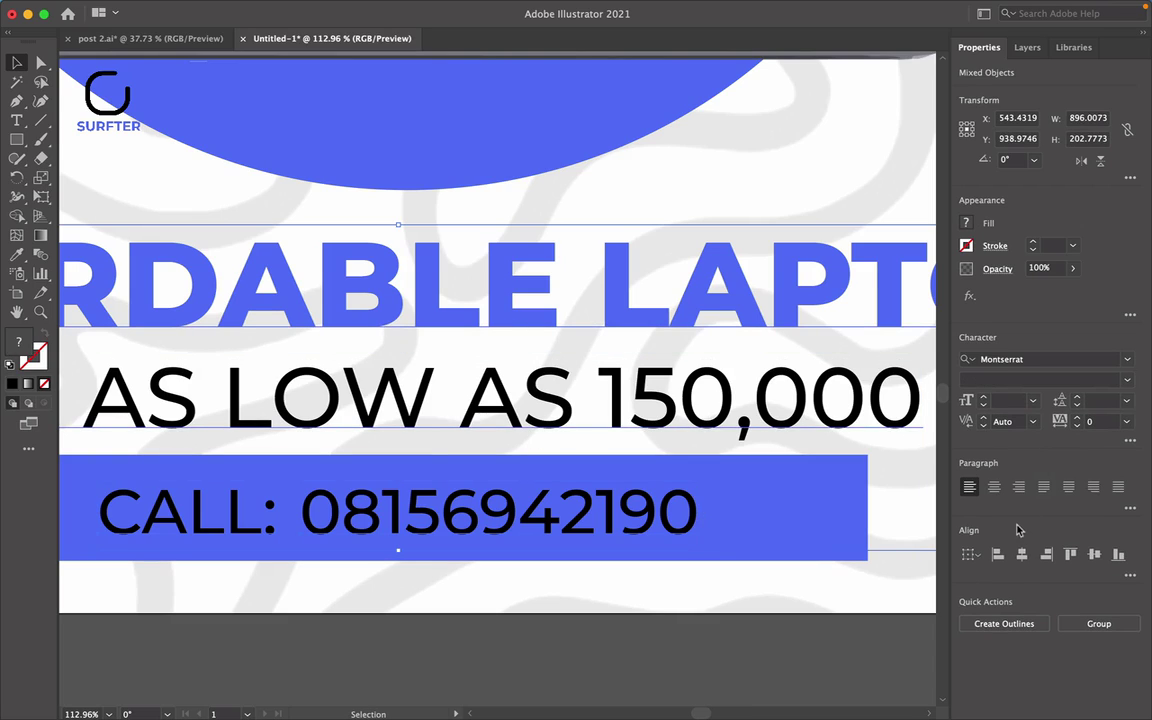
left_click(1020, 555)
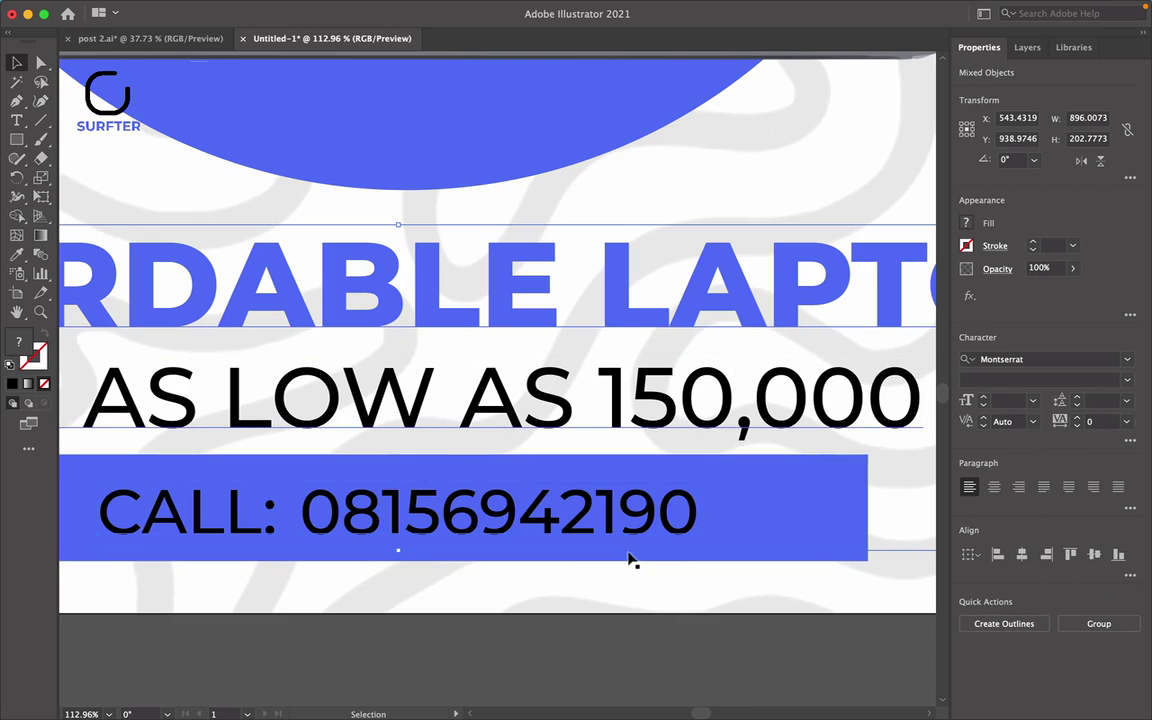
scroll(562, 562, "left", 3)
Round the blue bar's corners to about 20 px.
left_click(283, 638)
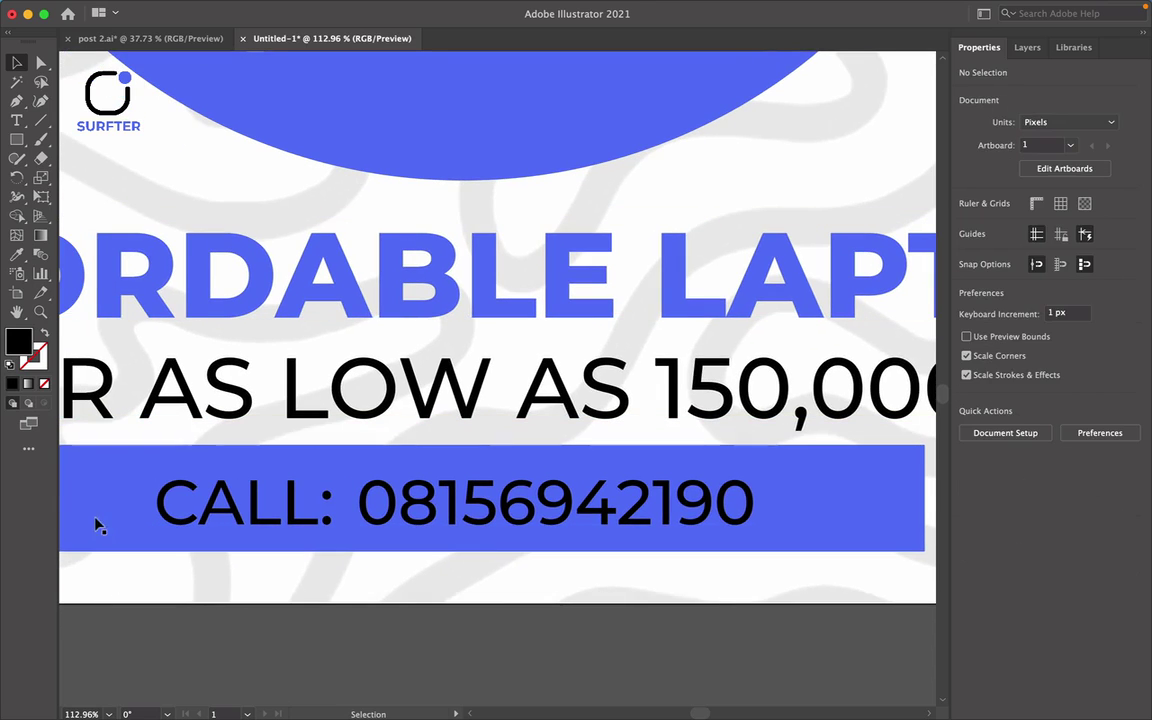
left_click(103, 530)
scroll(108, 532, "left", 3)
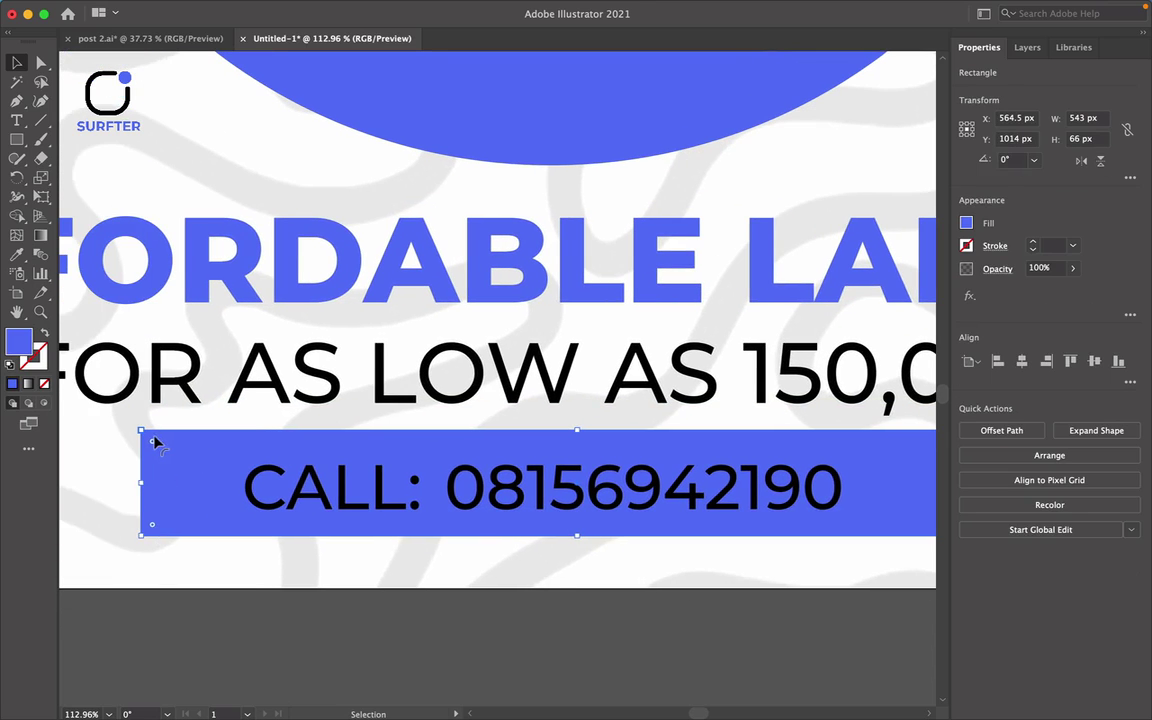
scroll(151, 446, "up", 5)
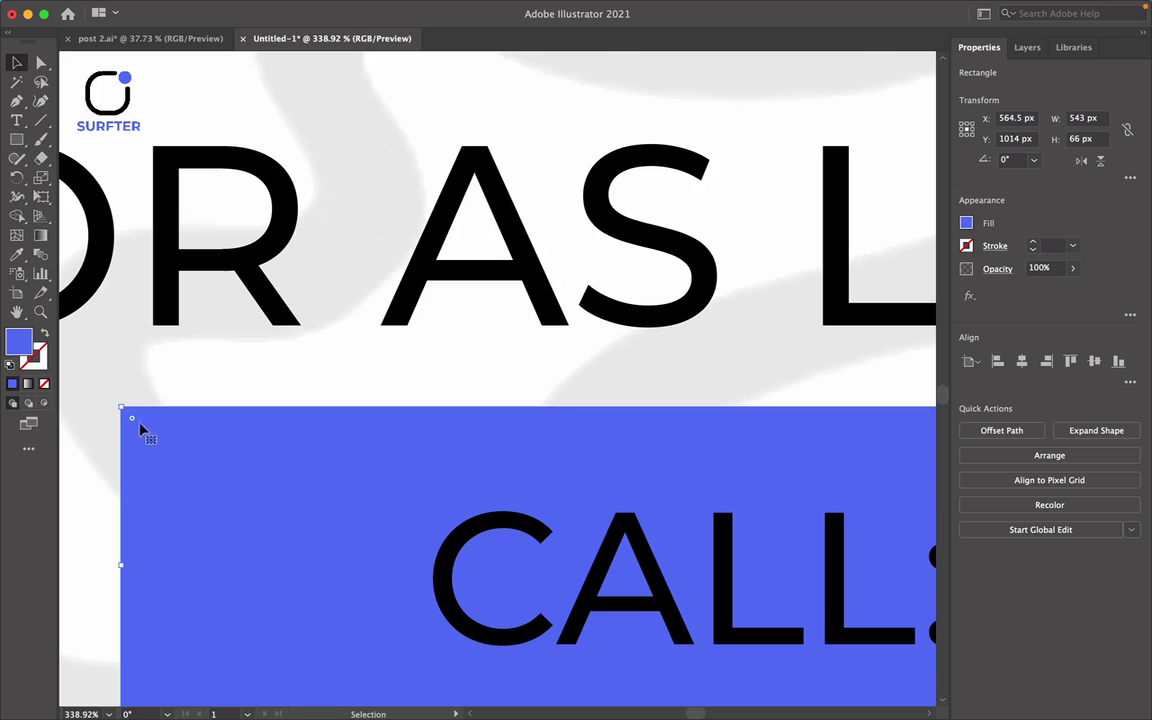
left_click_drag(132, 423, 252, 479)
scroll(252, 479, "right", 5)
scroll(252, 479, "down", 2)
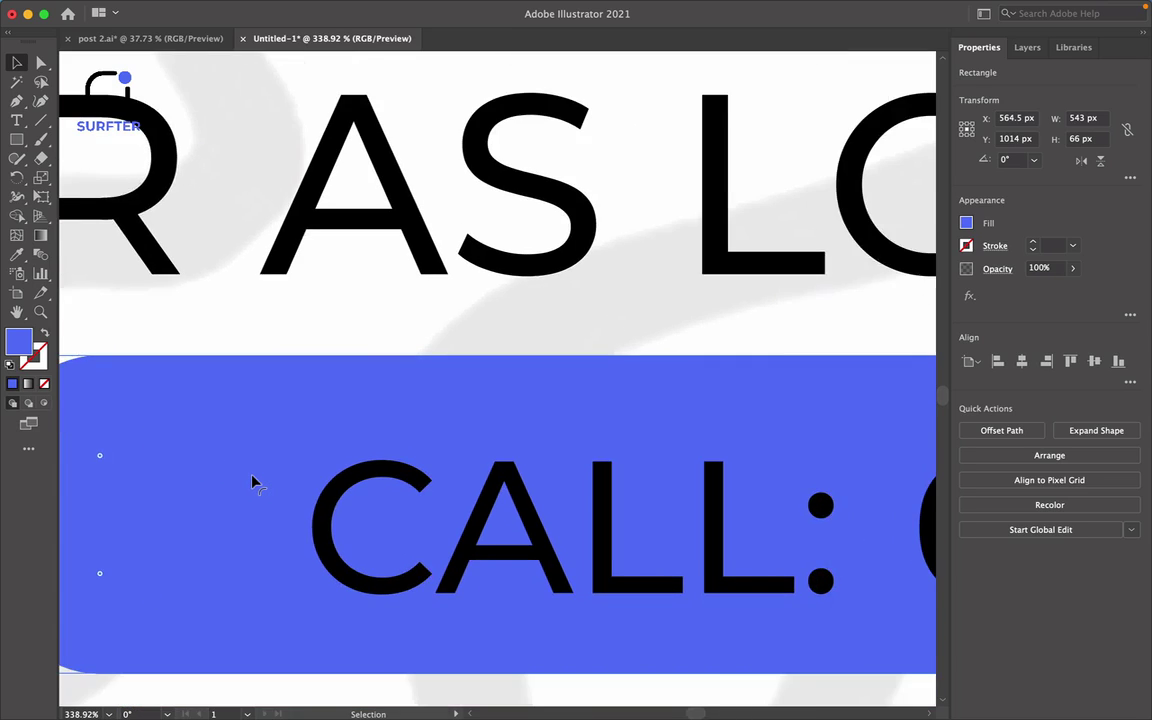
Make the CALL text white and fit the whole artboard in view.
left_click(430, 507)
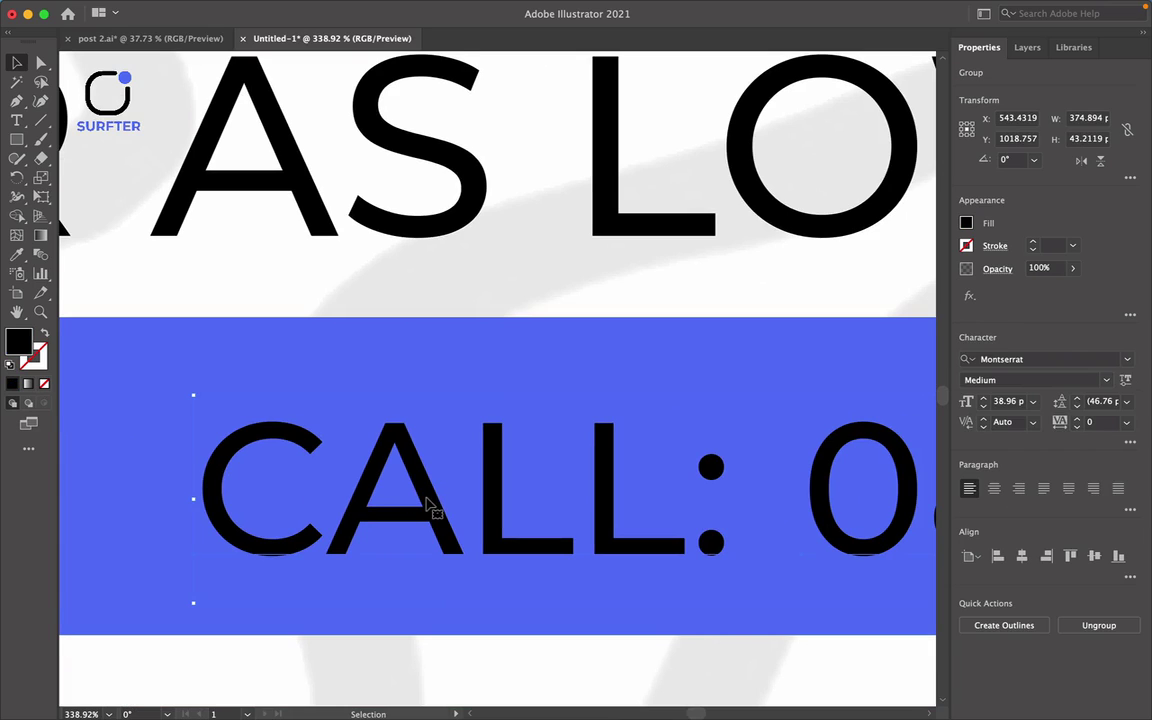
left_click(966, 224)
left_click(814, 281)
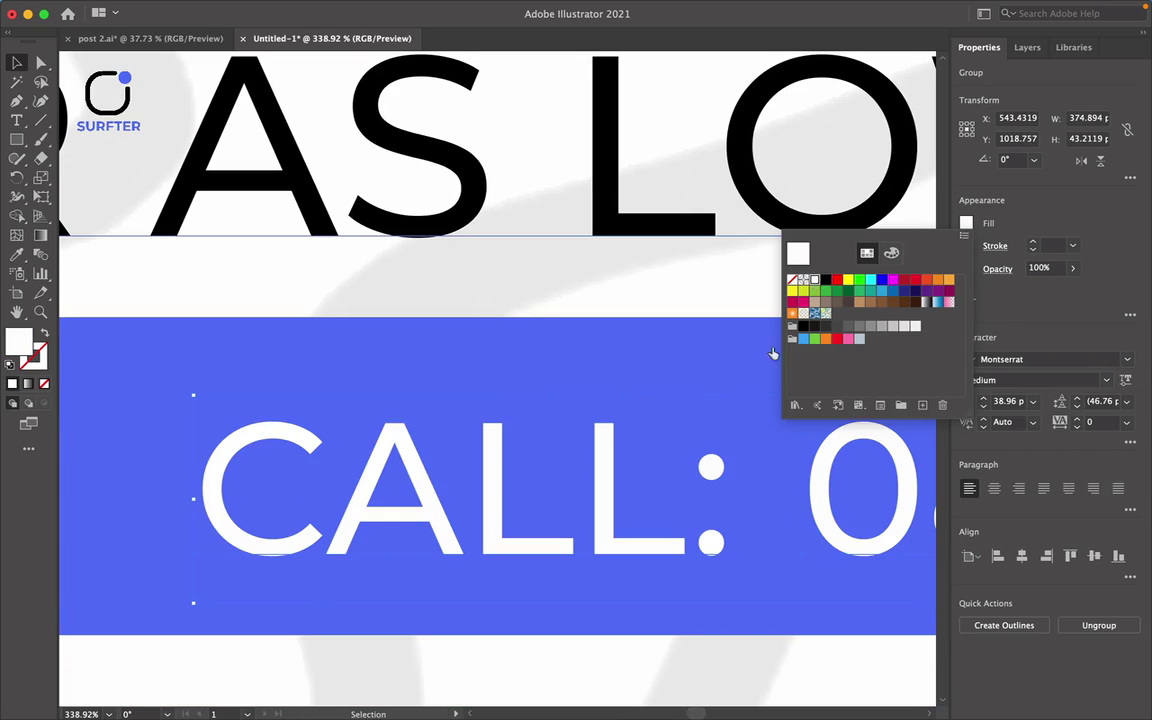
left_click(734, 667)
key("super+0")
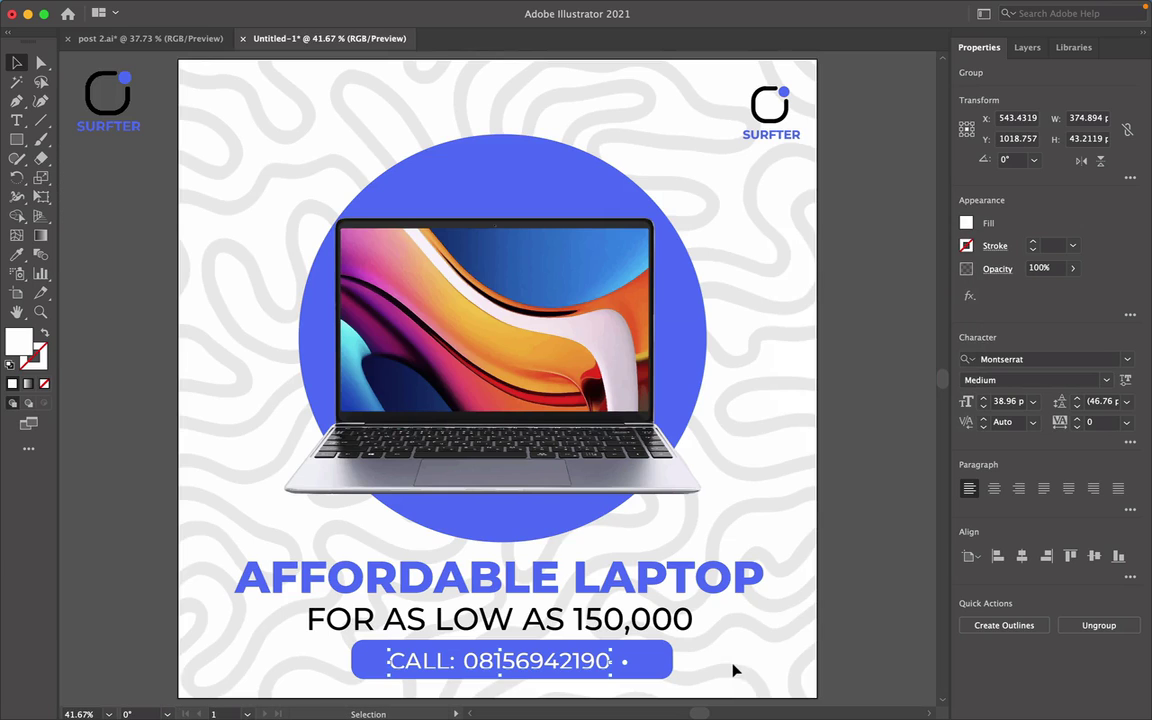
left_click(853, 607)
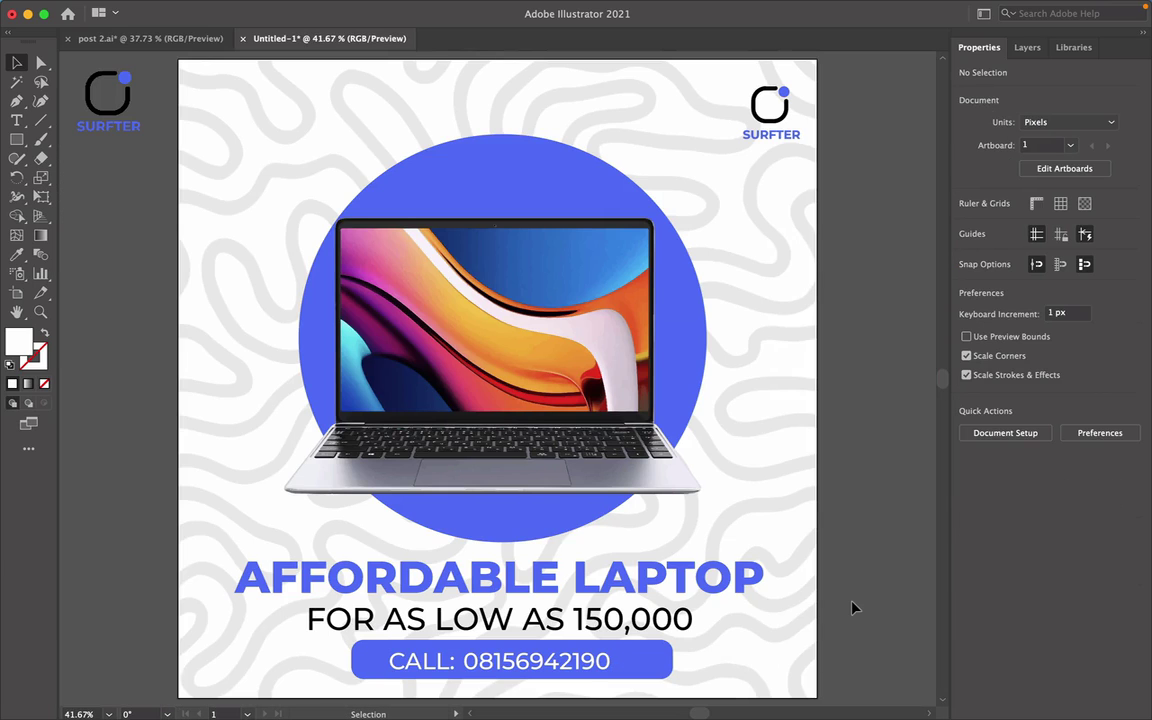
Vertically centre the CALL text on the blue button.
left_click(582, 664)
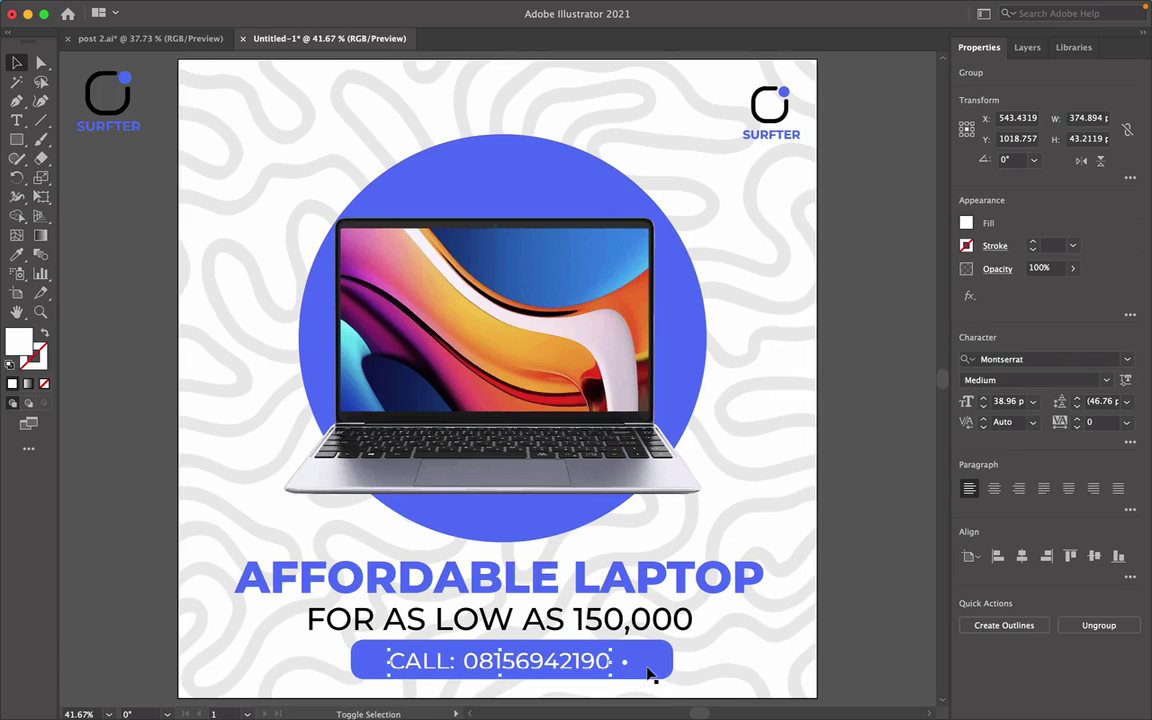
left_click(655, 663, "shift")
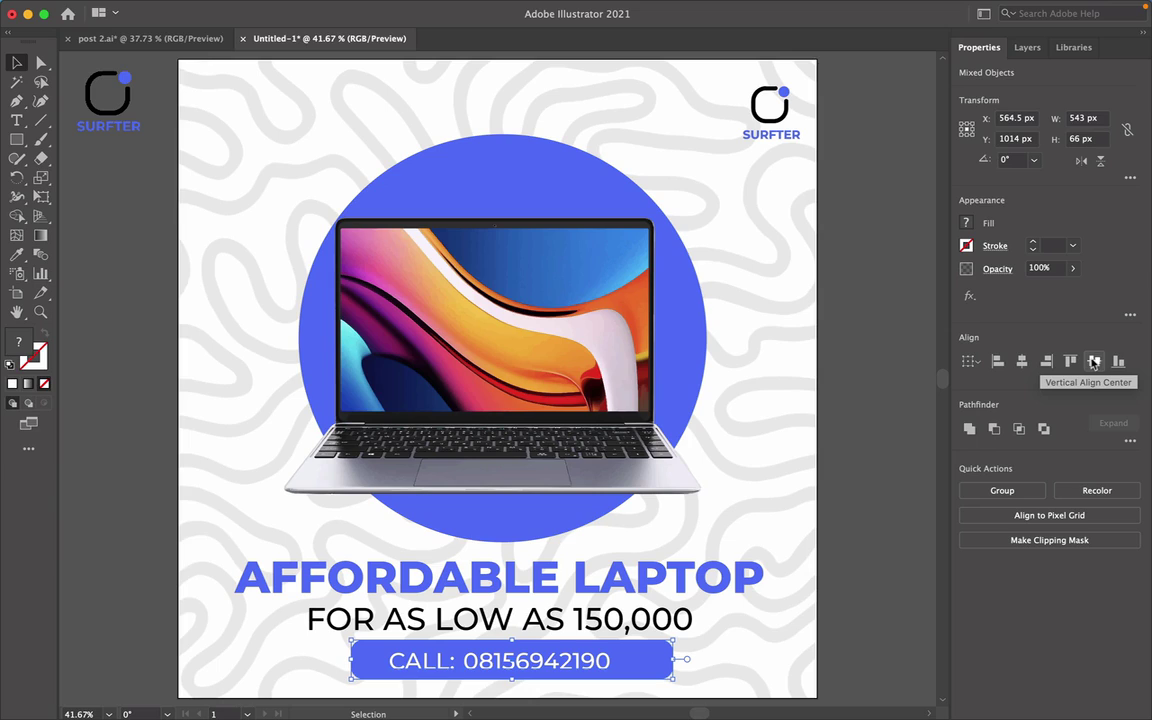
left_click(1094, 362)
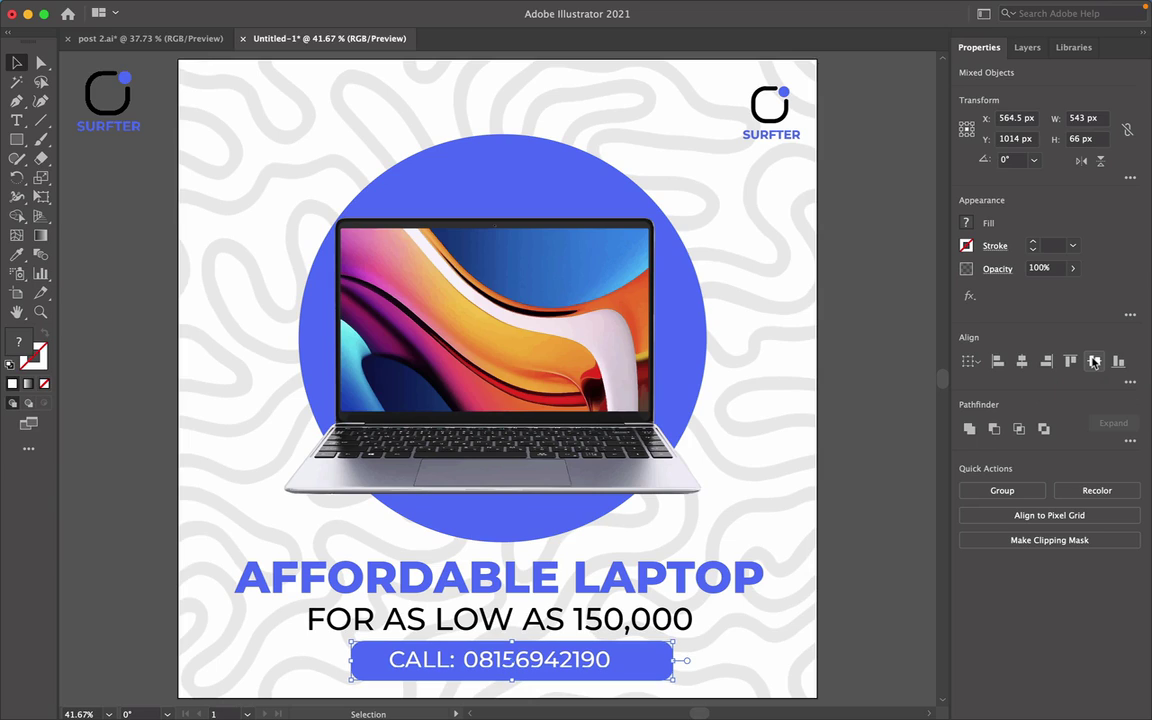
left_click(836, 604)
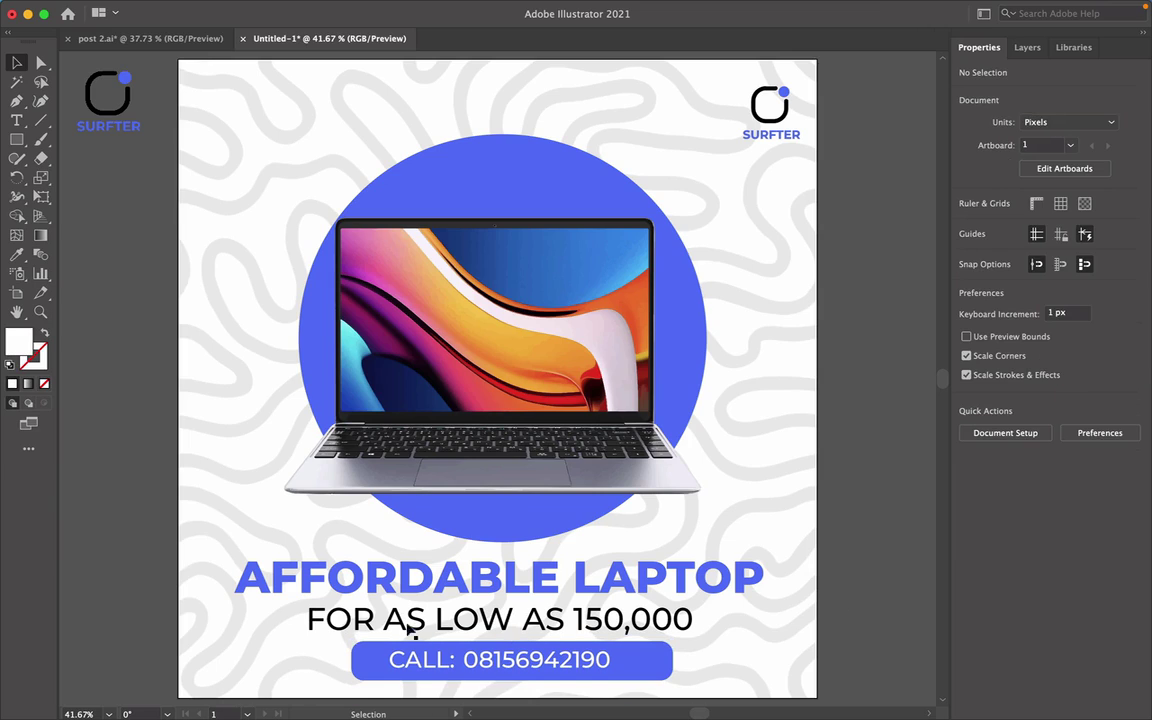
Pull the button's right and left sides inward to fit the phone number.
left_click(640, 673)
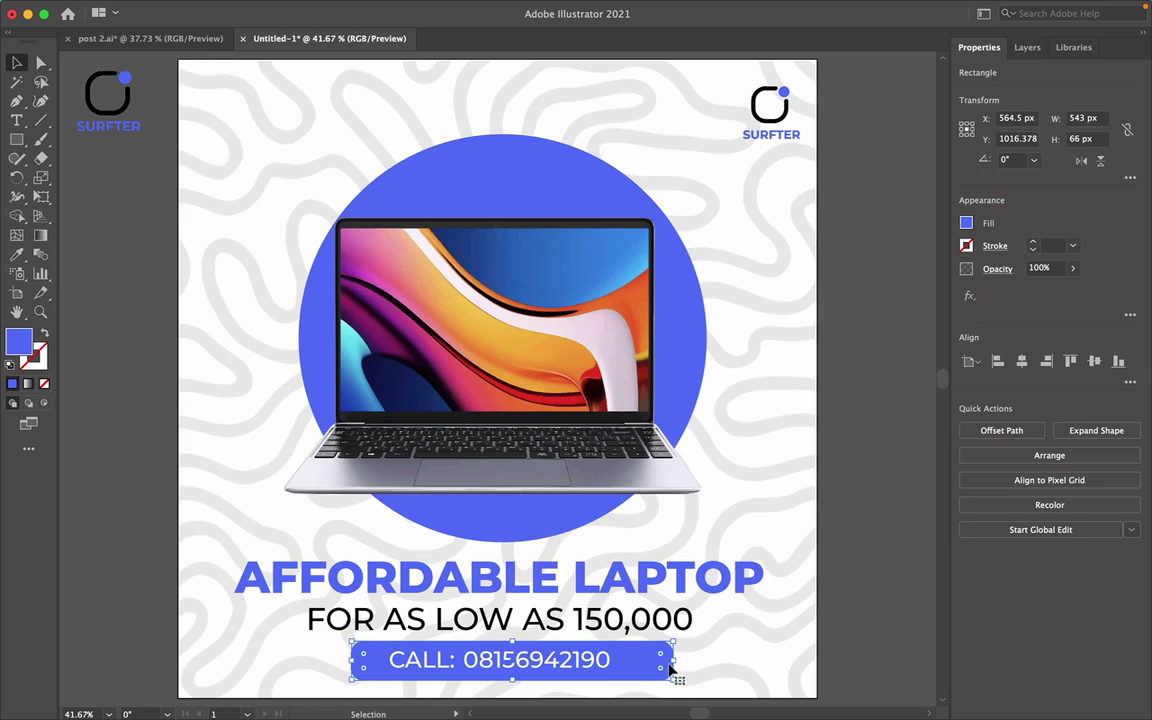
left_click_drag(675, 660, 625, 667)
left_click_drag(350, 662, 379, 663)
left_click(687, 676)
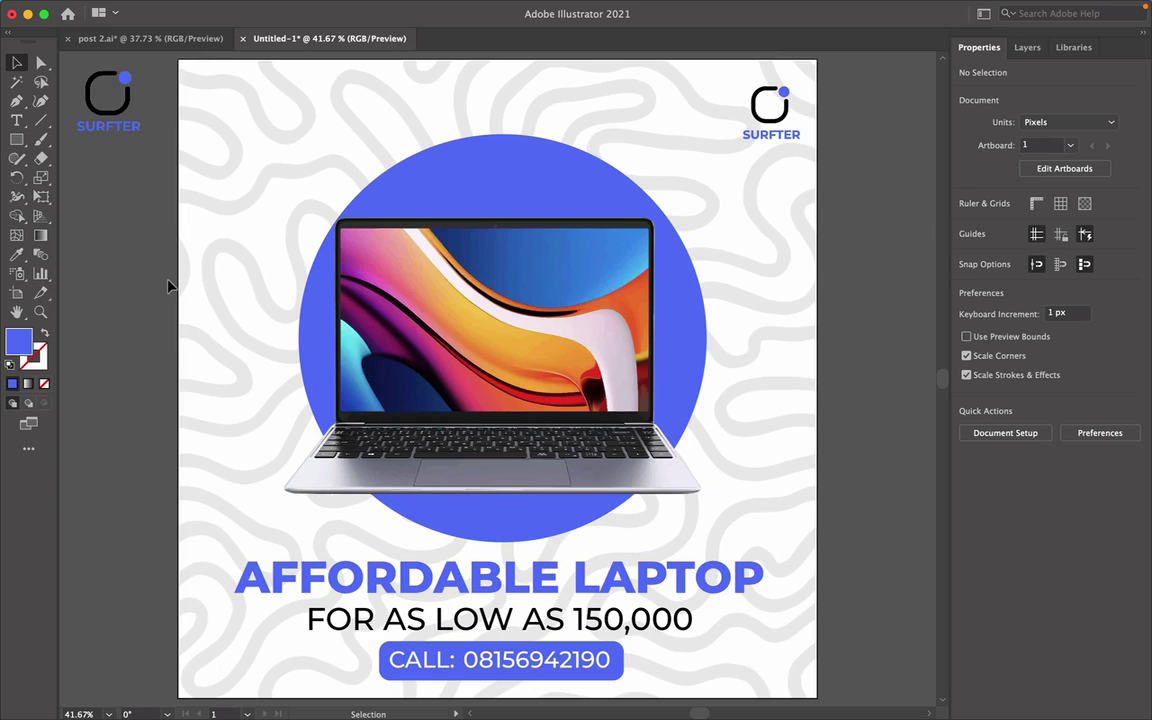
Move the circle and laptop up, then shrink and reposition the headline and price text.
left_click_drag(197, 267, 746, 429)
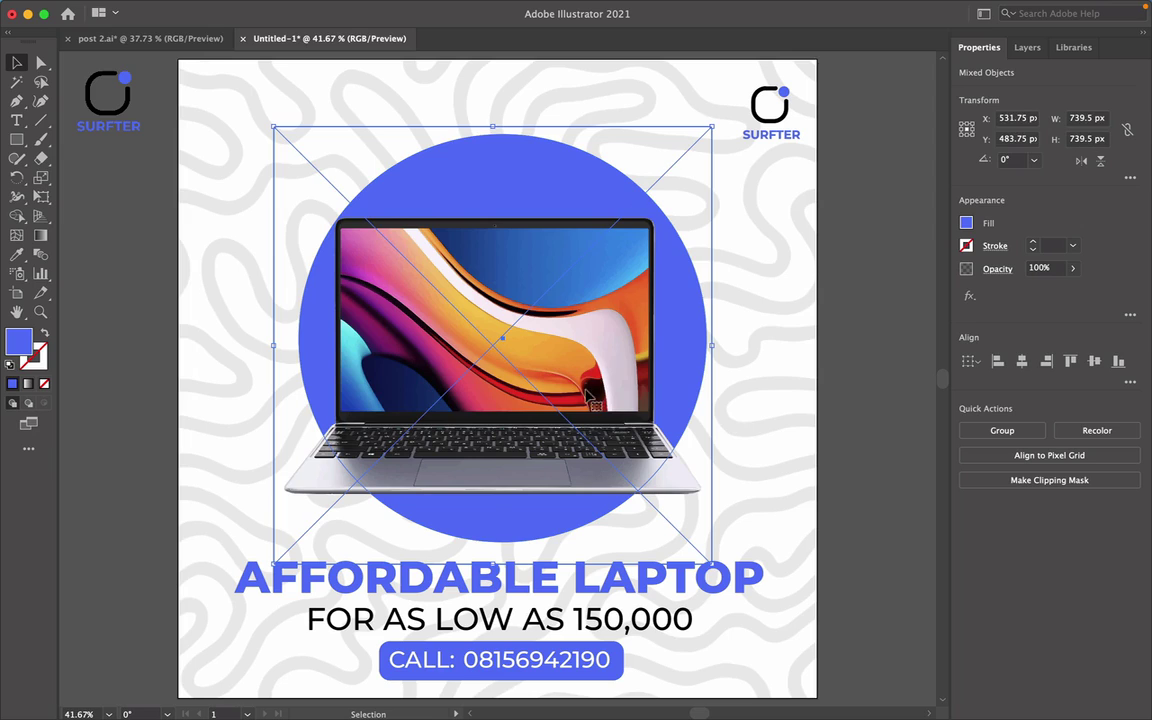
left_click_drag(588, 394, 577, 369)
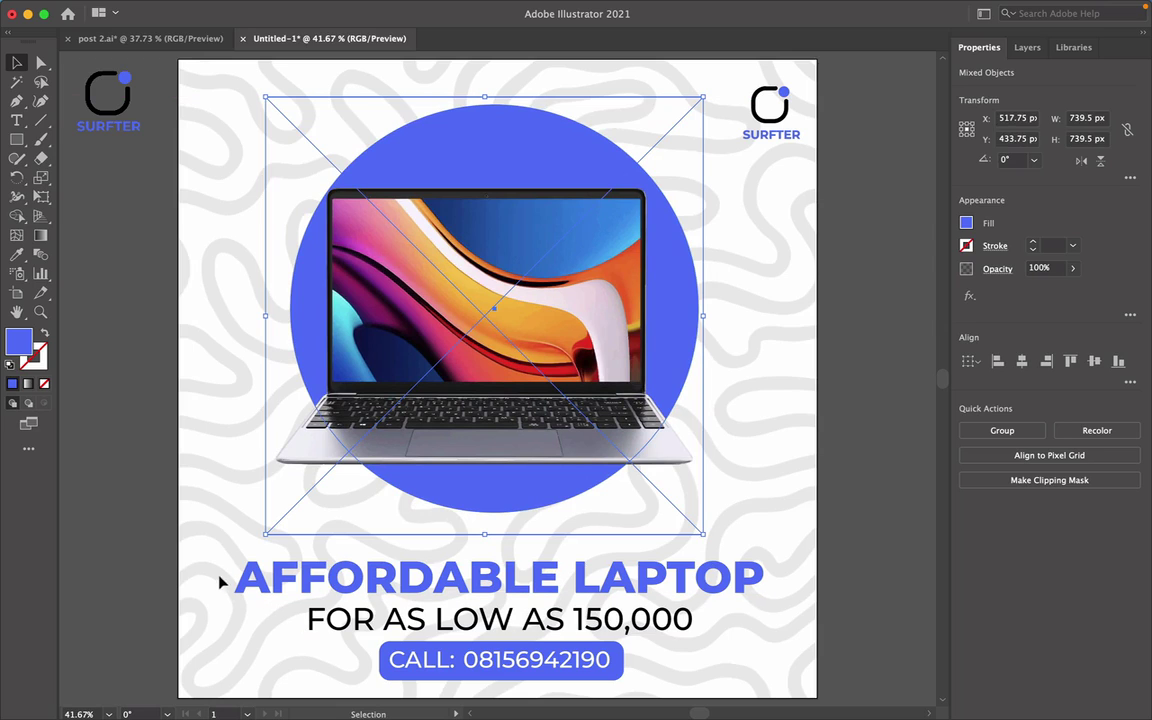
left_click_drag(186, 546, 494, 600)
left_click_drag(533, 549, 546, 547)
left_click(843, 609)
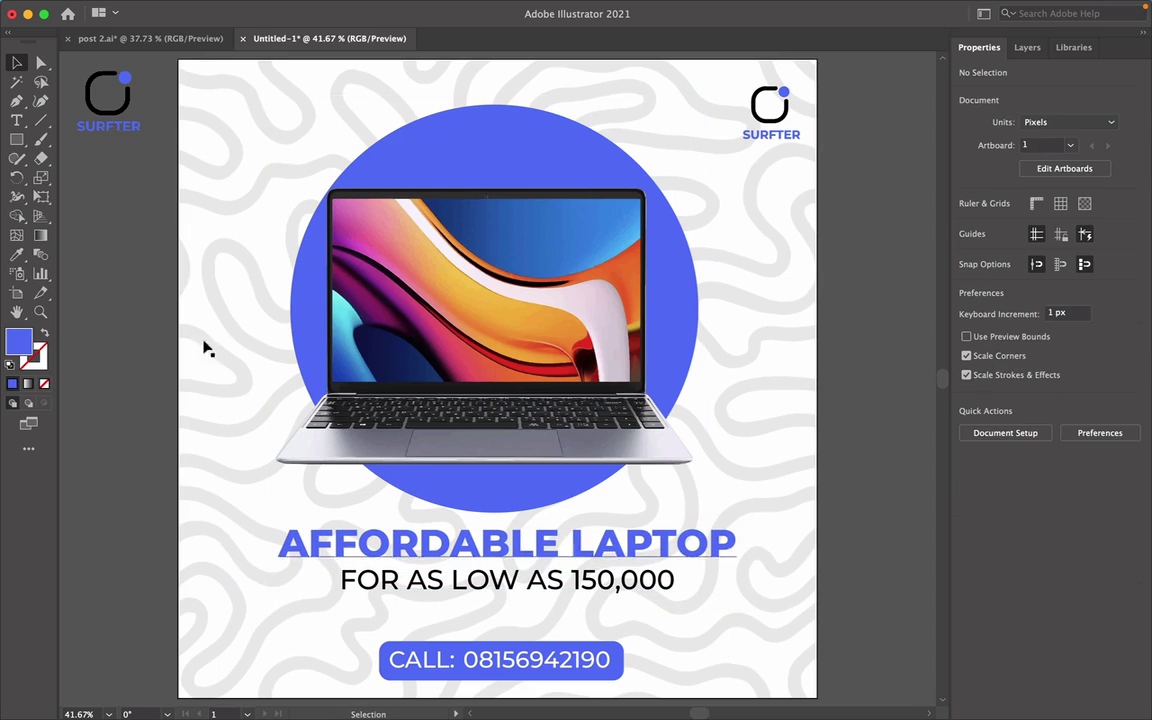
Draw a small 13 px blue square bullet below the price line.
left_click(17, 139)
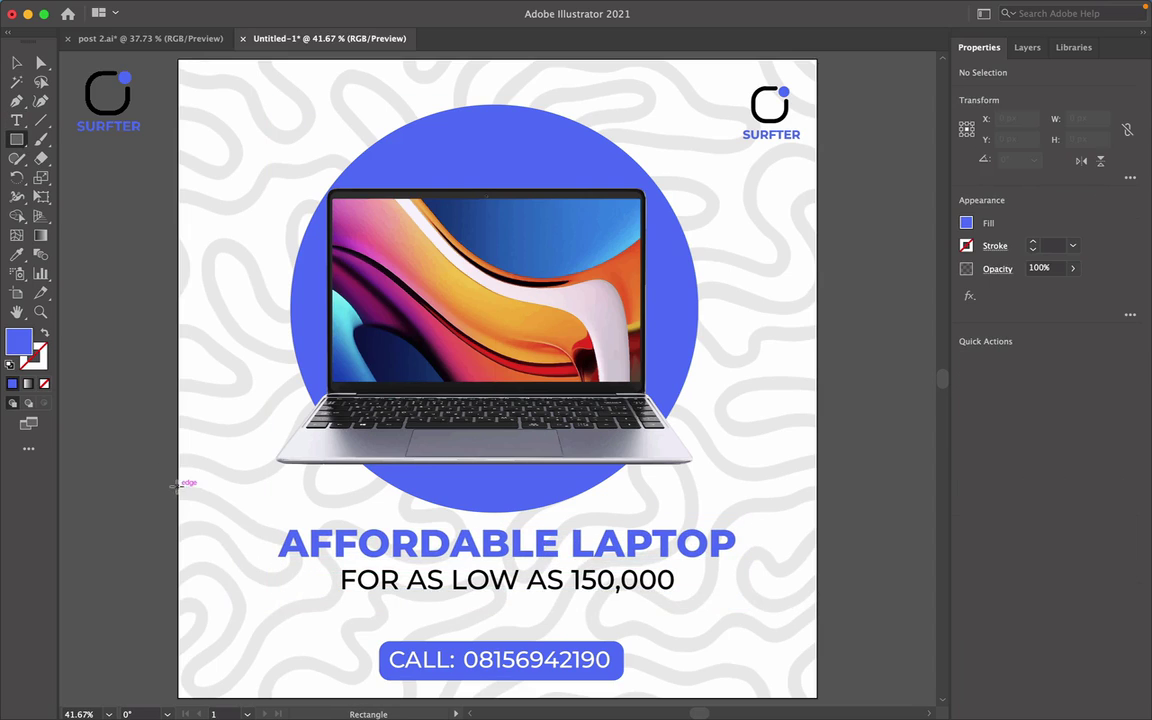
left_click_drag(199, 618, 207, 629)
left_click_drag(208, 627, 208, 627)
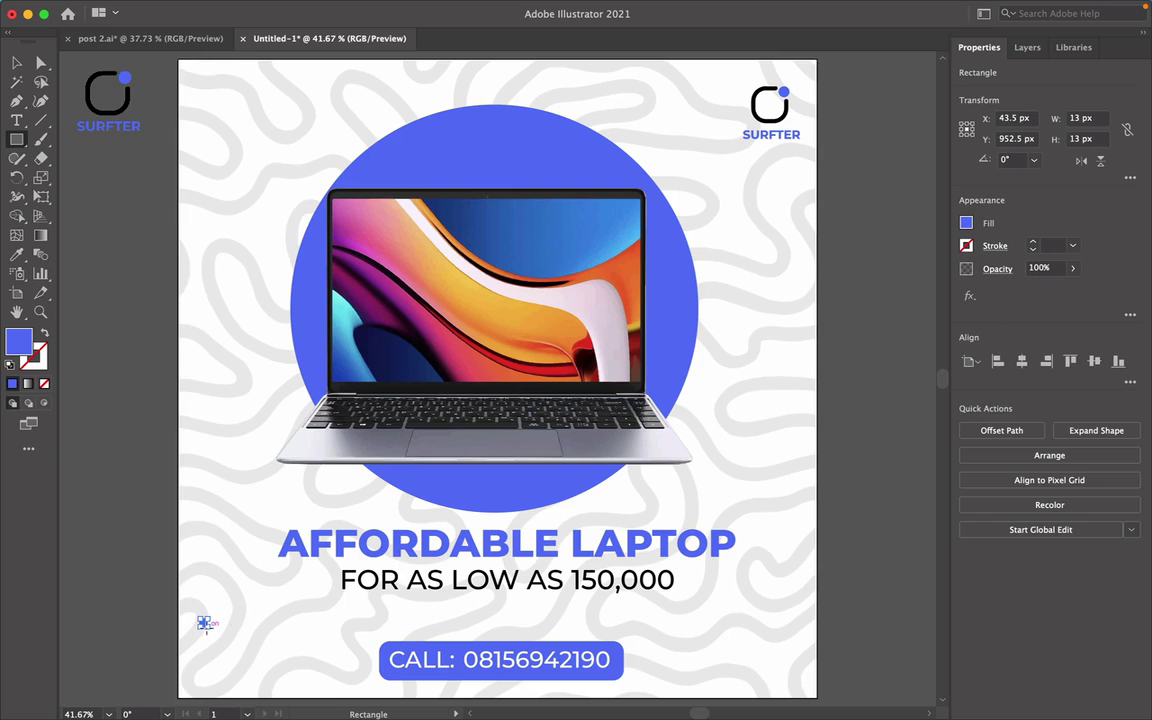
key("v")
left_click(275, 607)
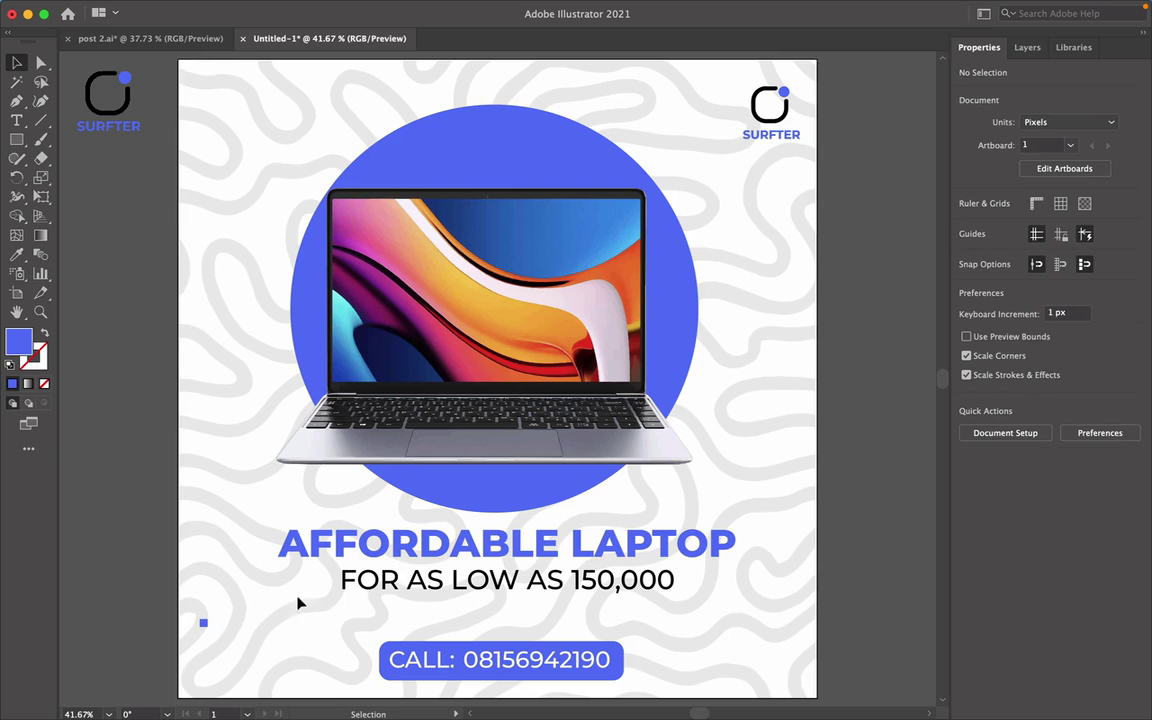
Type '1 Terabite disk' beside the square and scale it down to bullet size.
left_click(16, 120)
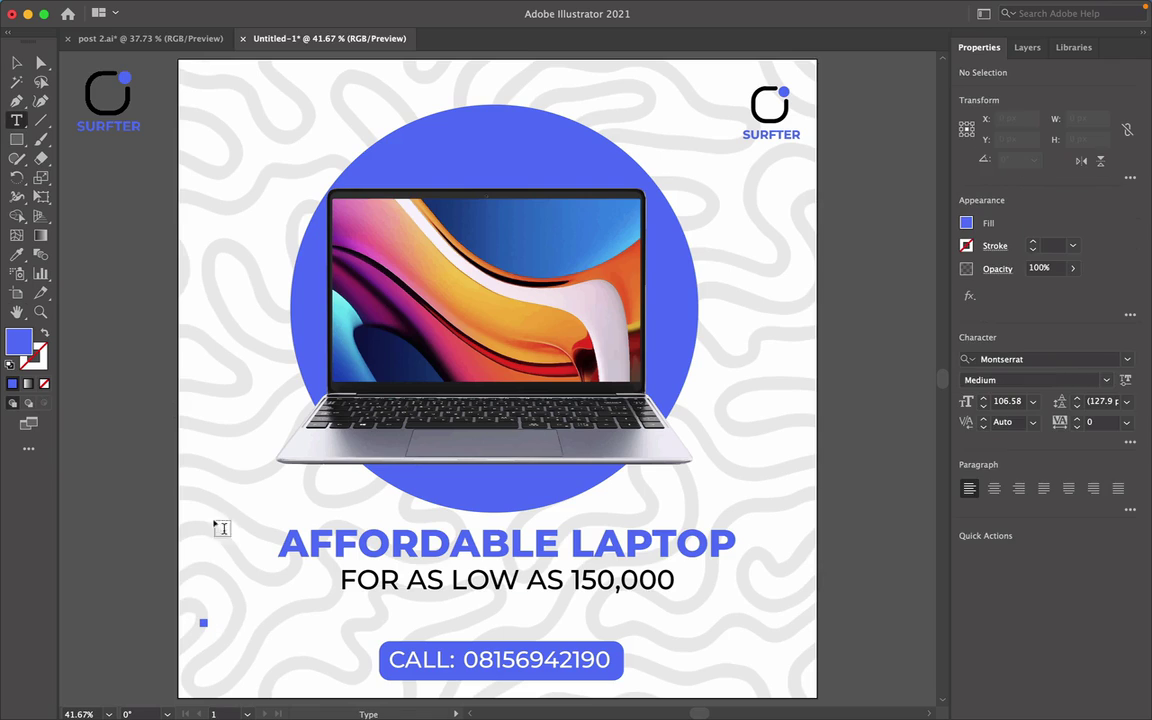
left_click(227, 613)
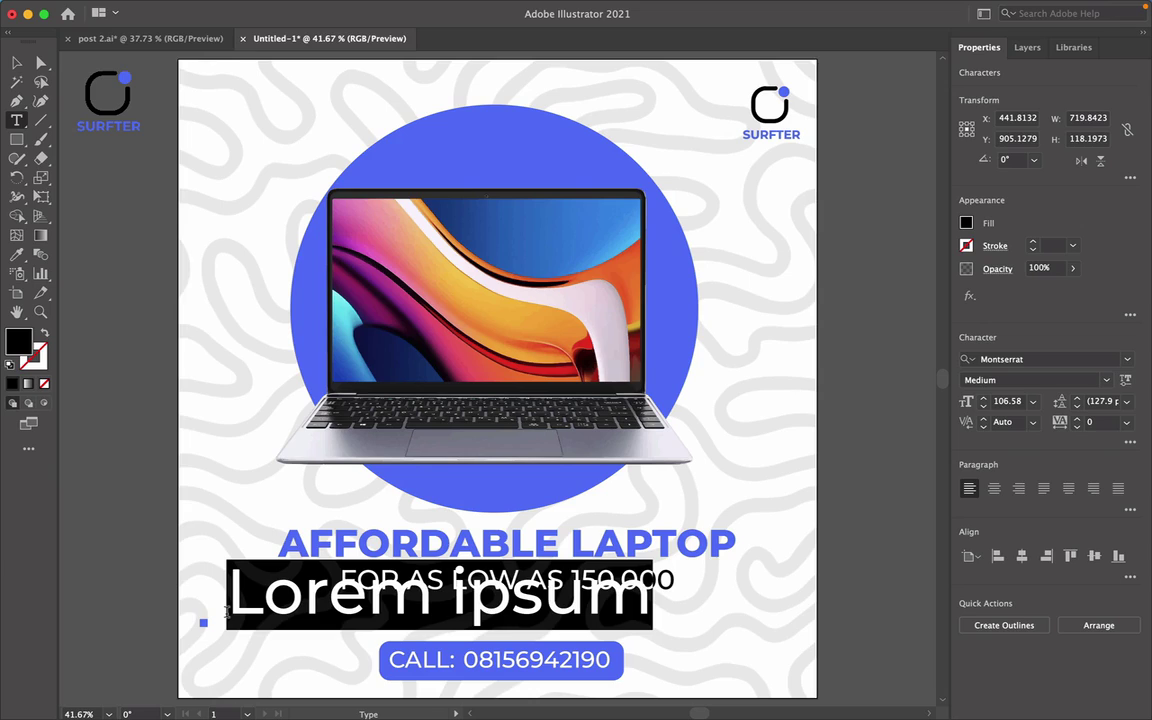
type("1 t")
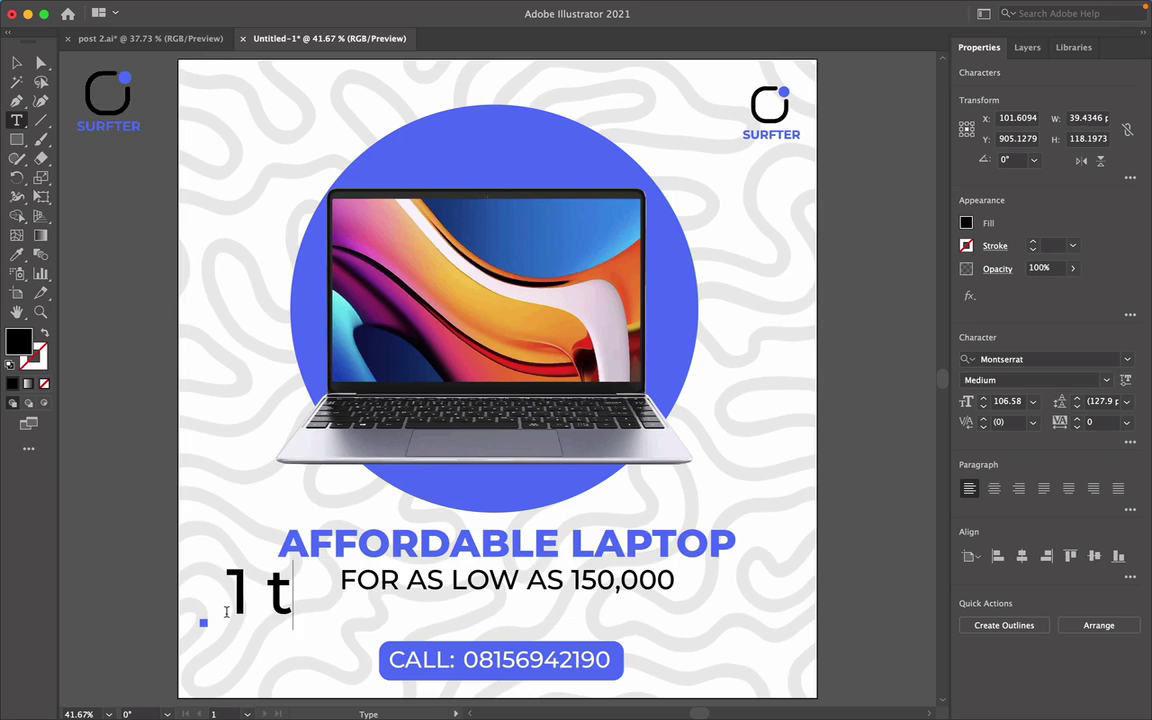
key("BackSpace")
type("Te")
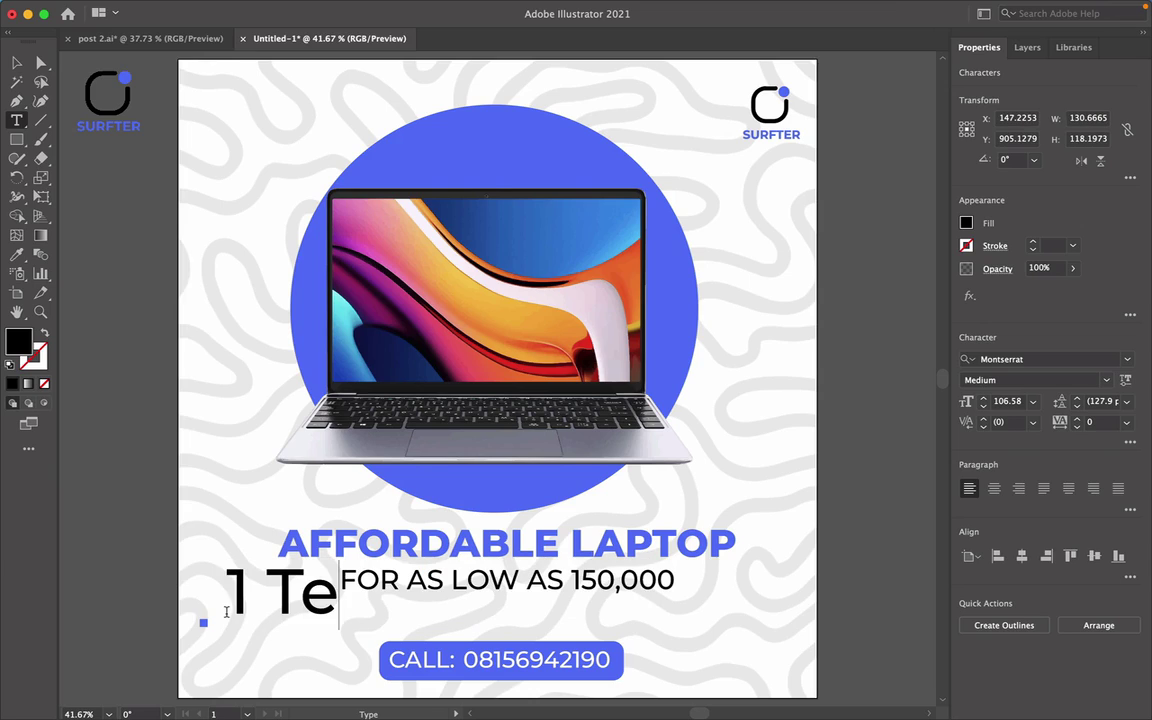
type("rabite")
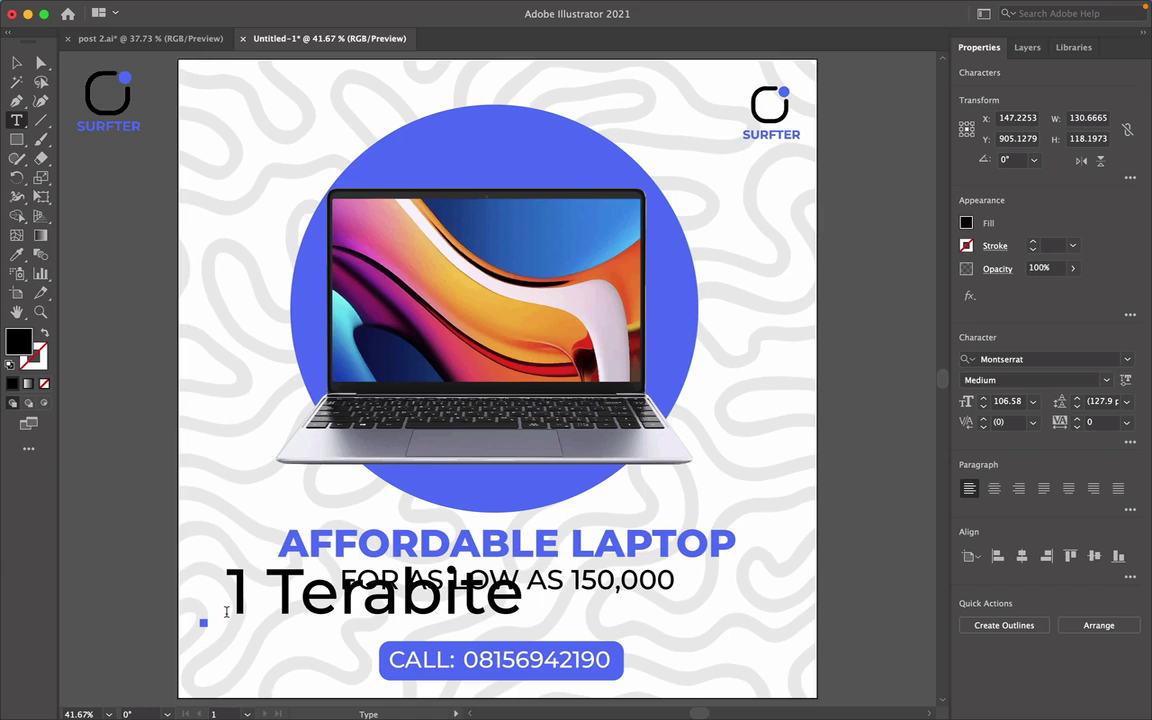
type("disk")
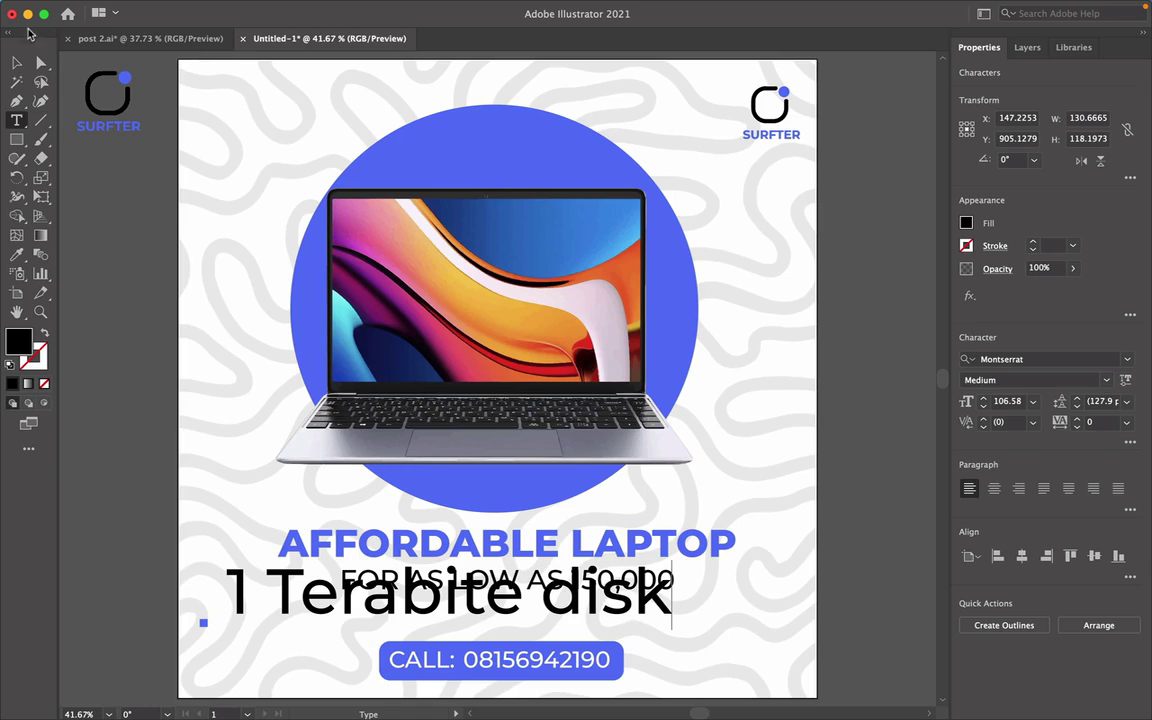
key("Escape")
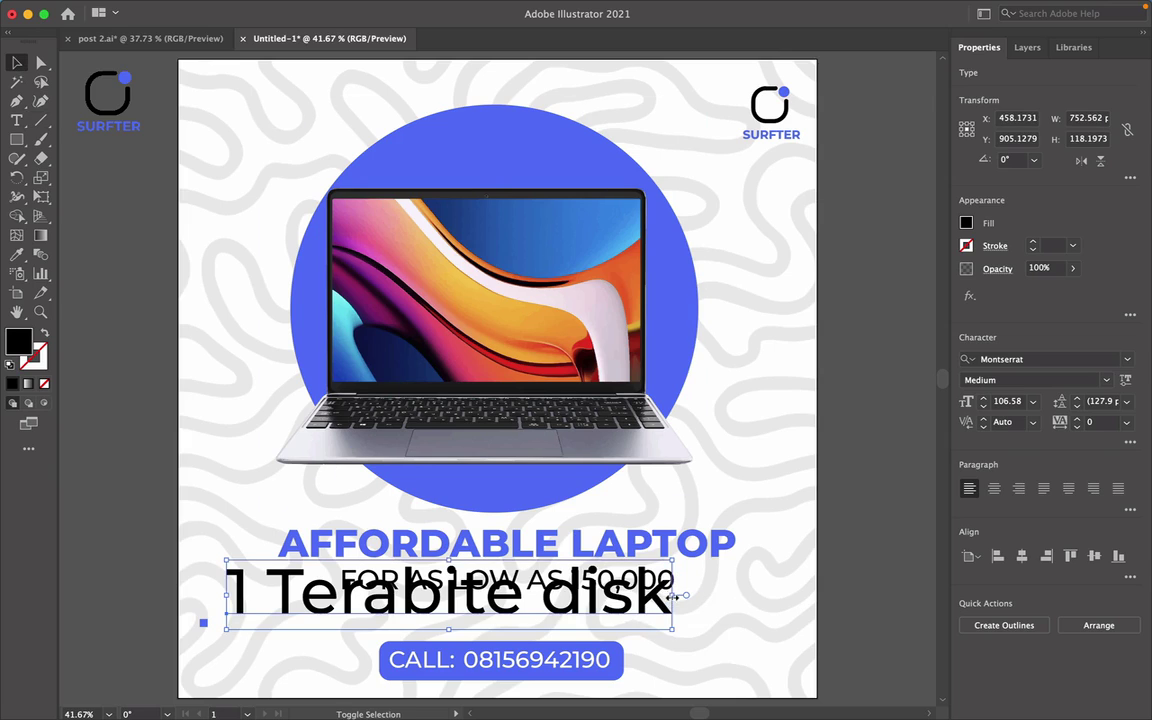
left_click_drag(677, 597, 281, 631)
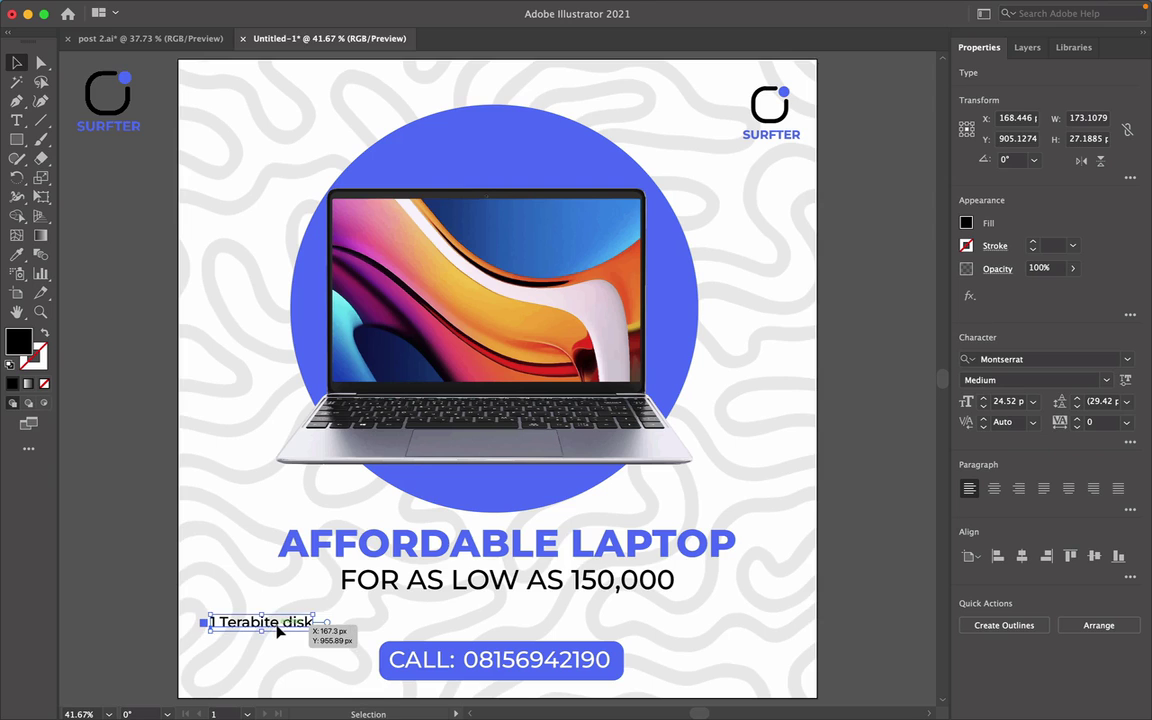
scroll(280, 632, "up", 10)
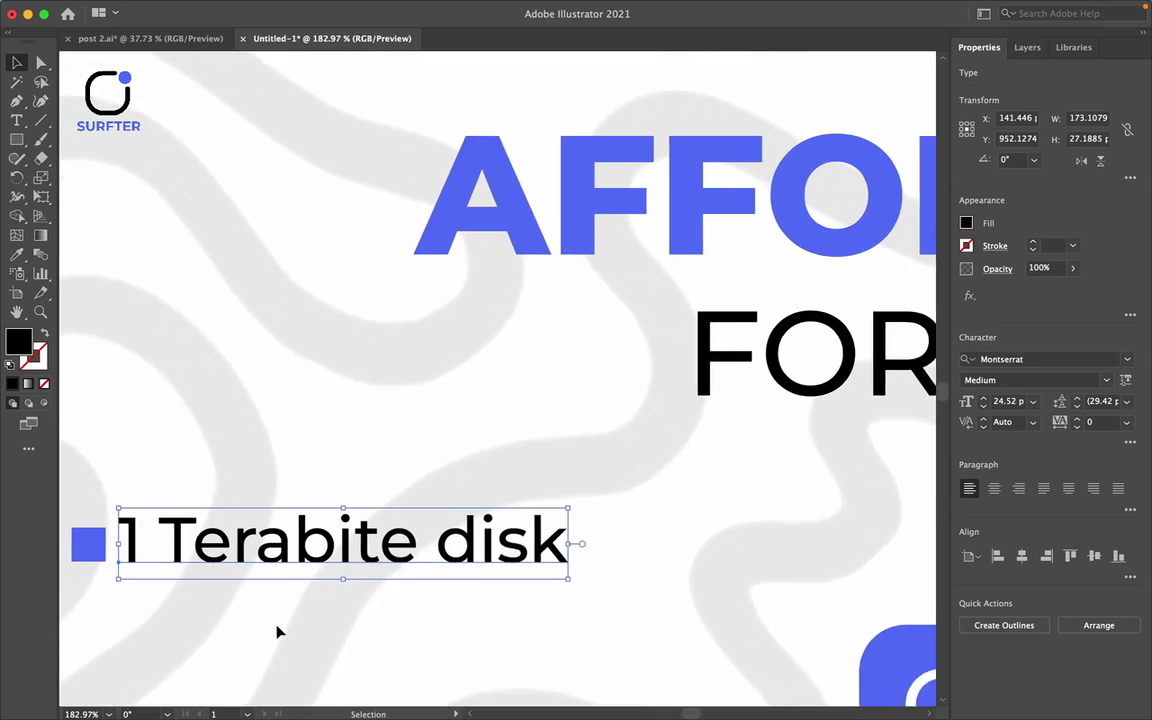
Vertically centre the bullet square on the '1 Terabite disk' text, then reselect both.
left_click_drag(91, 470, 410, 580)
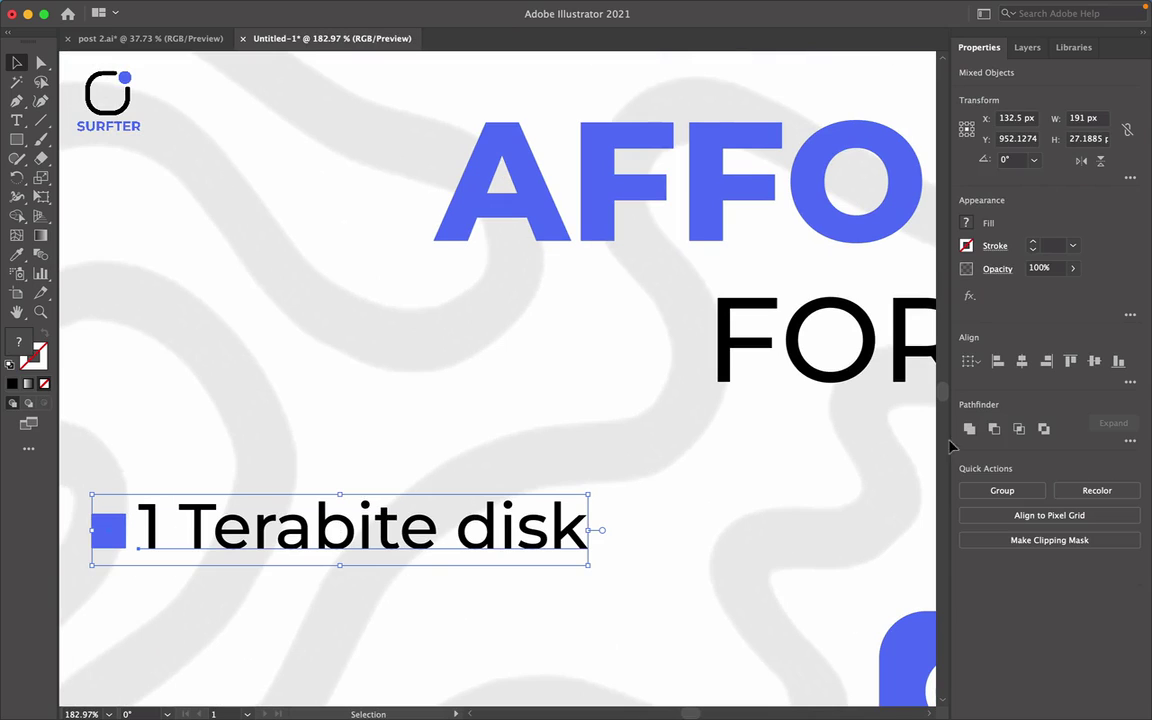
left_click(1100, 362)
left_click(437, 621)
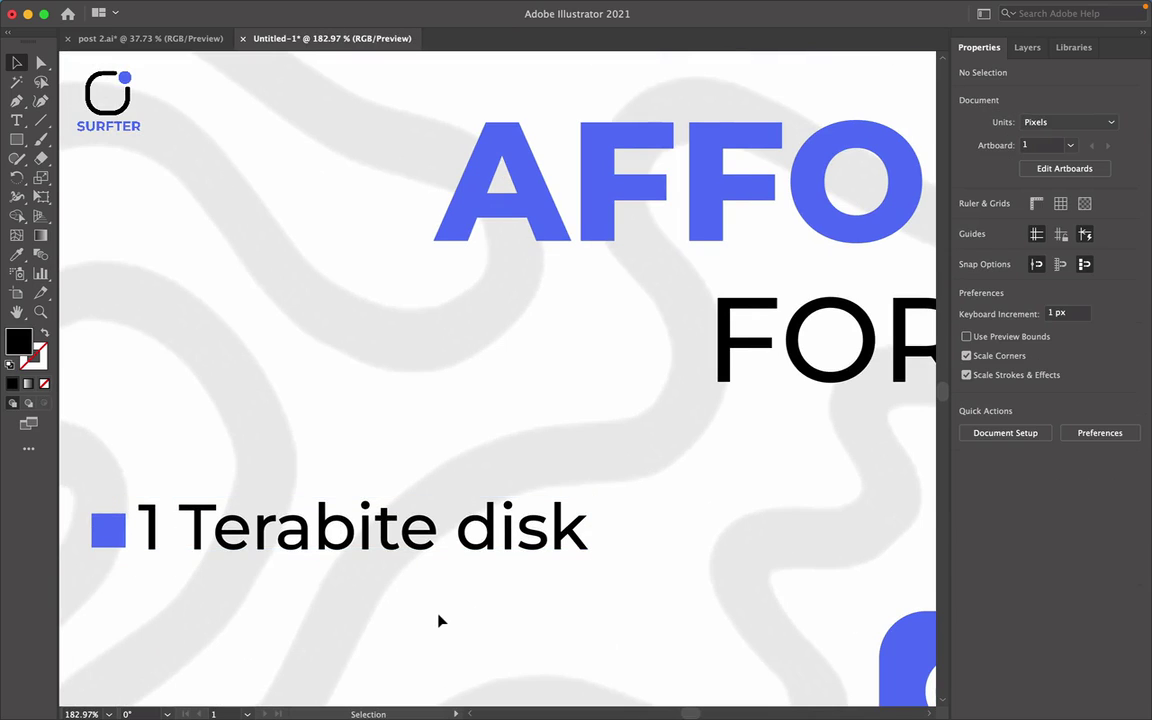
scroll(437, 620, "right", 2)
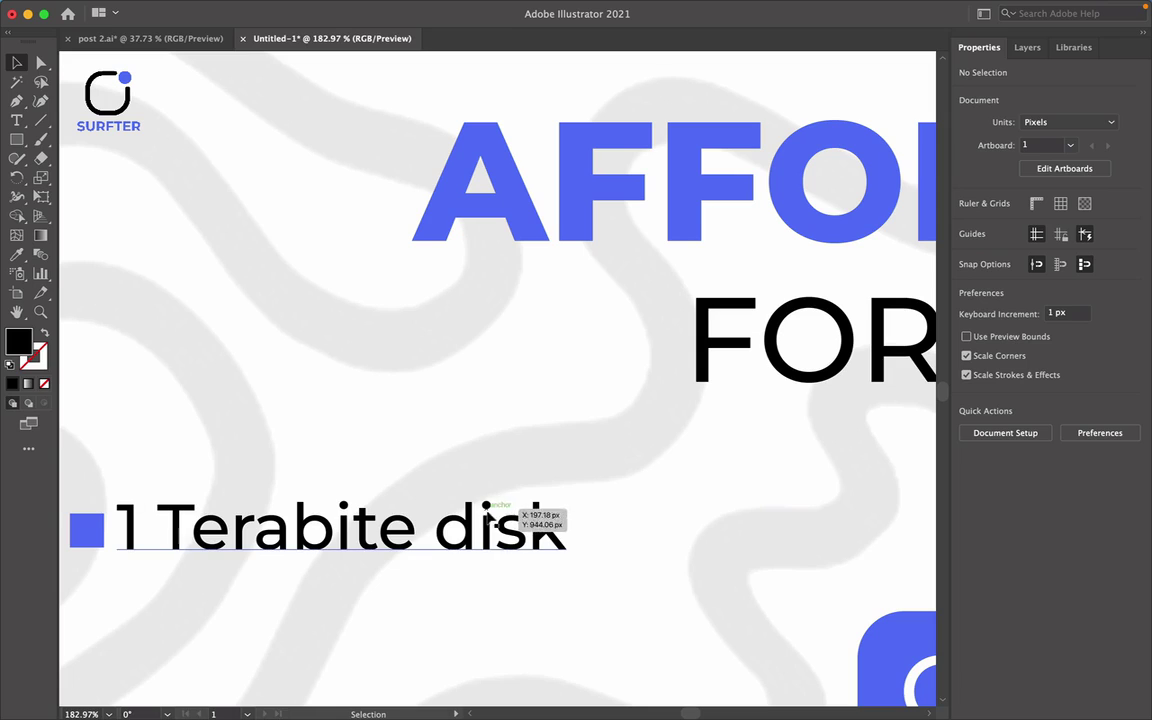
left_click(468, 537)
left_click_drag(88, 472, 716, 534)
Replace the copied feature's text with '16Gig RAM'.
scroll(716, 534, "right", 10)
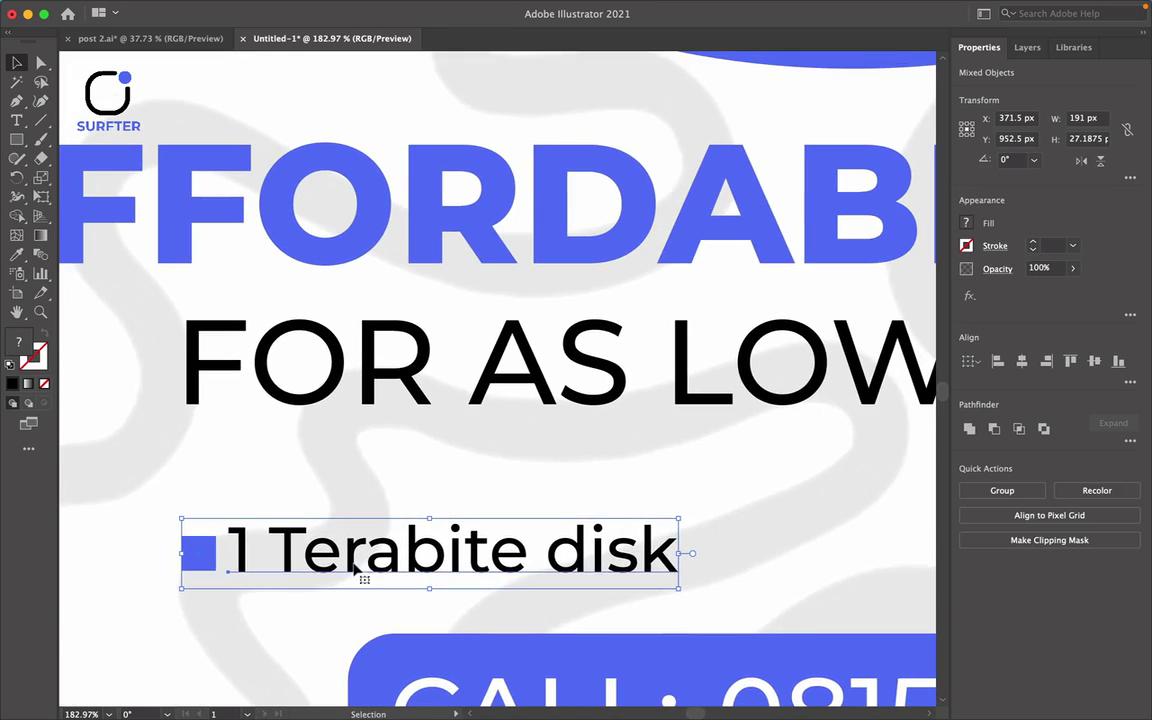
double_click(355, 568)
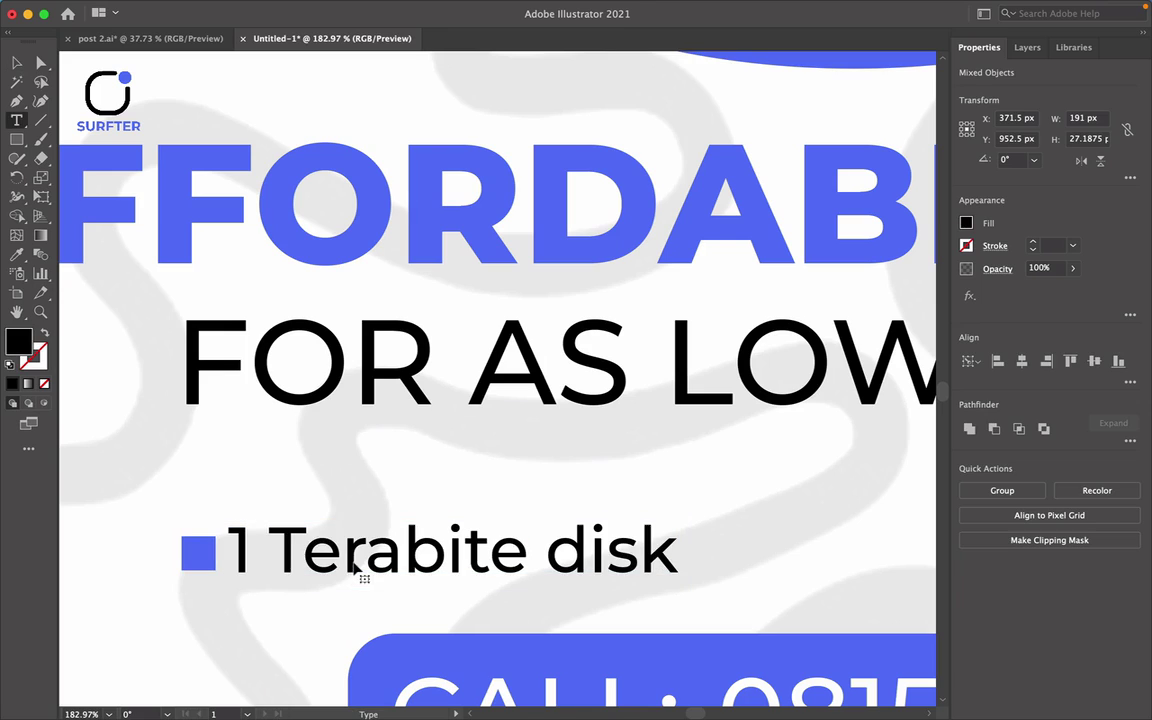
left_click_drag(229, 556, 957, 586)
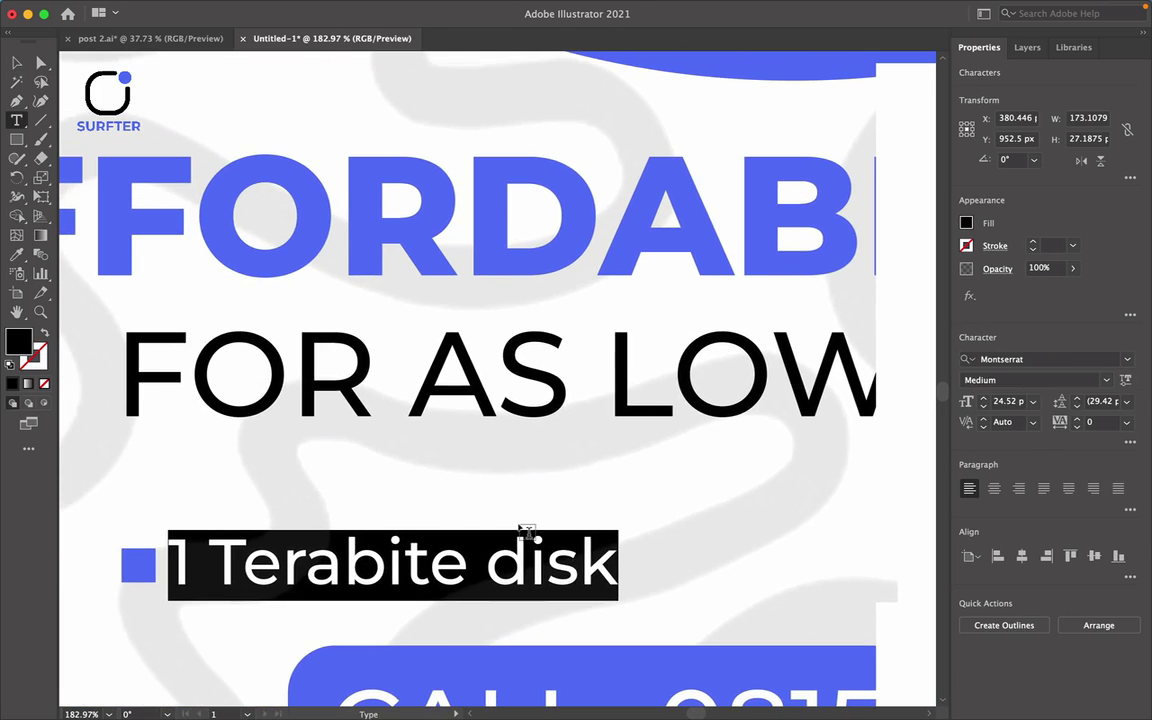
type("16")
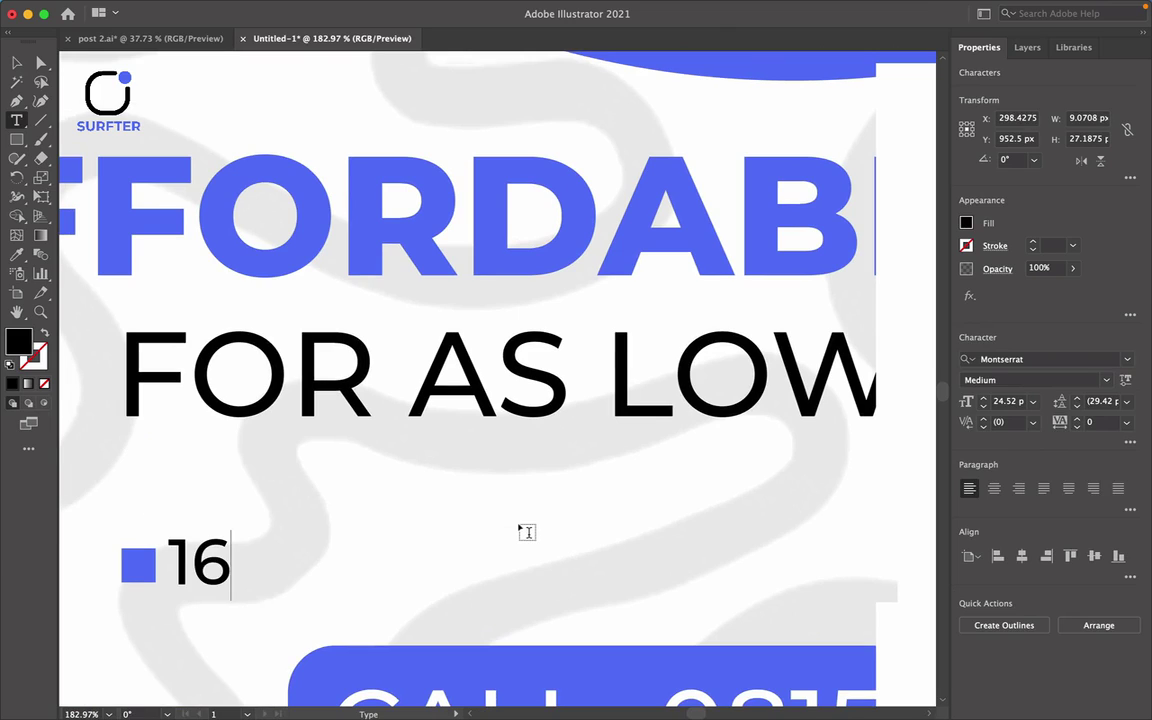
type("Gig ")
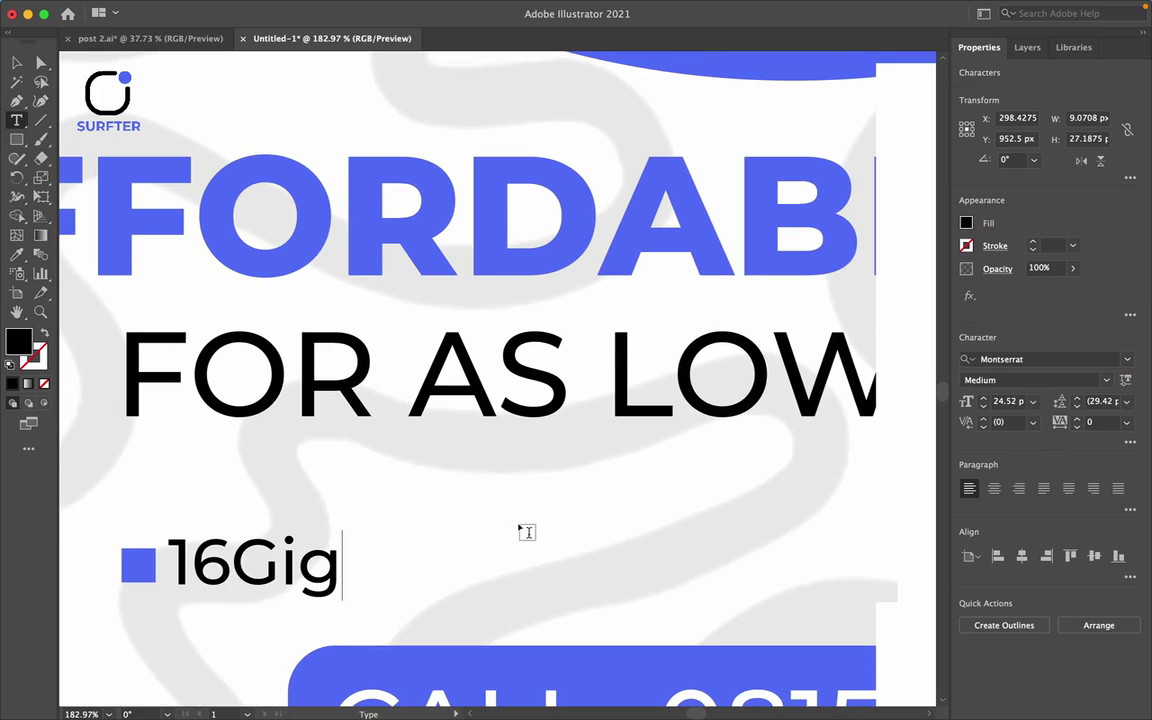
type("R")
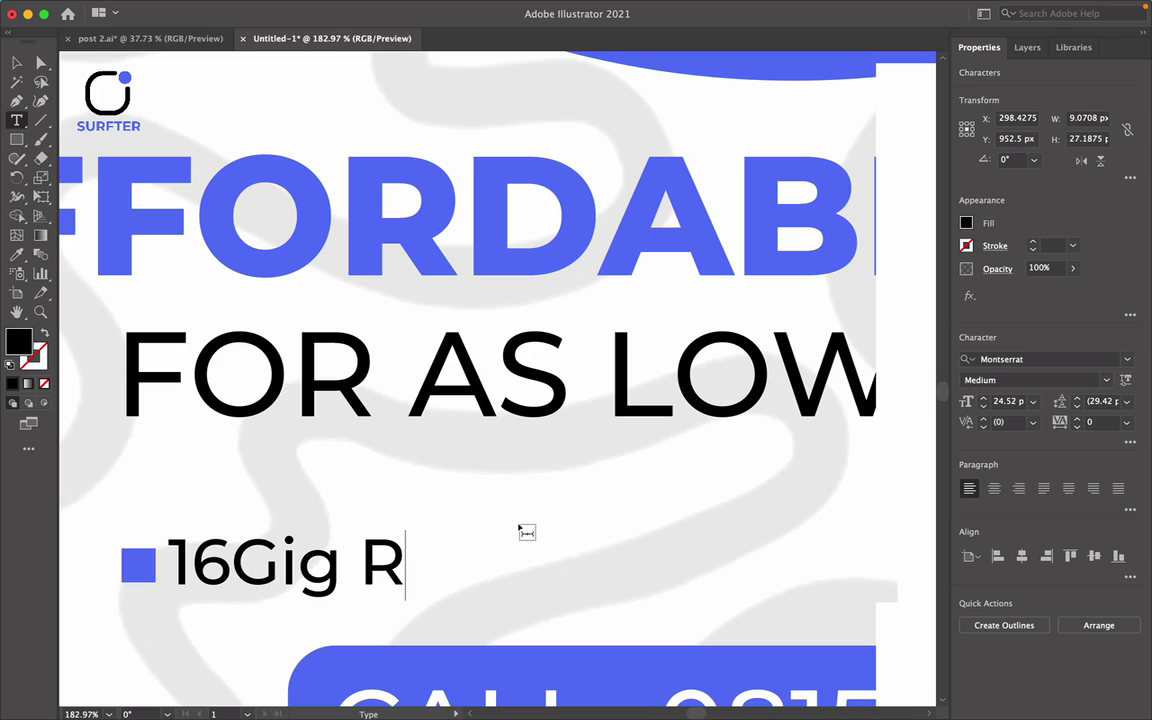
type("AM")
left_click(17, 64)
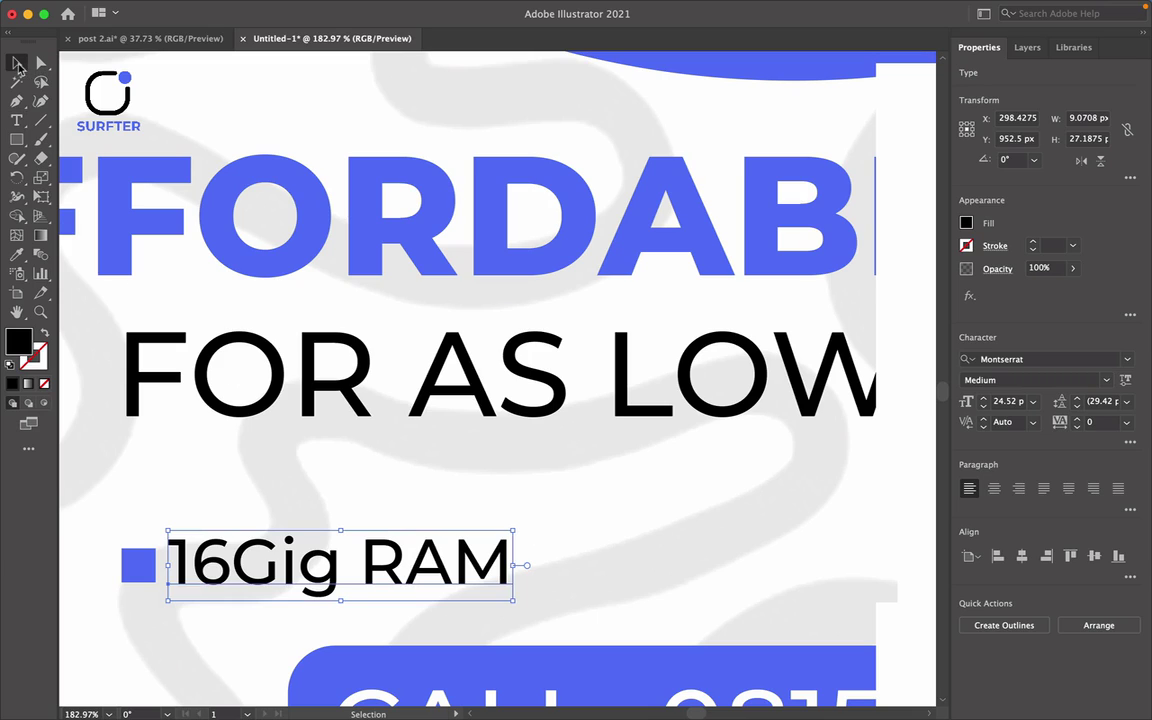
Duplicate the 16Gig RAM bullet and its square to the right.
left_click_drag(132, 505, 432, 597)
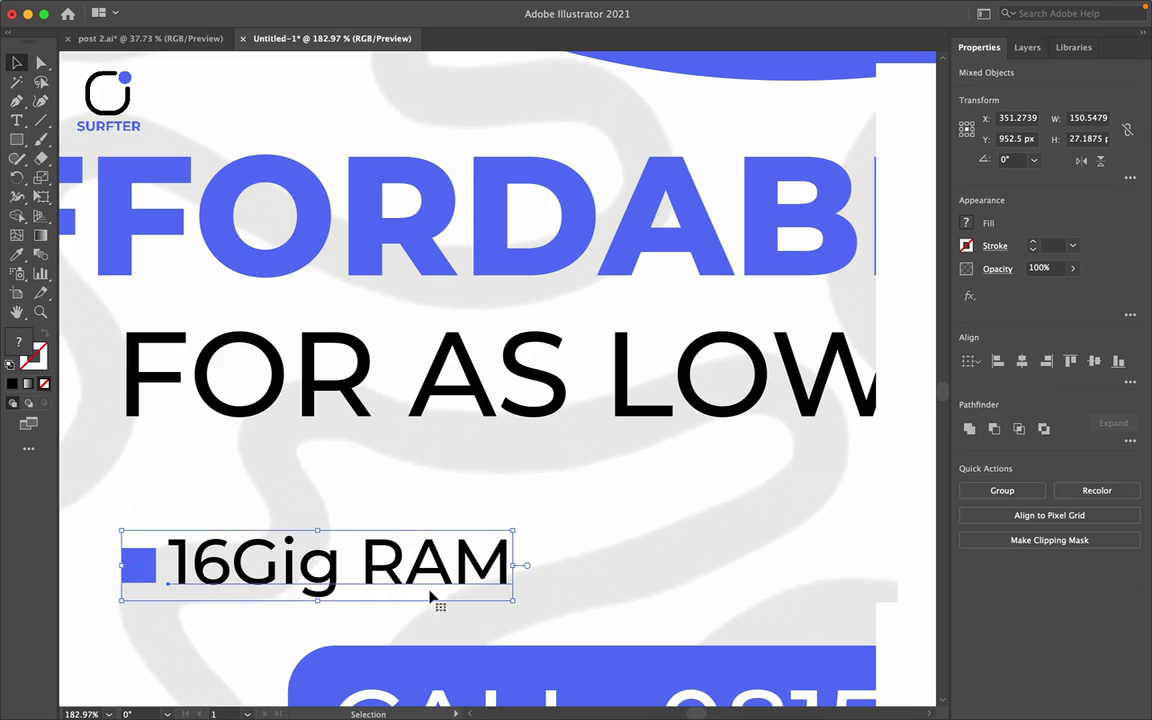
left_click_drag(272, 577, 797, 565)
scroll(800, 568, "right", 10)
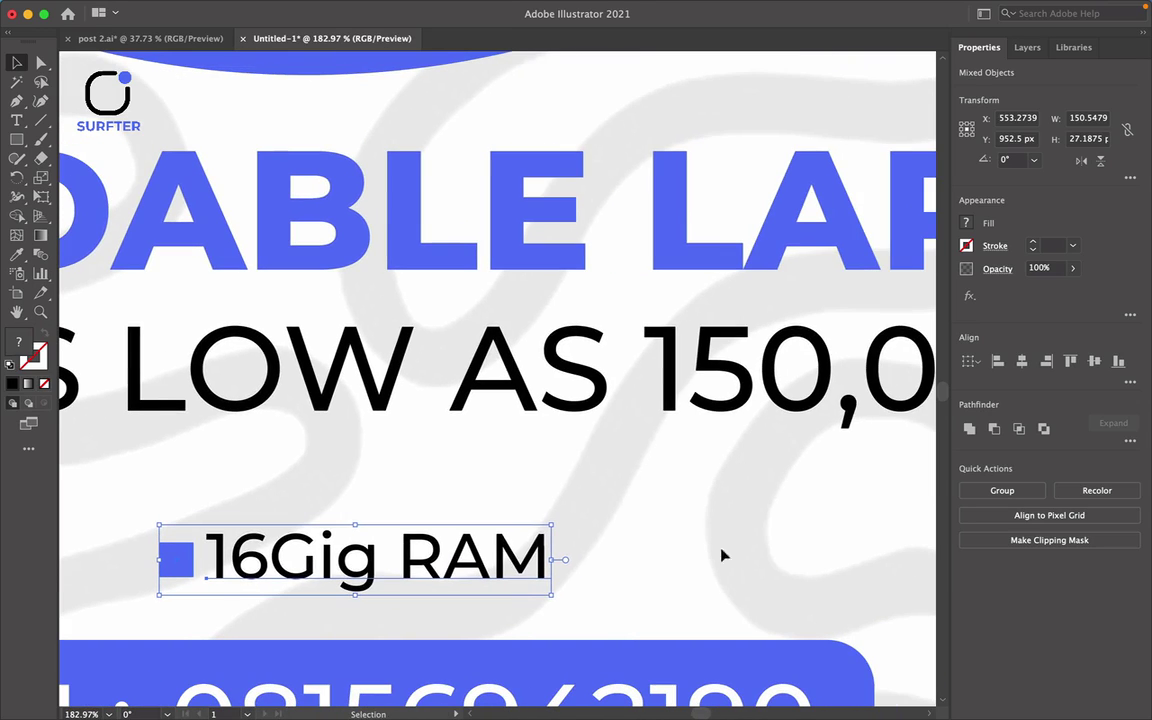
left_click(481, 470)
Retype the copy as 'HD Display' and fit the artboard in view.
key("t")
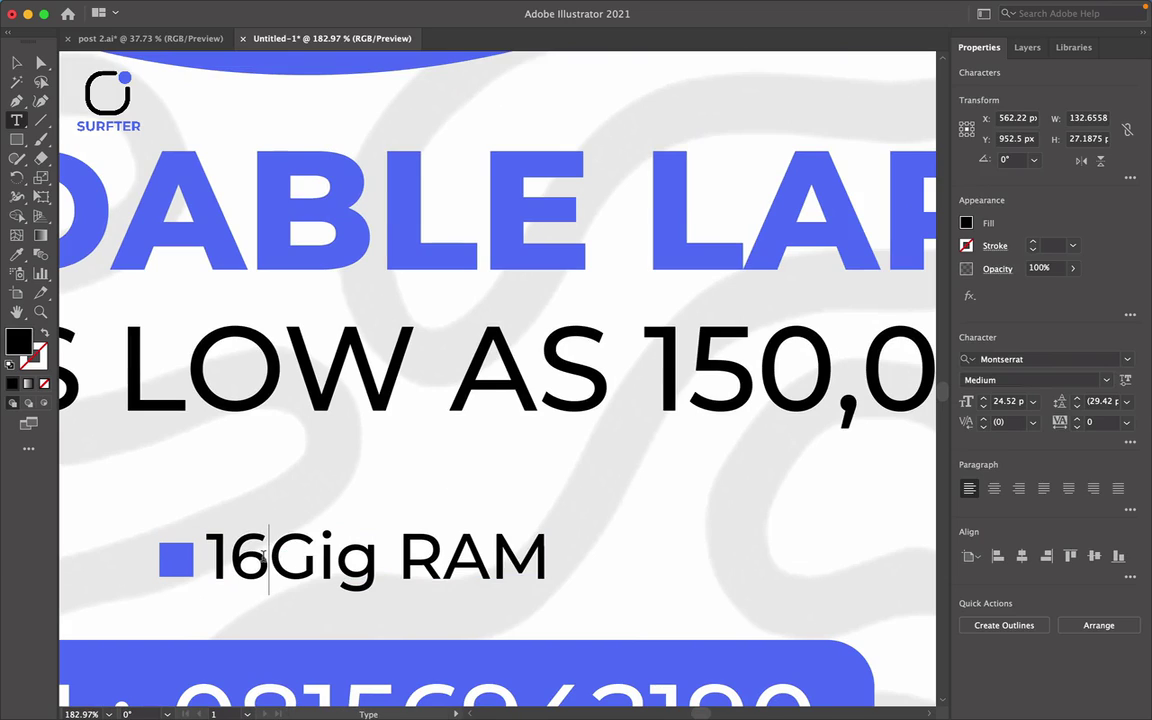
left_click_drag(211, 557, 738, 576)
type("HD D")
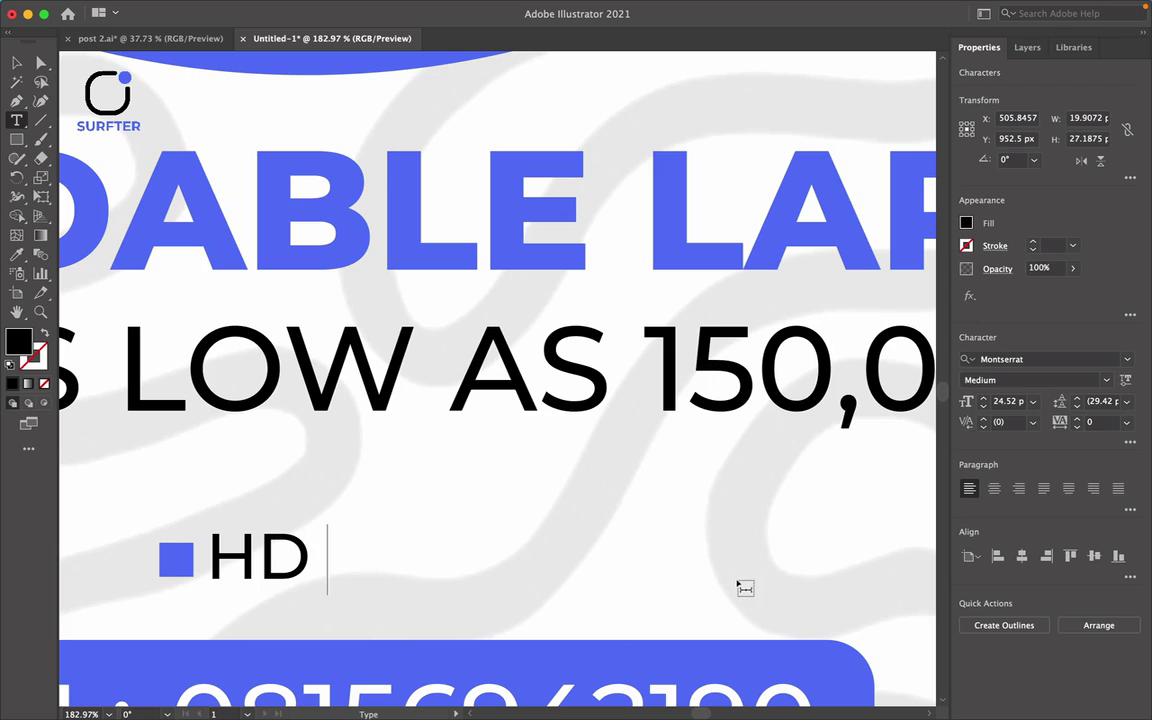
type("isplay")
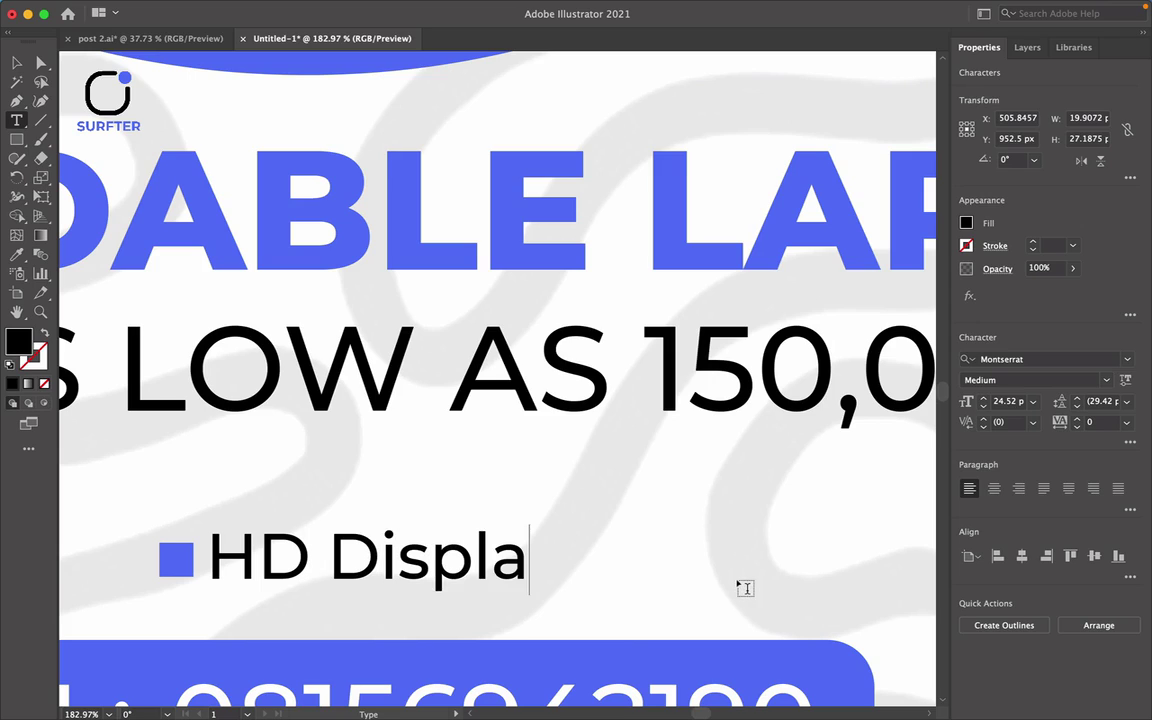
left_click(16, 63)
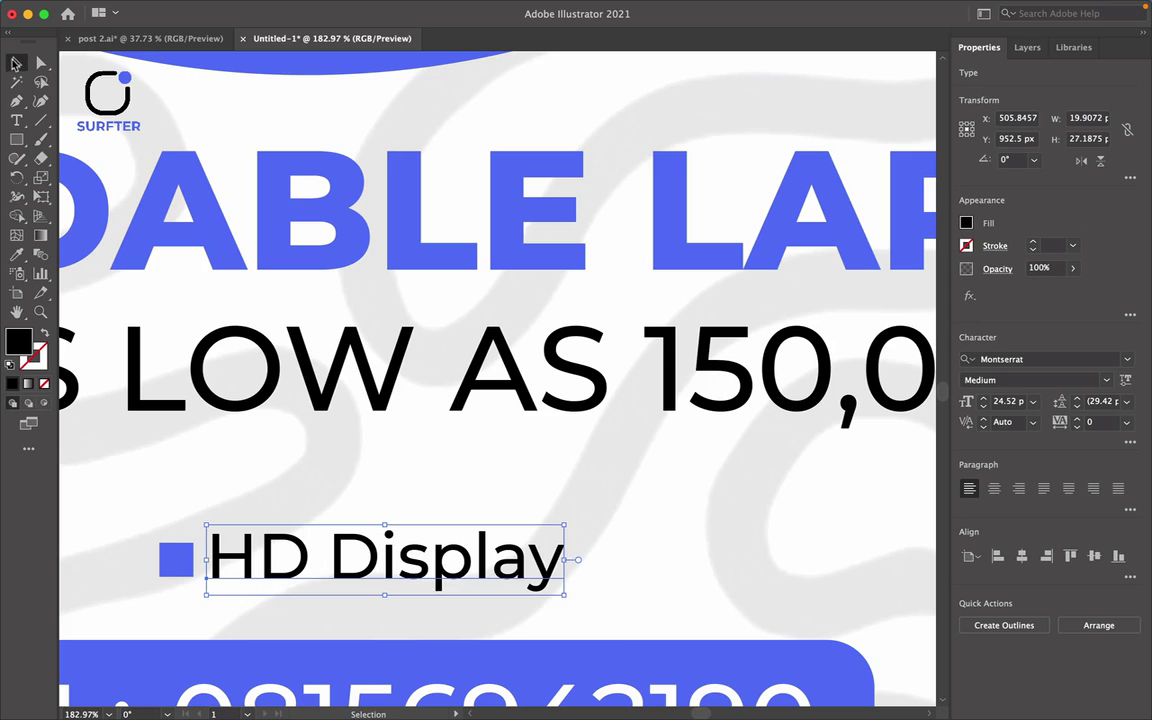
left_click_drag(140, 518, 437, 596)
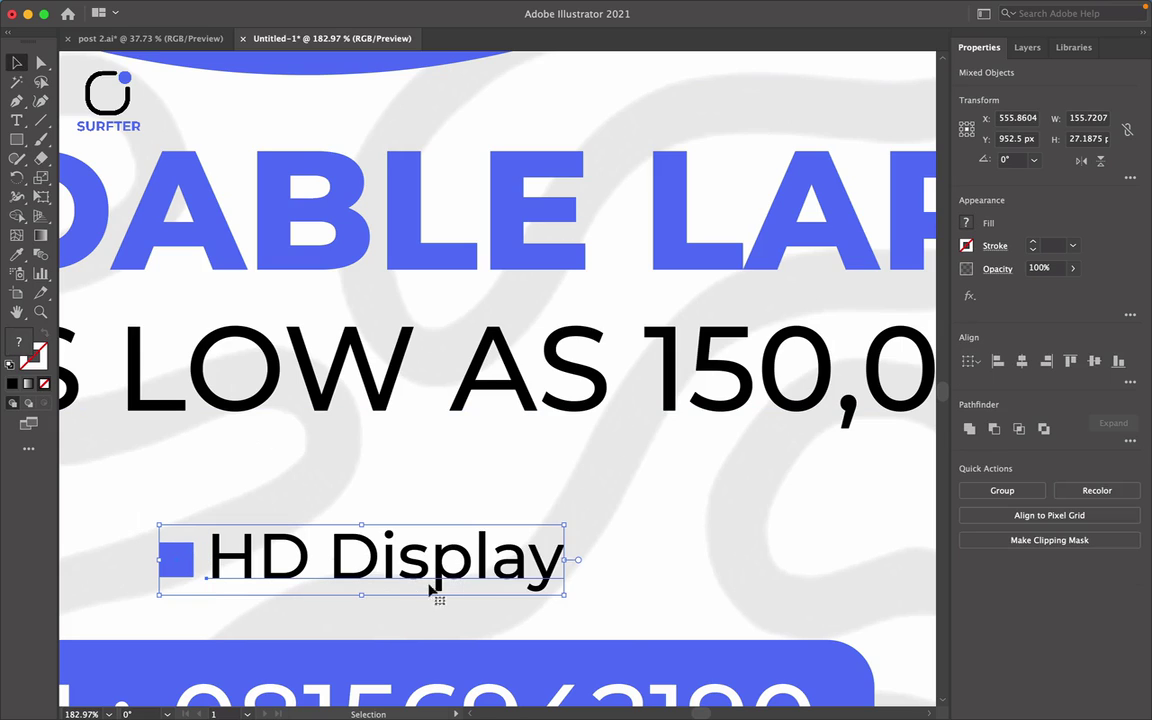
key("super+0")
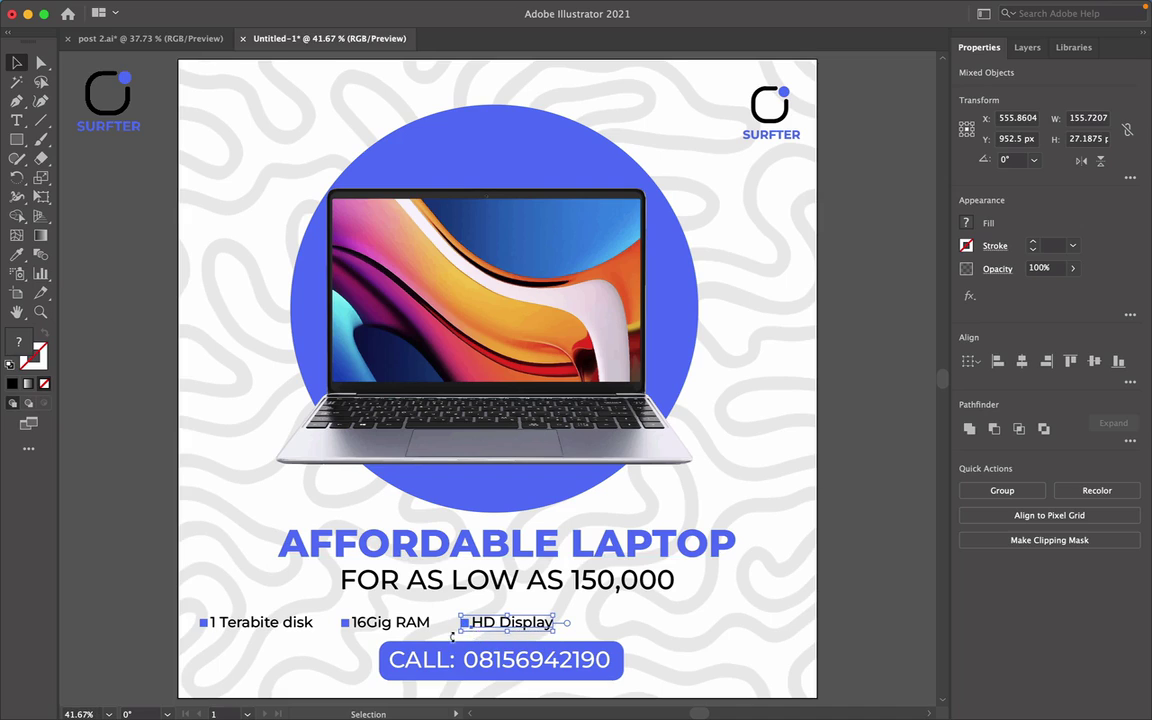
Copy the HD Display bullet further right and retype it as 'Keyboard Light'.
left_click_drag(468, 628, 620, 622)
left_click(715, 627)
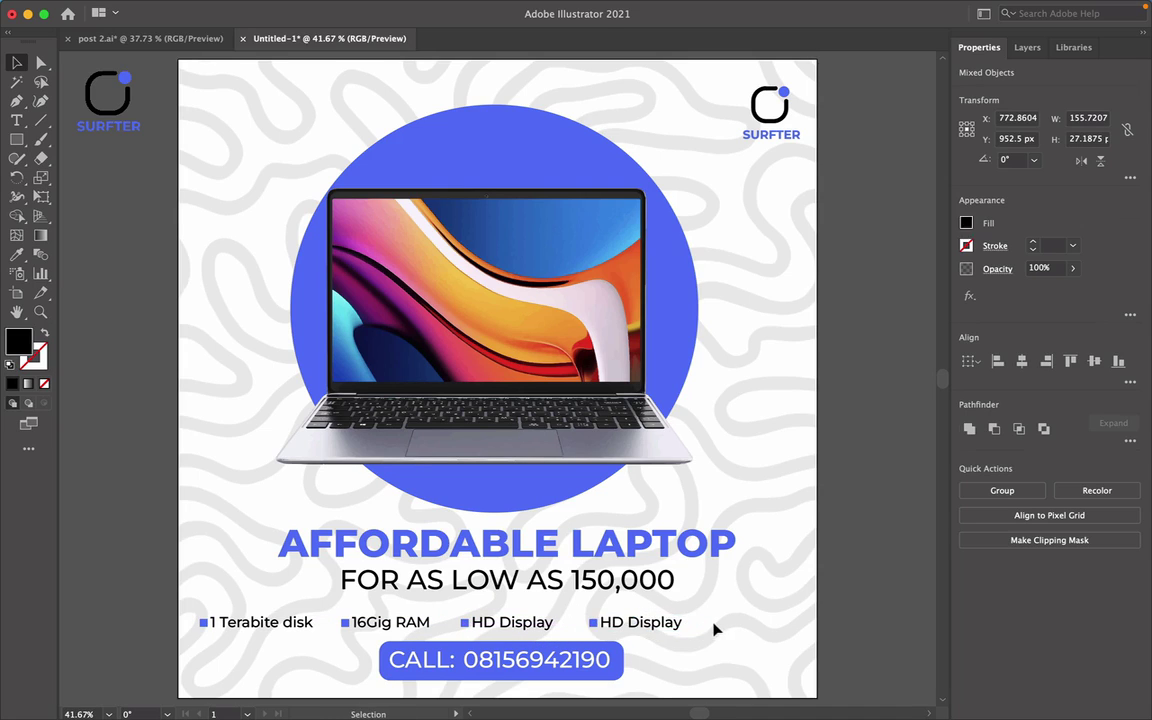
double_click(606, 622)
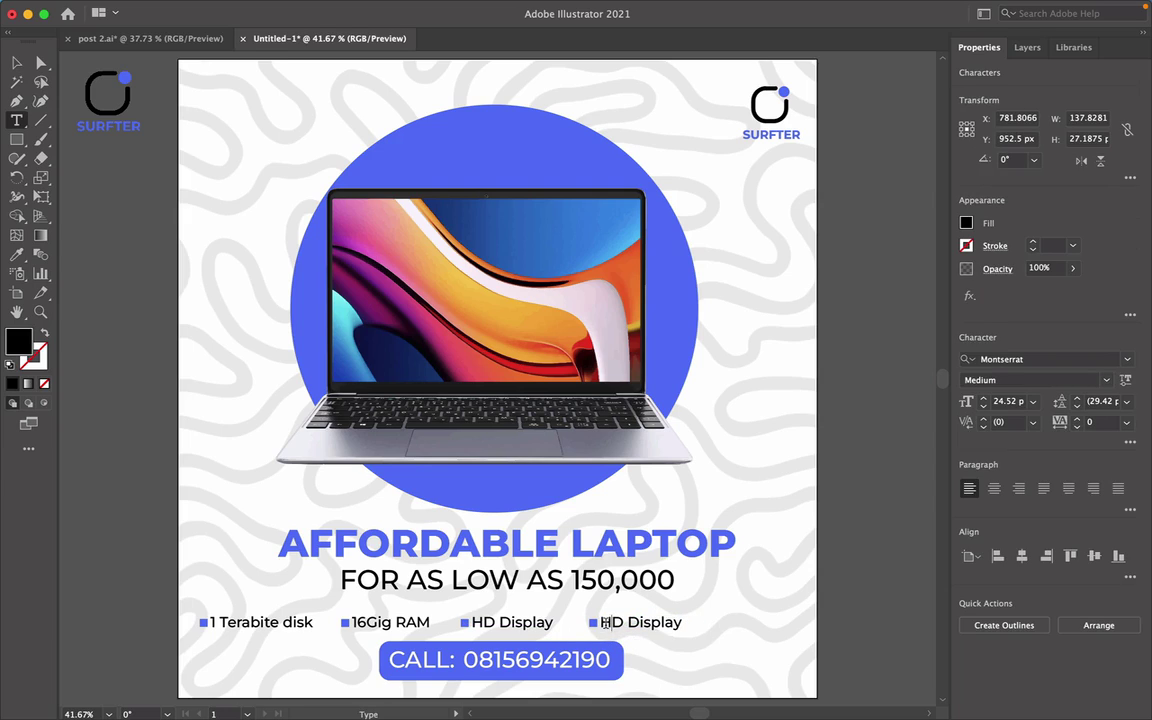
triple_click(634, 622)
type("Ke")
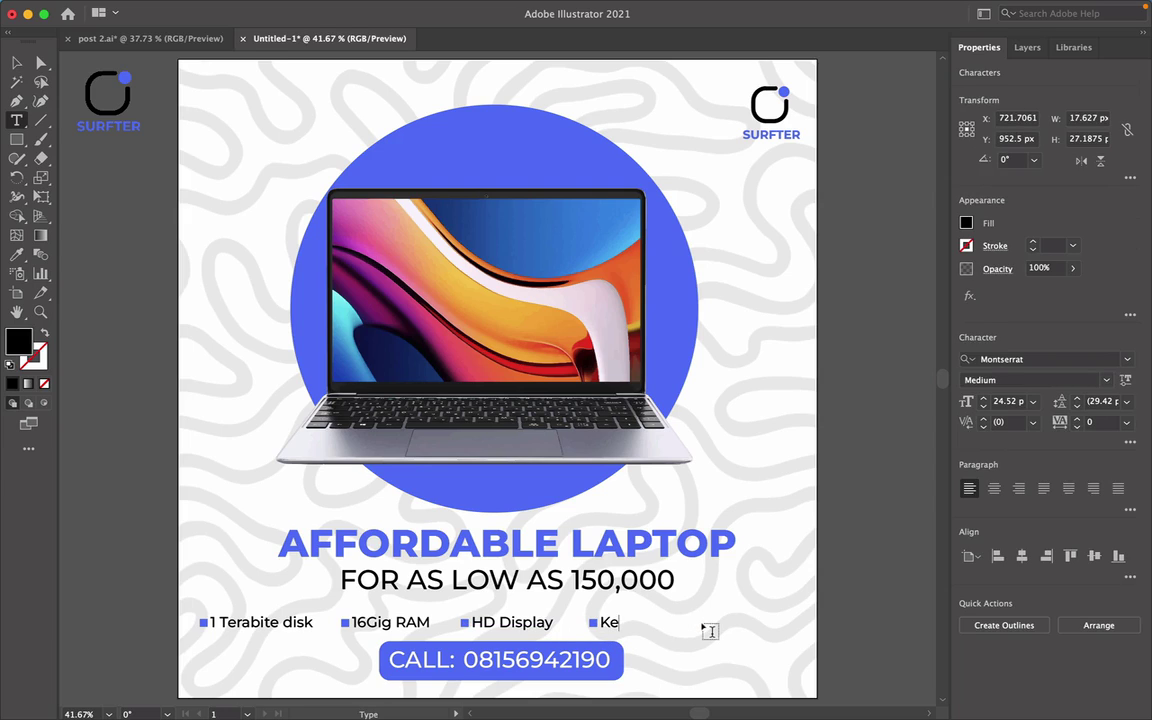
type("yboard Light")
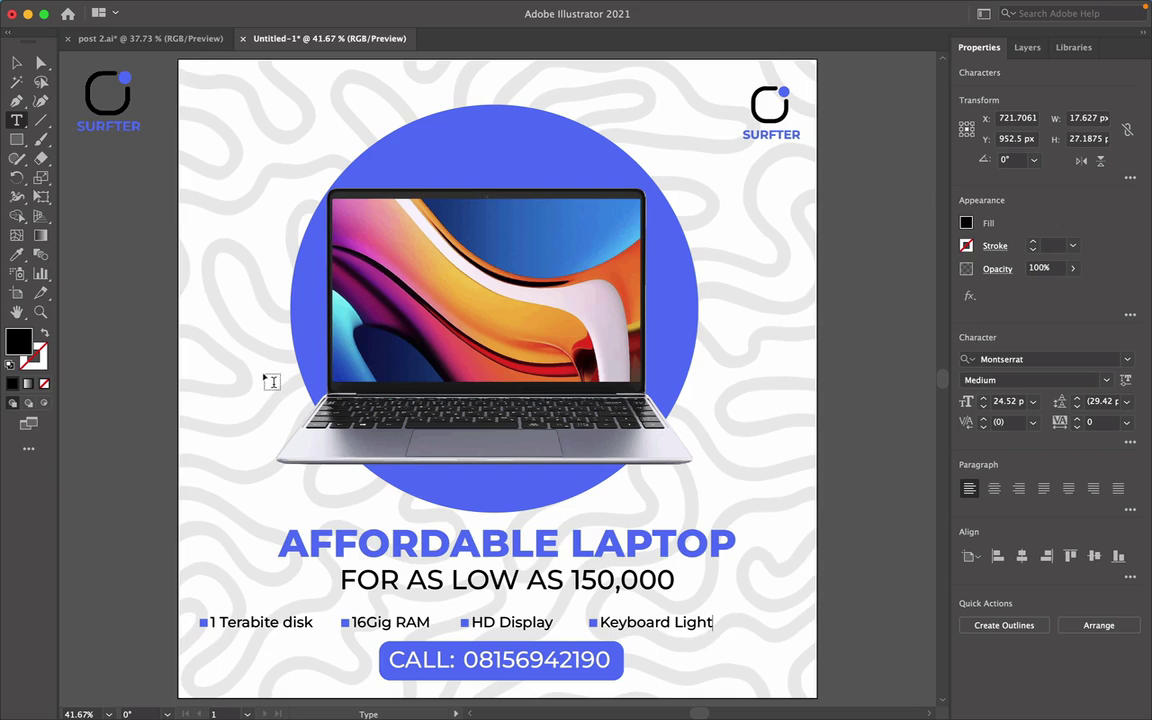
left_click(17, 63)
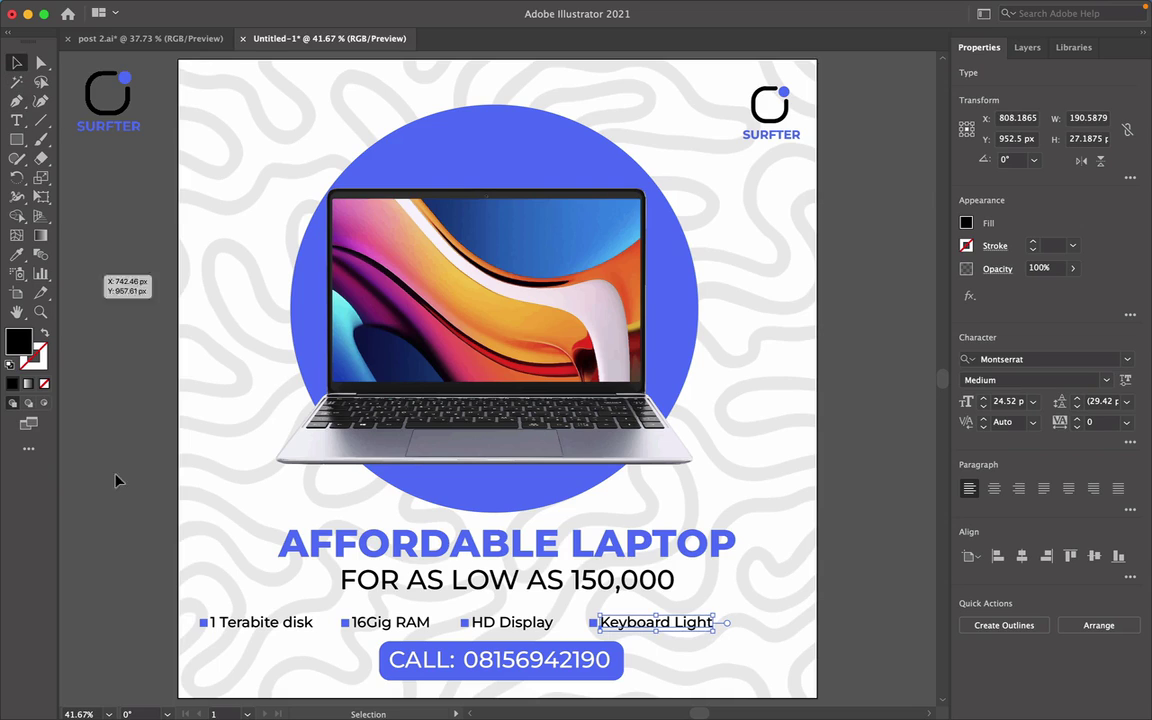
left_click(150, 600)
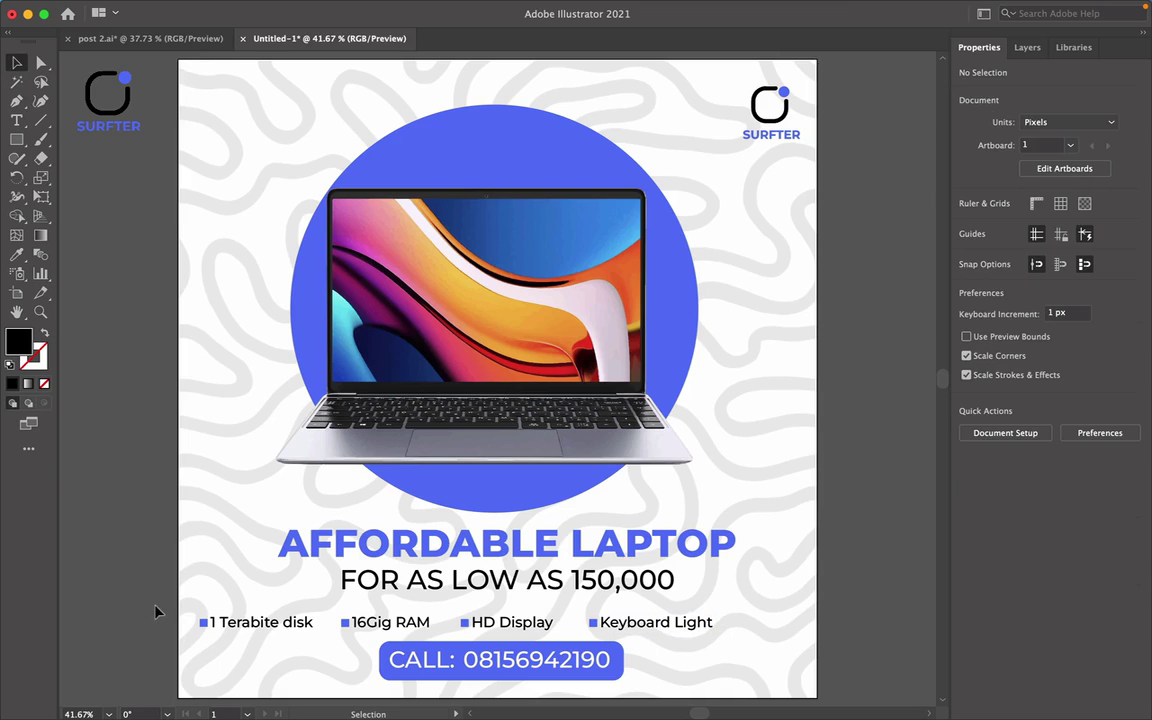
Move the four-bullet feature row right, then nudge it three steps left.
left_click(728, 630)
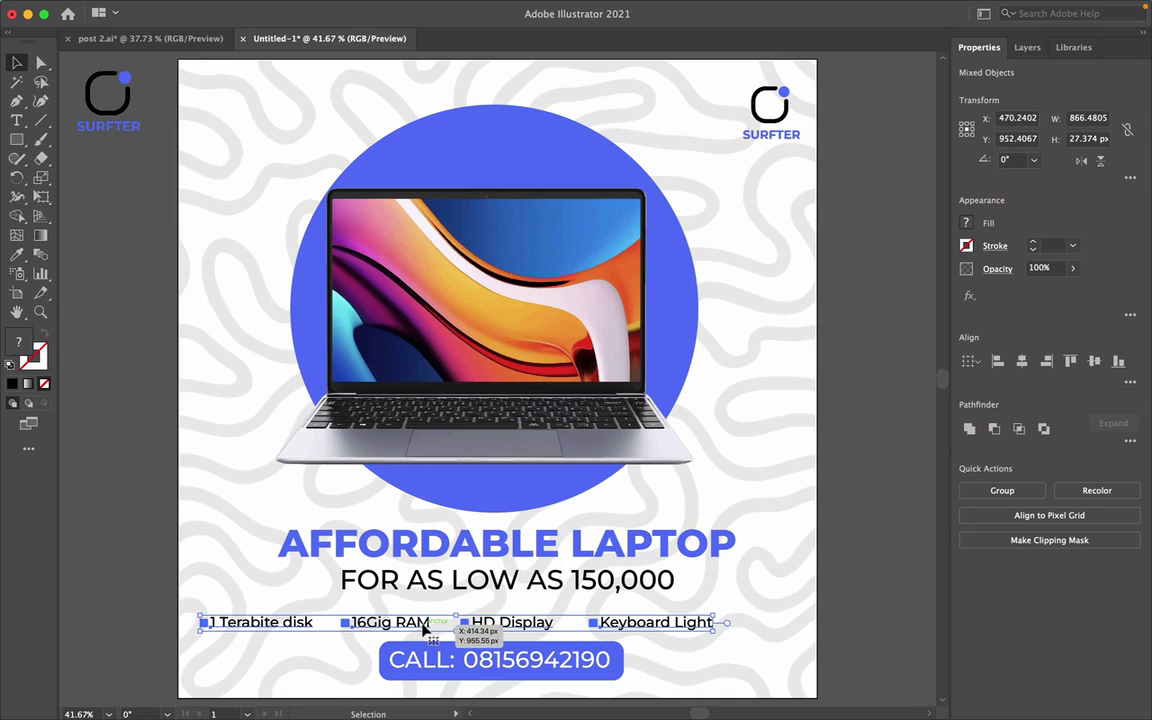
left_click_drag(423, 624, 480, 624)
key("Left")
key("Left")
key("Left")
key("Left")
key("Left")
key("Left")
key("Left")
key("Left")
key("Left")
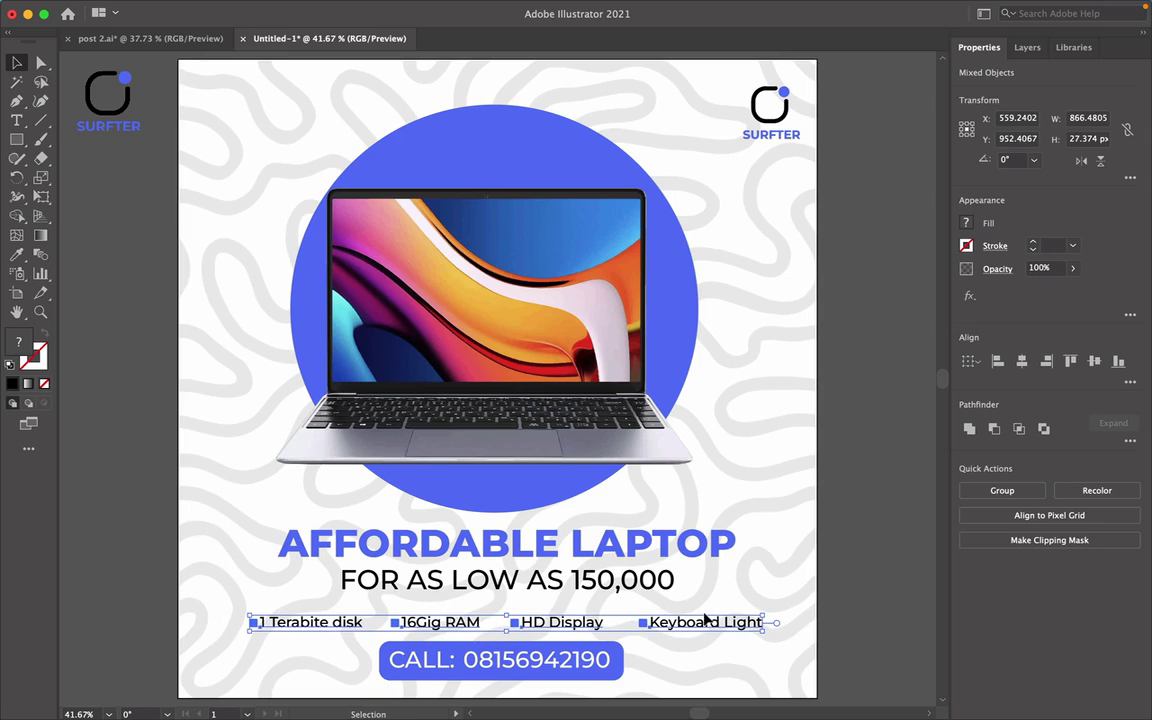
key("Left")
key("Left")
key("Left")
key("Left")
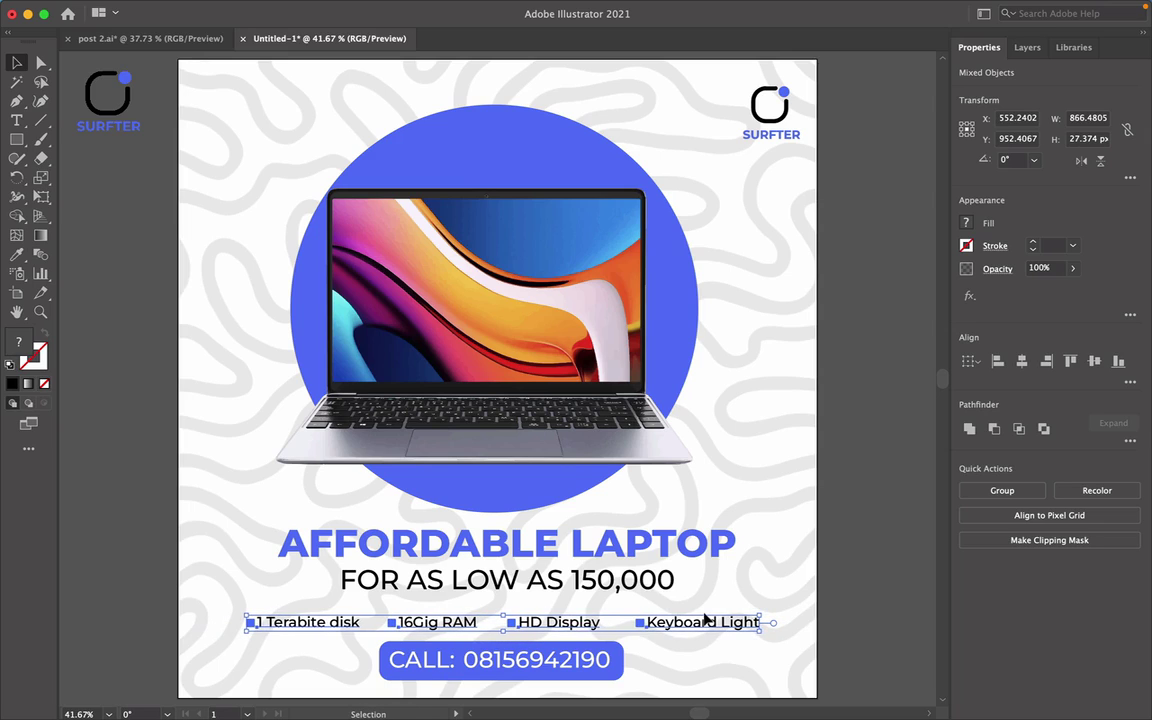
key("Left")
key("Left")
key("Left")
key("Left")
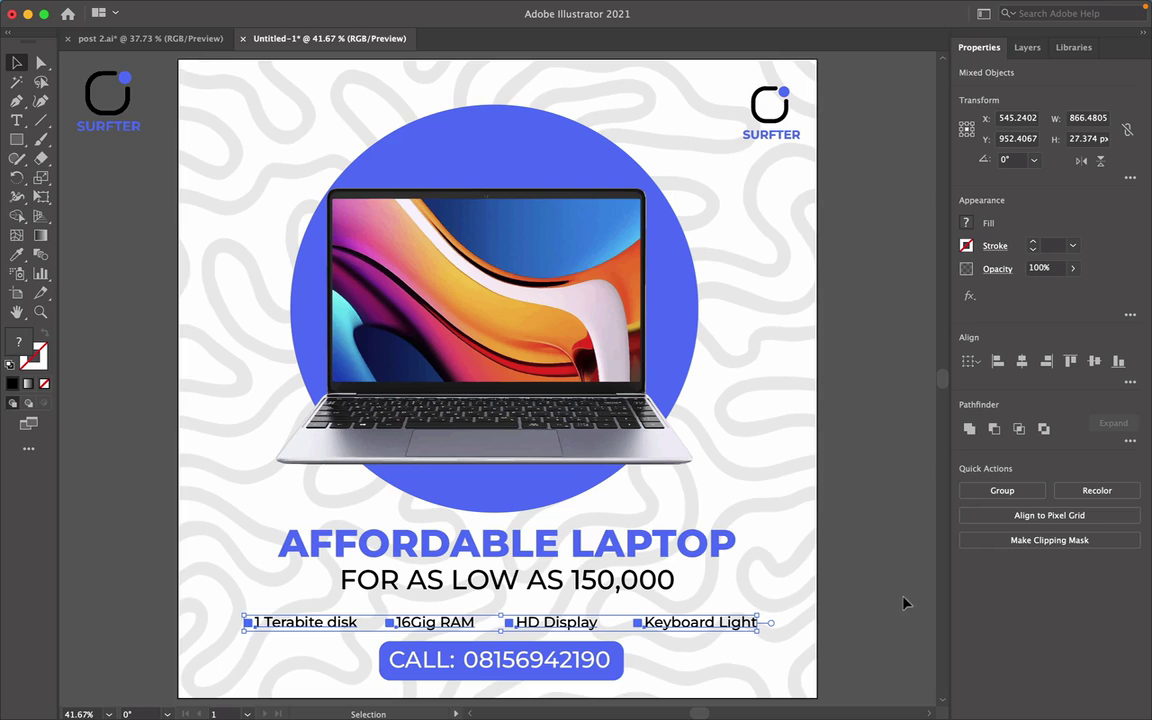
left_click(866, 603)
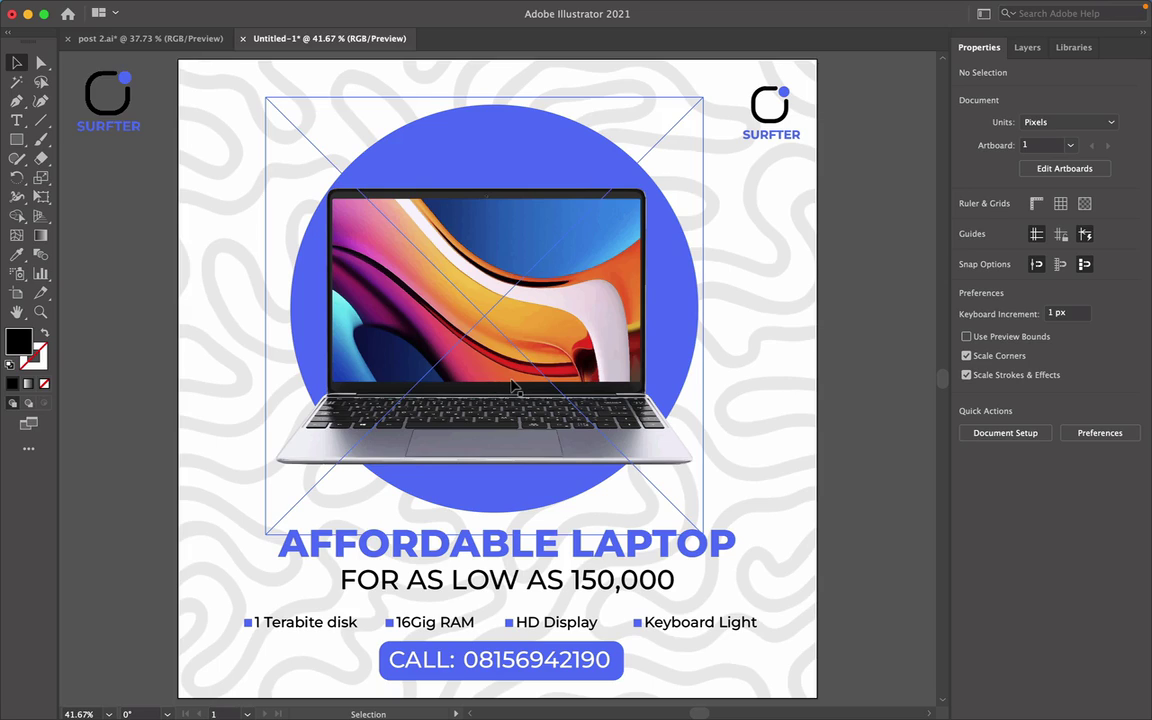
Shift the laptop image slightly right and raise the feature bullet row about 10 px toward the price line.
left_click_drag(512, 385, 519, 386)
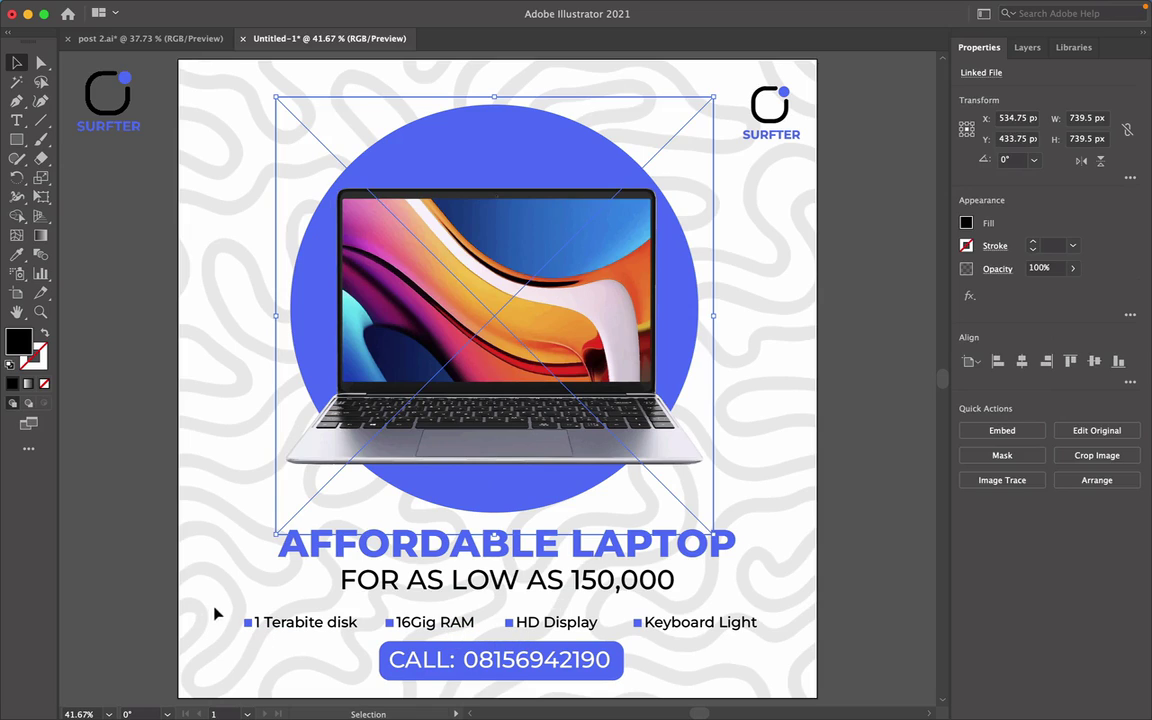
left_click_drag(213, 607, 735, 633)
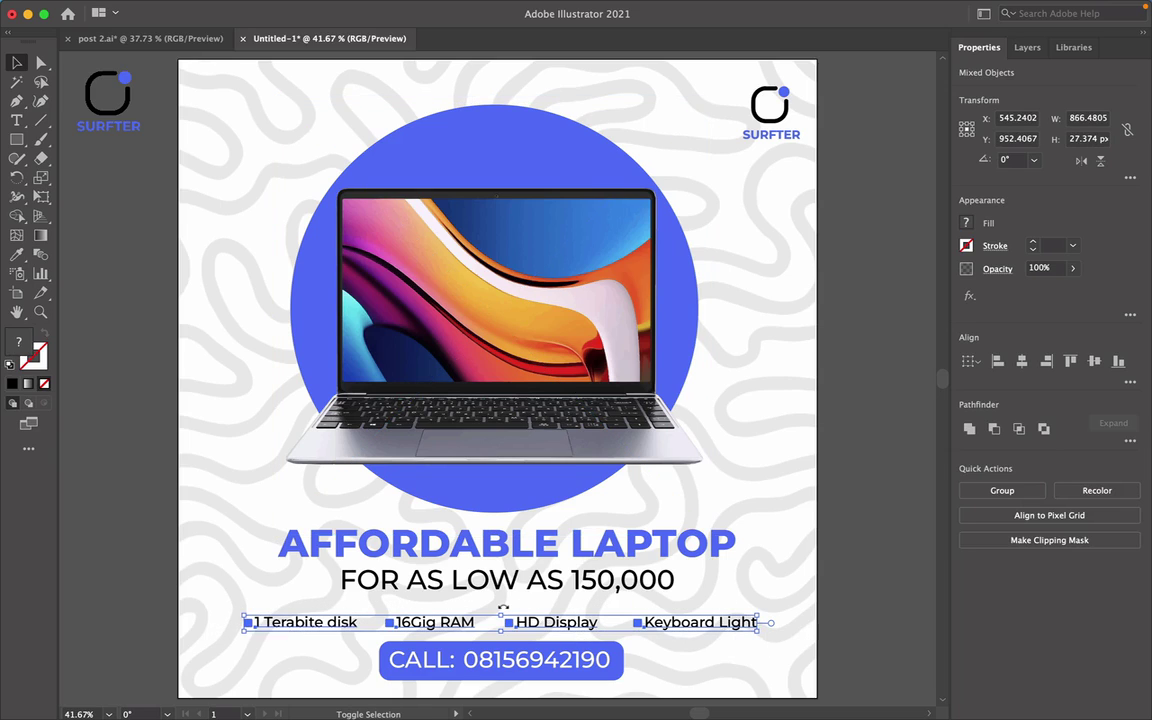
key("shift+Up")
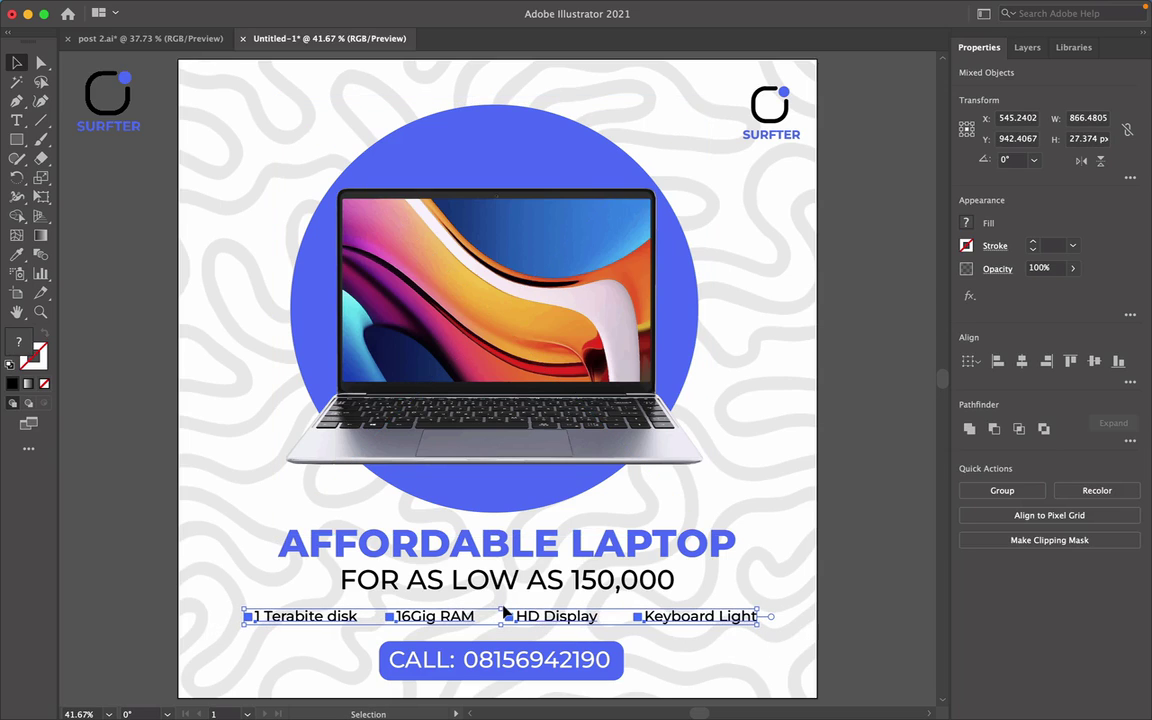
left_click(800, 596)
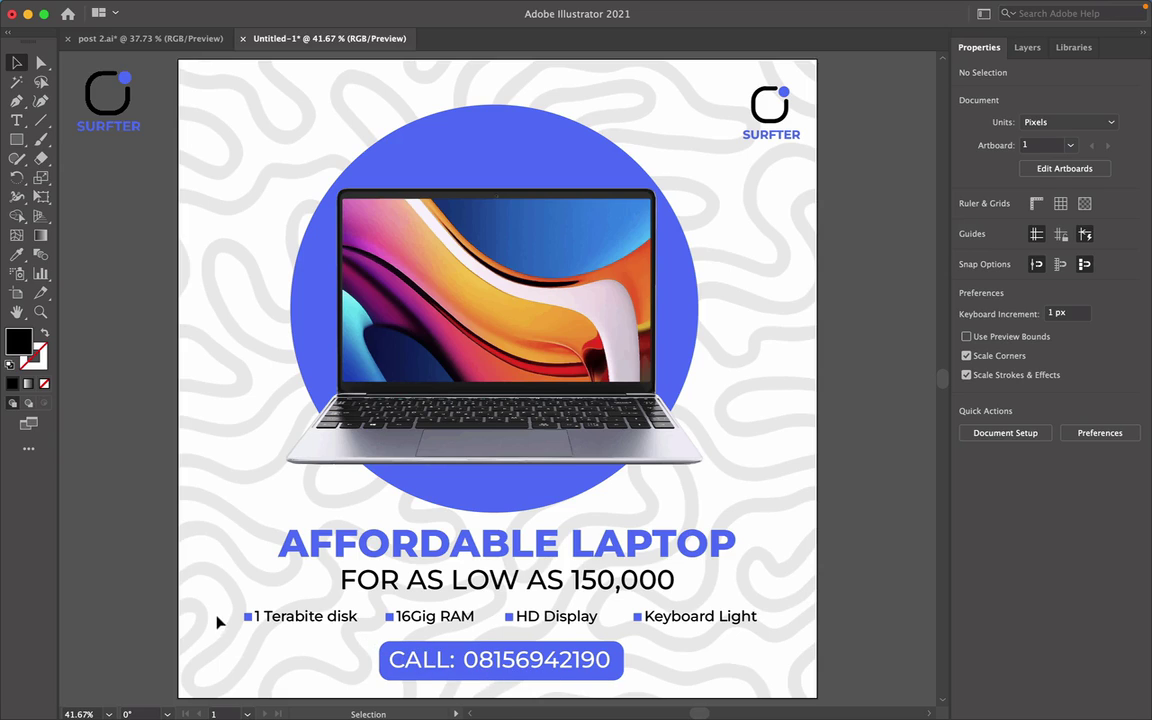
Group the four feature bullets into a single object.
left_click_drag(223, 607, 740, 636)
key("super+g")
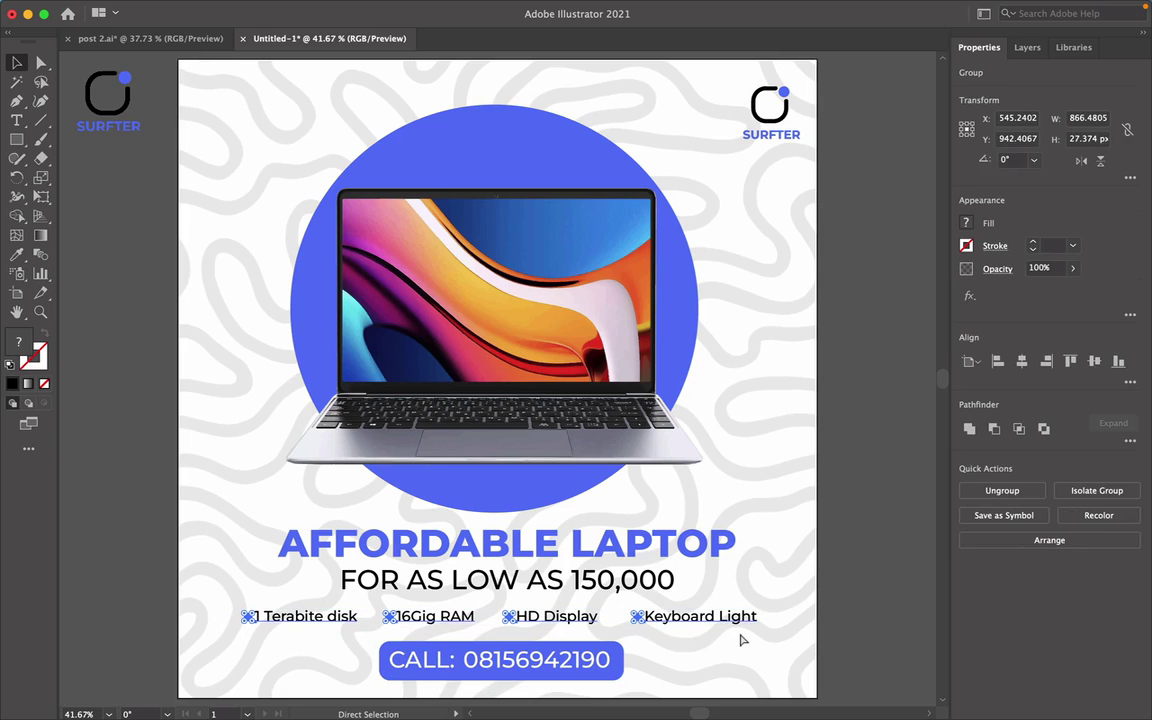
key("v")
left_click(728, 648)
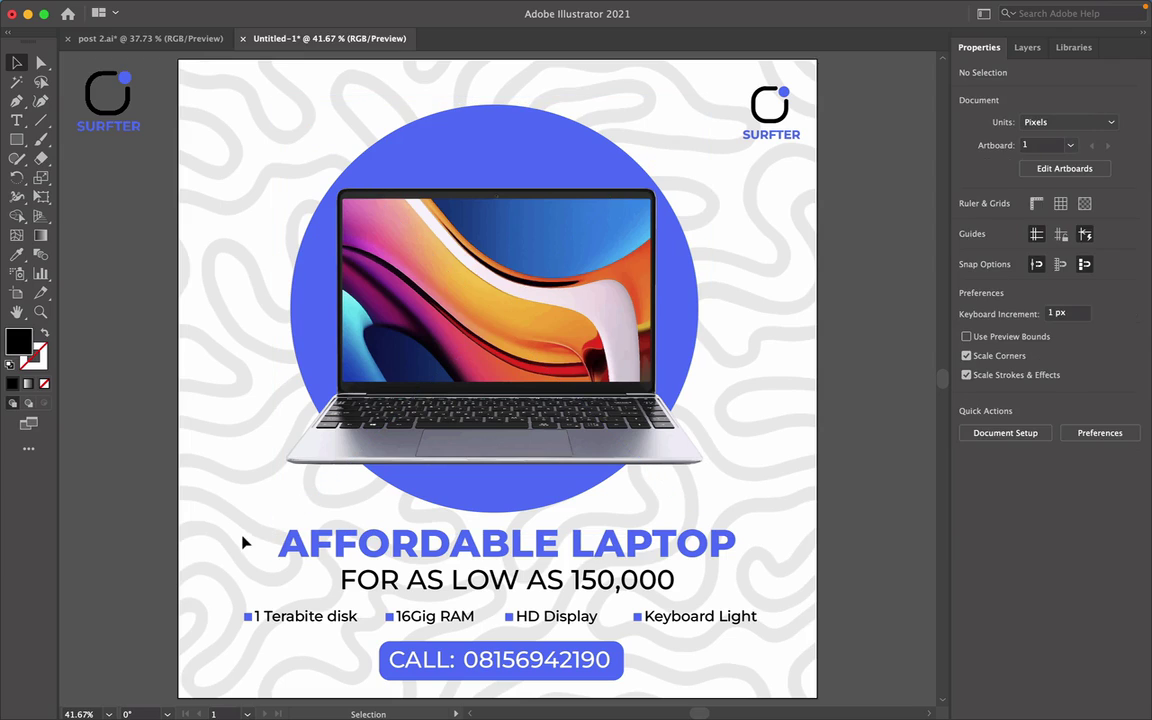
Horizontally centre the headline, price line, feature row and CALL button on one another.
left_click_drag(228, 576, 530, 675)
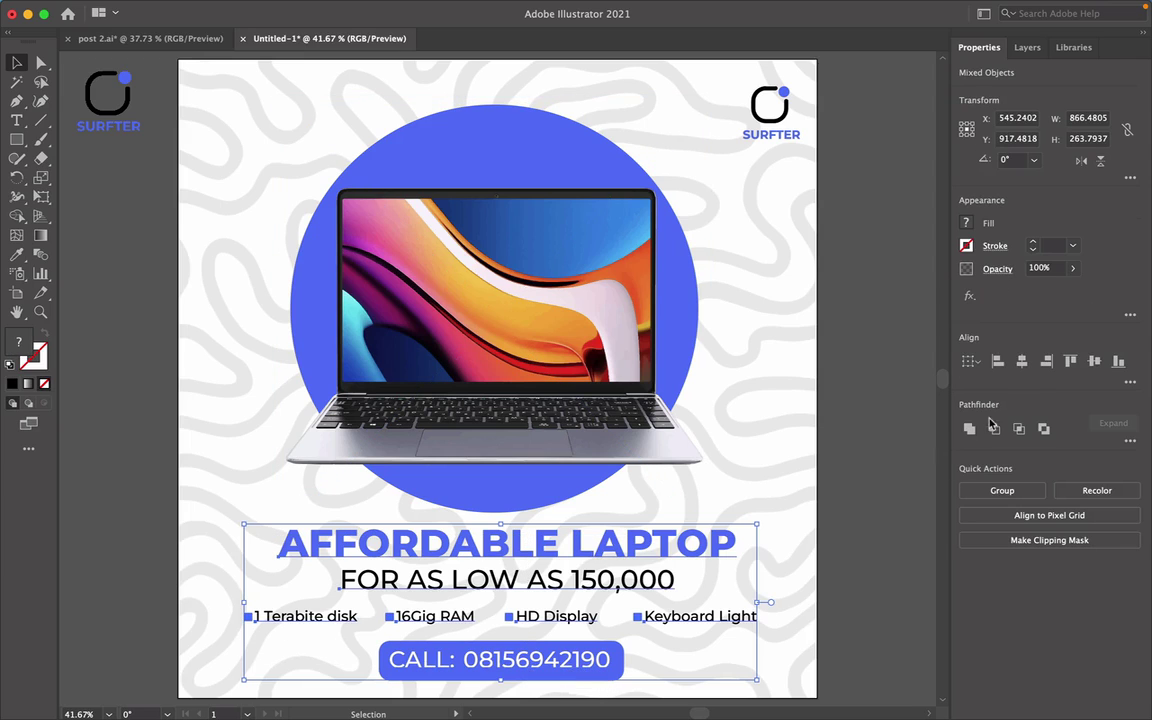
left_click(1025, 362)
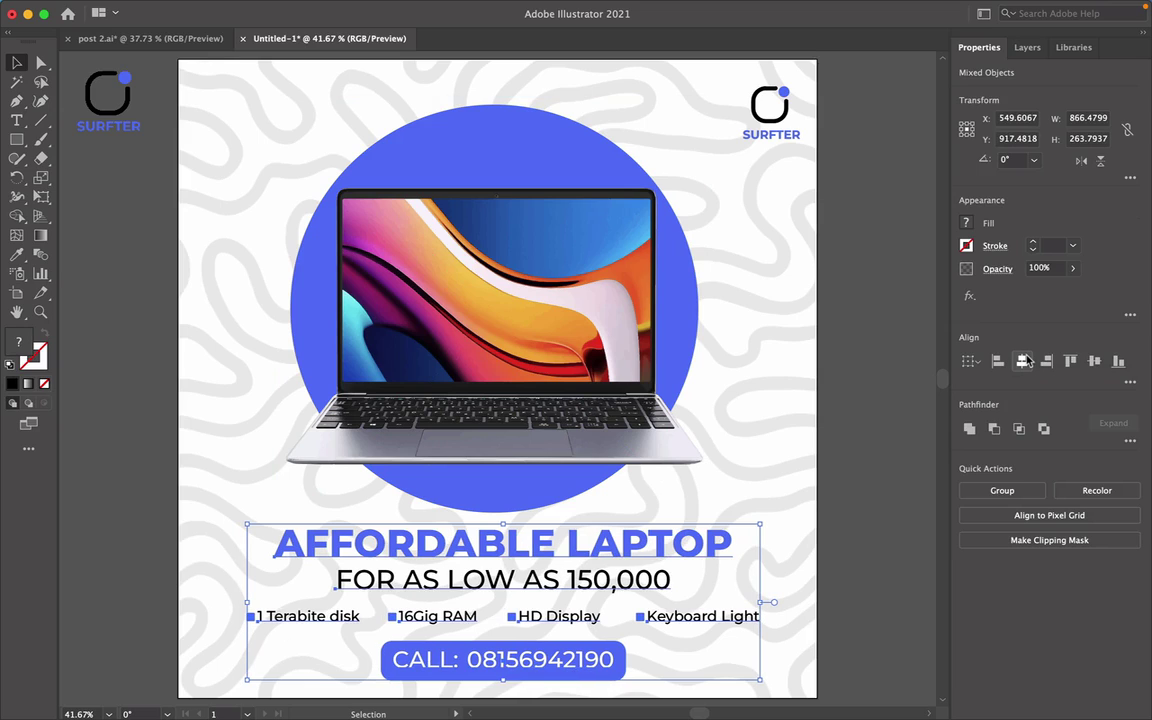
left_click(808, 613)
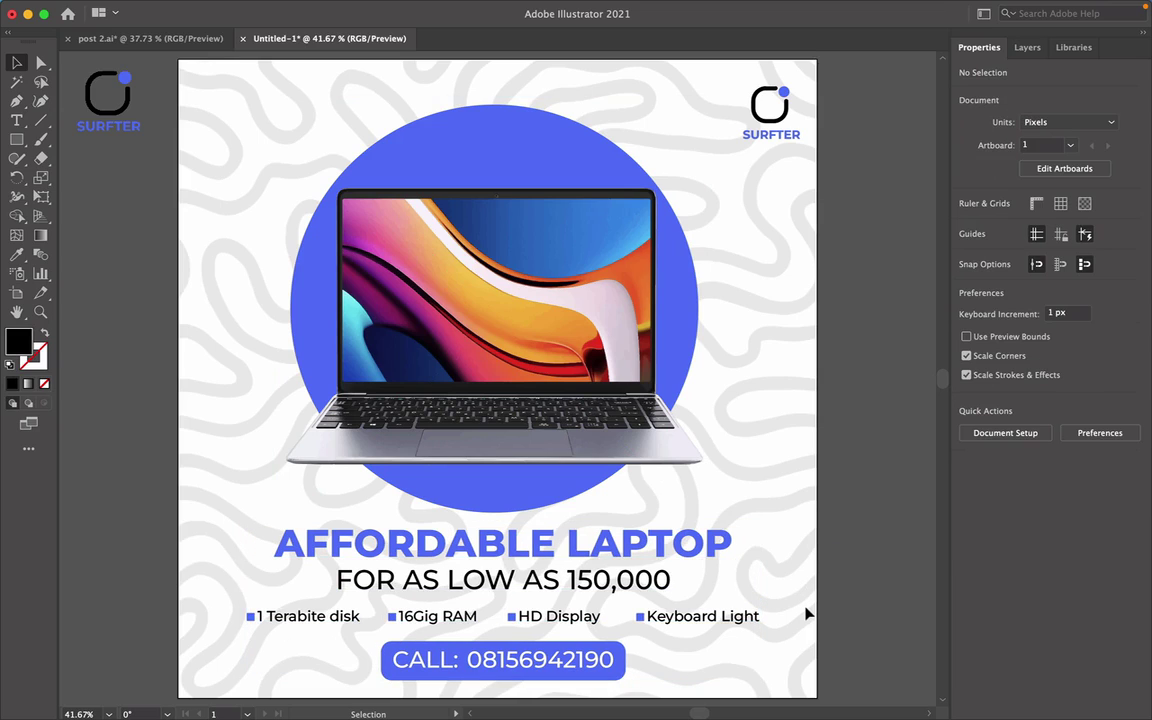